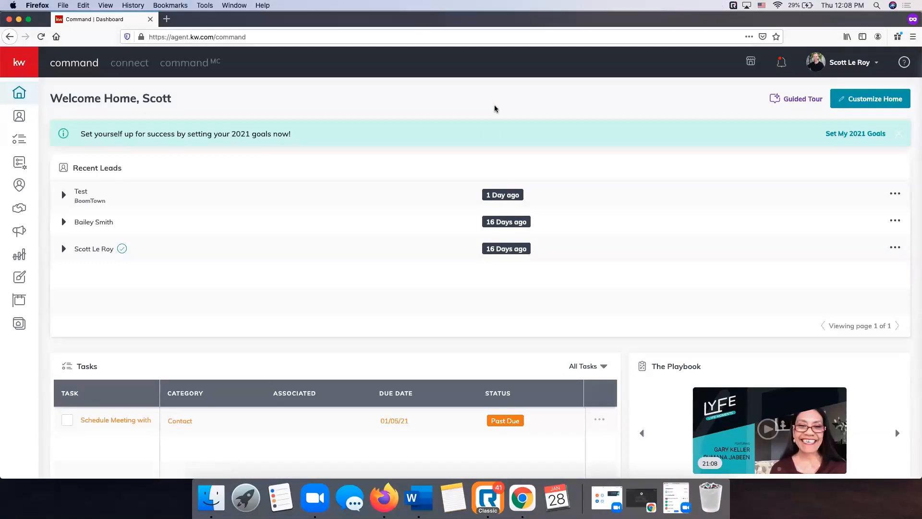
Open Settings from the profile menu to list connected apps like DocuSign, Dotloop and Gmail
scroll(495, 106, down, 1)
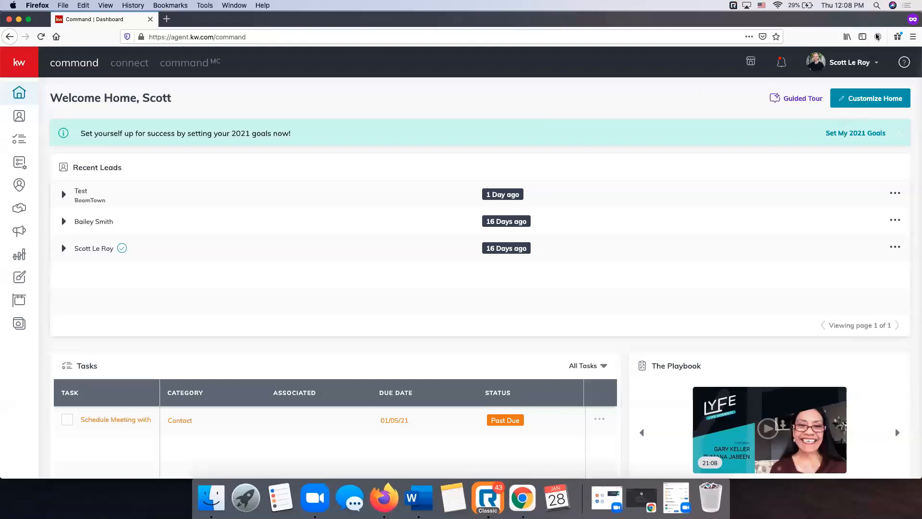
click(850, 64)
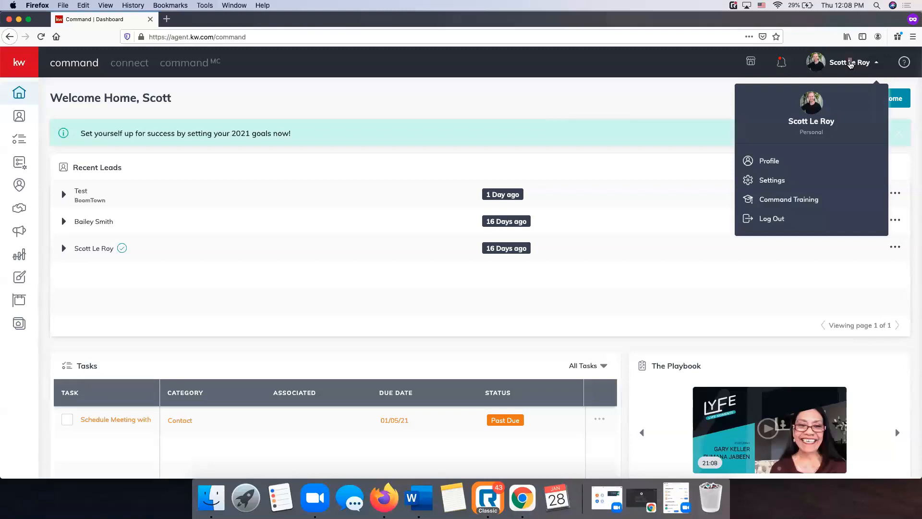
click(780, 182)
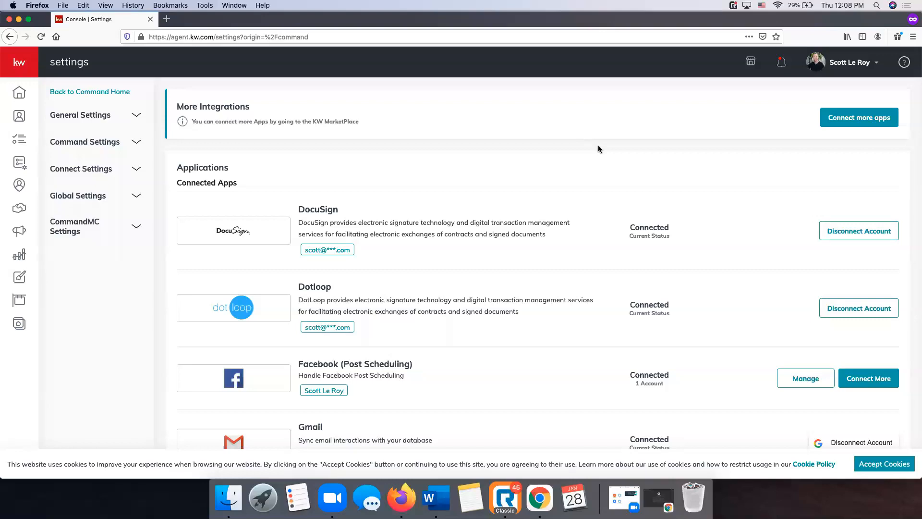
Accept cookies and browse the Applications, Social, Productivity and Marketing Automation integrations
click(897, 473)
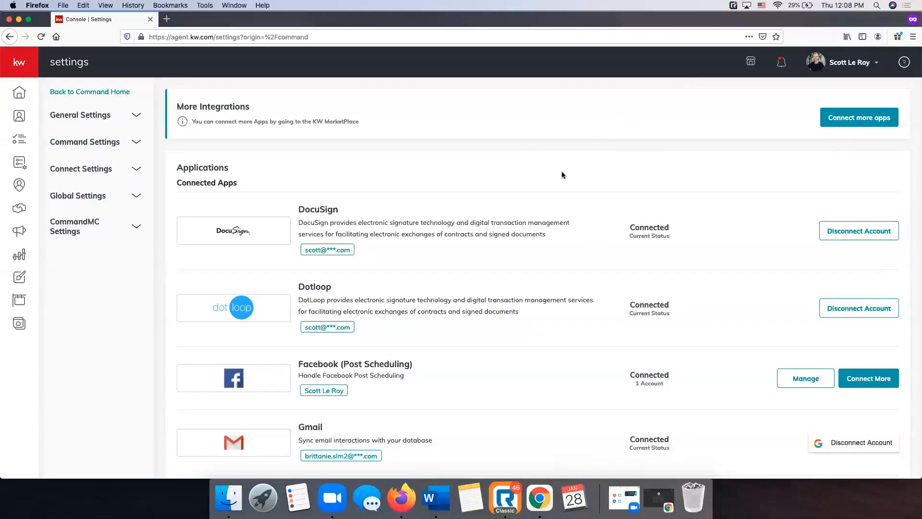
scroll(561, 171, down, 2)
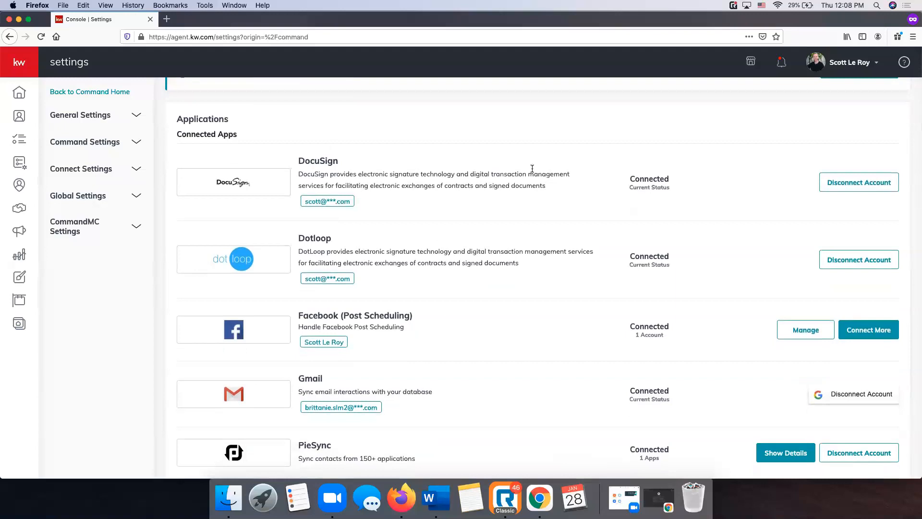
scroll(530, 172, down, 3)
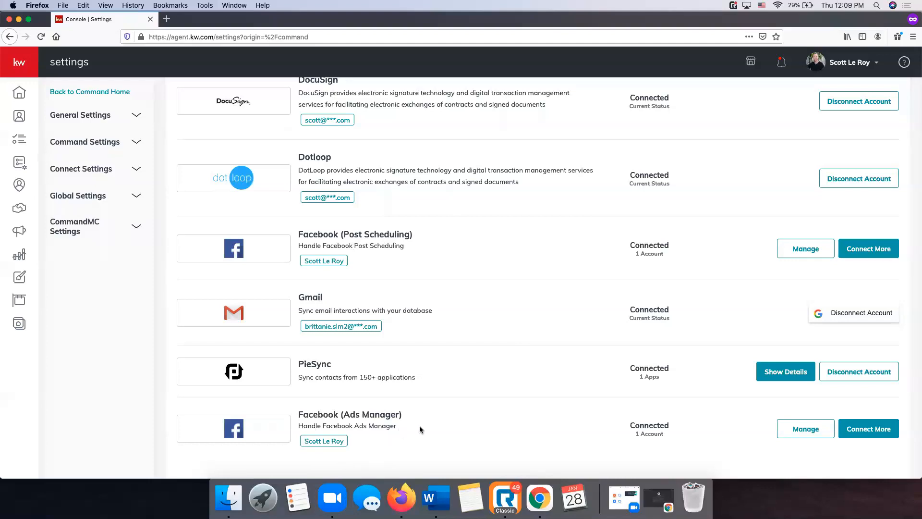
scroll(463, 425, down, 2)
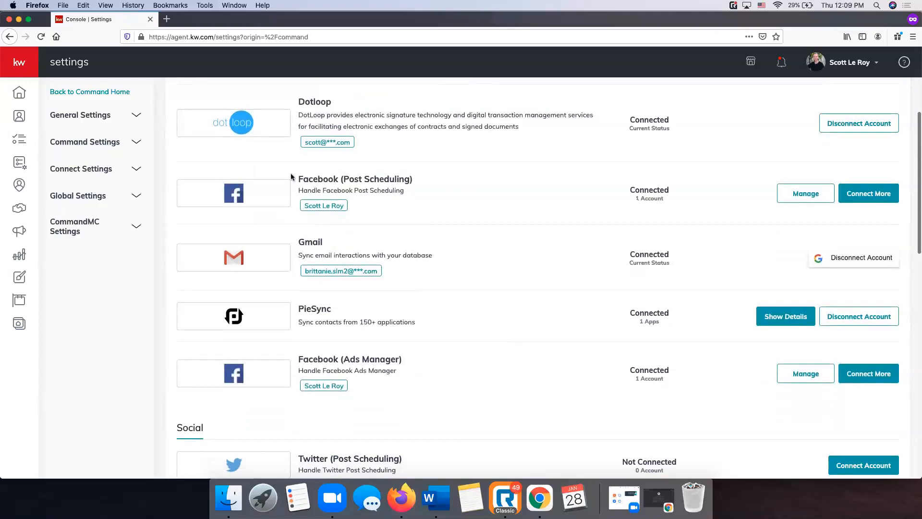
scroll(496, 392, down, 1)
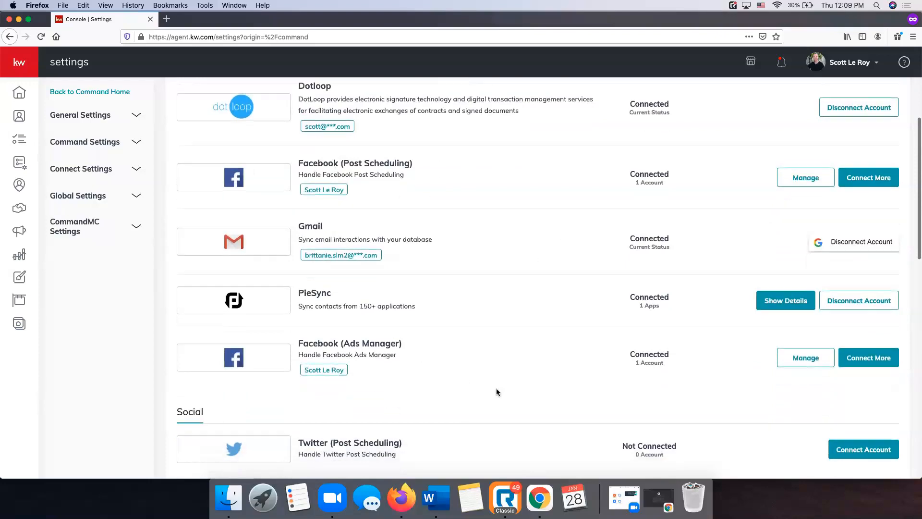
scroll(494, 386, down, 4)
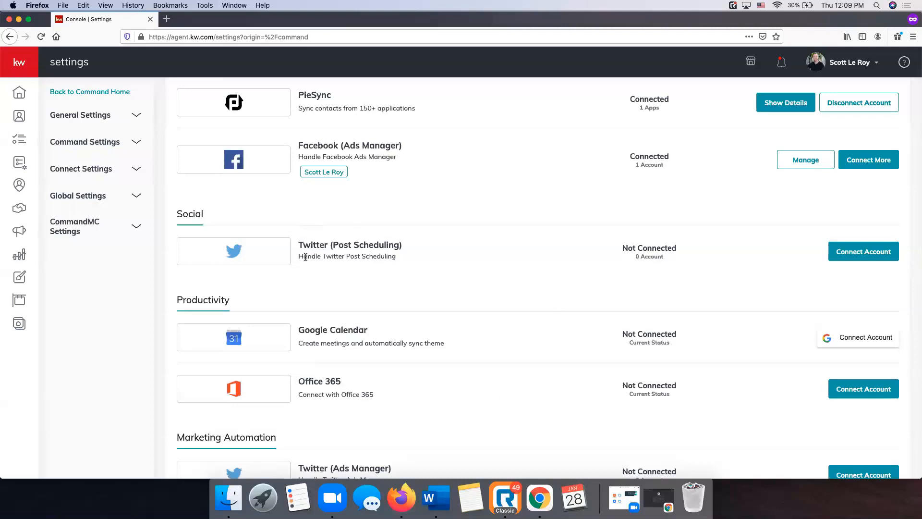
scroll(306, 258, down, 4)
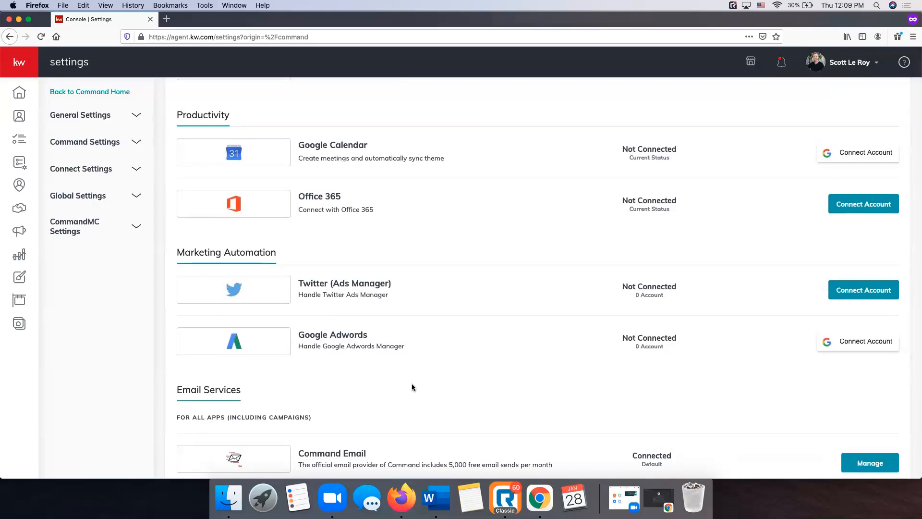
scroll(412, 388, up, 2)
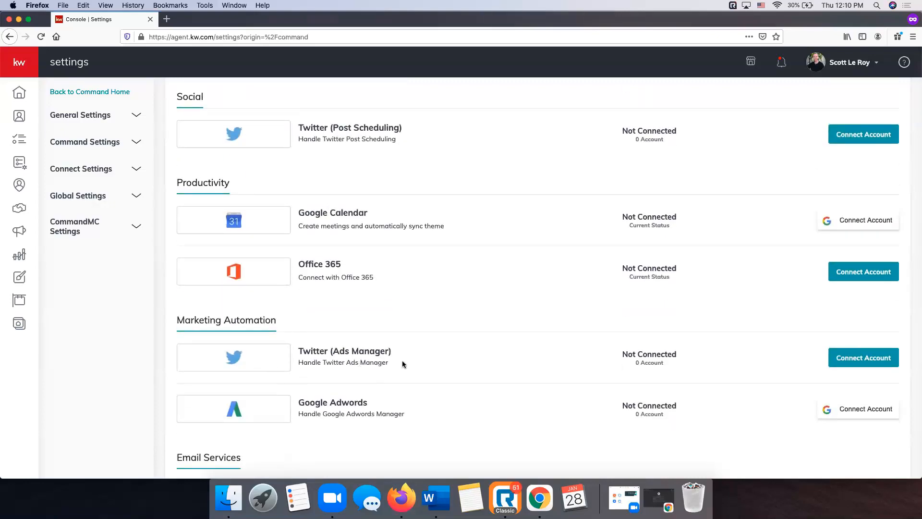
Bring up the Twitter (Ads Manager) authorization window, then close it without signing in
click(853, 363)
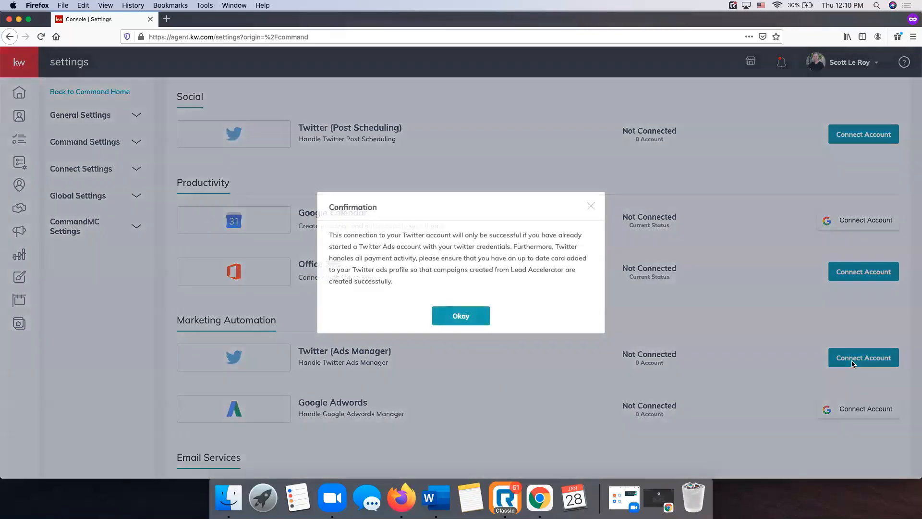
click(460, 317)
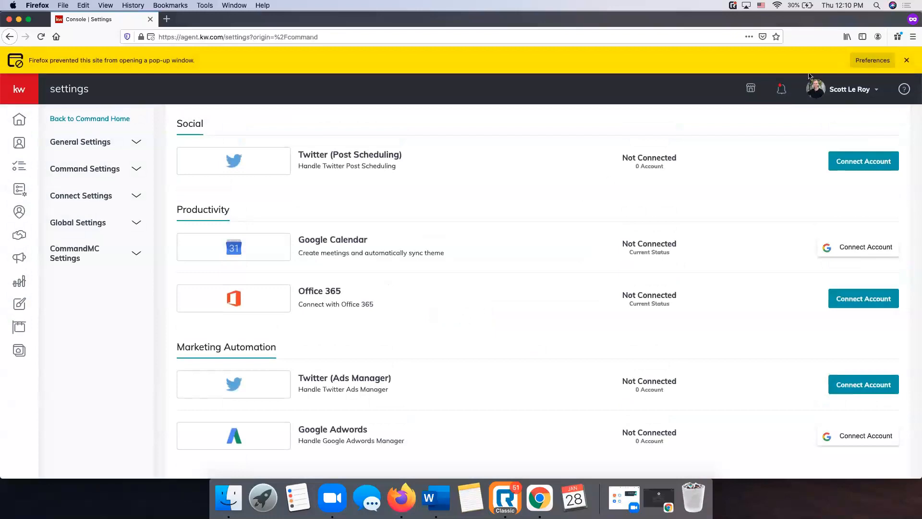
click(875, 63)
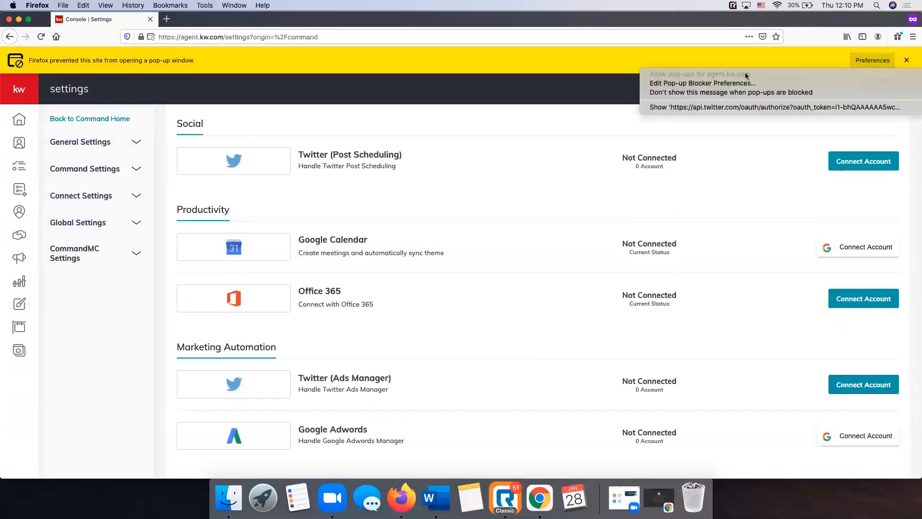
click(716, 107)
drag(598, 19, 591, 75)
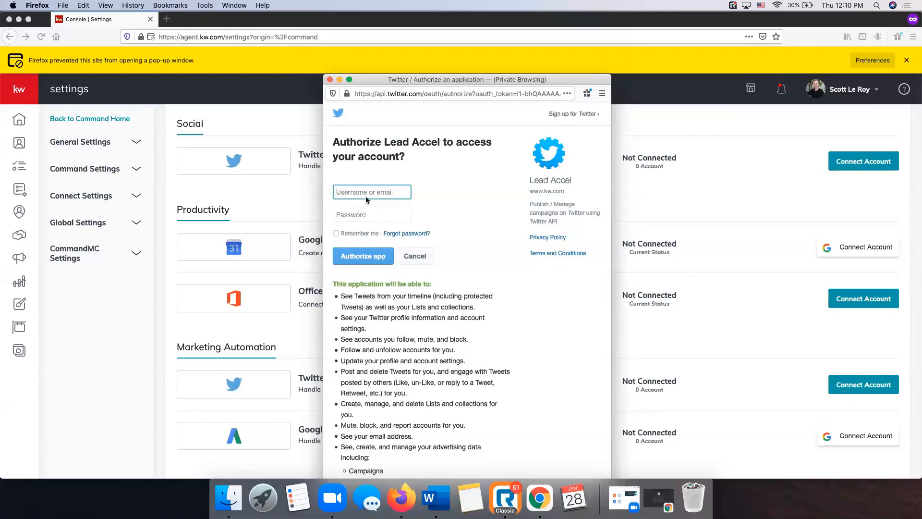
click(330, 80)
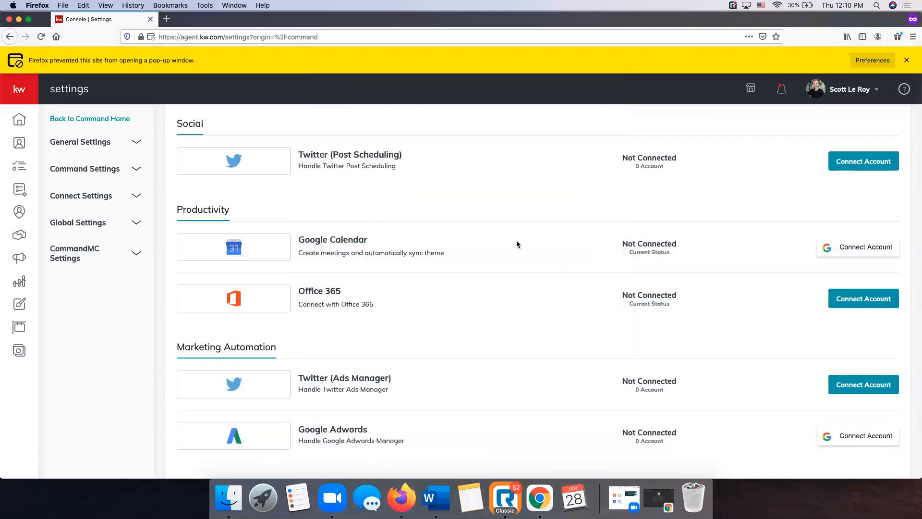
scroll(517, 244, down, 2)
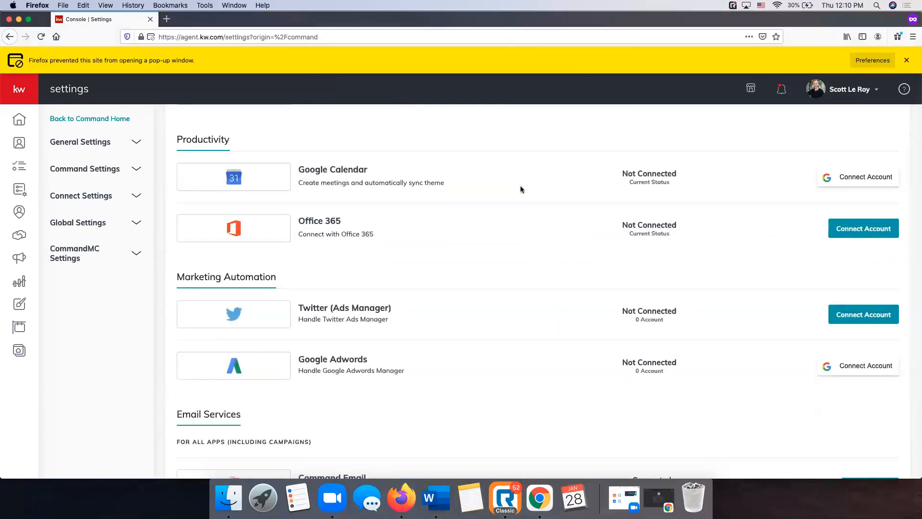
scroll(521, 187, down, 3)
scroll(520, 187, down, 3)
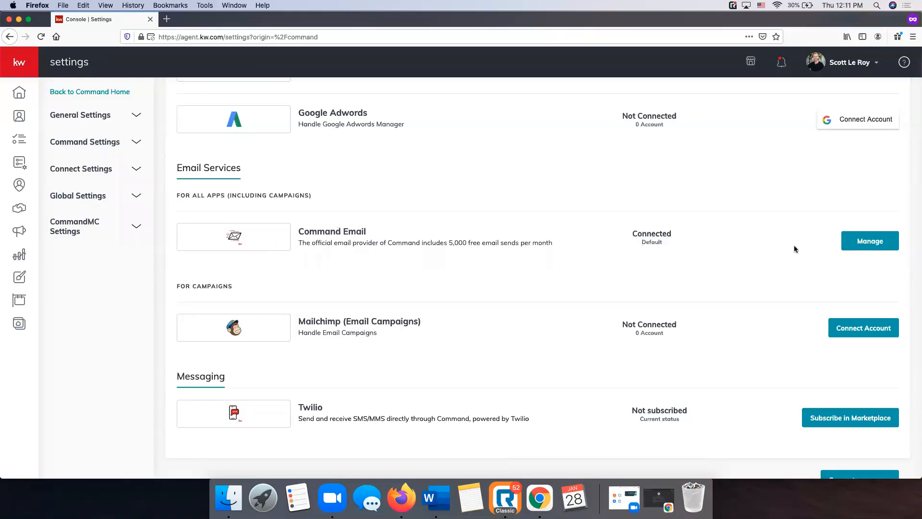
click(862, 247)
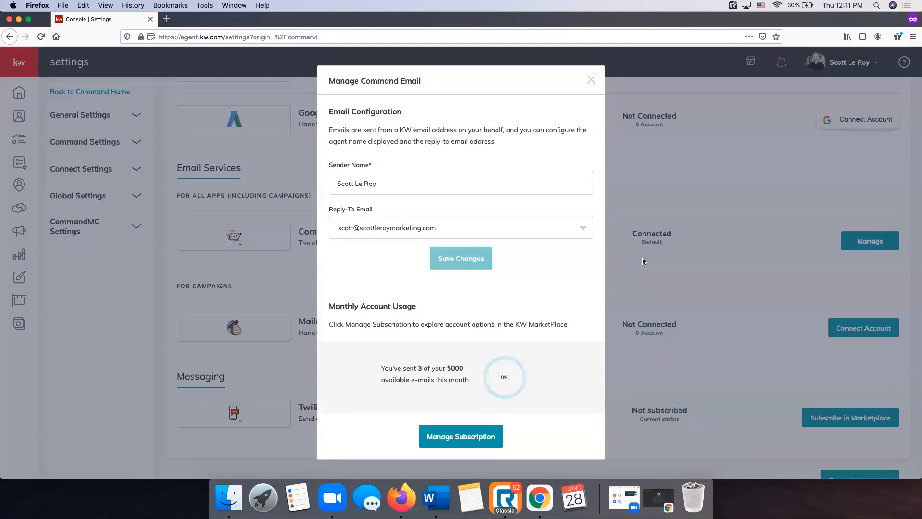
click(461, 188)
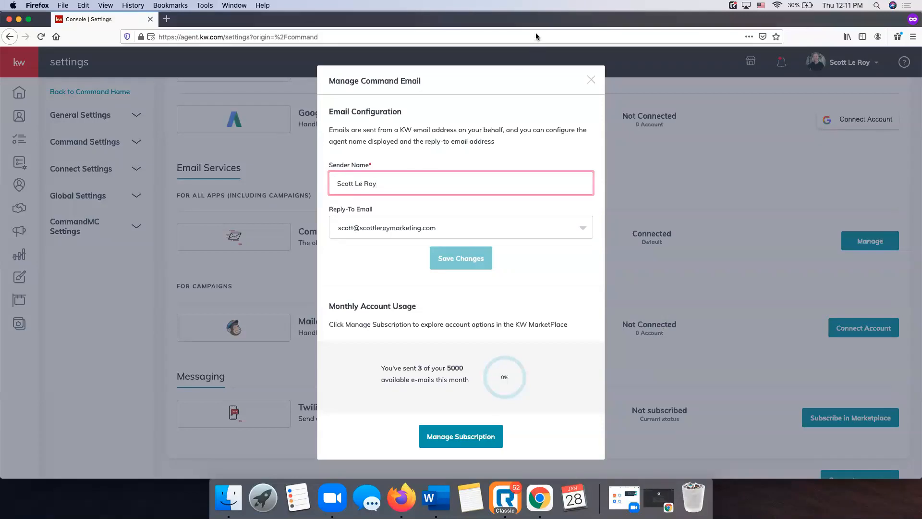
click(396, 227)
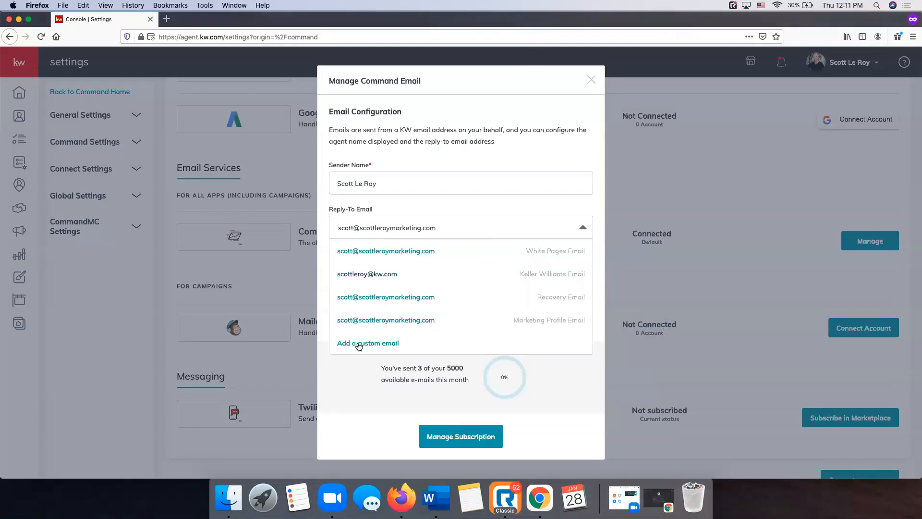
click(426, 209)
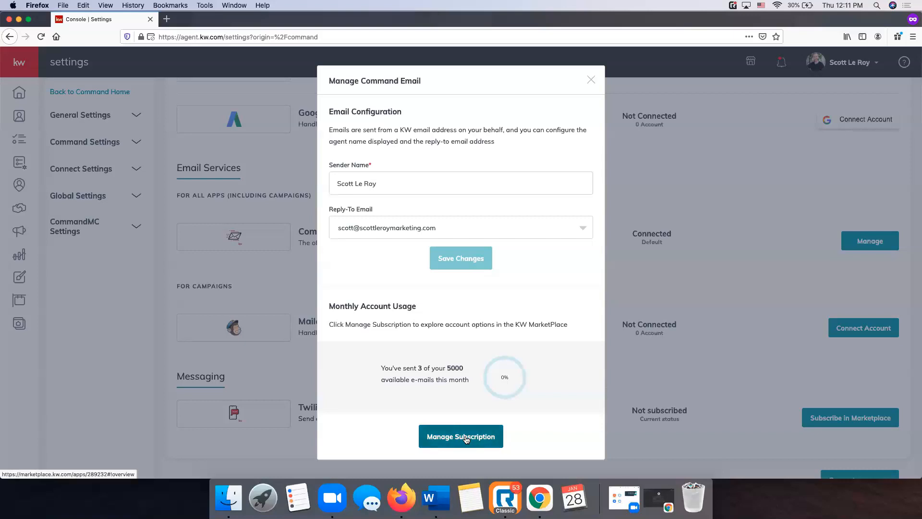
click(590, 80)
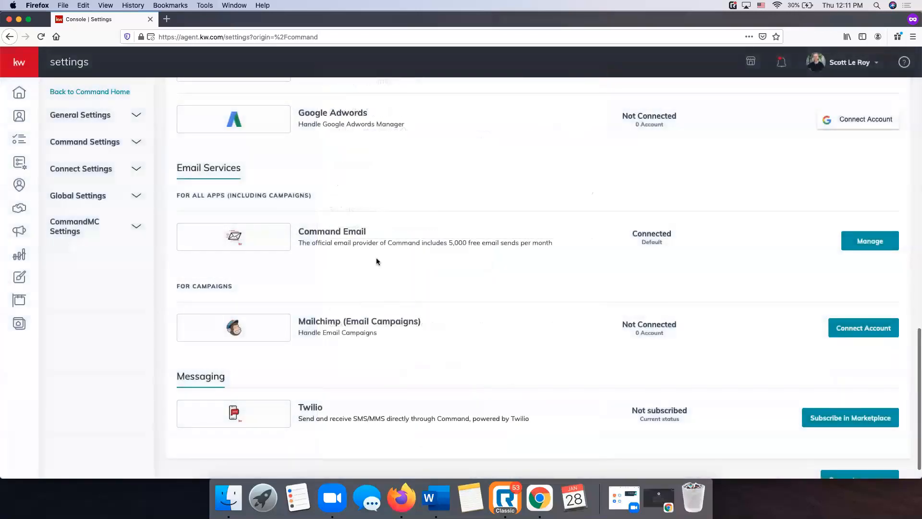
Expand Connect Settings to show Email Services and Messaging, with Command Email as default
scroll(529, 264, down, 1)
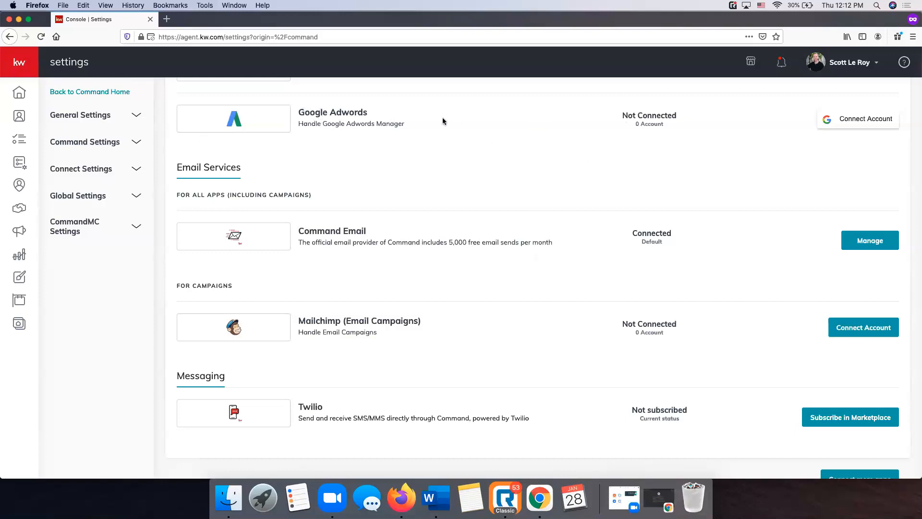
click(96, 172)
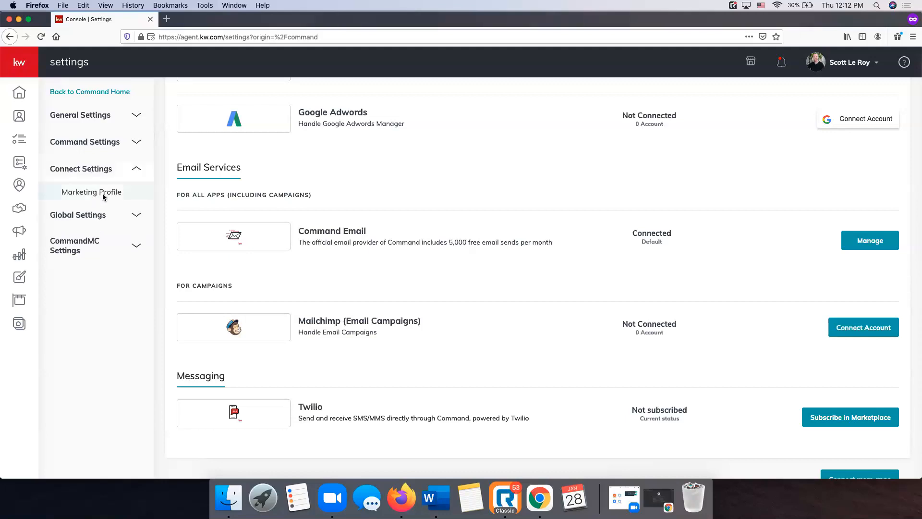
Open Marketing Profile and scroll past My Photo and Team Logo to My Details
click(104, 195)
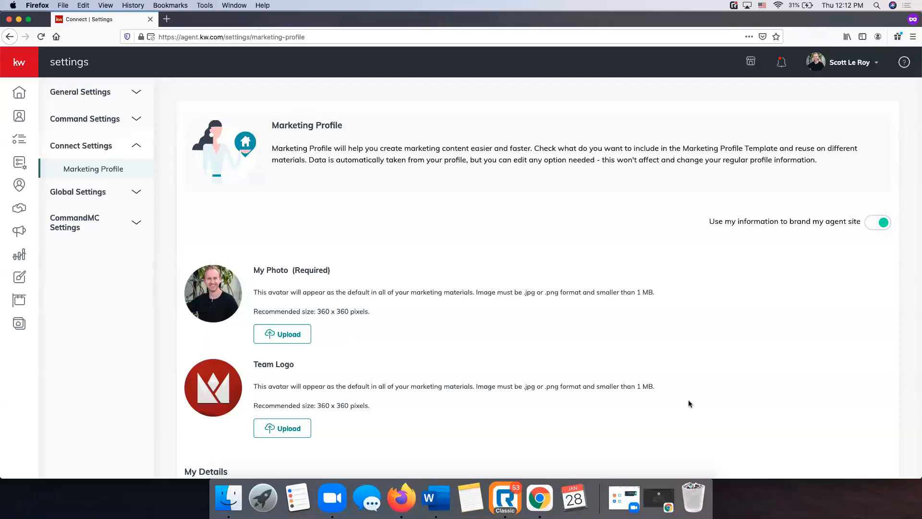
scroll(555, 255, down, 3)
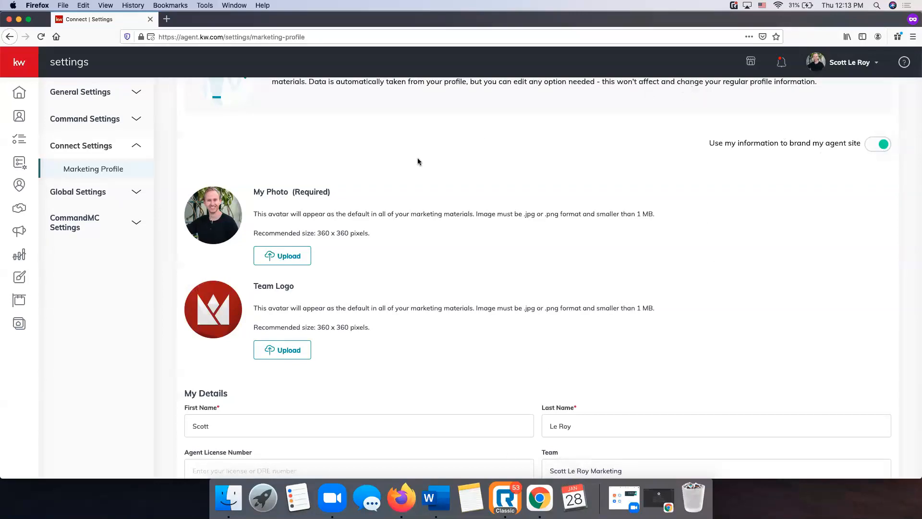
scroll(418, 159, down, 3)
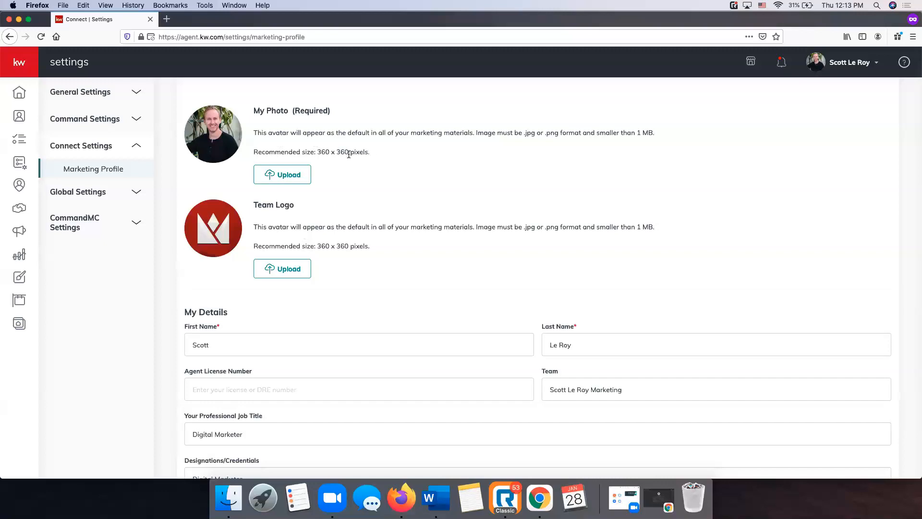
scroll(369, 237, down, 3)
scroll(369, 237, down, 3)
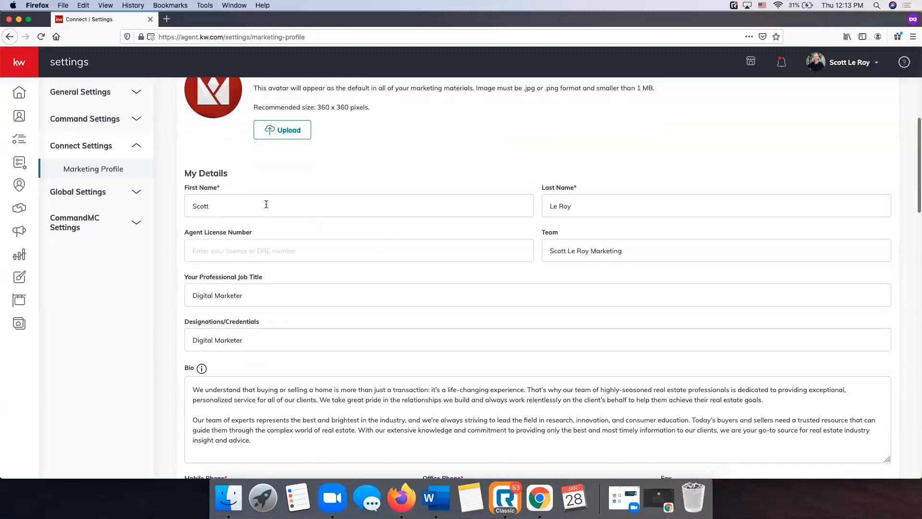
scroll(491, 219, down, 2)
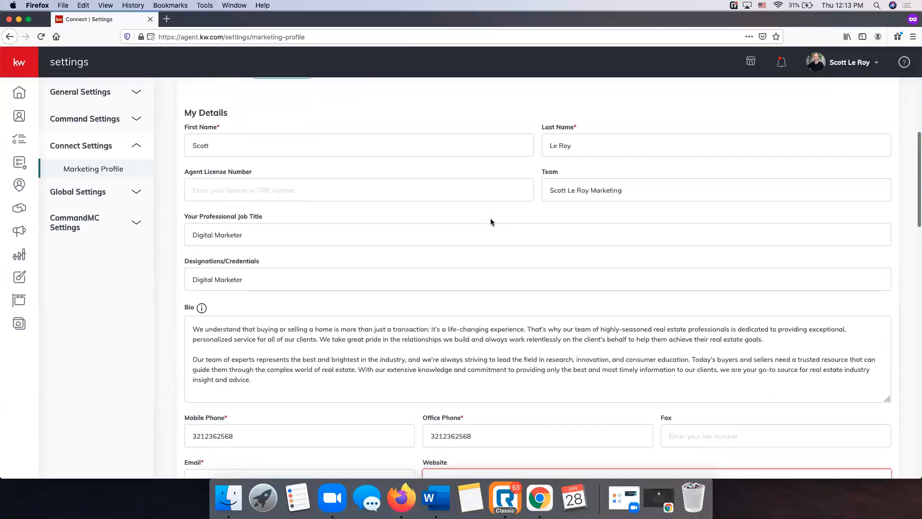
scroll(491, 219, down, 5)
scroll(479, 220, down, 10)
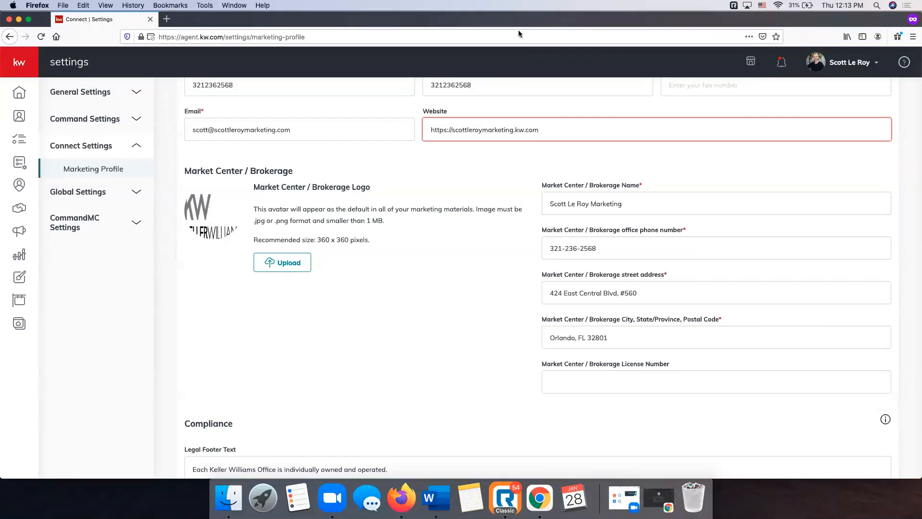
scroll(399, 223, down, 5)
scroll(400, 226, down, 8)
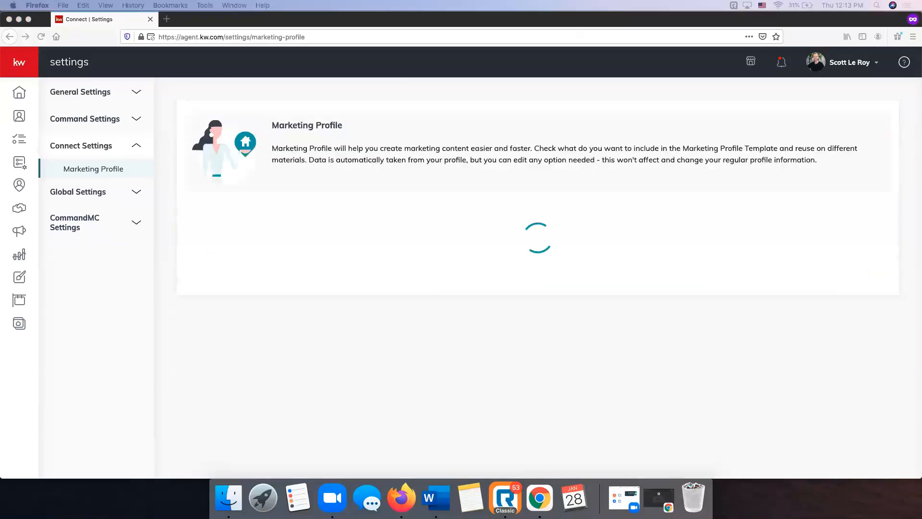
scroll(341, 253, down, 6)
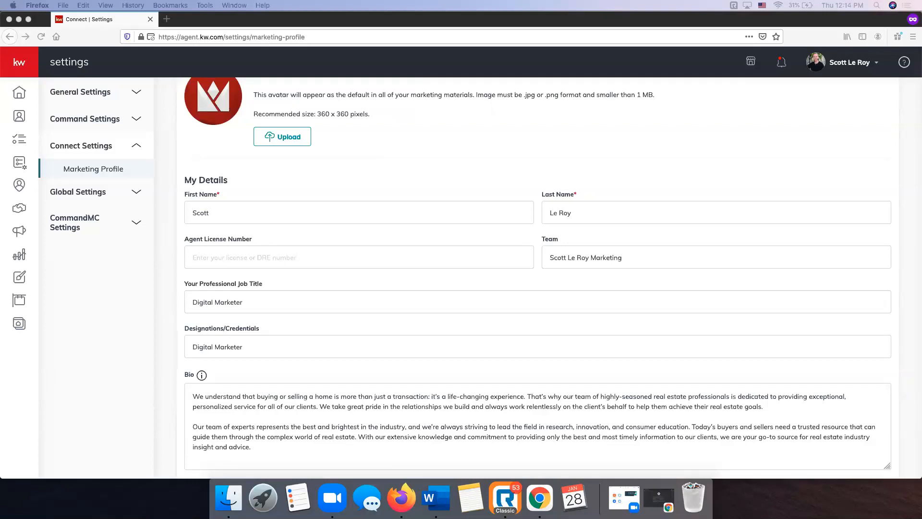
scroll(434, 163, down, 18)
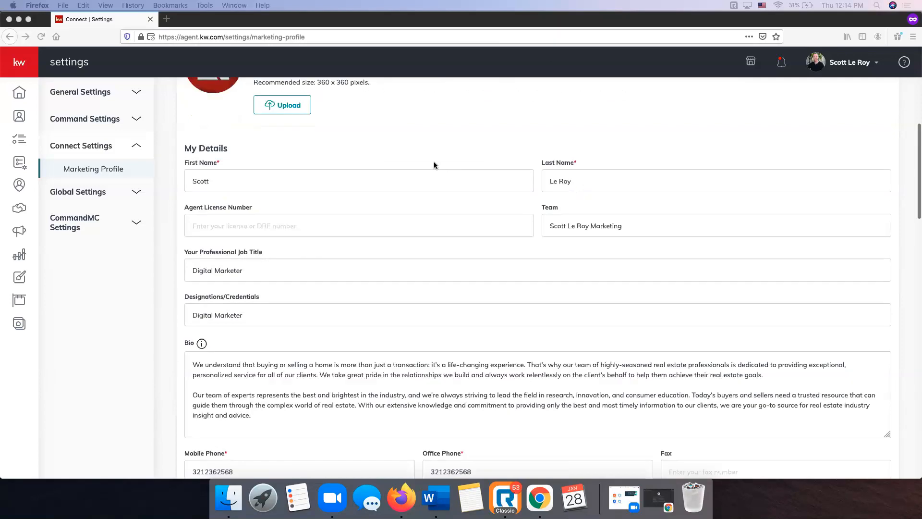
scroll(434, 227, down, 5)
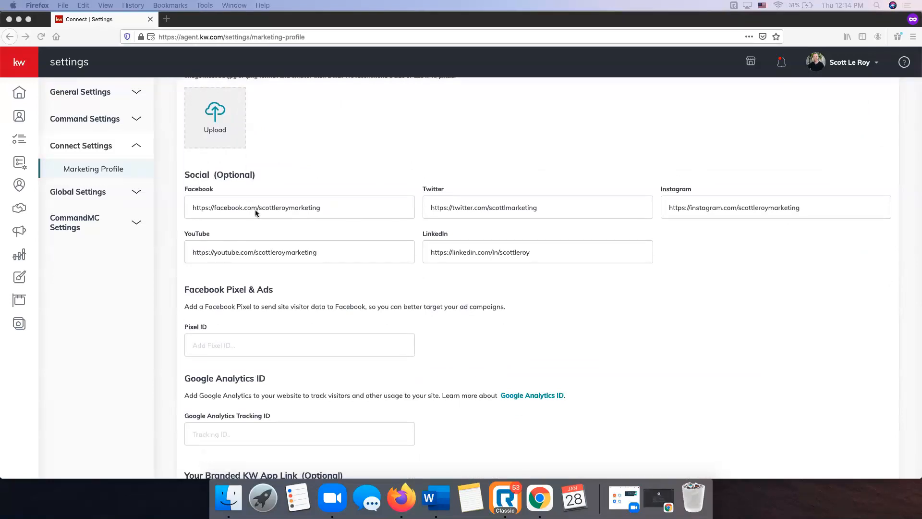
scroll(439, 211, down, 3)
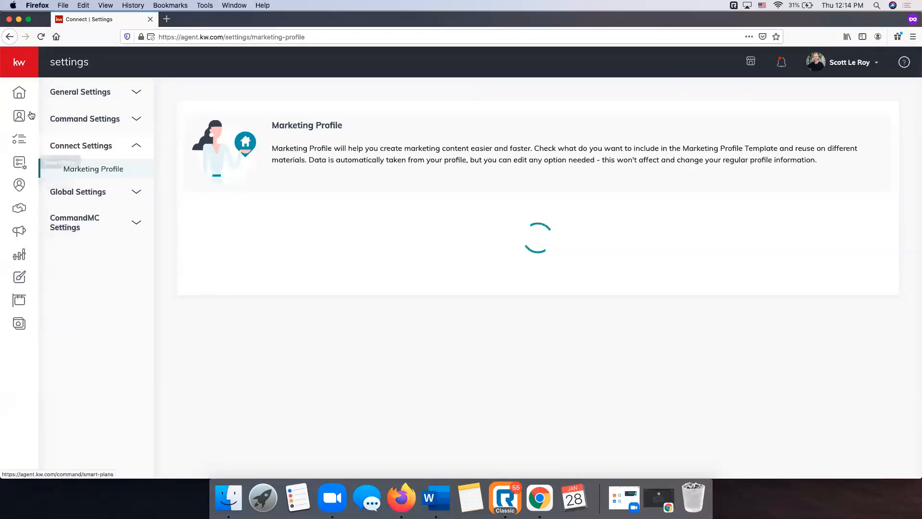
Expand the left navigation and go to Designs to show My Design Templates
click(13, 61)
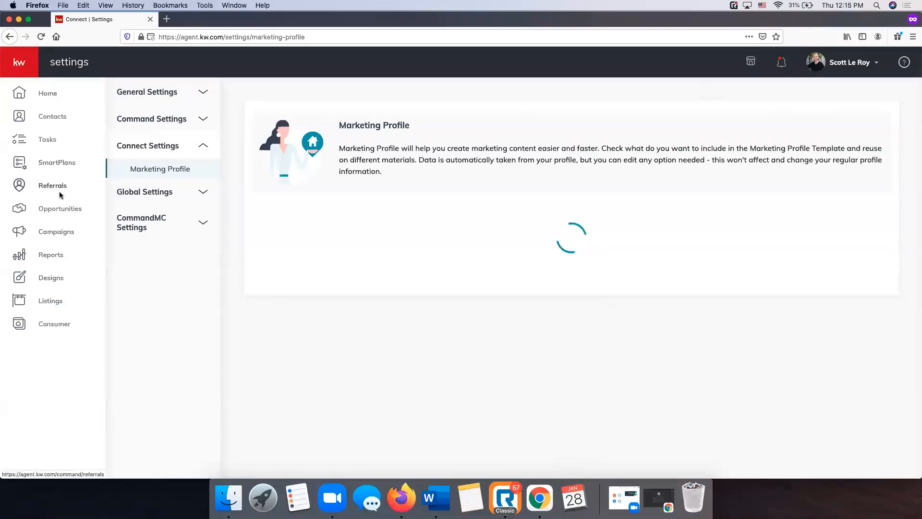
click(49, 278)
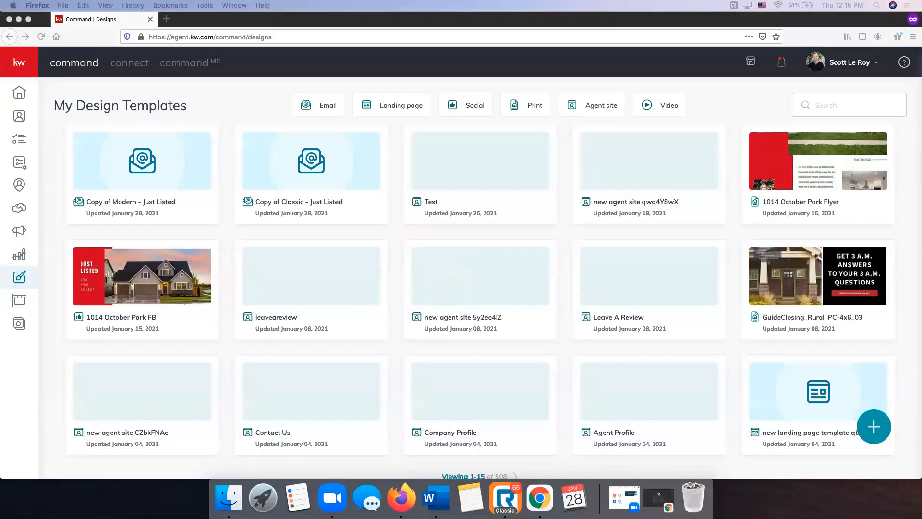
Try the Email, Landing page, Social, Print, Agent site and Video filters, ending on Email
click(258, 99)
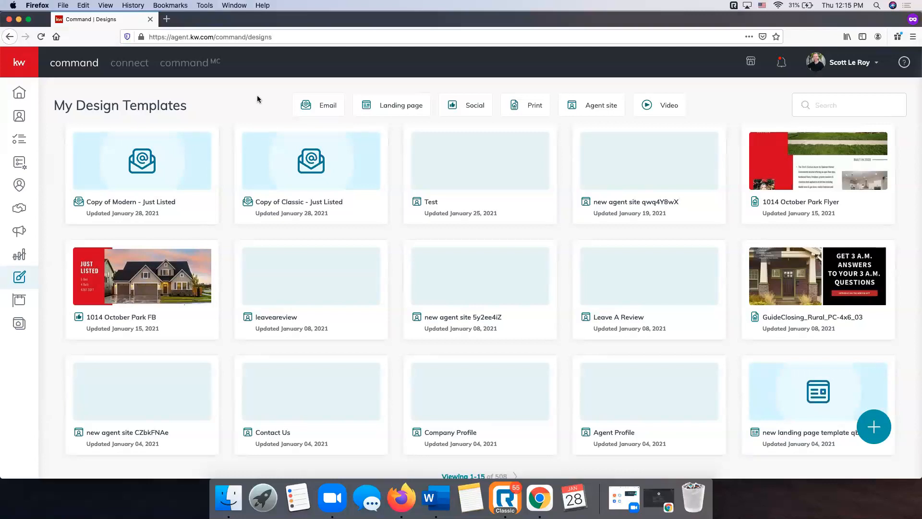
click(321, 106)
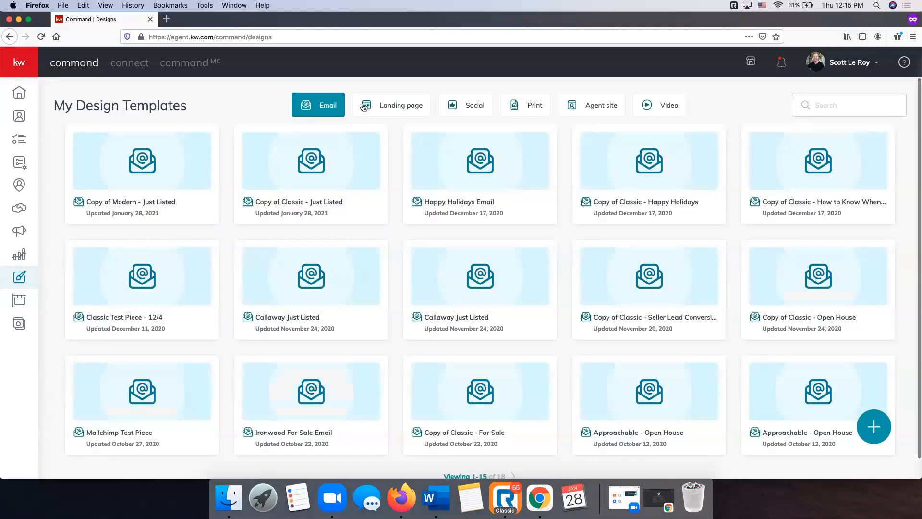
click(387, 106)
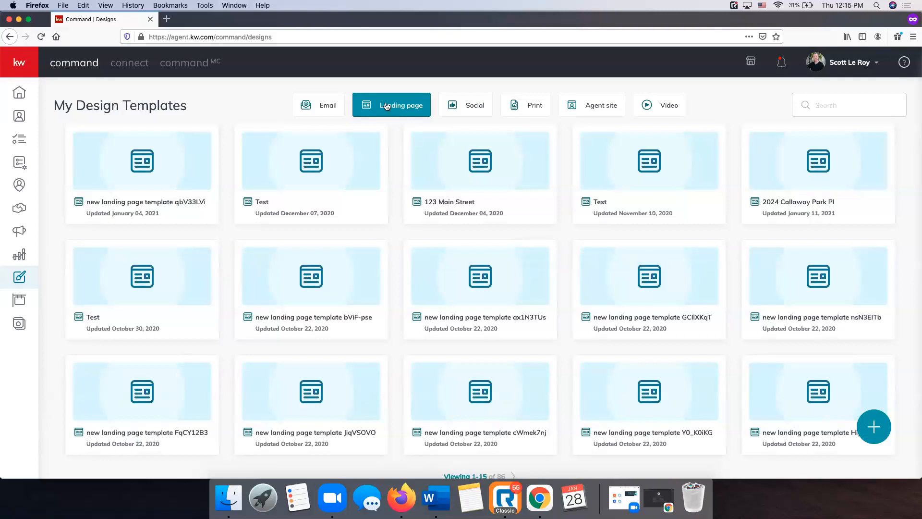
click(475, 105)
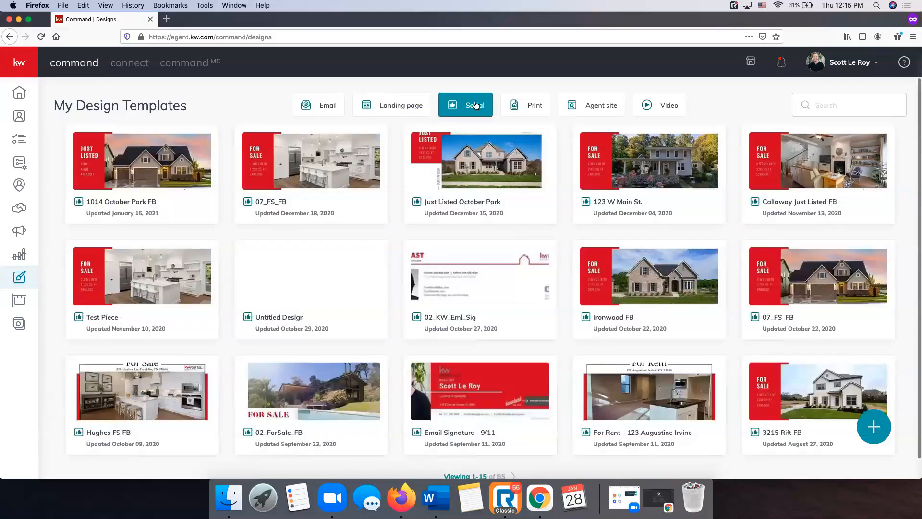
click(531, 105)
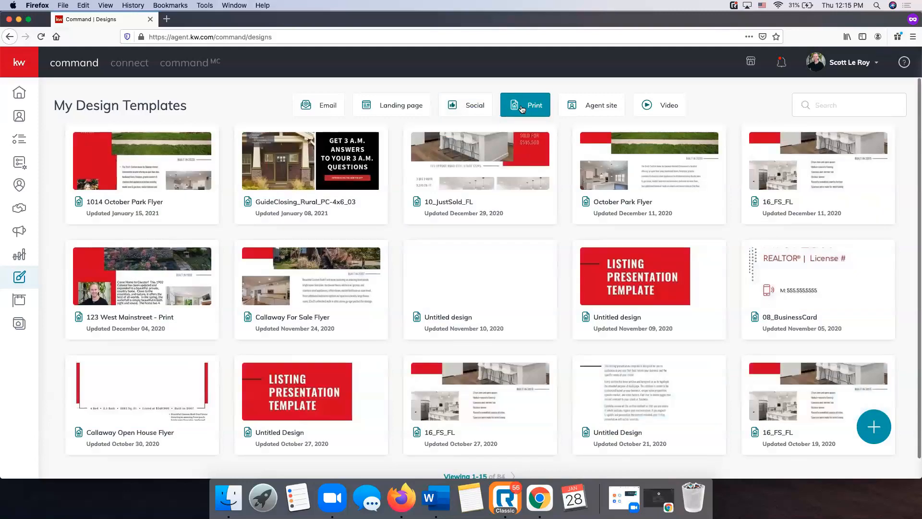
click(583, 107)
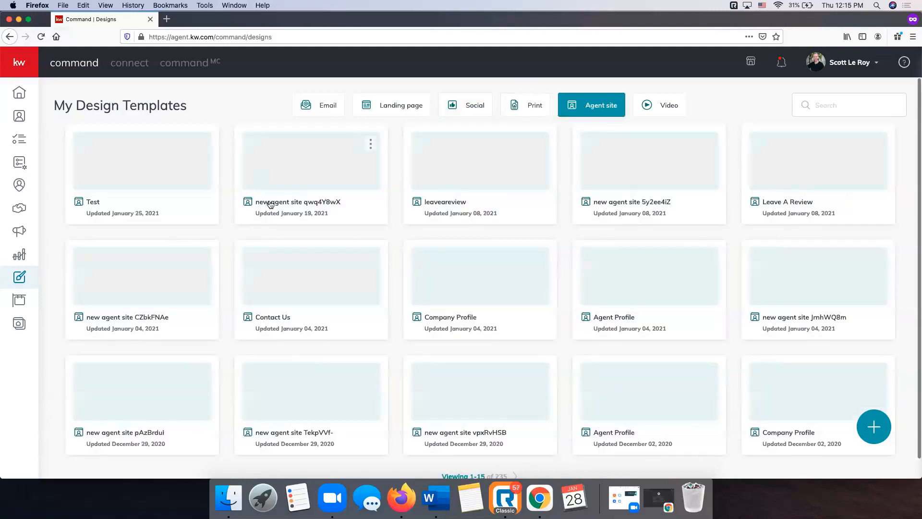
click(648, 112)
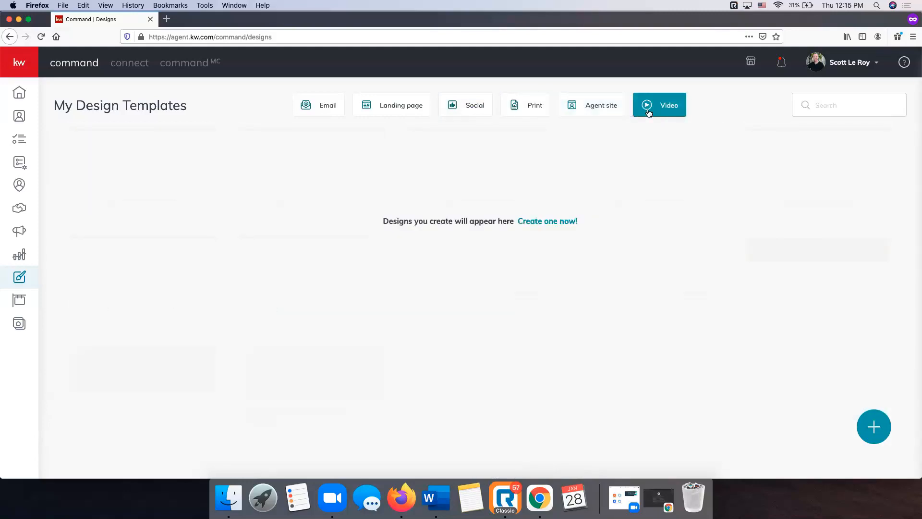
click(300, 111)
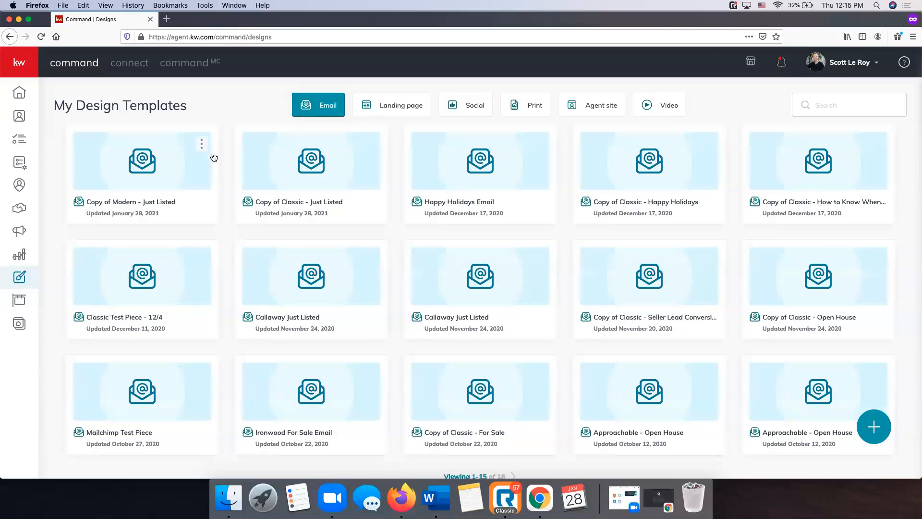
Create a new Social design, landing on the editor's Templates tab with the My App collection
click(877, 435)
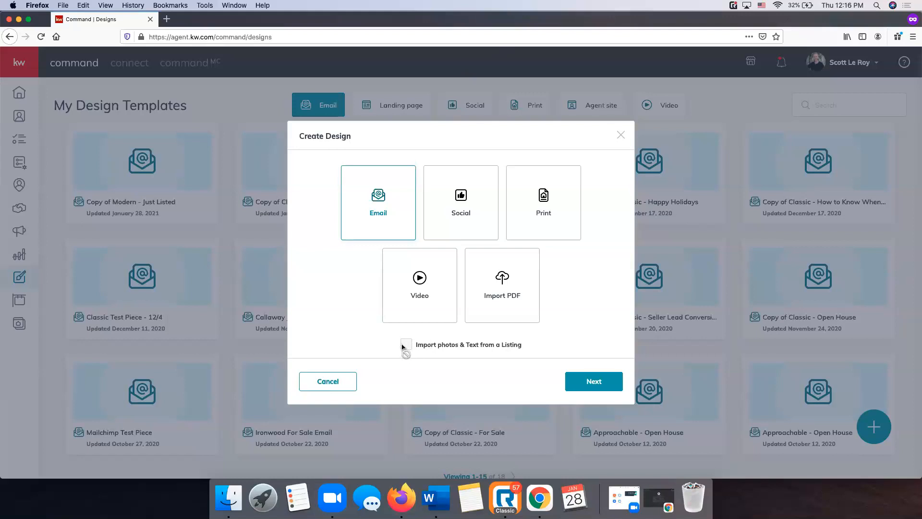
click(621, 137)
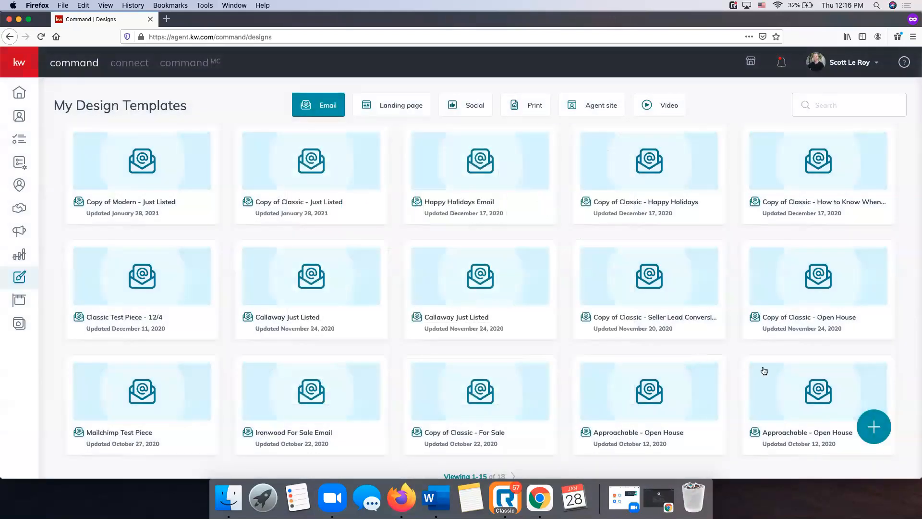
click(872, 429)
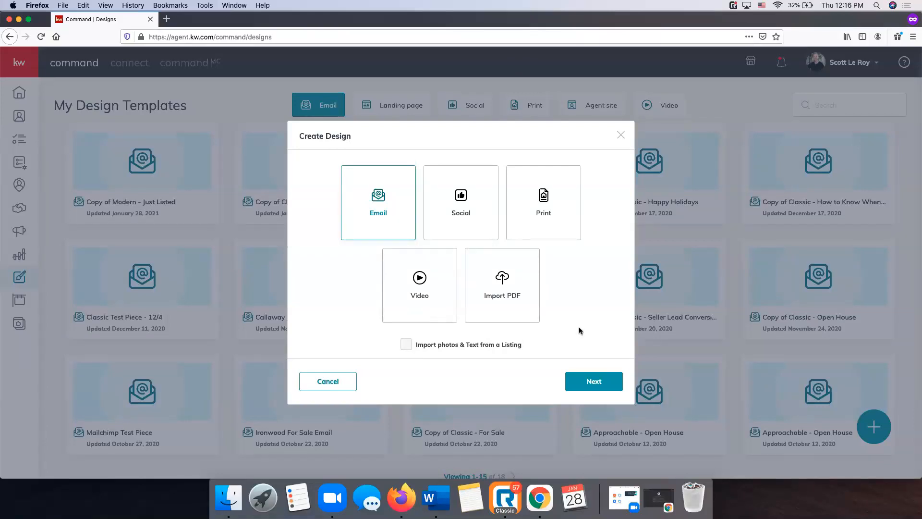
click(479, 204)
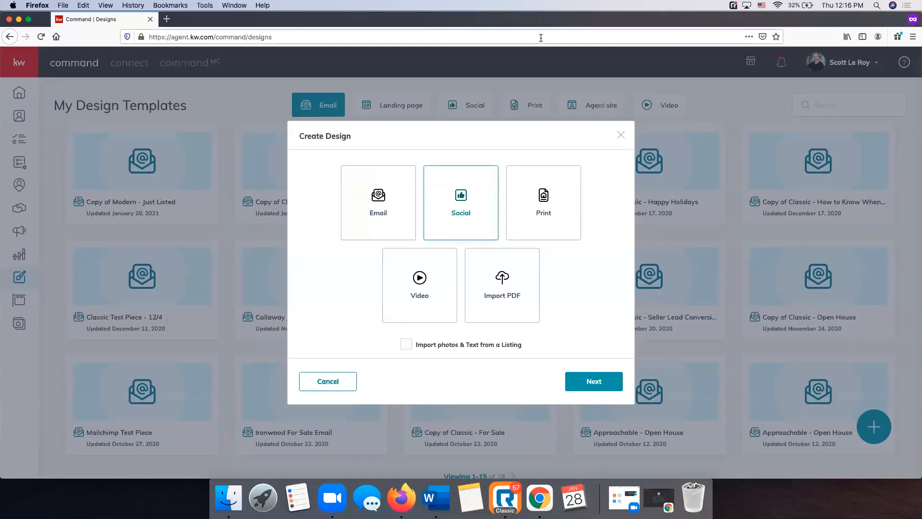
click(594, 383)
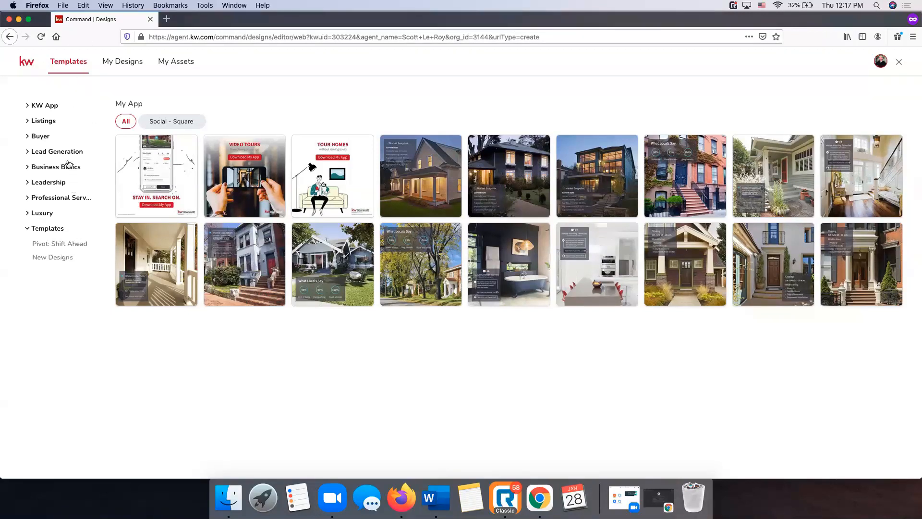
View My Designs, then My Assets with its four-colour Main Palette and fonts
click(130, 61)
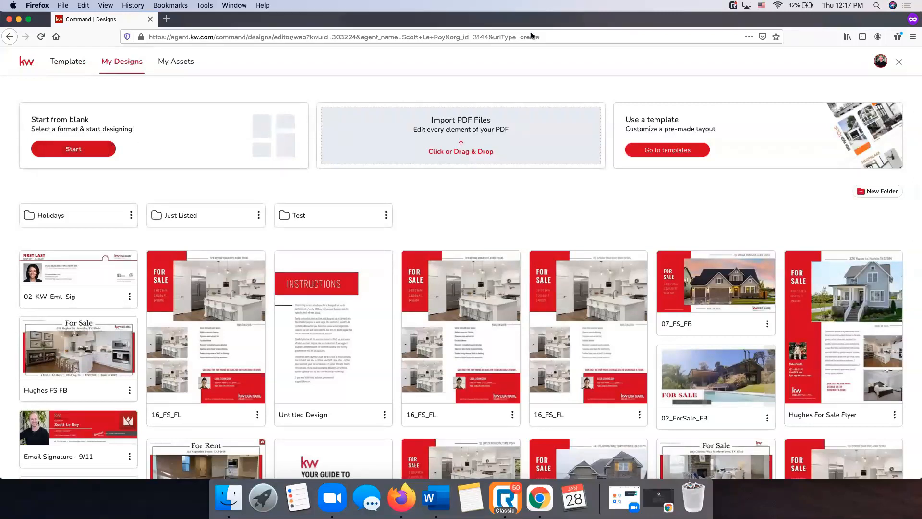
click(187, 64)
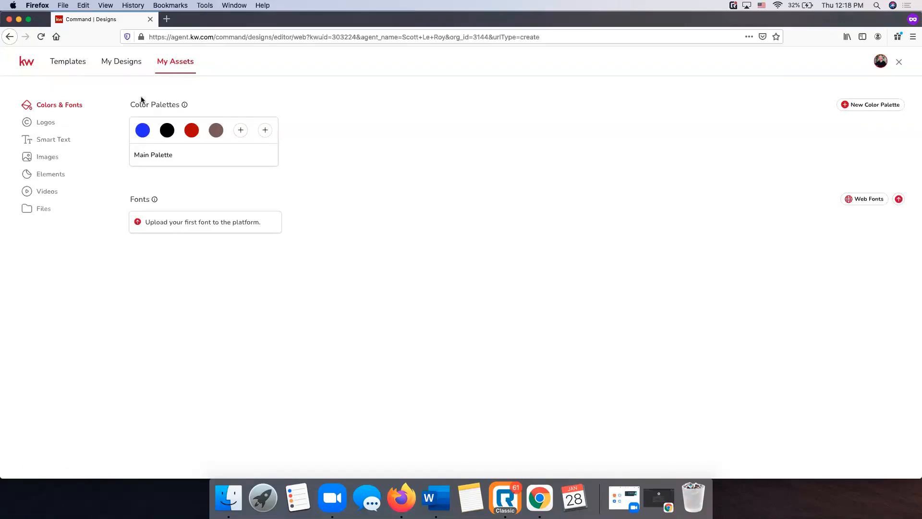
Look through Logos, Images and Smart Text, then start a logo upload from Logos
click(53, 124)
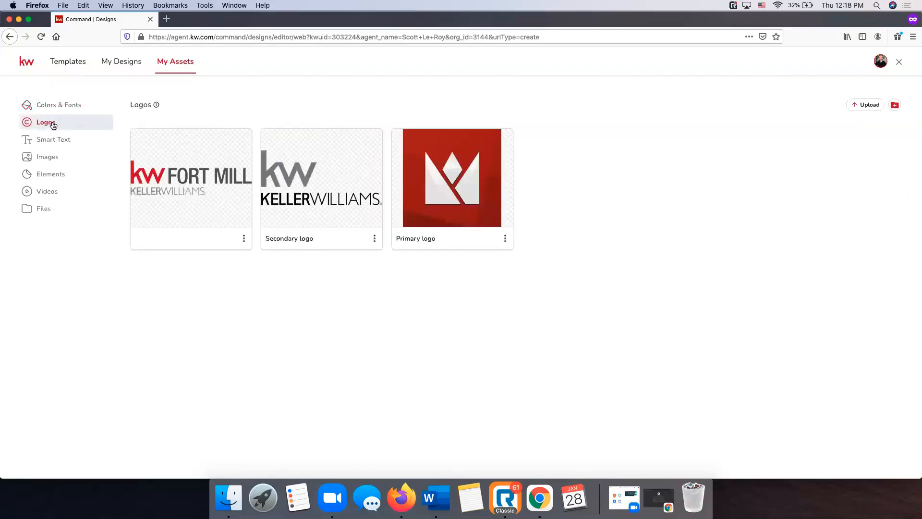
click(50, 157)
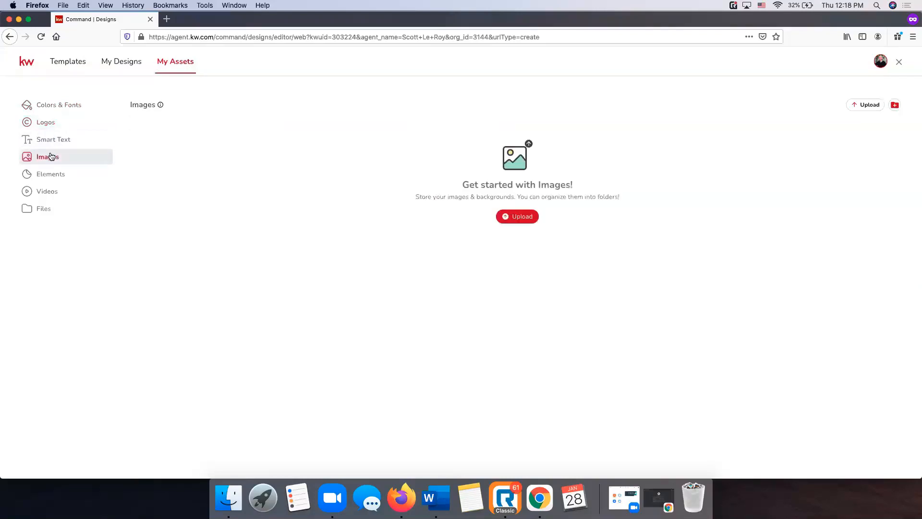
click(67, 139)
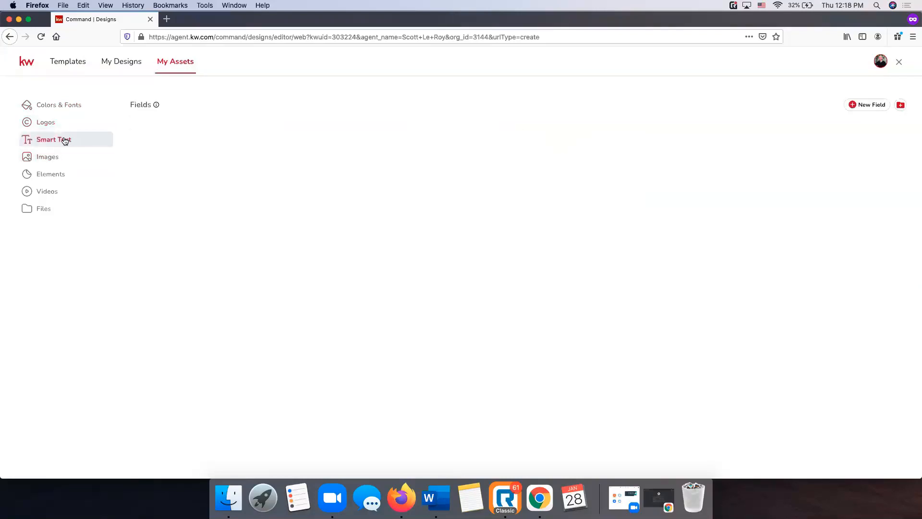
click(47, 124)
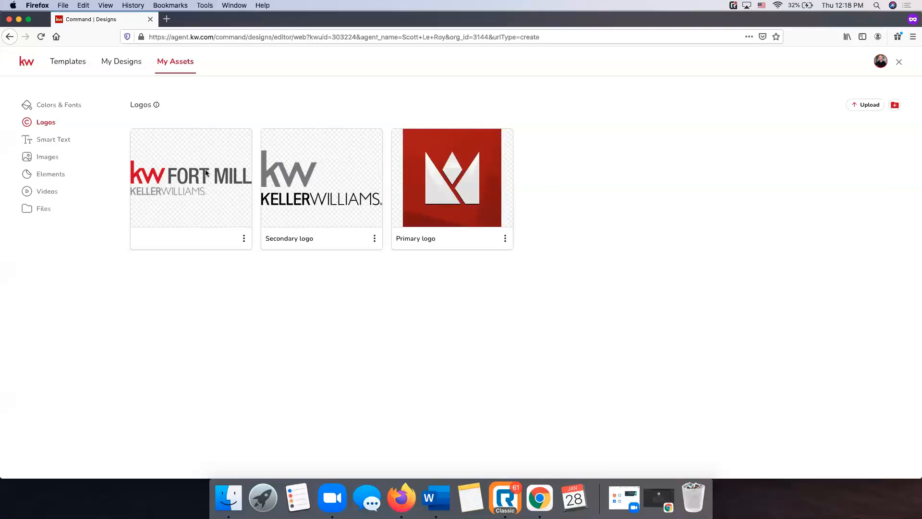
click(858, 106)
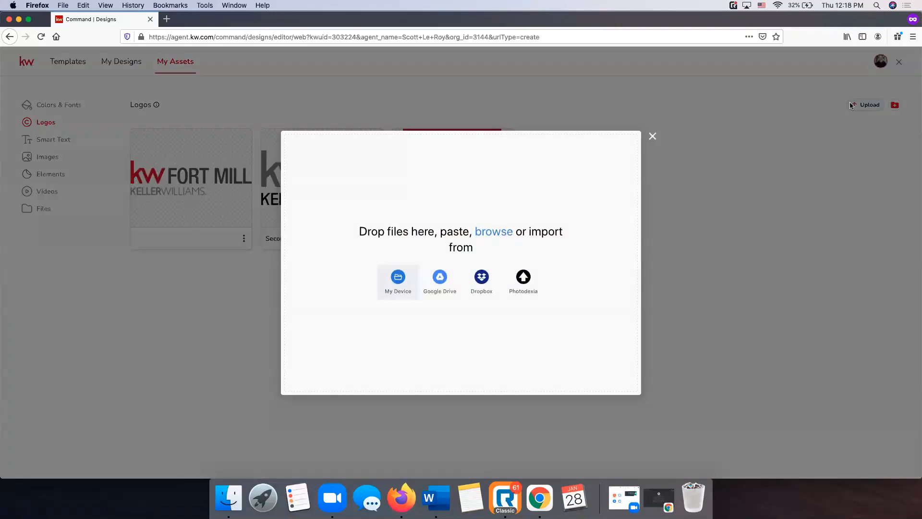
Dismiss the logo upload window without adding a file, keeping the three existing logos
click(653, 137)
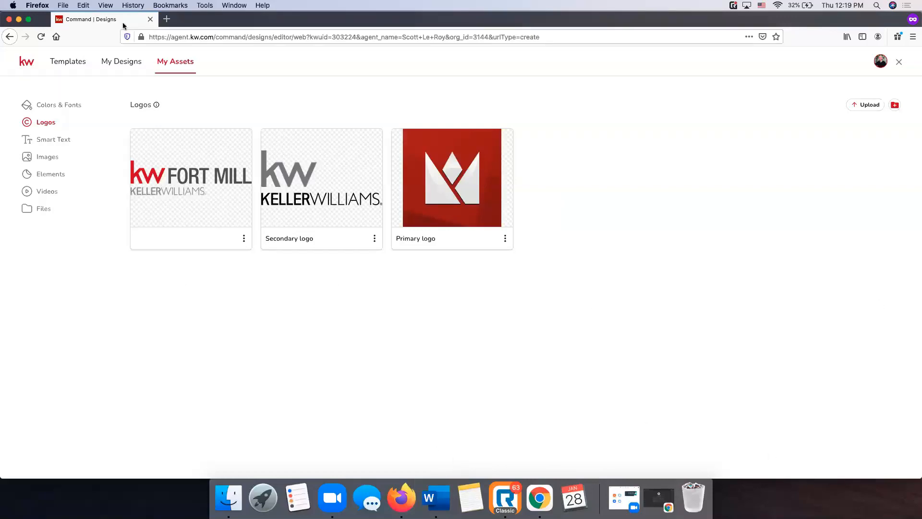
Browse the Email Signatures, Social Branding and Holiday Greetings template categories in the gallery
click(66, 63)
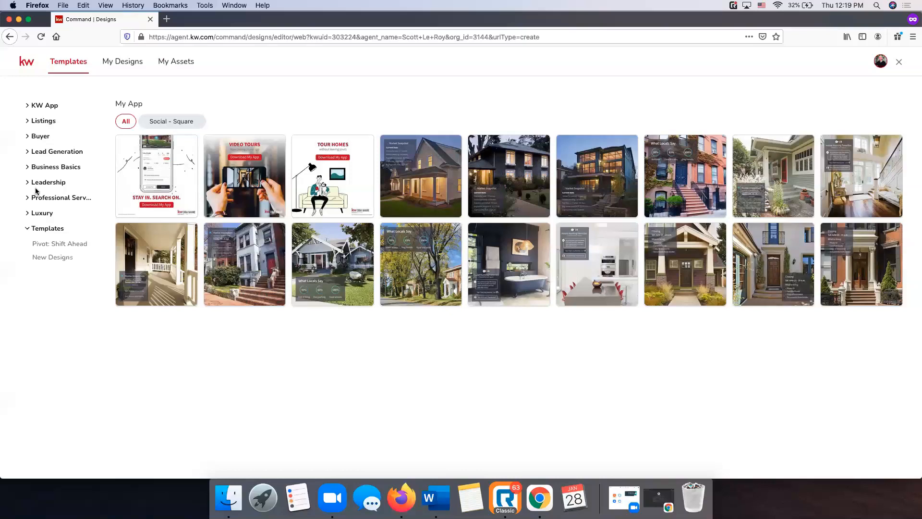
click(60, 169)
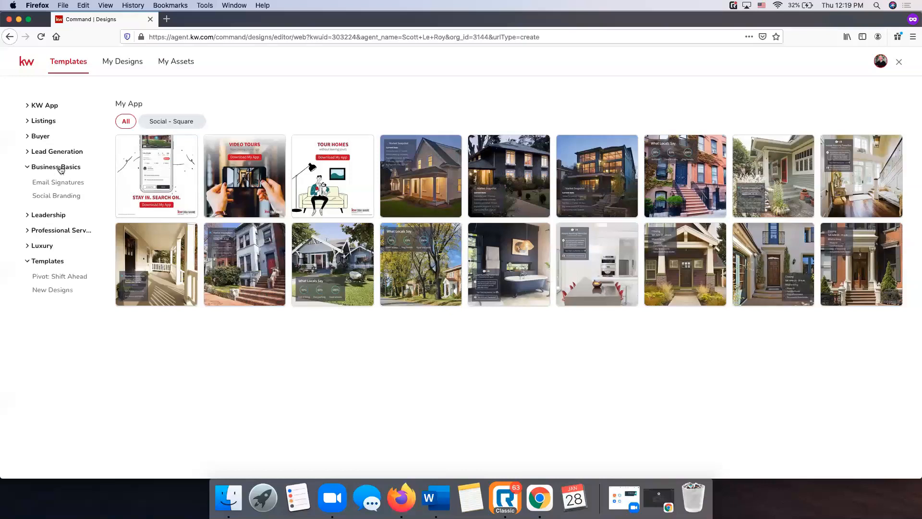
click(58, 182)
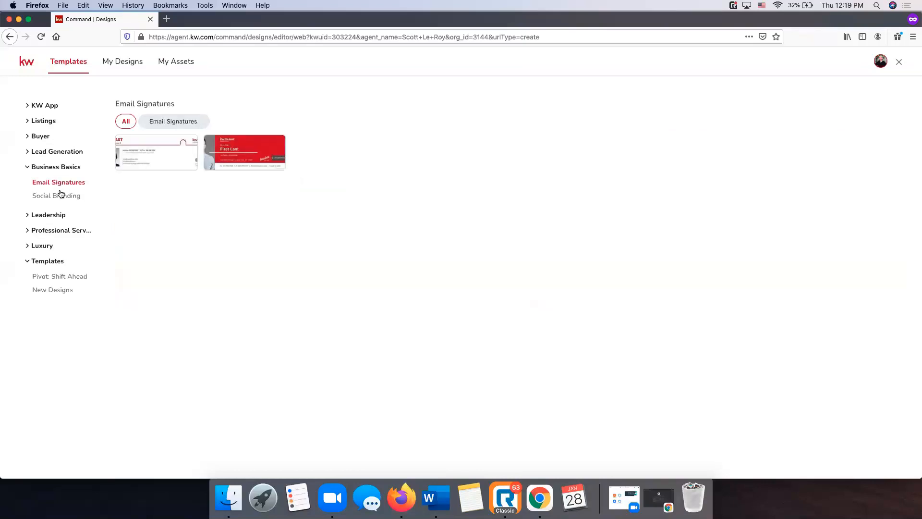
click(61, 194)
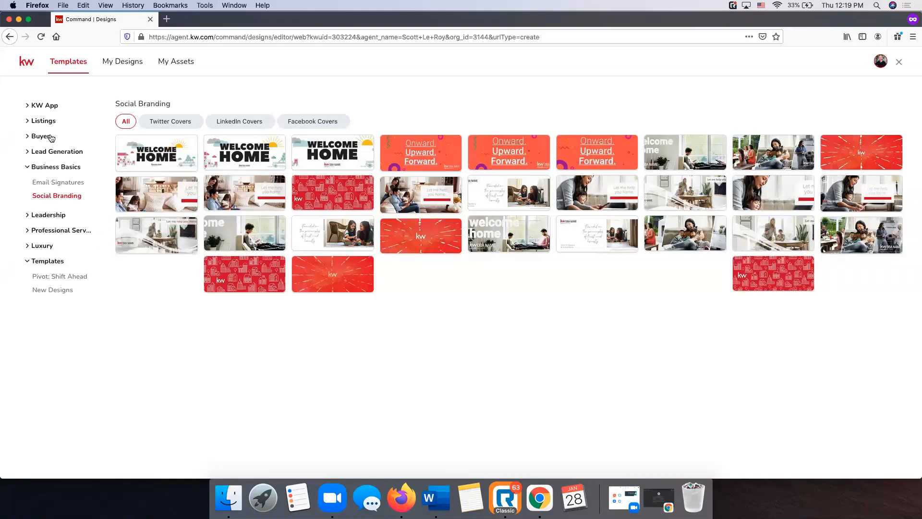
click(54, 153)
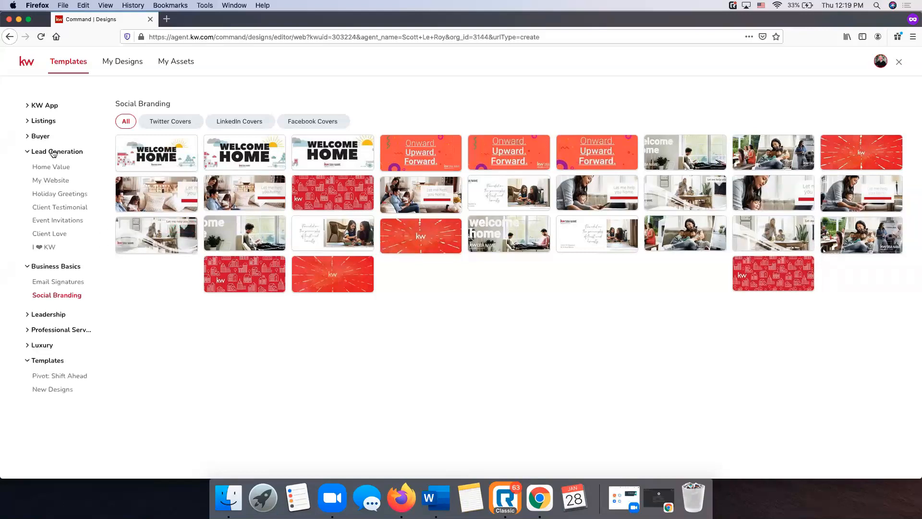
click(61, 194)
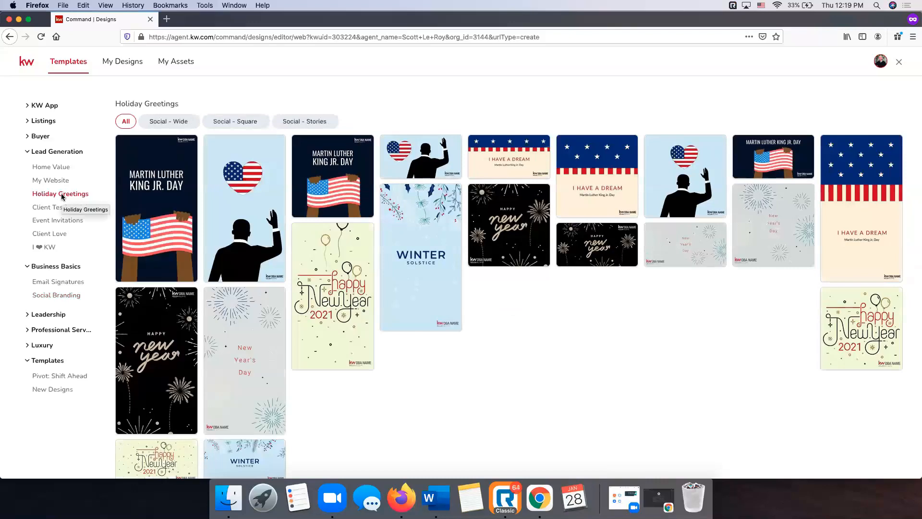
Show Listings > Just Listed templates, trying Social - Wide and Square before settling on Social - Stories
click(43, 122)
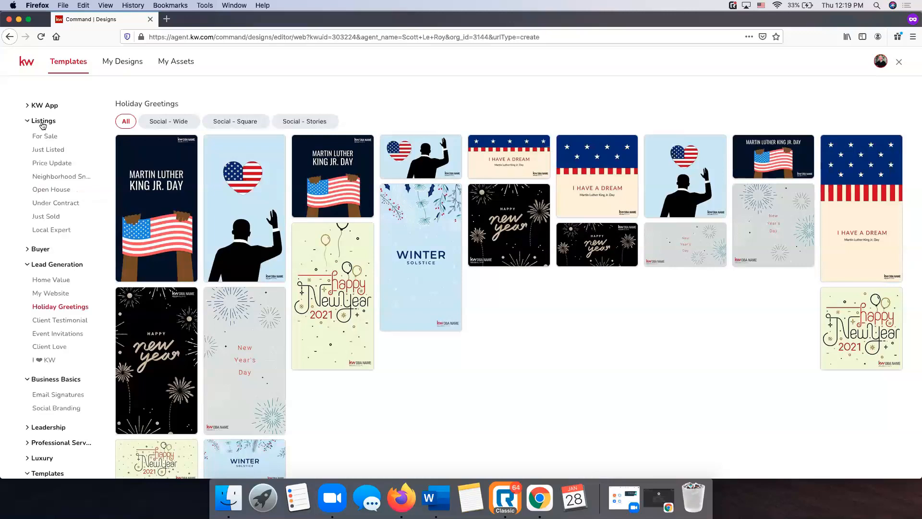
click(54, 150)
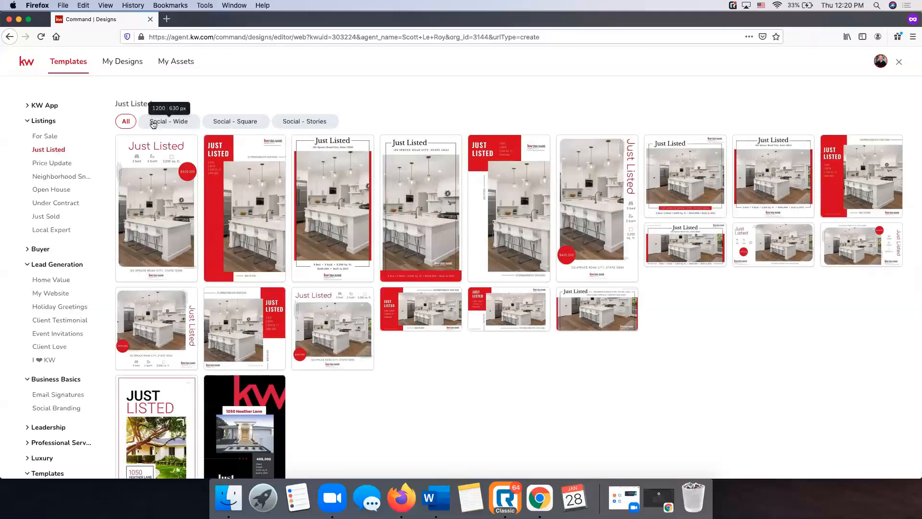
click(167, 126)
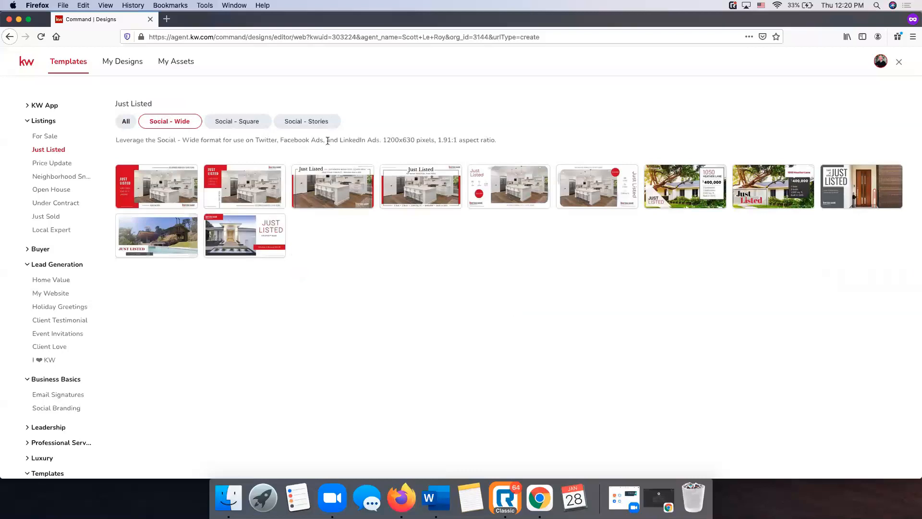
click(253, 125)
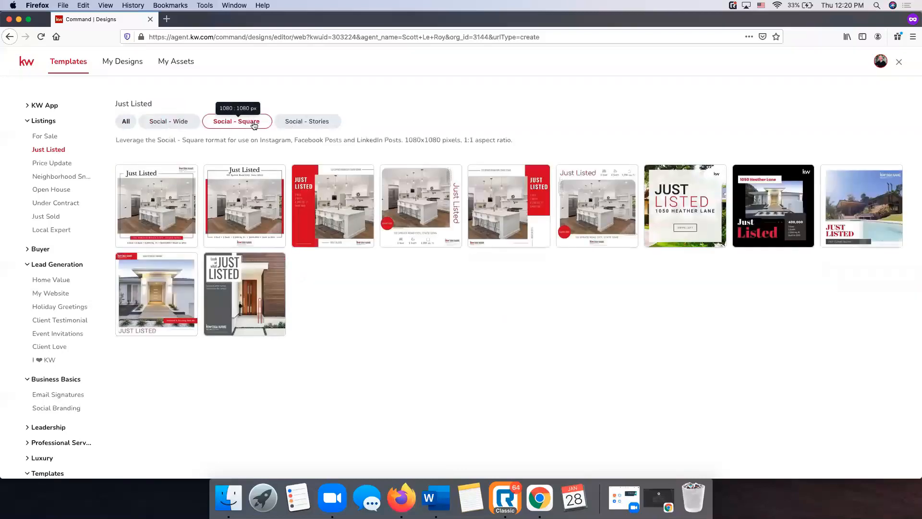
click(293, 126)
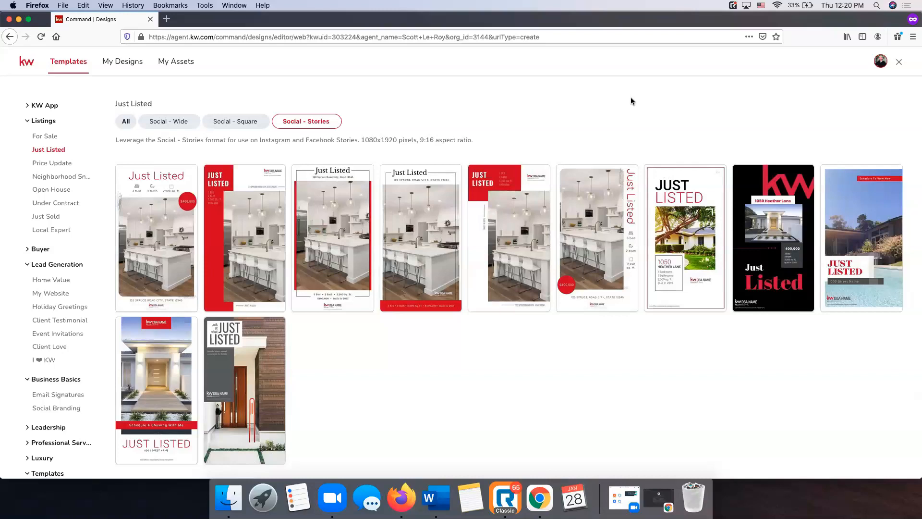
scroll(60, 190, down, 1)
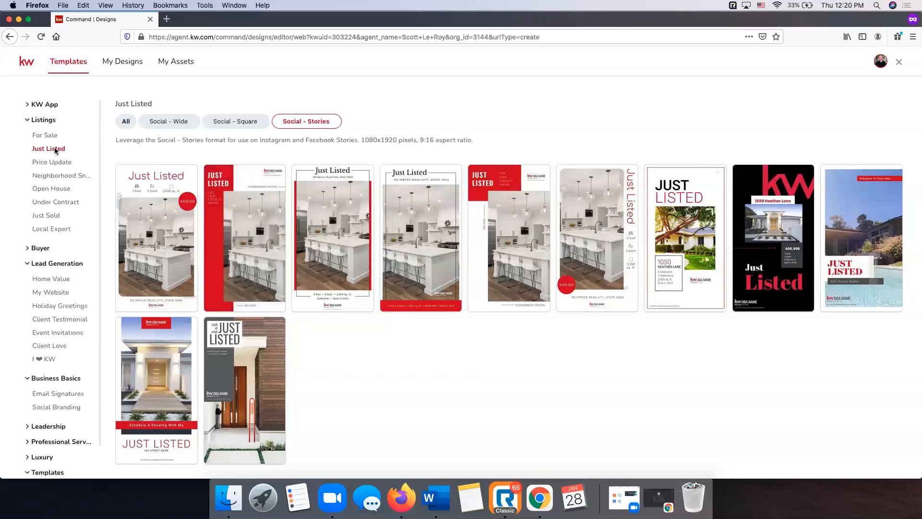
scroll(45, 255, up, 1)
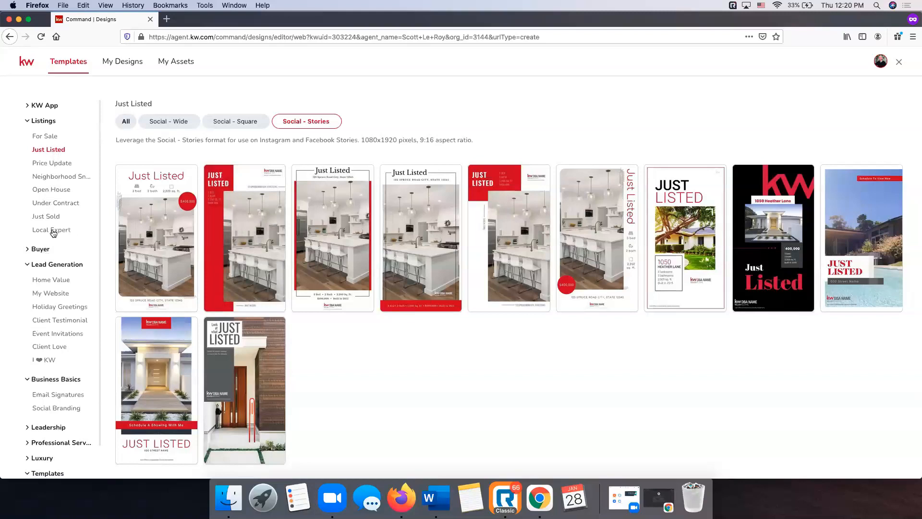
Filter the Just Listed templates to Social - Wide 1200x630 layouts after glancing at Price Update
click(53, 164)
click(52, 149)
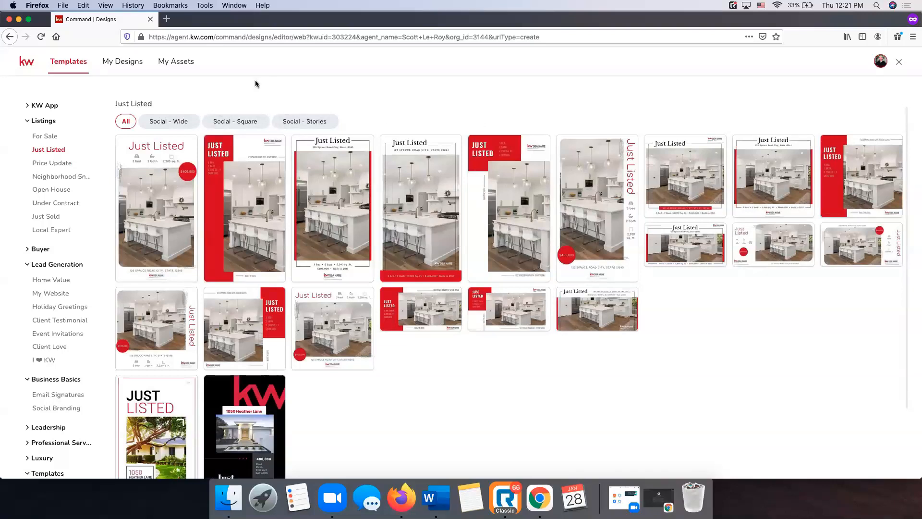
click(187, 128)
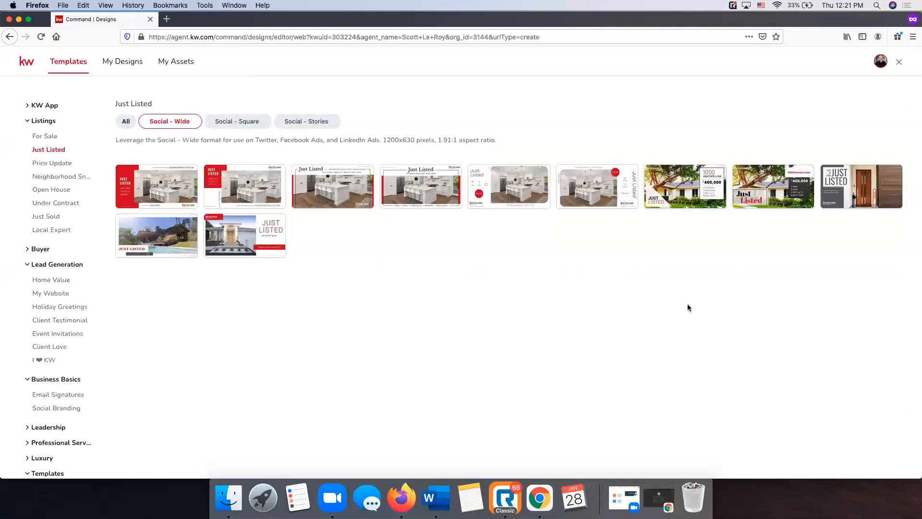
mouse_move(168, 184)
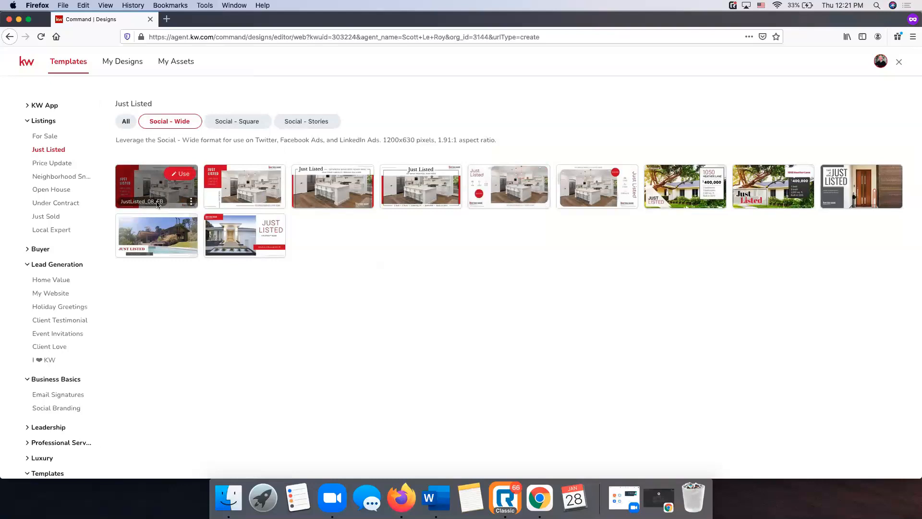
Start a design from JustListed_08_FB and review the Text, Icons, Logos, KWLS and Images panels
click(187, 180)
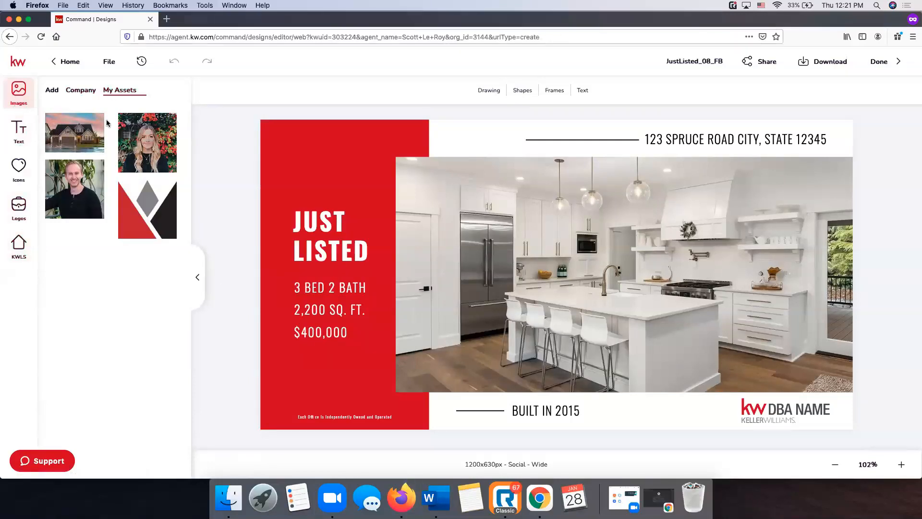
click(19, 129)
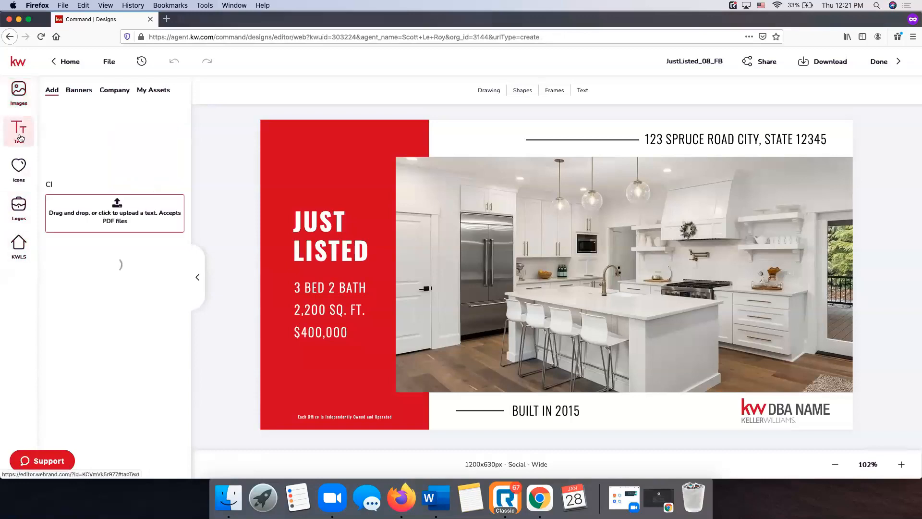
click(20, 167)
click(19, 205)
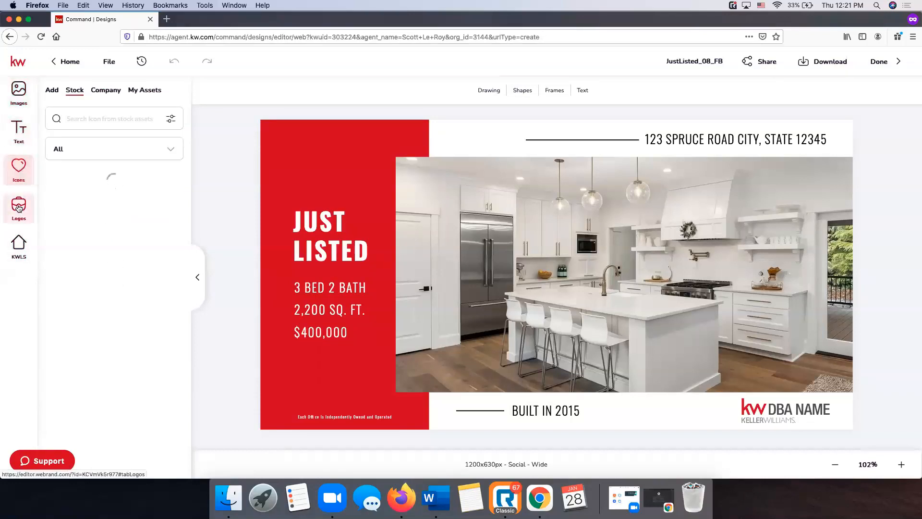
click(19, 247)
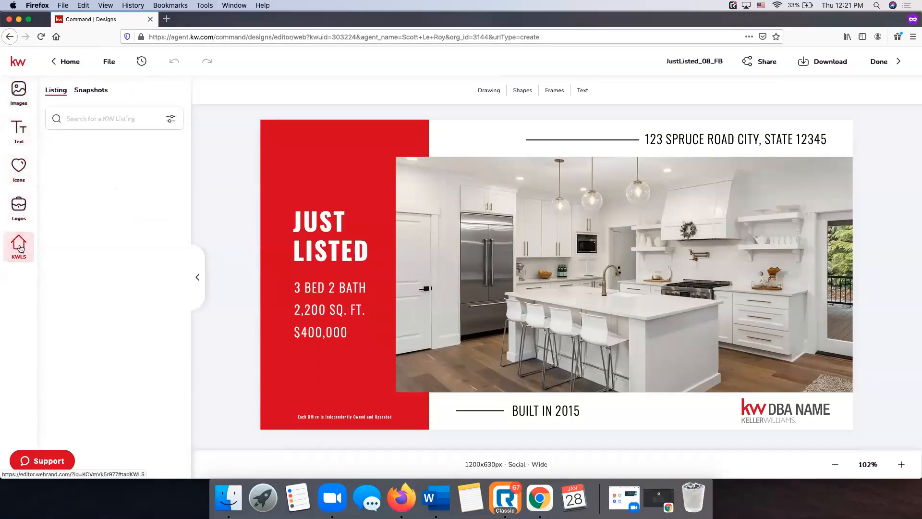
click(34, 96)
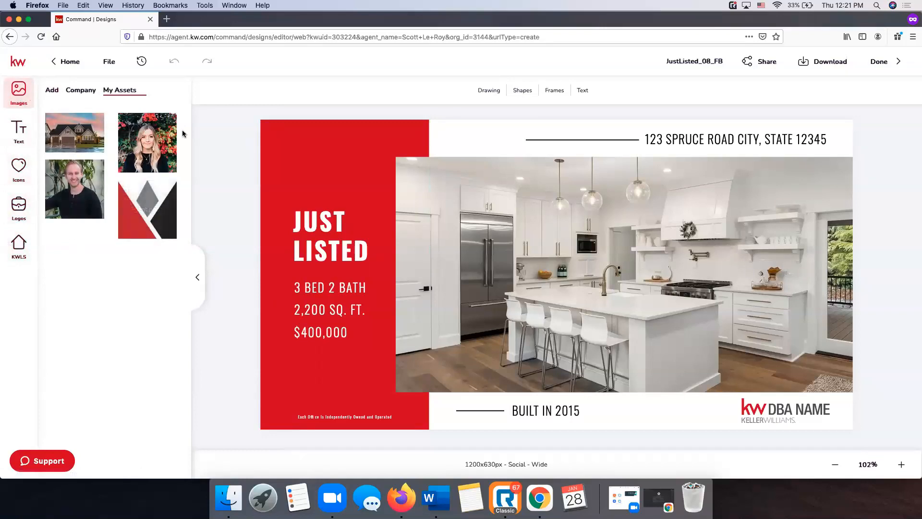
click(53, 92)
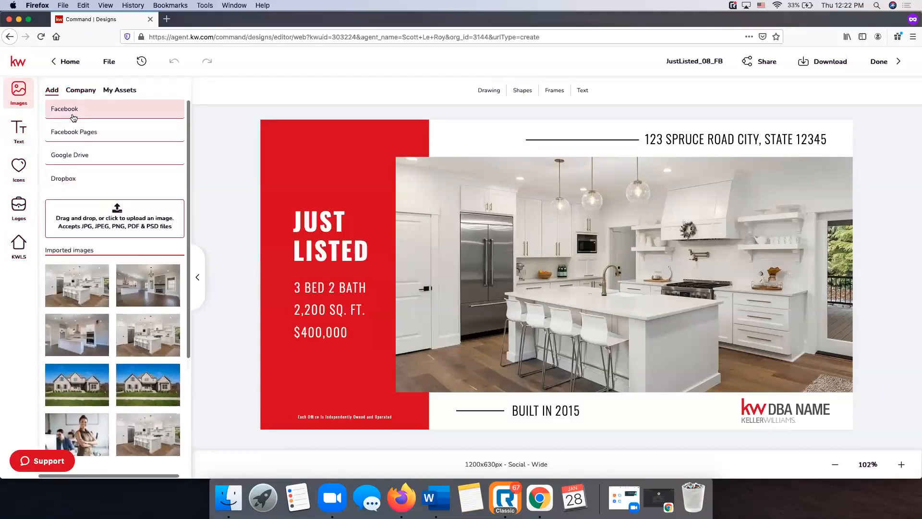
scroll(101, 285, down, 2)
scroll(102, 286, down, 4)
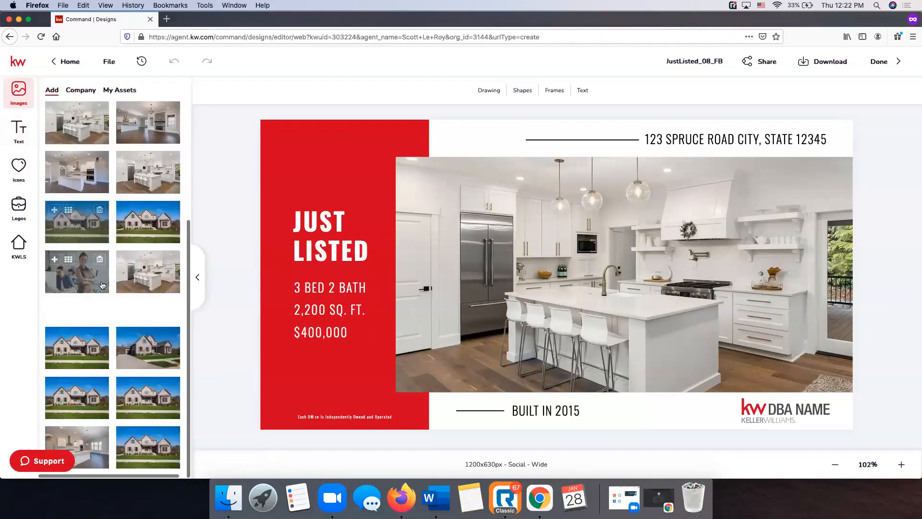
scroll(103, 284, up, 6)
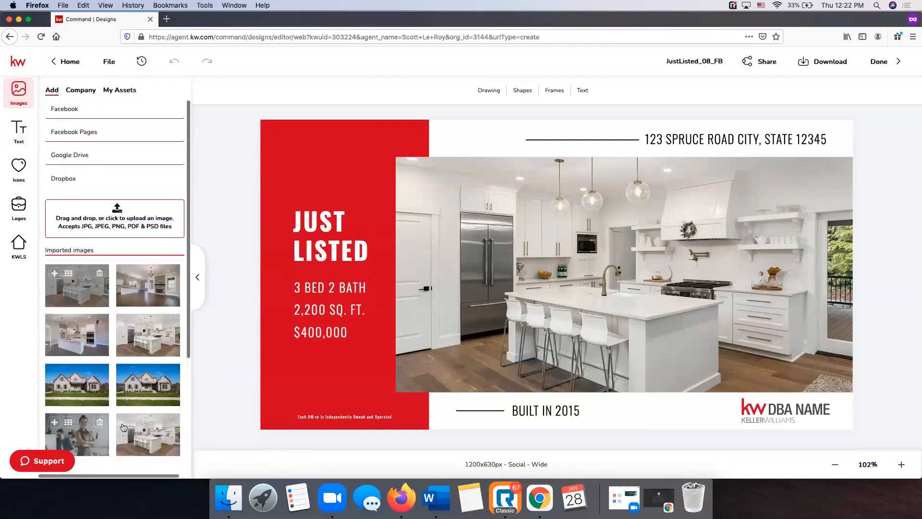
click(80, 91)
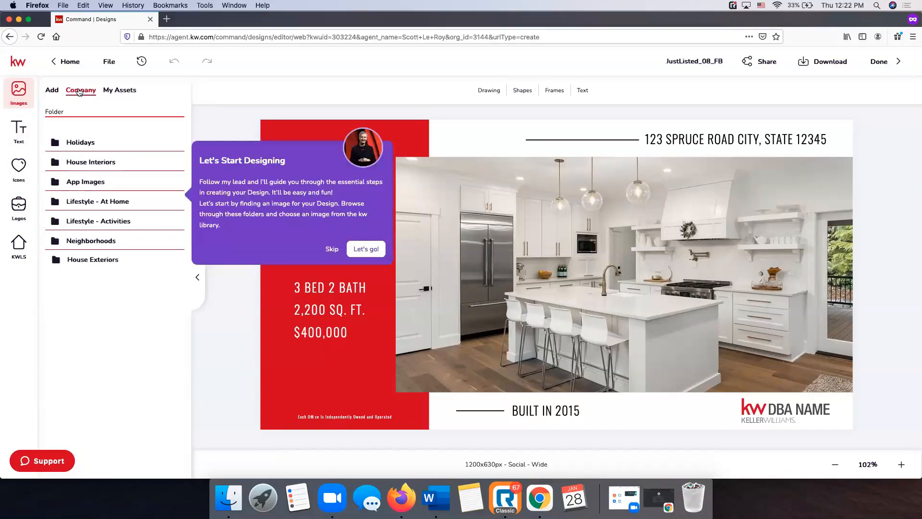
click(332, 250)
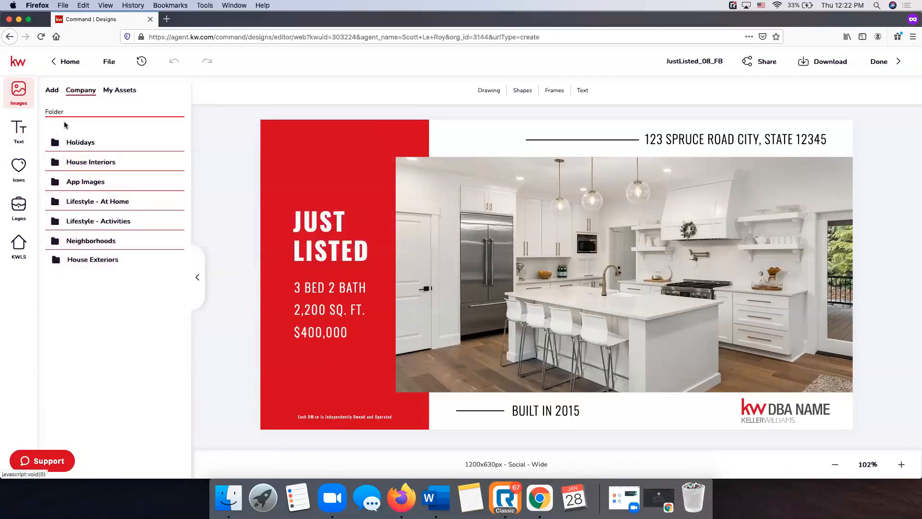
click(88, 163)
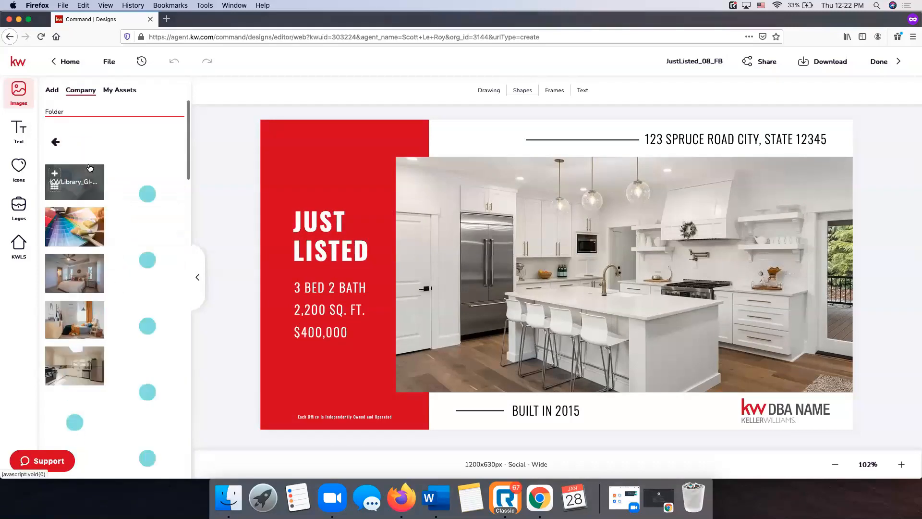
scroll(131, 294, down, 15)
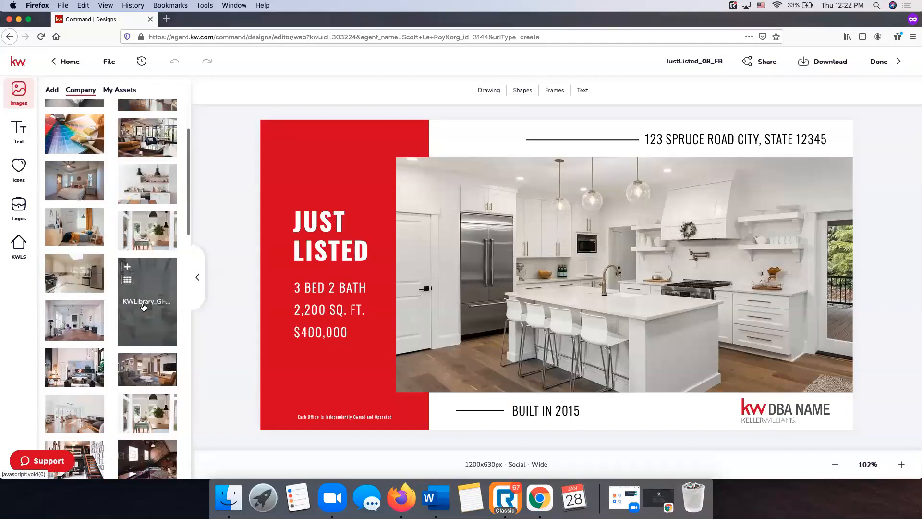
scroll(143, 308, up, 15)
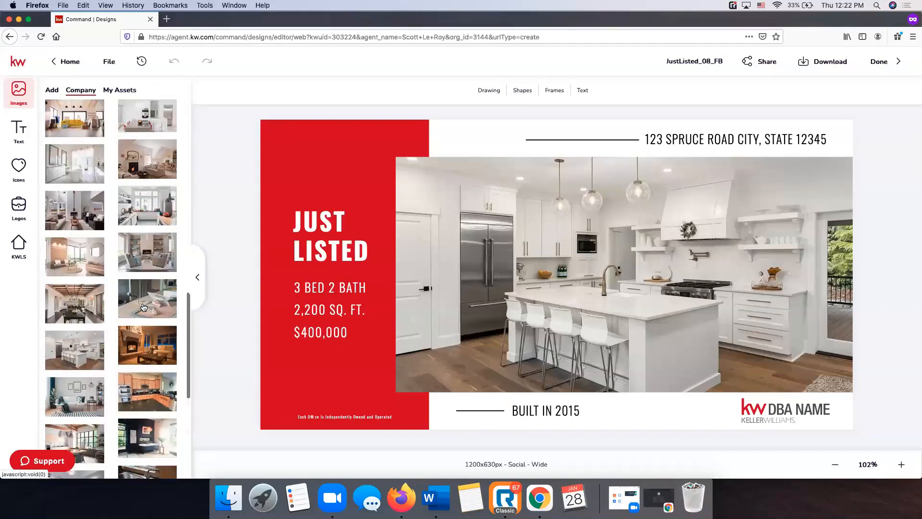
click(116, 93)
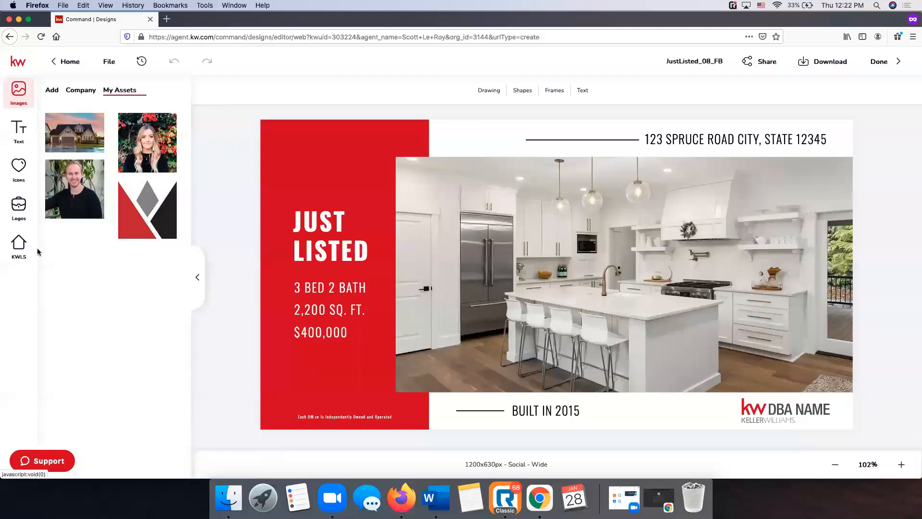
Search KW listings by the listing's street address and review the found Nashville listing's photos
click(19, 246)
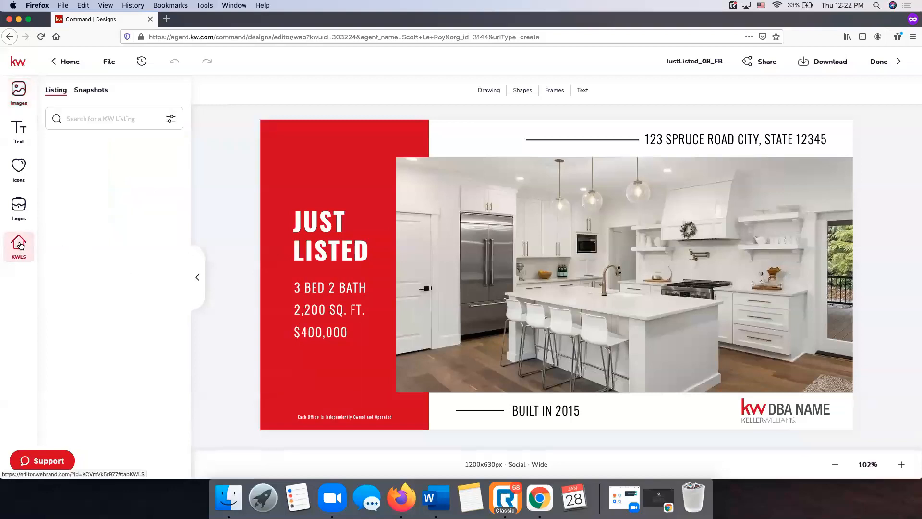
click(60, 119)
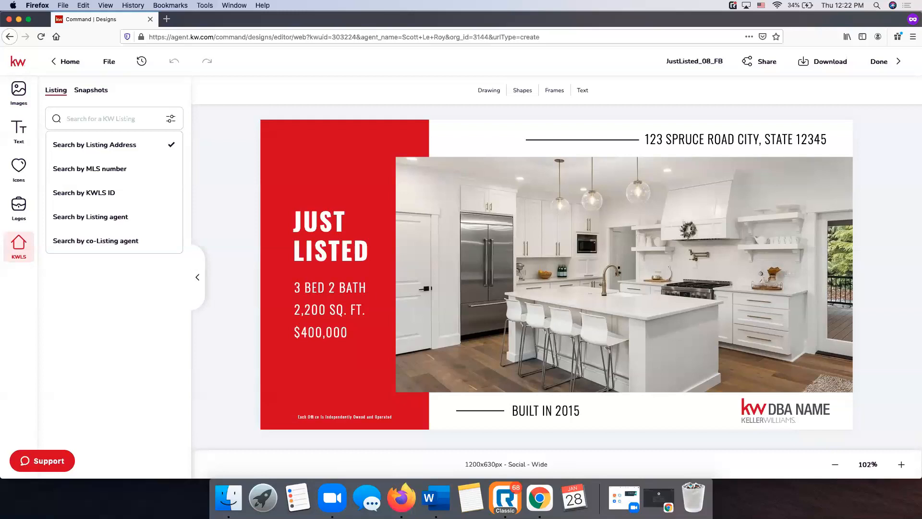
click(94, 118)
key(Return)
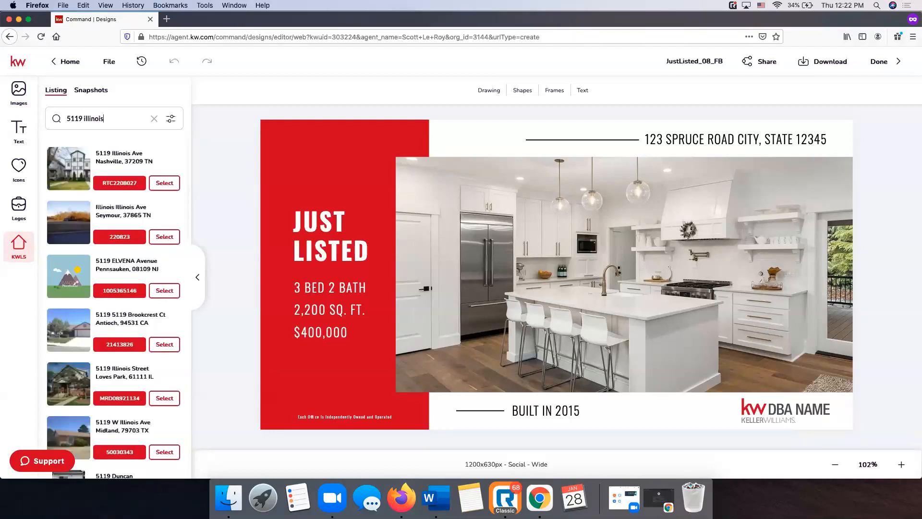
scroll(97, 200, down, 5)
scroll(97, 200, down, 10)
scroll(97, 200, up, 15)
Replace the template's main kitchen photo with the kitchen photo from the first Nashville listing
click(167, 185)
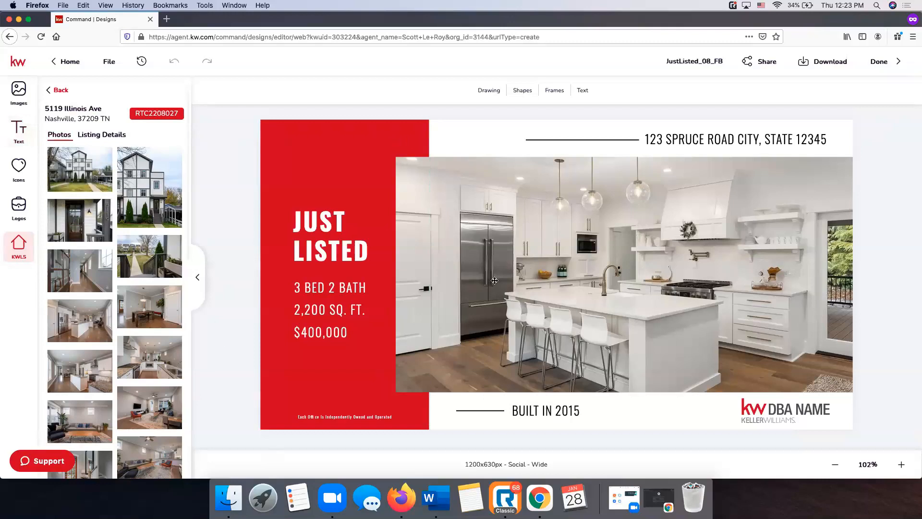
click(636, 256)
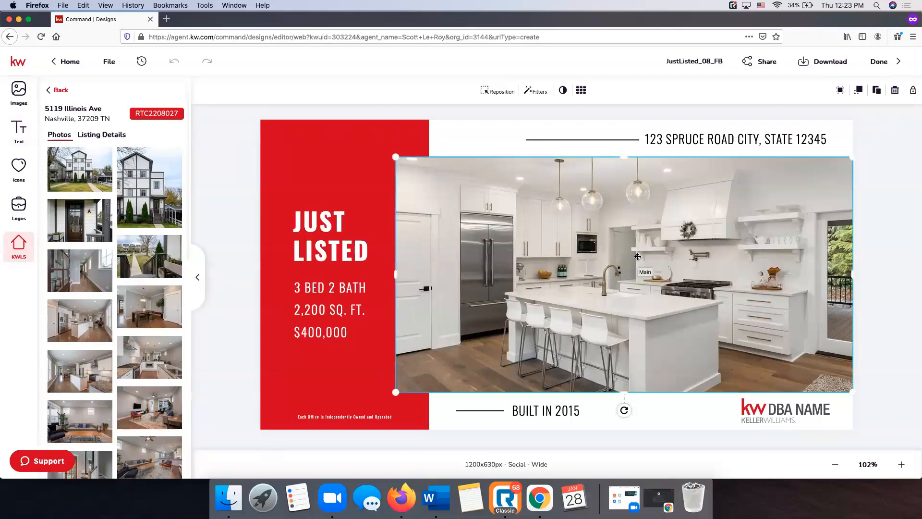
mouse_move(84, 179)
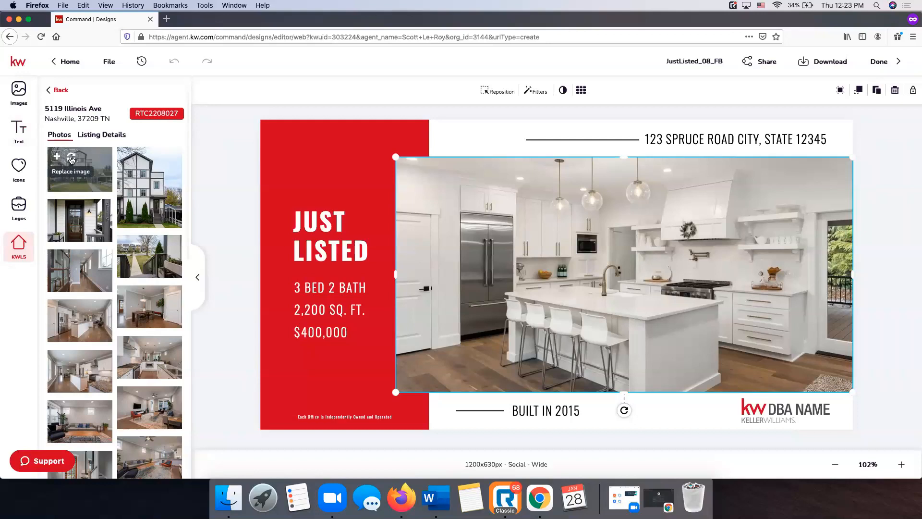
click(71, 160)
click(72, 158)
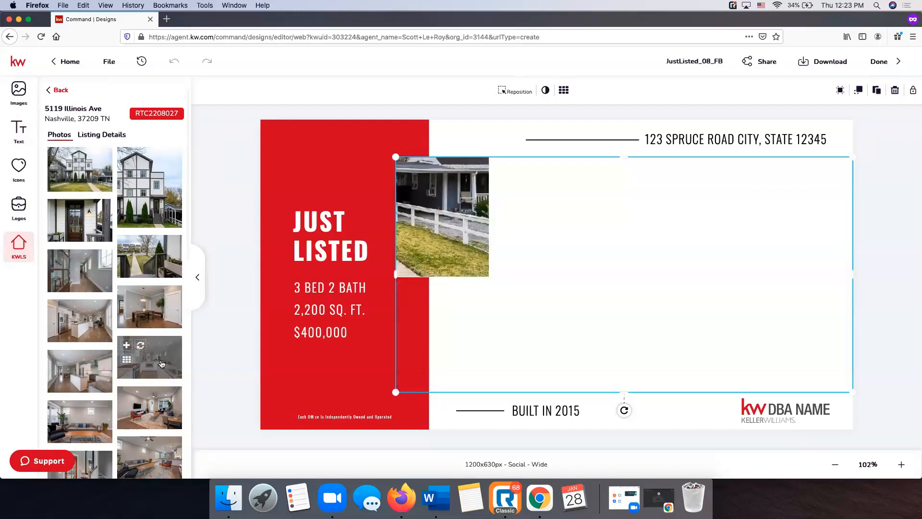
click(140, 345)
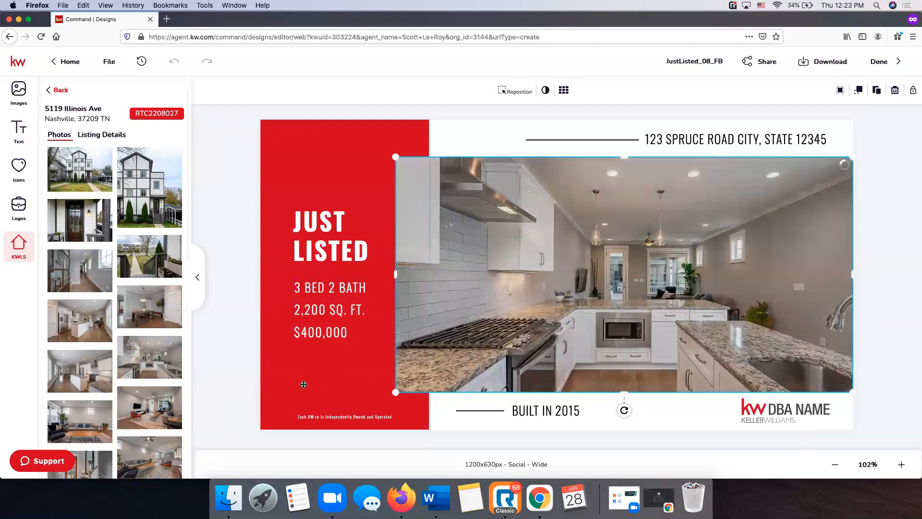
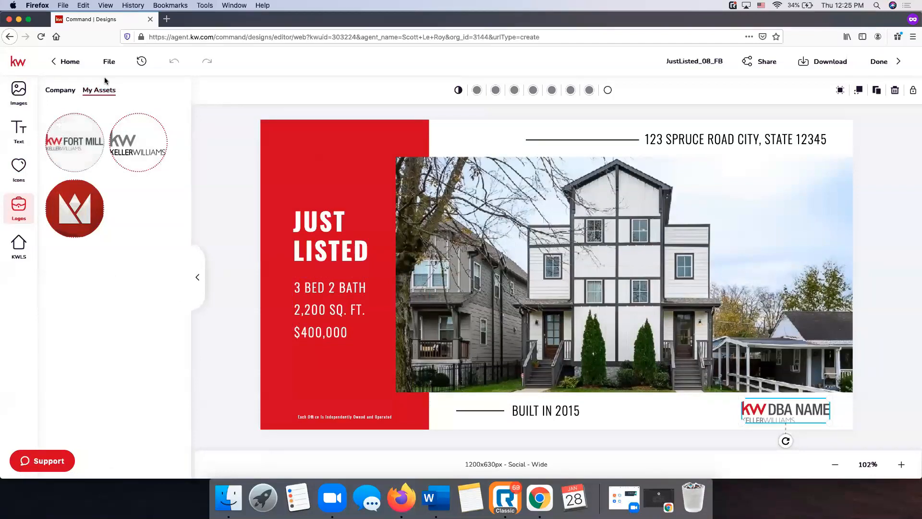
Replace the KW DBA NAME placeholder with the KW Logo.svg from the company KW logo folder
click(67, 92)
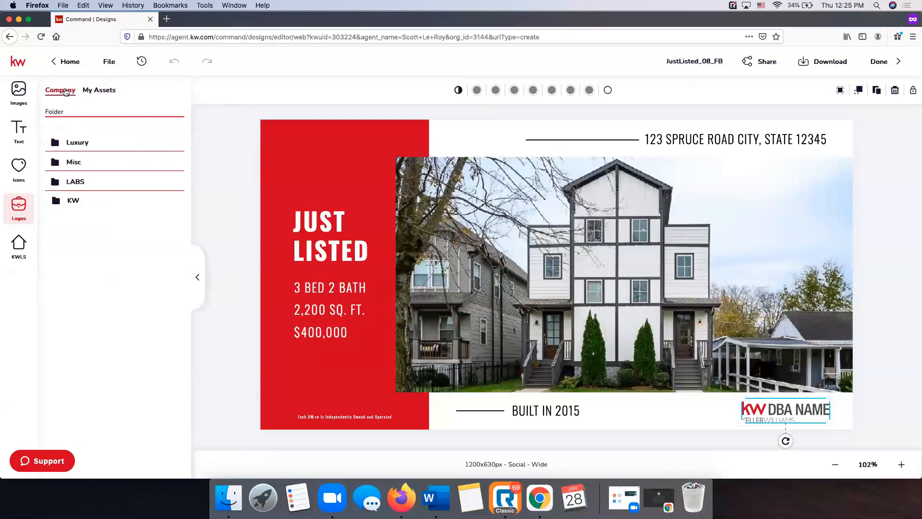
click(74, 200)
scroll(160, 227, down, 5)
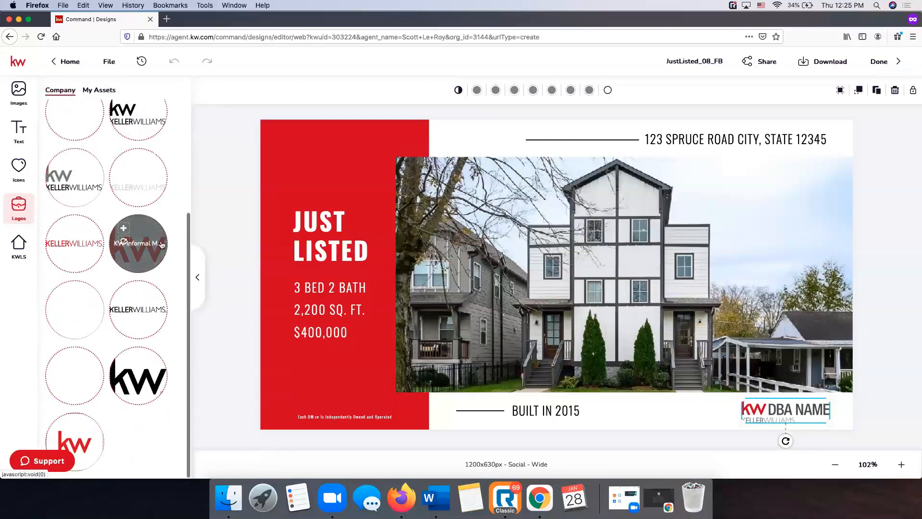
scroll(161, 245, up, 5)
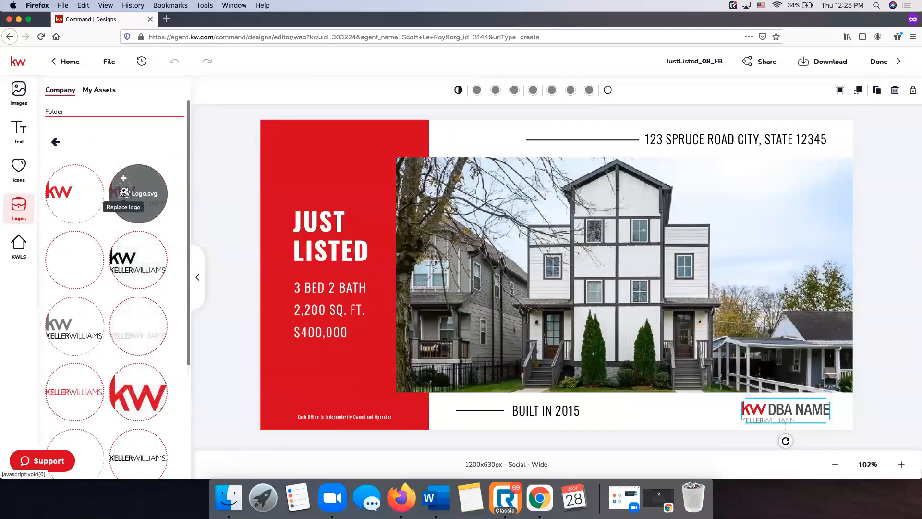
click(123, 193)
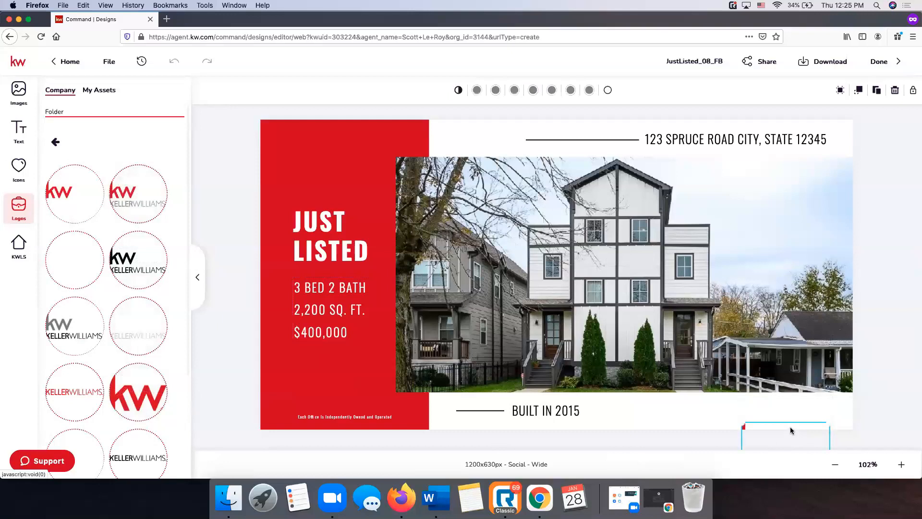
Enlarge the new Keller Williams logo to fill the bottom-right corner
click(789, 421)
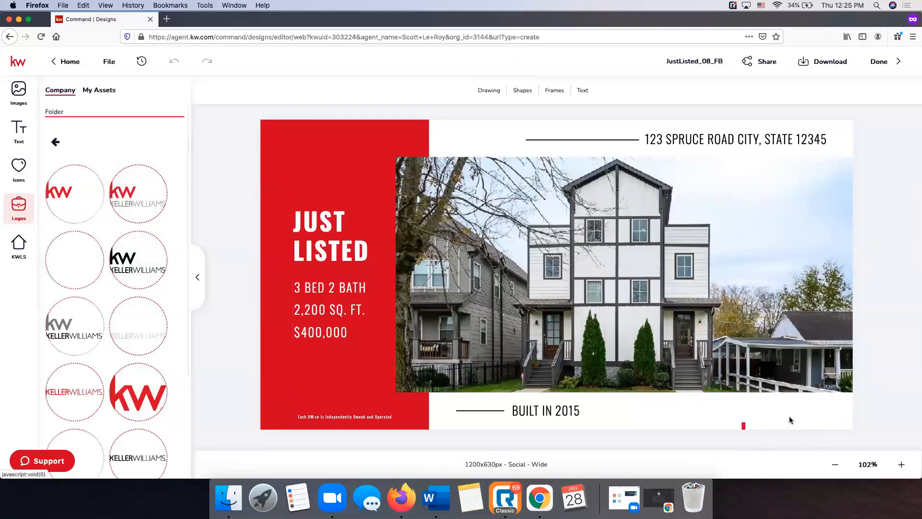
click(744, 422)
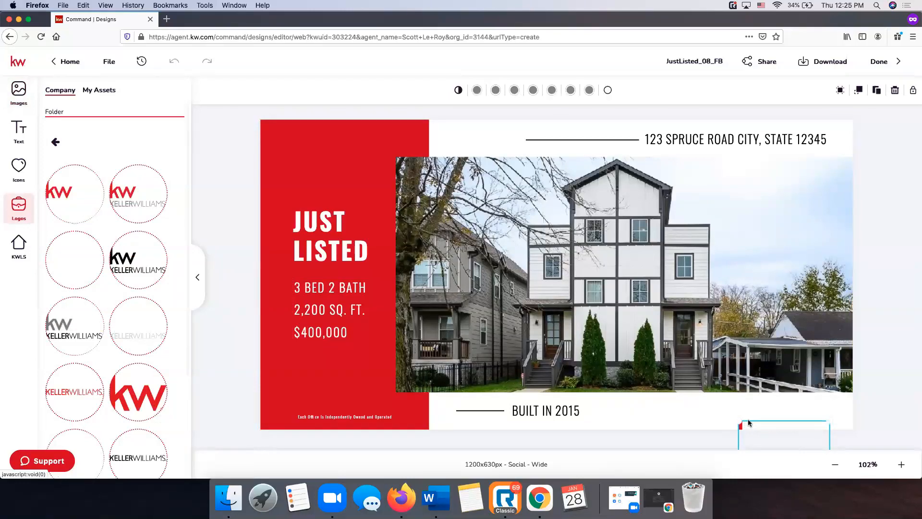
click(762, 420)
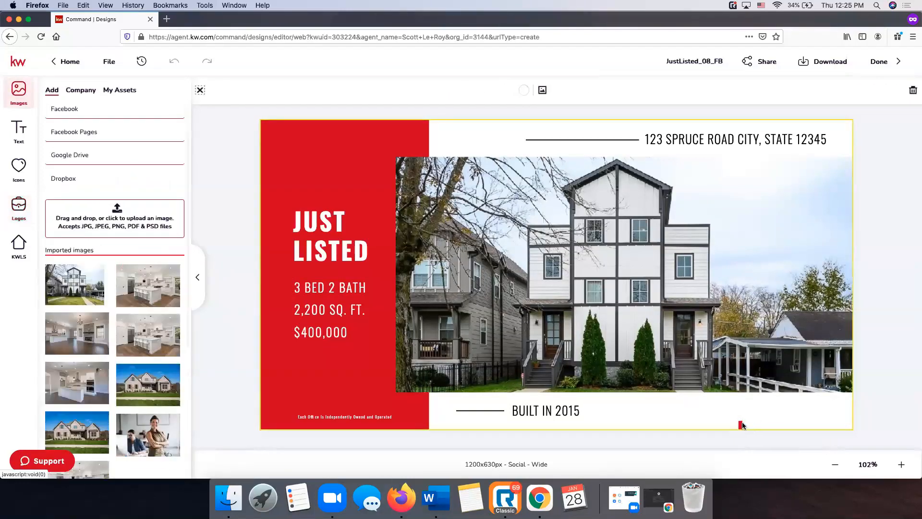
drag(741, 422, 767, 403)
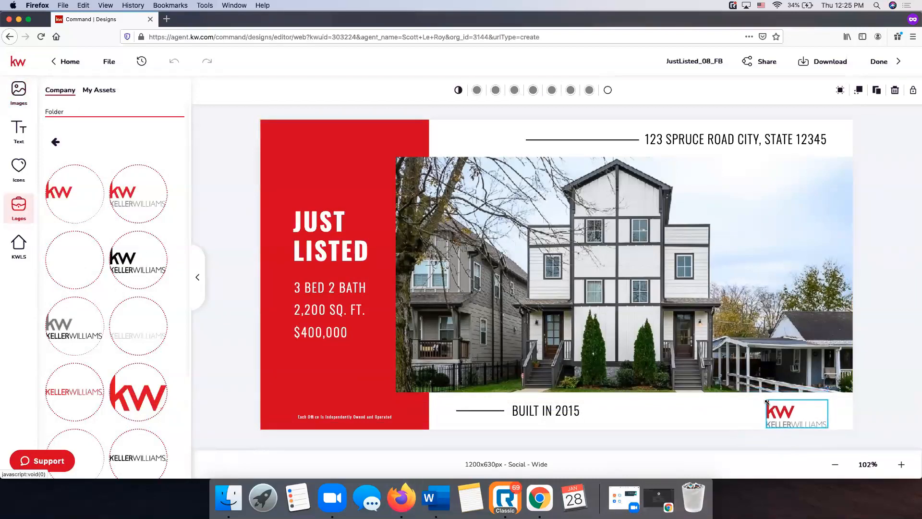
click(794, 408)
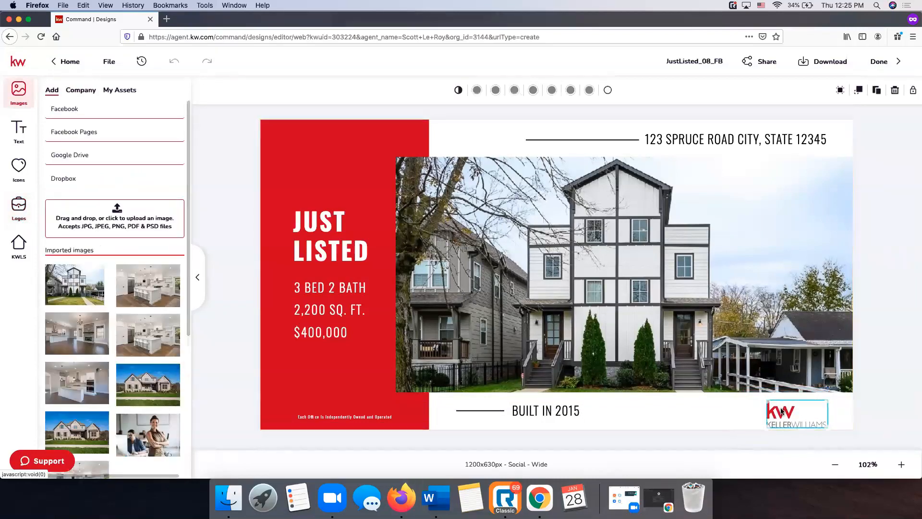
click(782, 411)
click(798, 437)
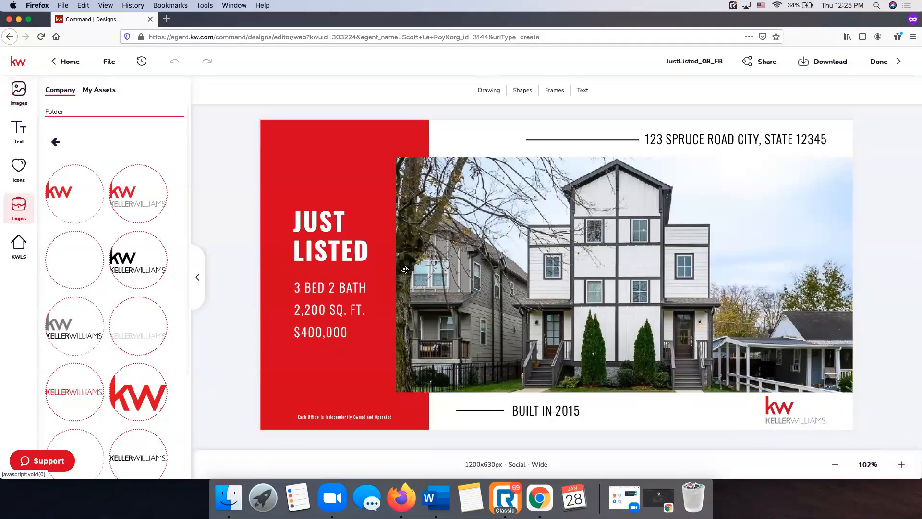
click(697, 135)
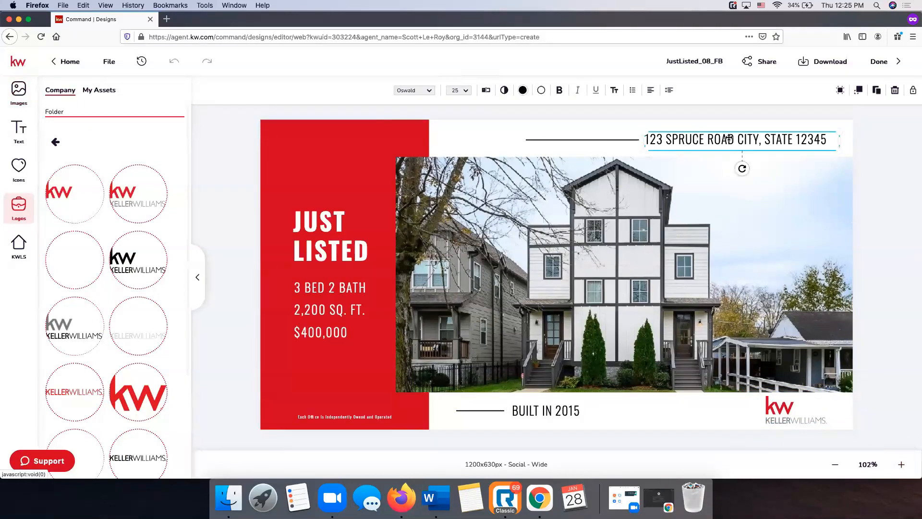
click(25, 255)
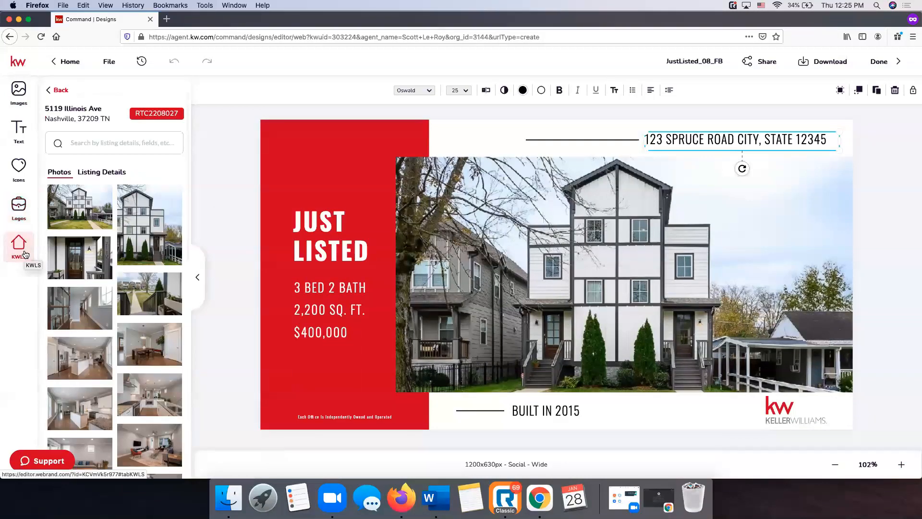
click(101, 172)
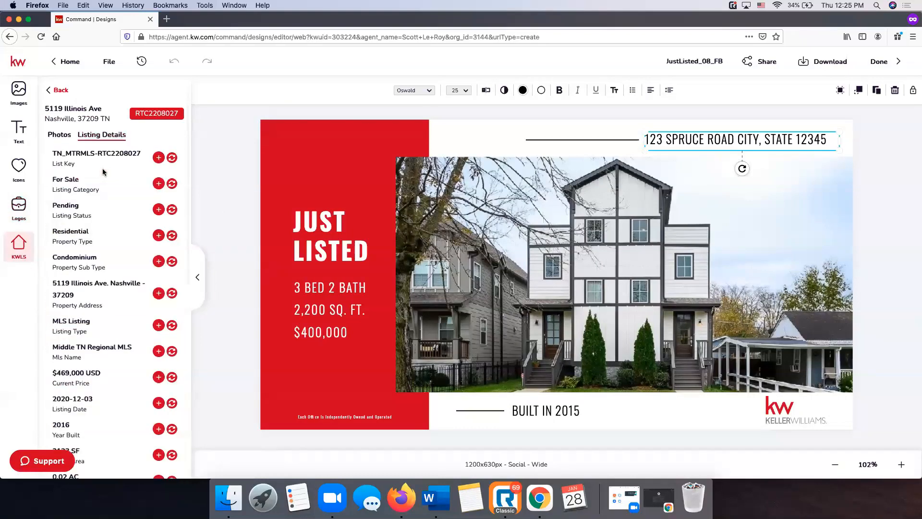
click(172, 294)
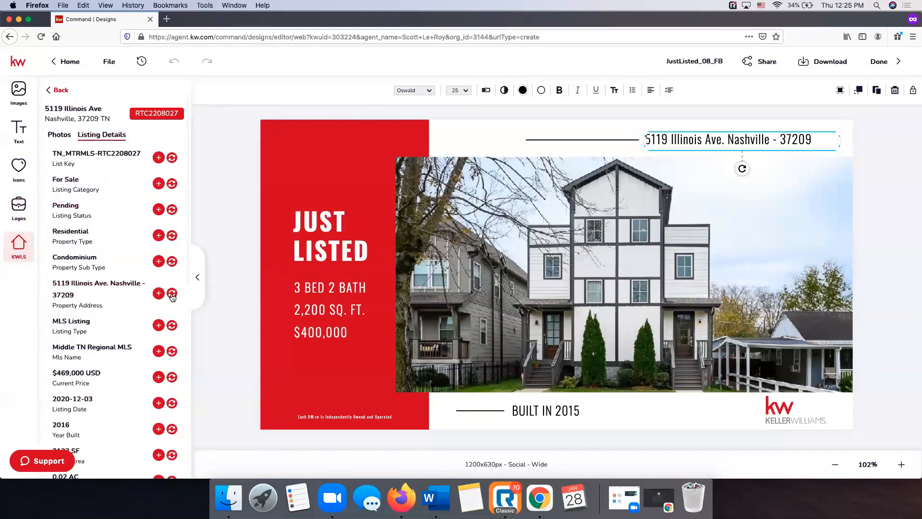
click(862, 140)
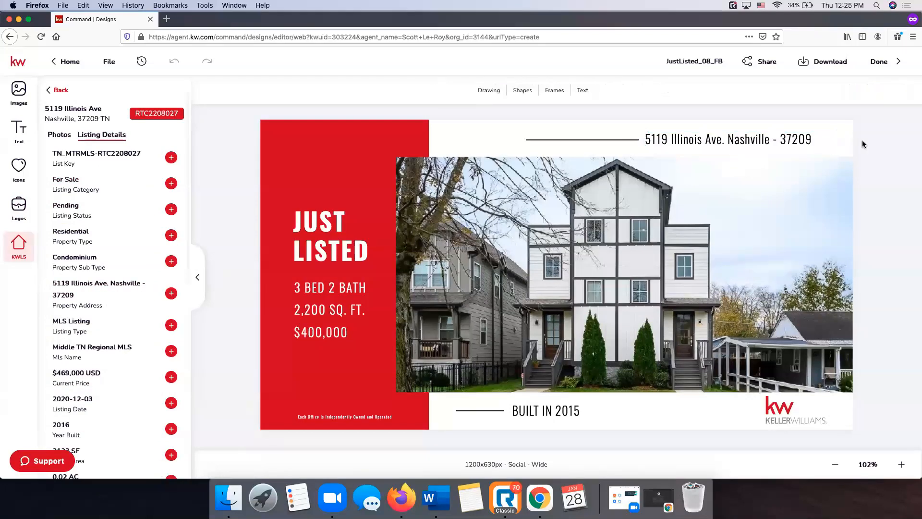
click(779, 136)
click(780, 137)
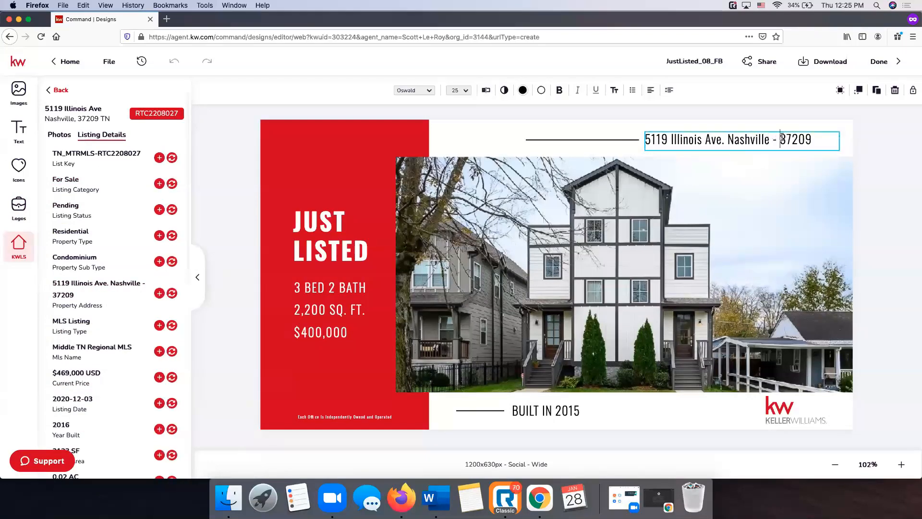
key(BackSpace)
key(BackSpace)
key(BackSpace)
text(, TN)
click(896, 146)
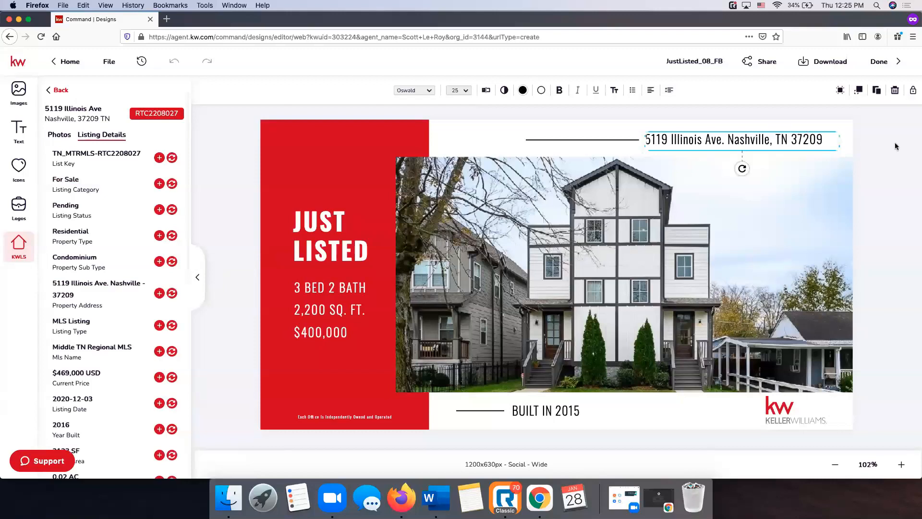
click(896, 146)
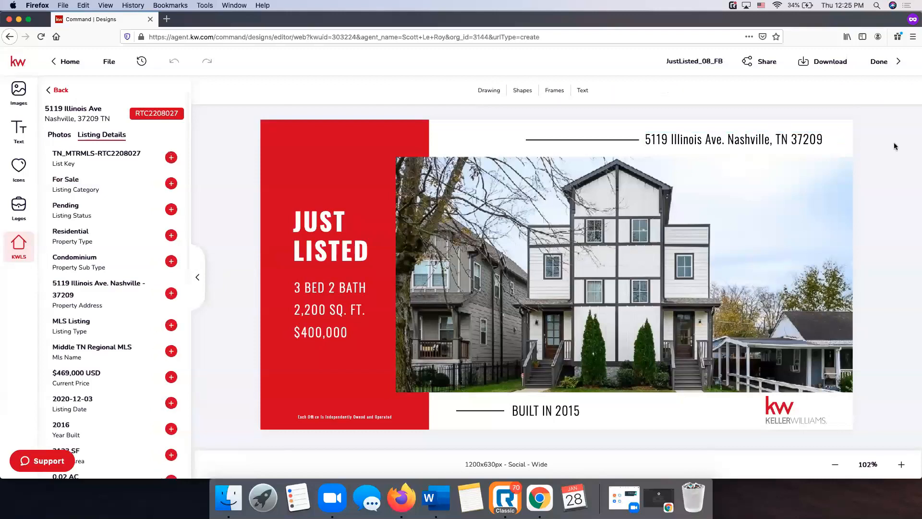
Change the bath count in the details text to 2.5 BATH
click(329, 296)
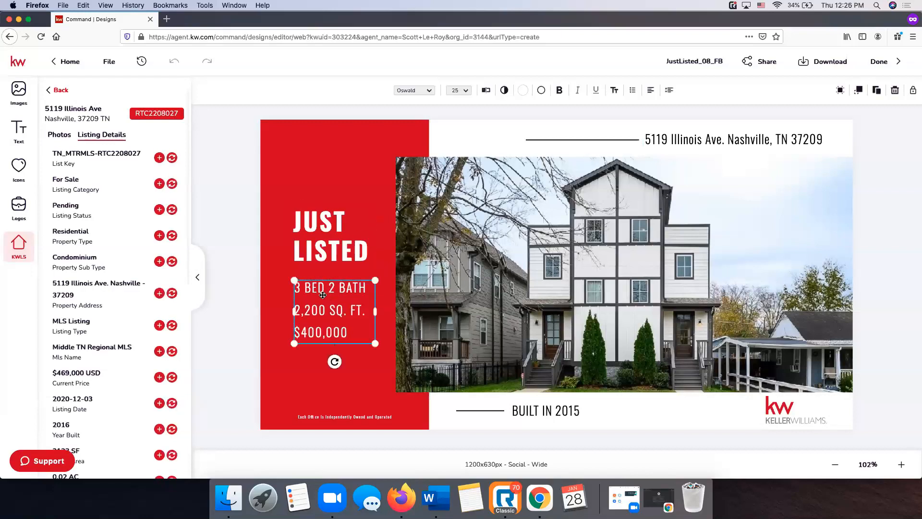
scroll(142, 274, down, 3)
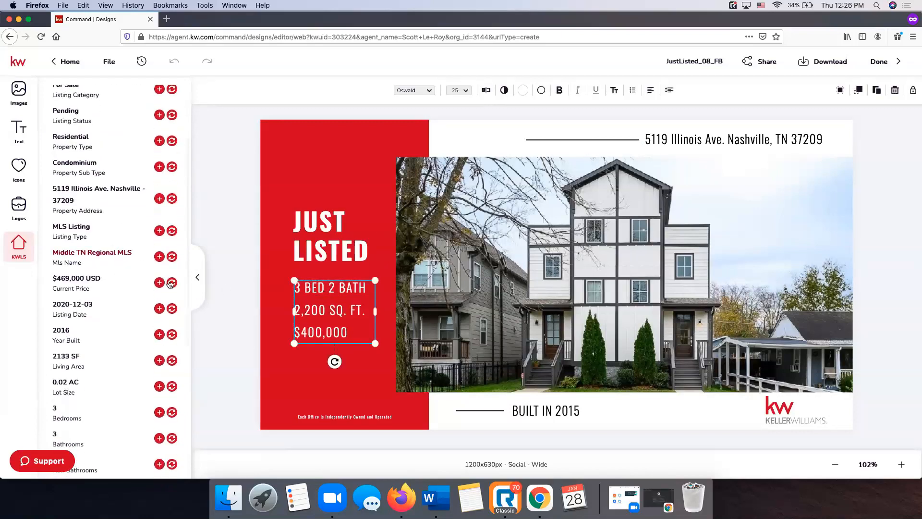
scroll(70, 288, down, 5)
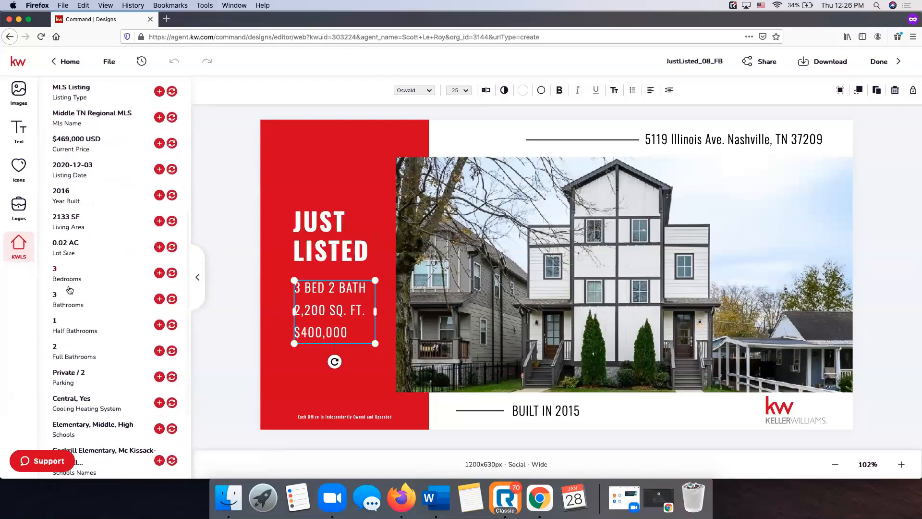
click(300, 287)
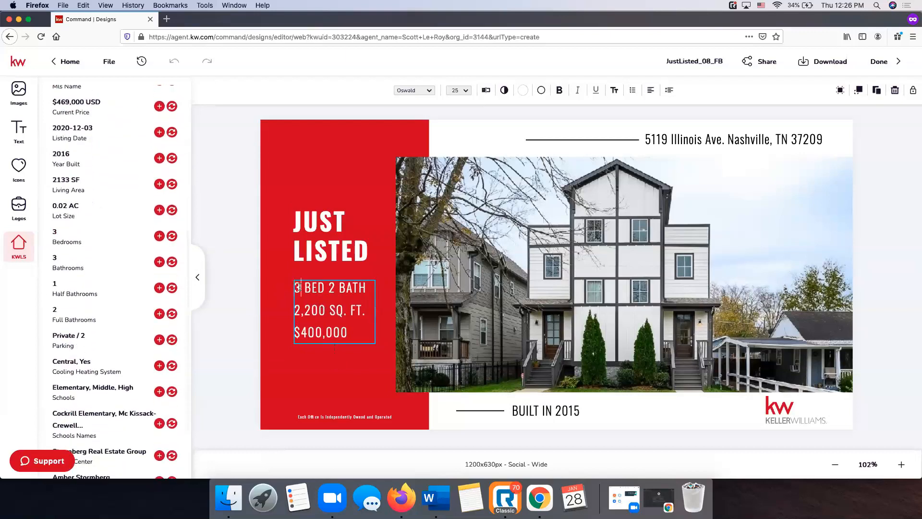
click(340, 293)
text(.5)
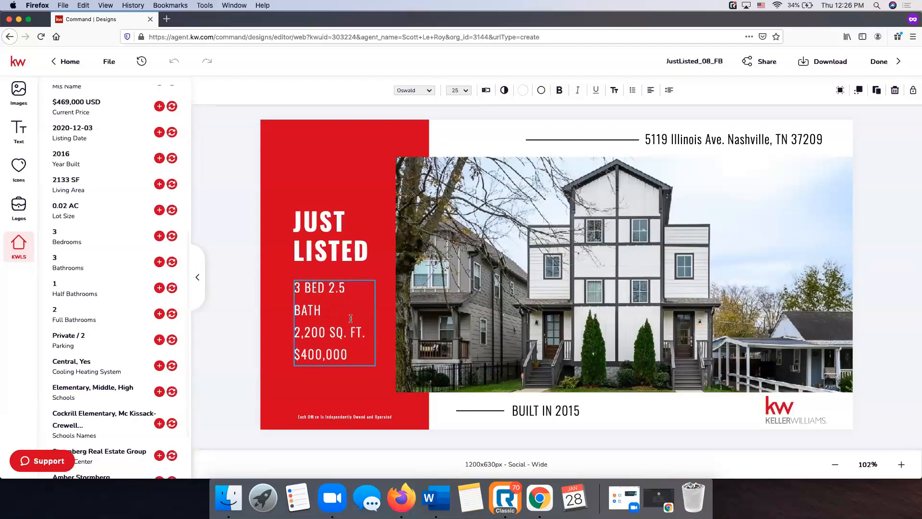
Update the square footage to 2,133 and price to $469,000, widening the details box
click(322, 327)
key(BackSpace)
key(BackSpace)
key(BackSpace)
text(133)
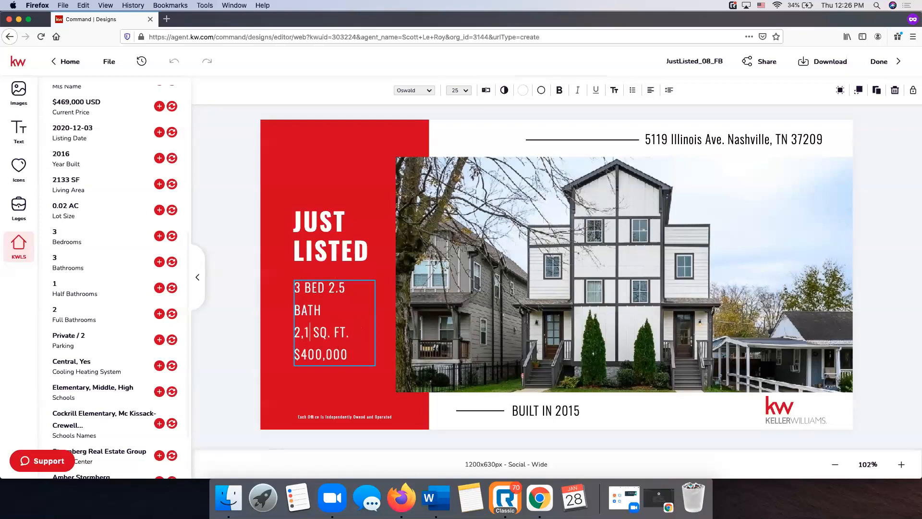
click(322, 354)
key(BackSpace)
key(BackSpace)
text(69)
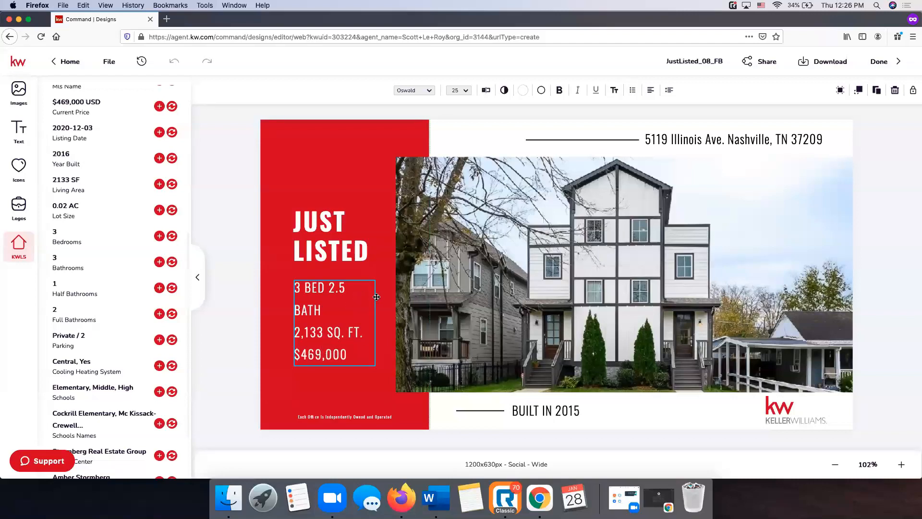
drag(378, 321, 384, 321)
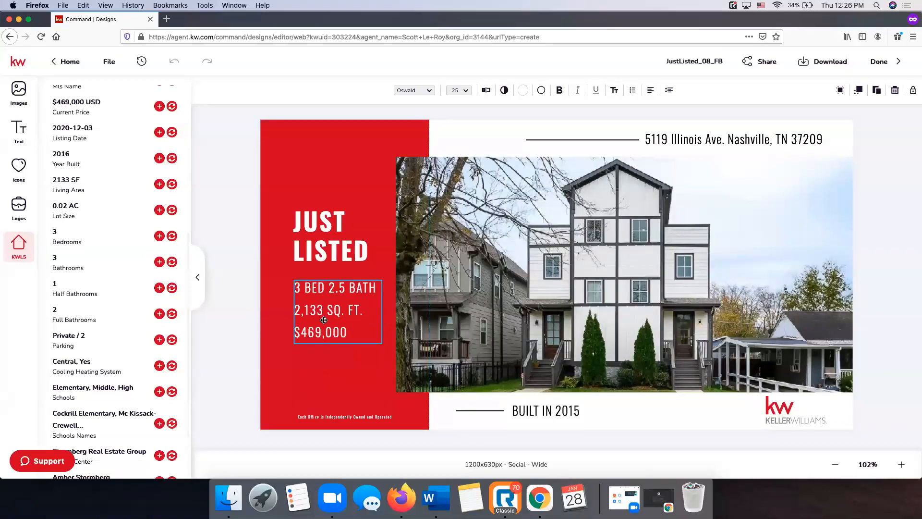
click(337, 361)
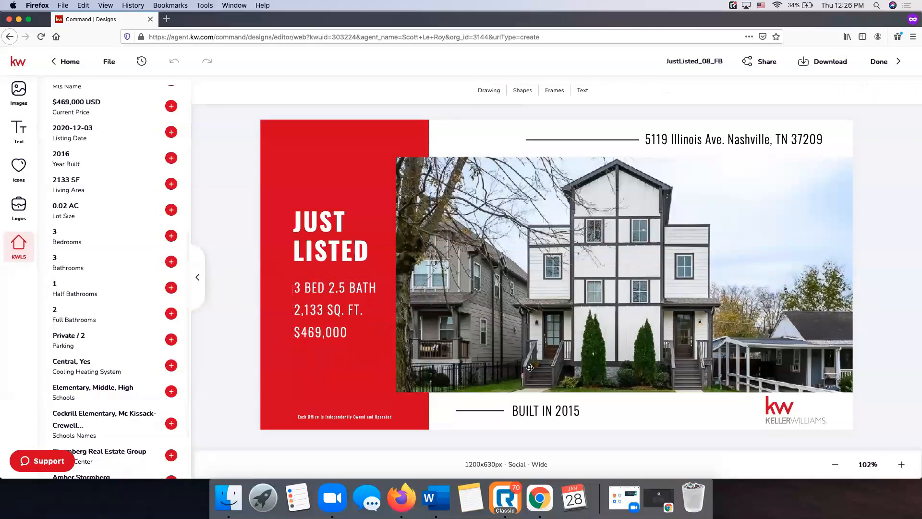
Change the build year line from BUILT IN 2015 to BUILT IN 2016
click(575, 408)
click(575, 408)
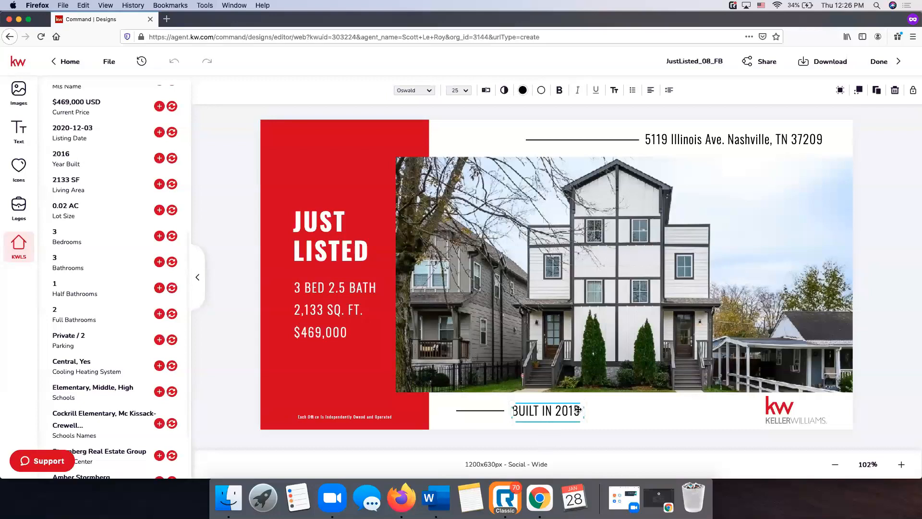
click(579, 410)
key(BackSpace)
text(6)
key(Escape)
click(881, 193)
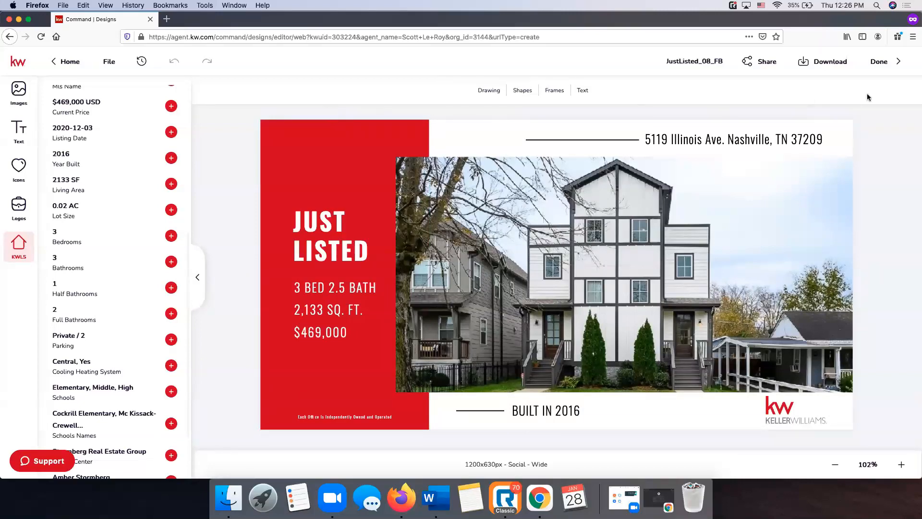
click(700, 62)
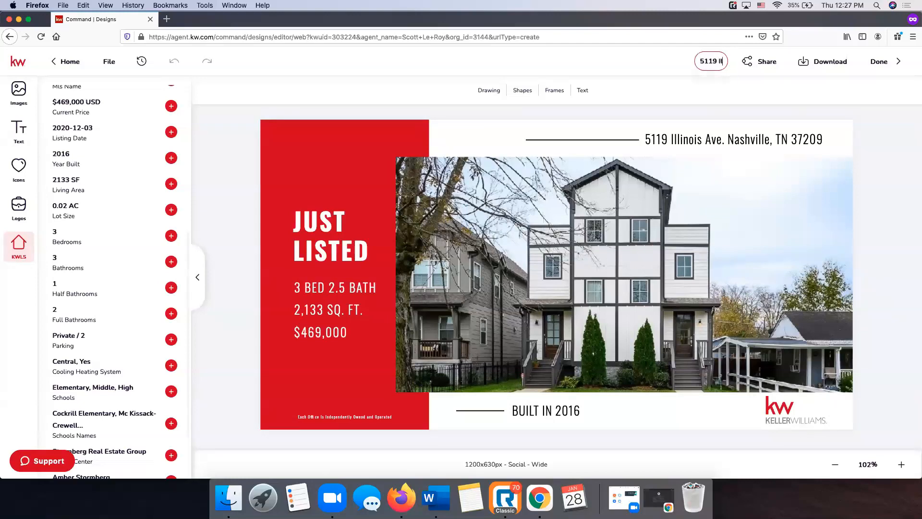
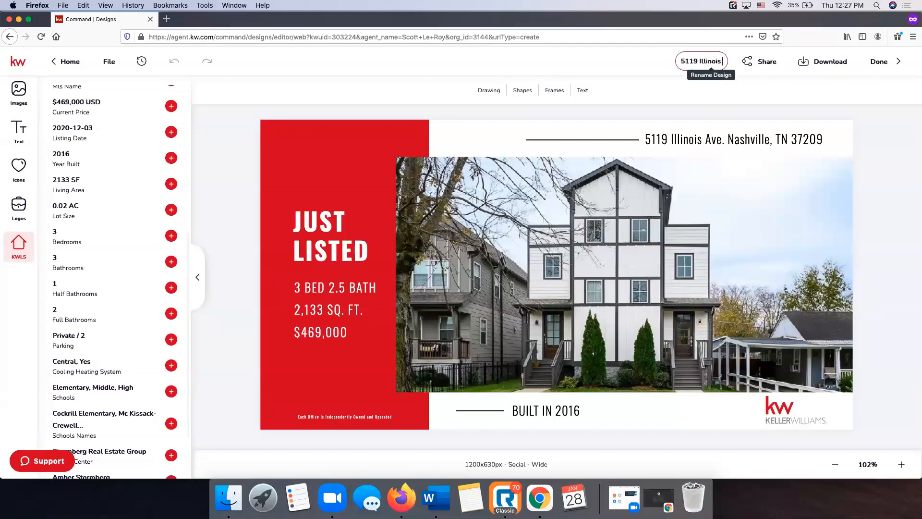
text( FB Post)
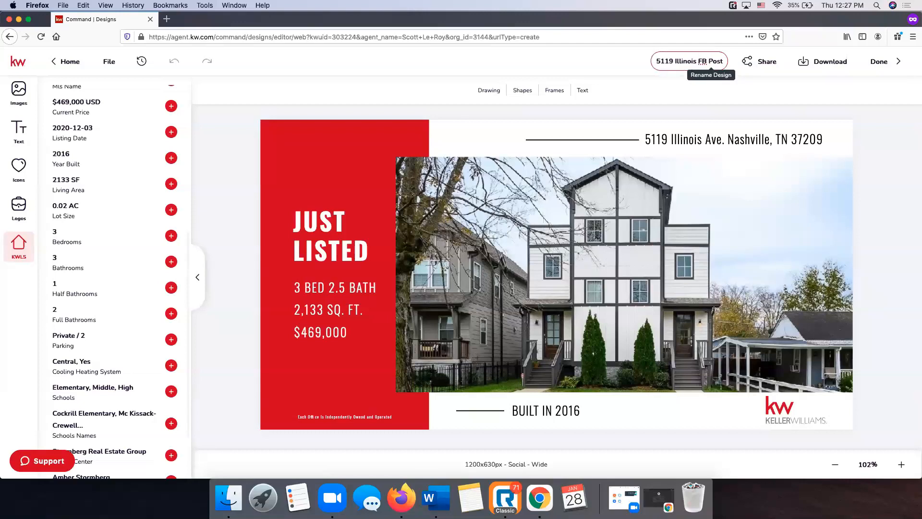
key(Return)
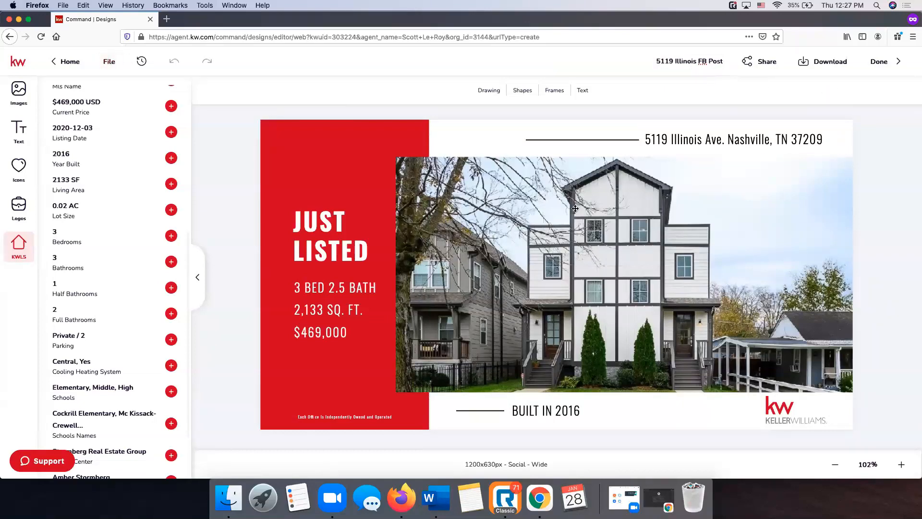
click(115, 63)
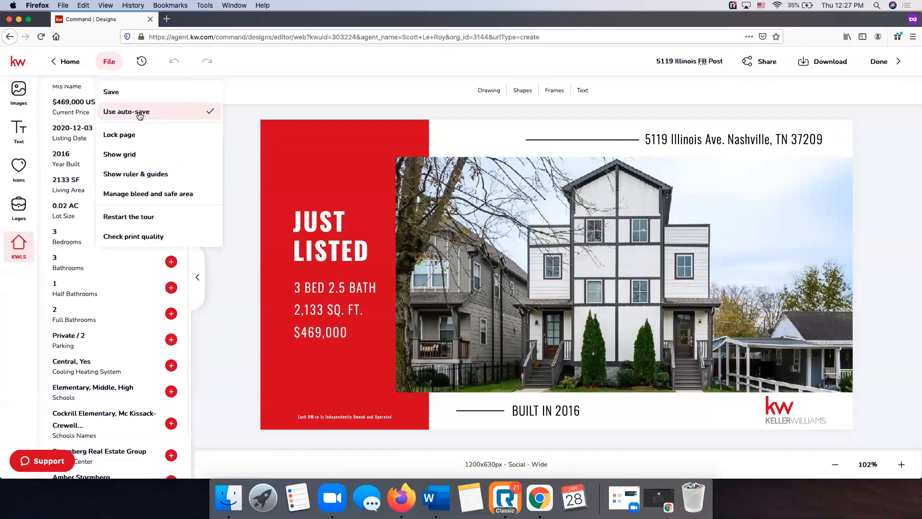
click(235, 112)
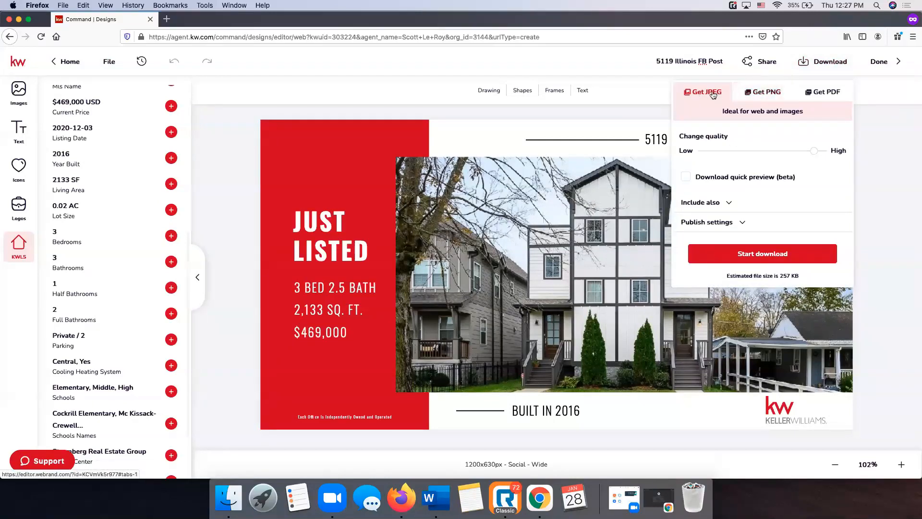
click(817, 92)
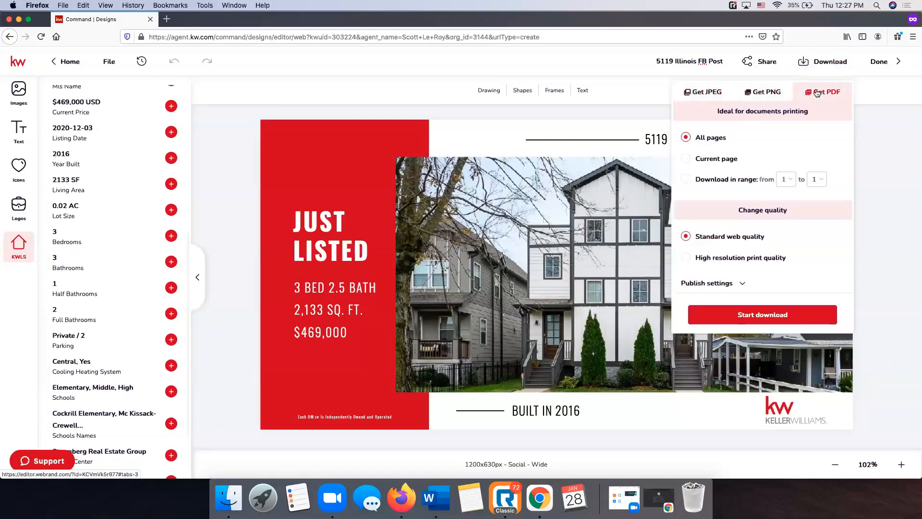
click(687, 258)
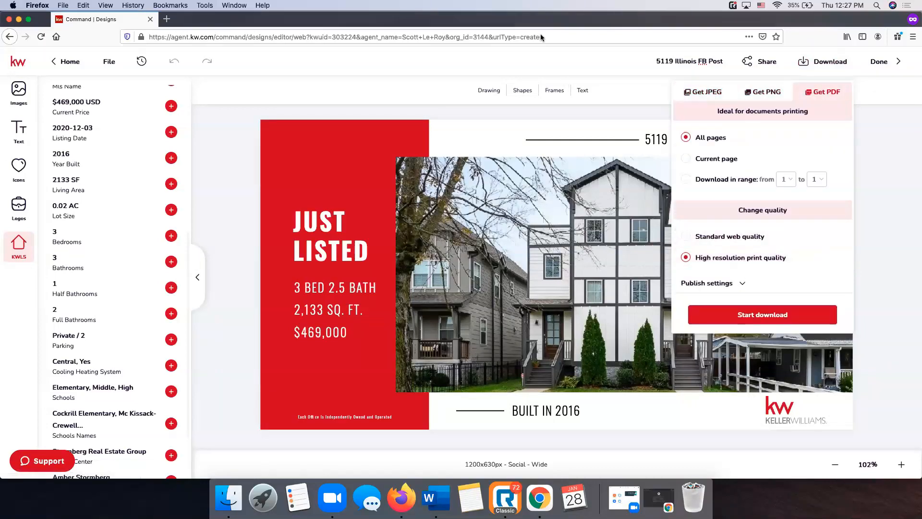
click(709, 88)
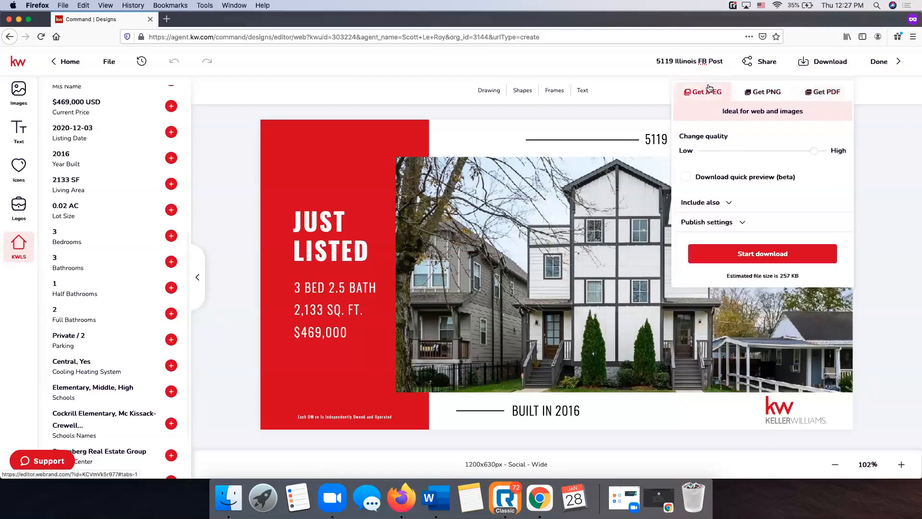
click(761, 256)
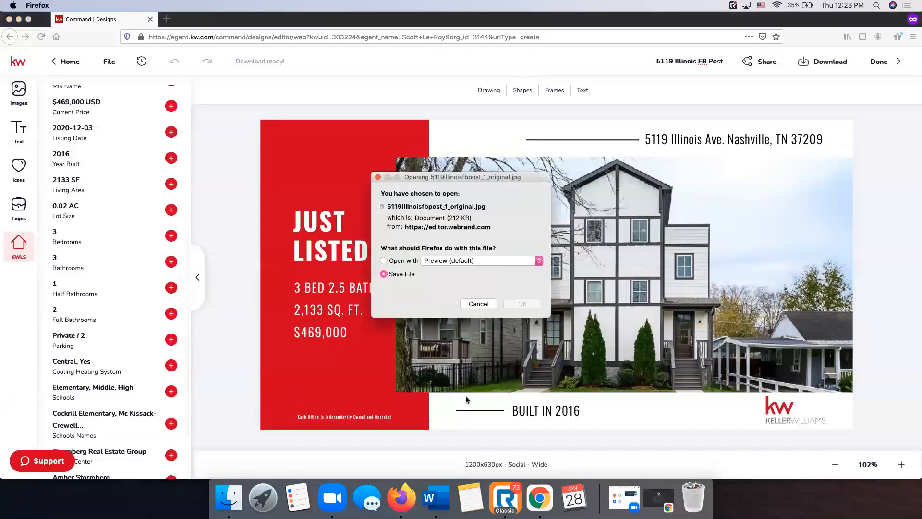
click(532, 305)
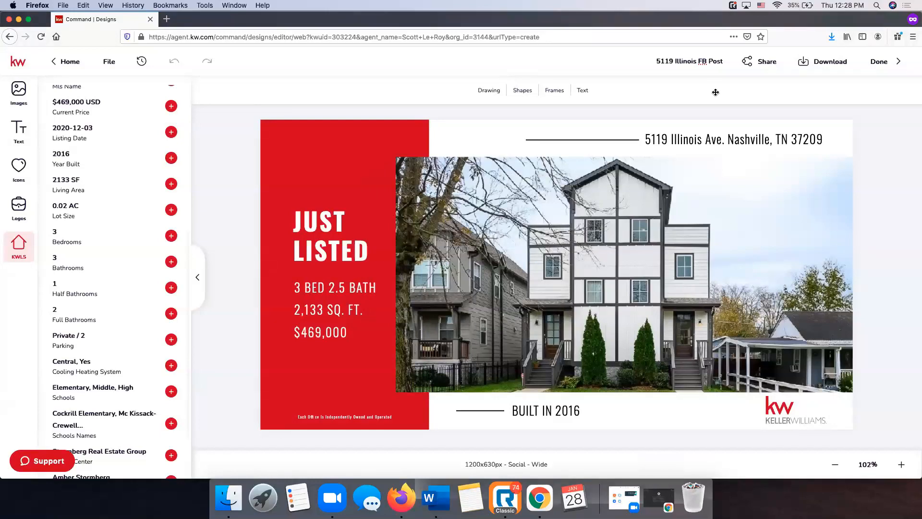
click(228, 497)
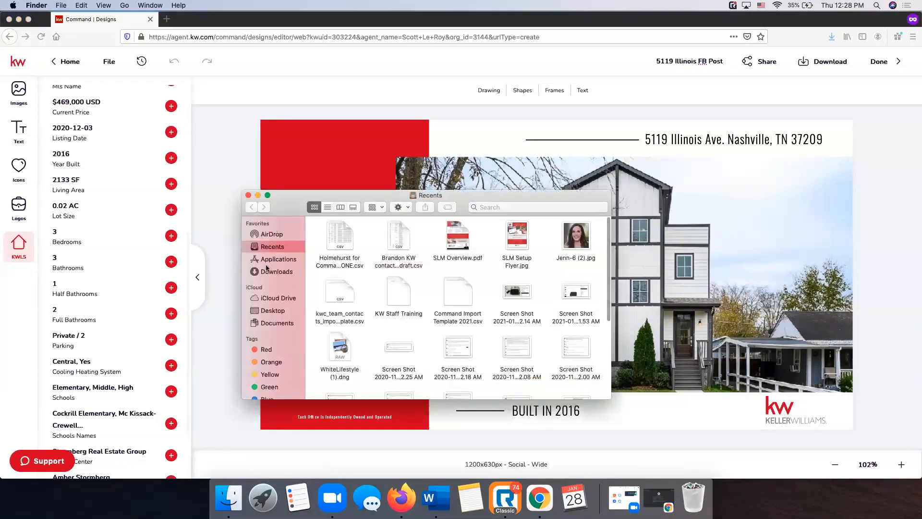
click(275, 271)
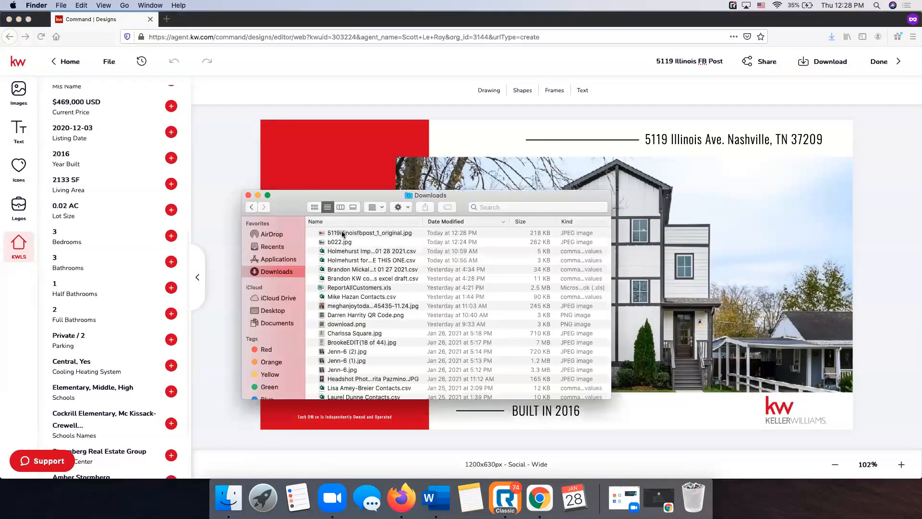
double_click(342, 233)
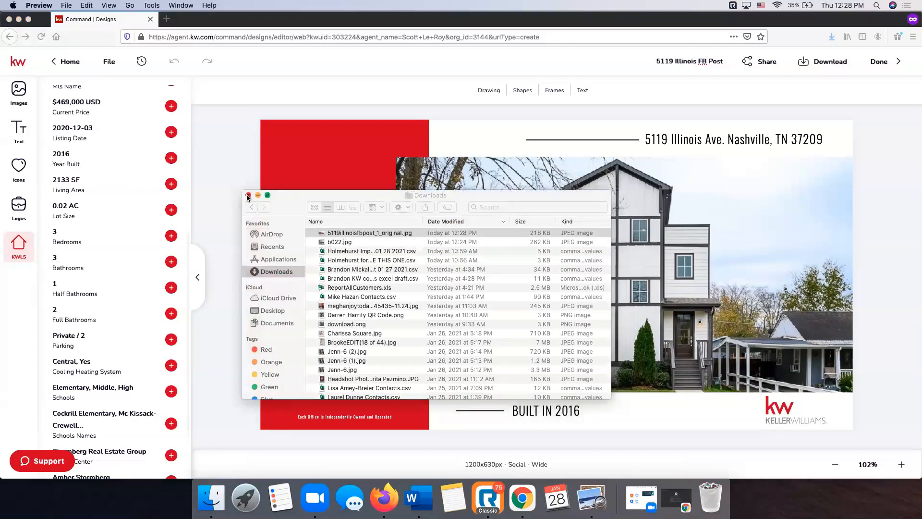
click(248, 196)
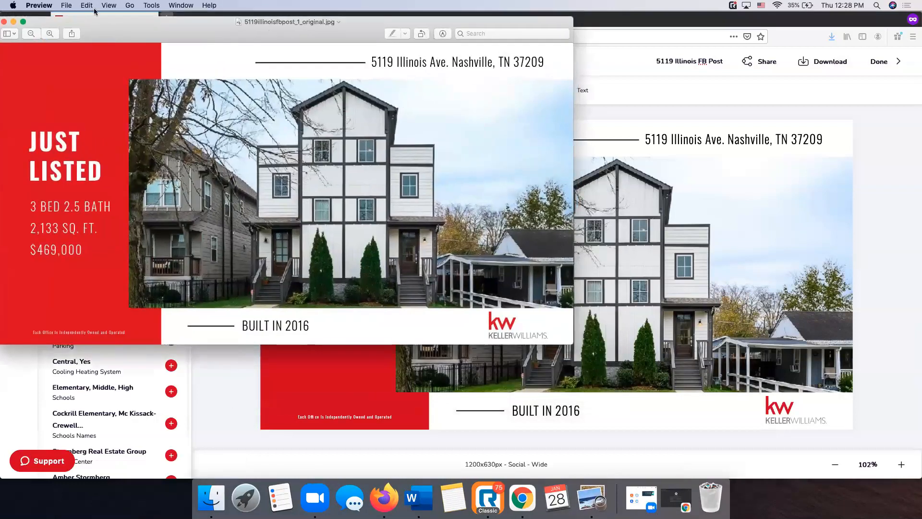
drag(154, 18, 342, 60)
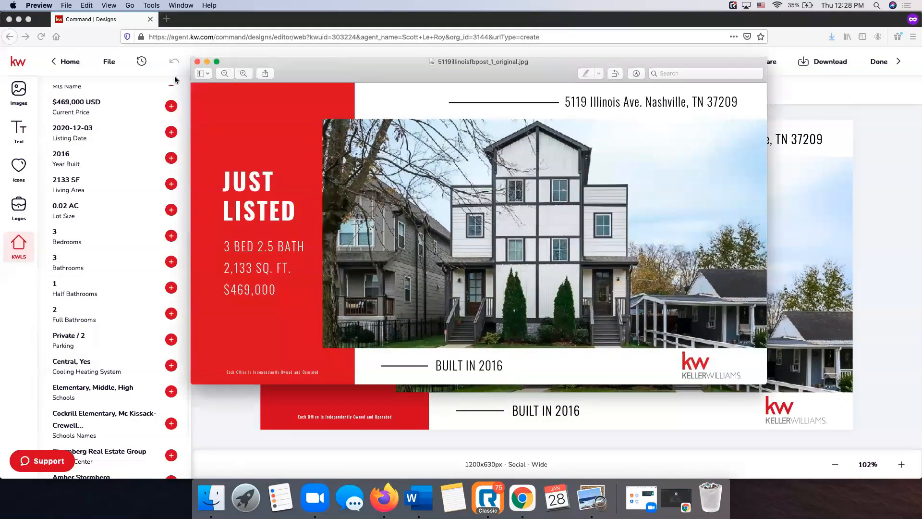
click(197, 62)
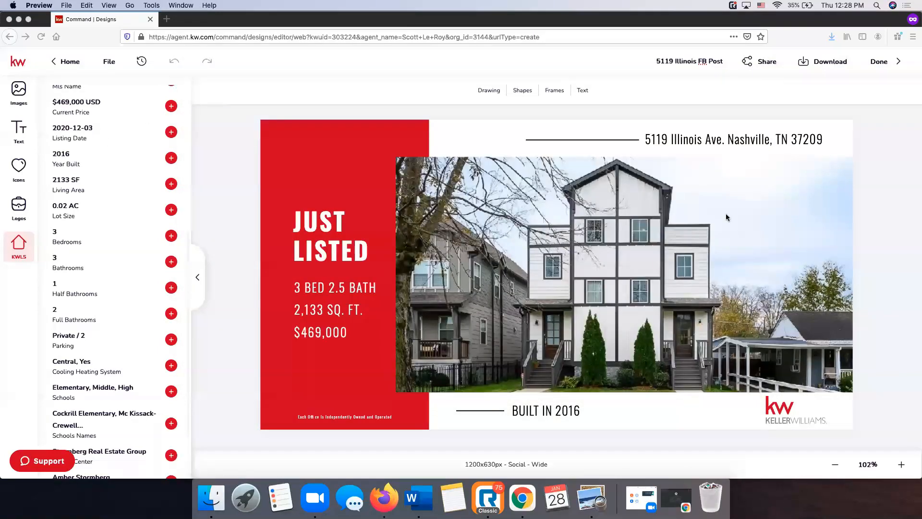
click(887, 67)
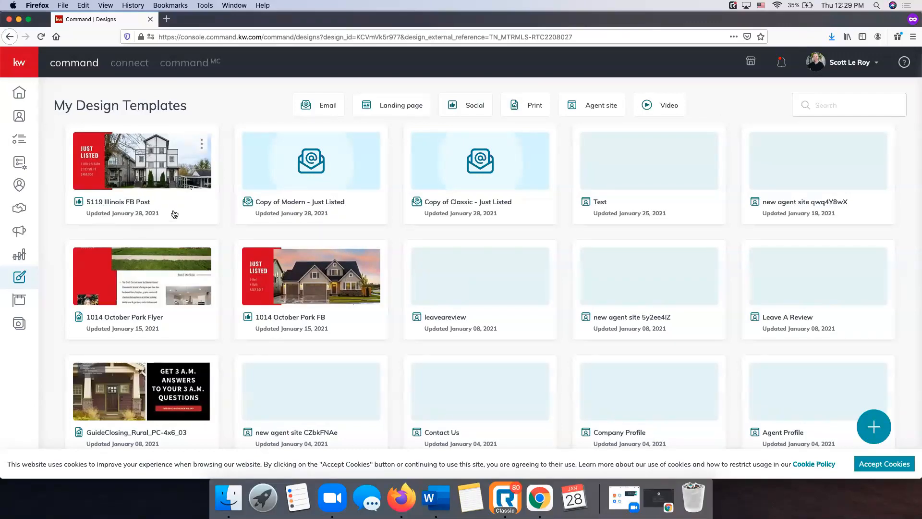
click(21, 233)
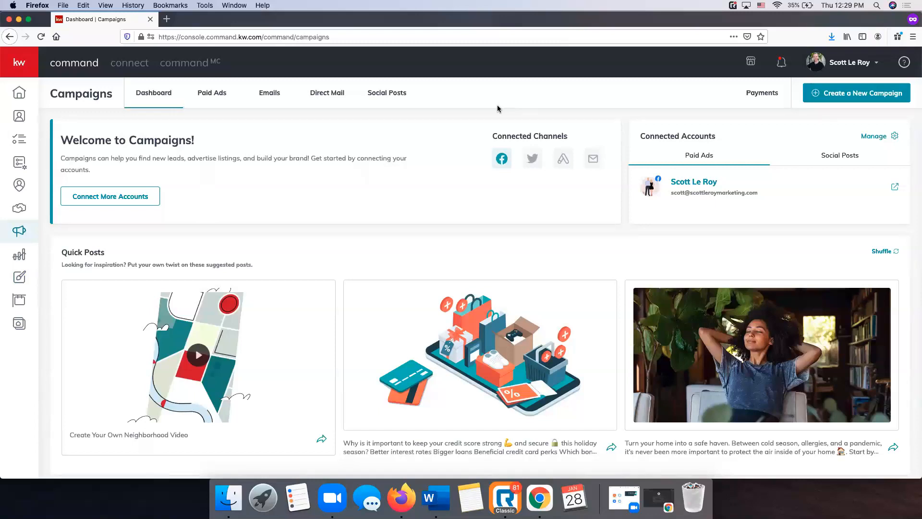
Open the Social Posts calendar and scroll through the empty January 24–30 week
click(383, 94)
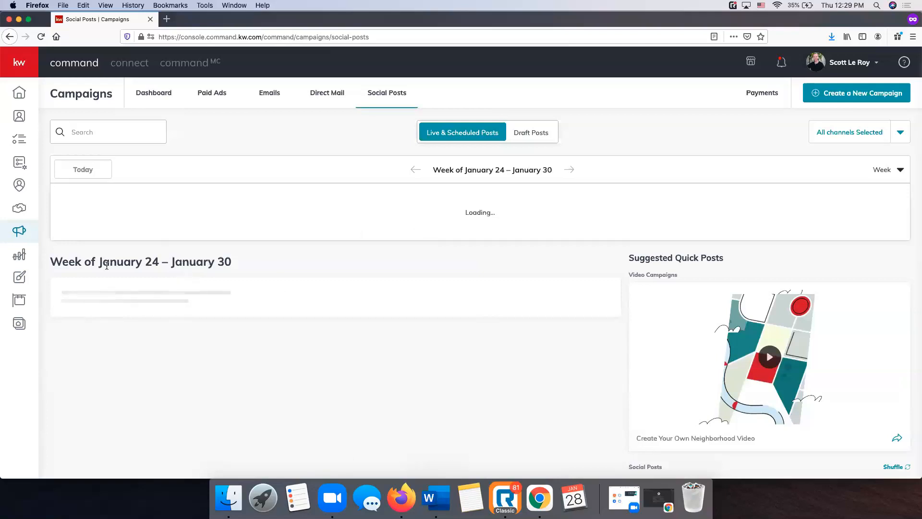
scroll(227, 266, down, 5)
scroll(226, 266, up, 3)
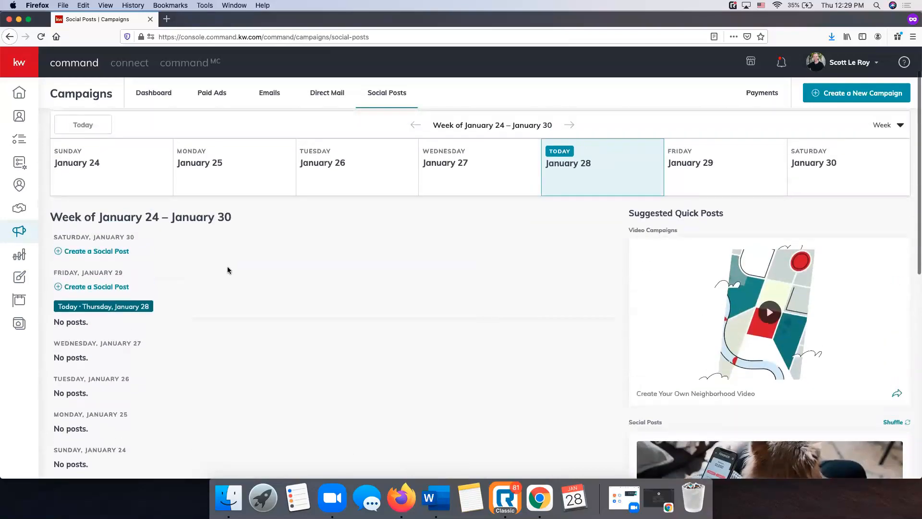
scroll(227, 270, down, 1)
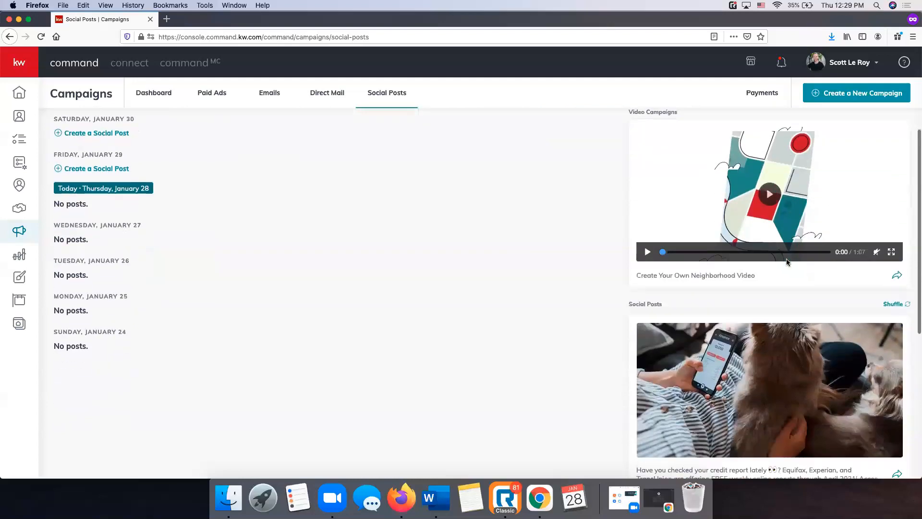
scroll(788, 262, down, 6)
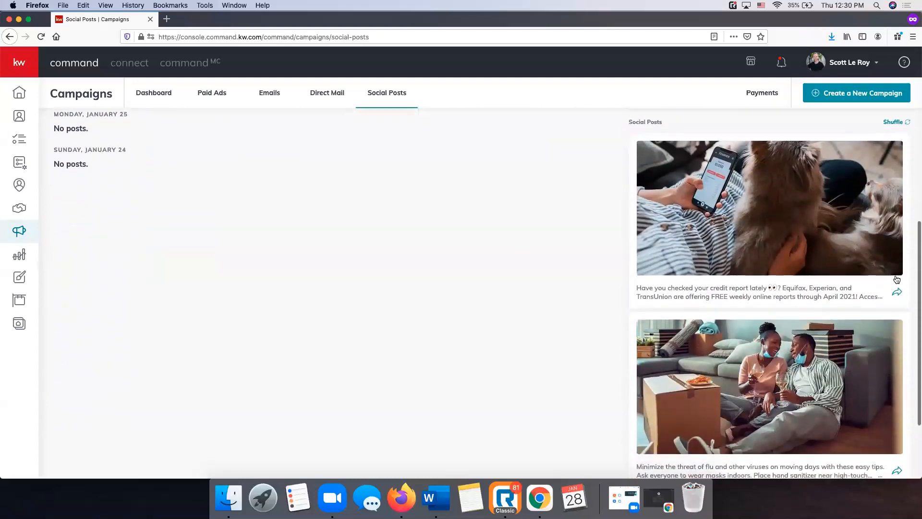
scroll(708, 188, up, 1)
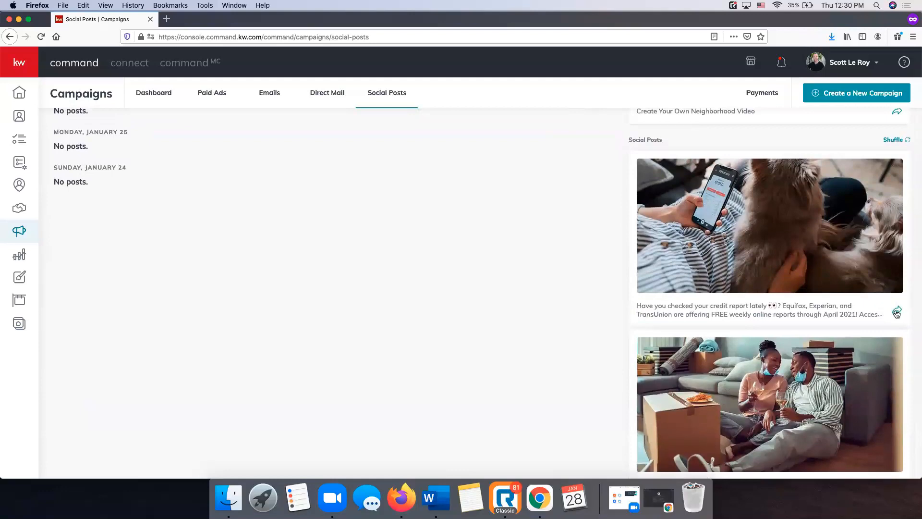
scroll(897, 313, up, 8)
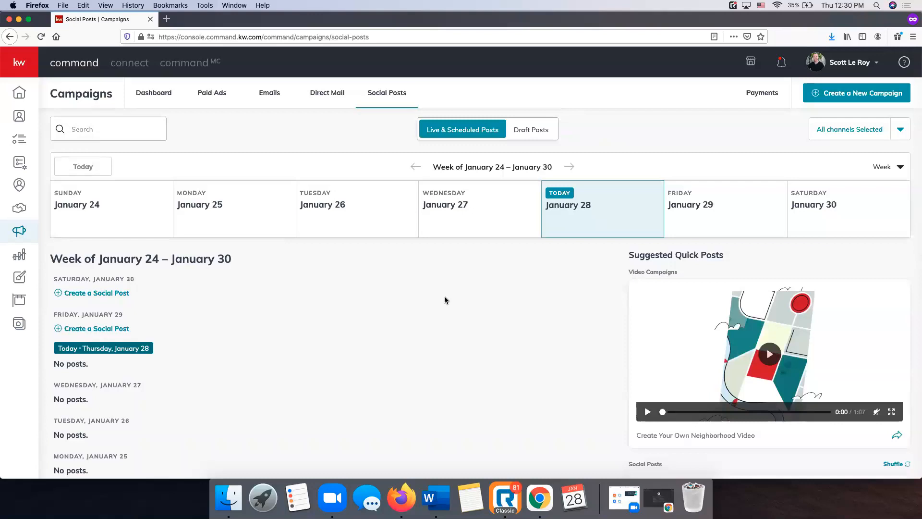
Start a new social post for the Facebook marketing page and place the cursor in its Text box
click(851, 98)
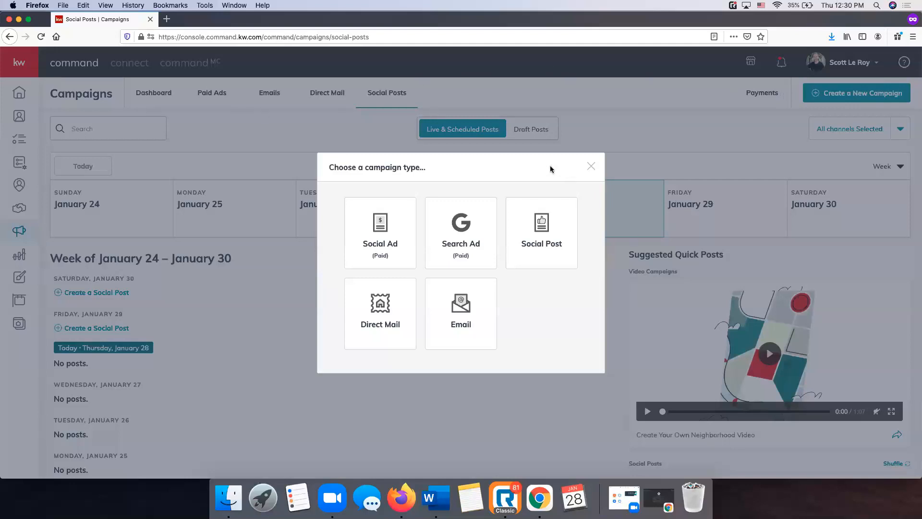
click(550, 249)
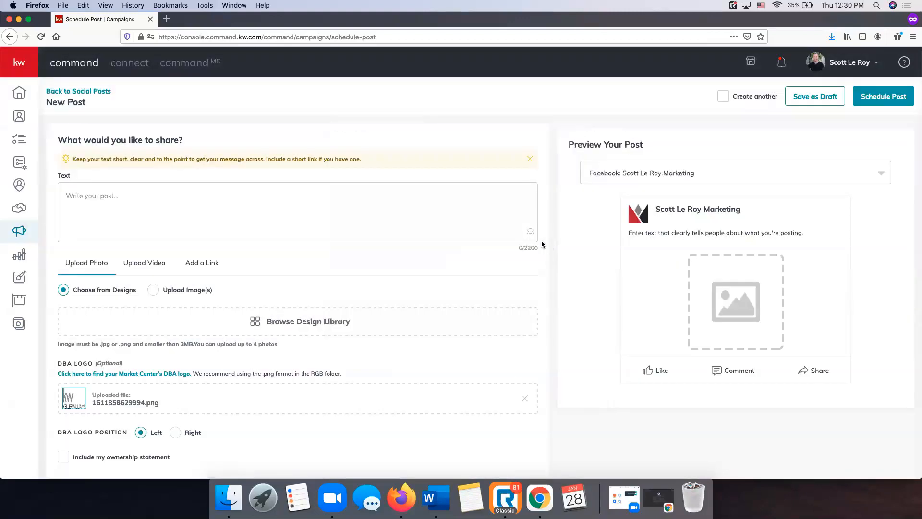
scroll(168, 197, down, 6)
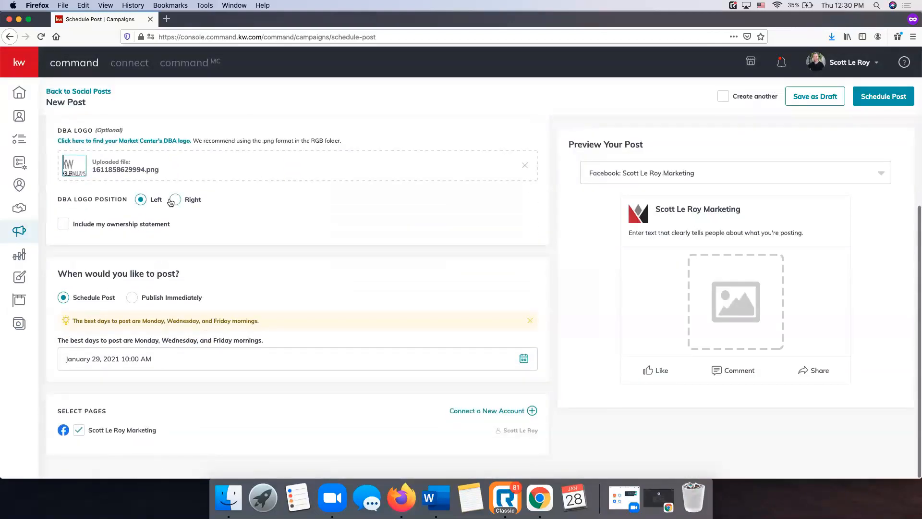
scroll(213, 191, up, 6)
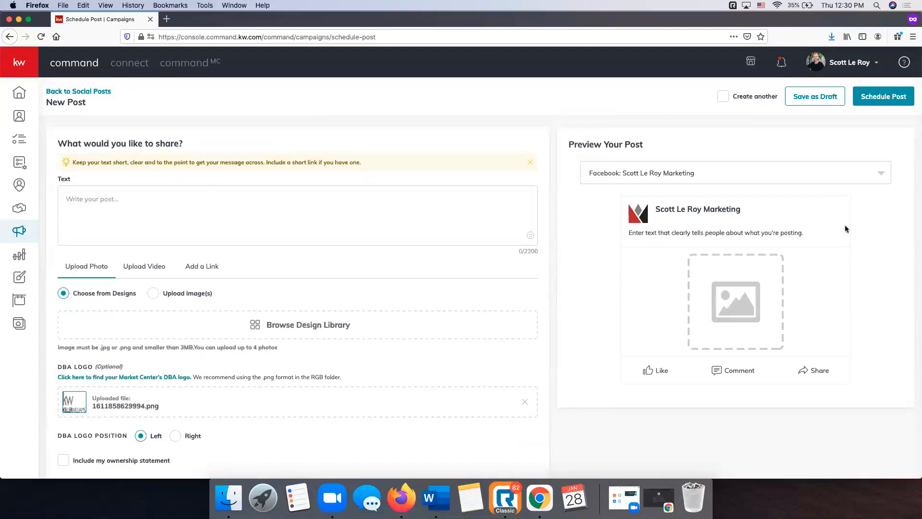
click(701, 172)
click(701, 172)
click(206, 204)
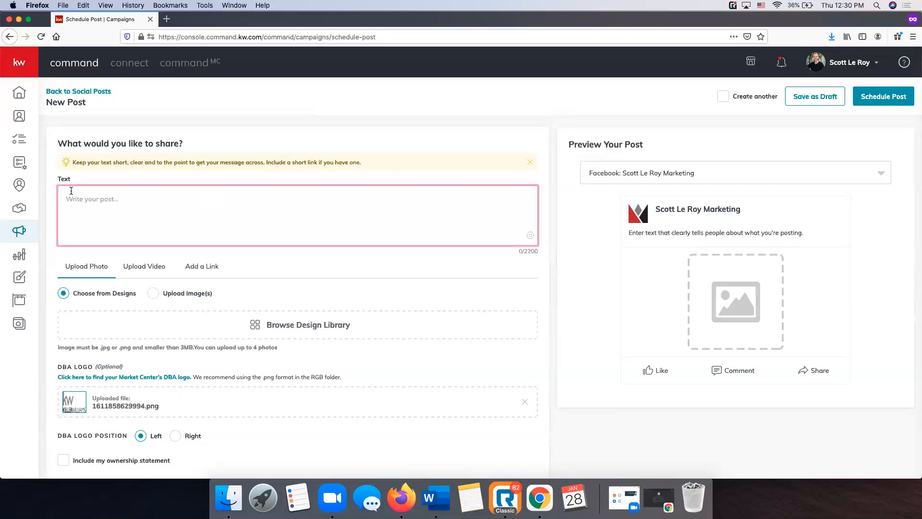
scroll(72, 190, down, 1)
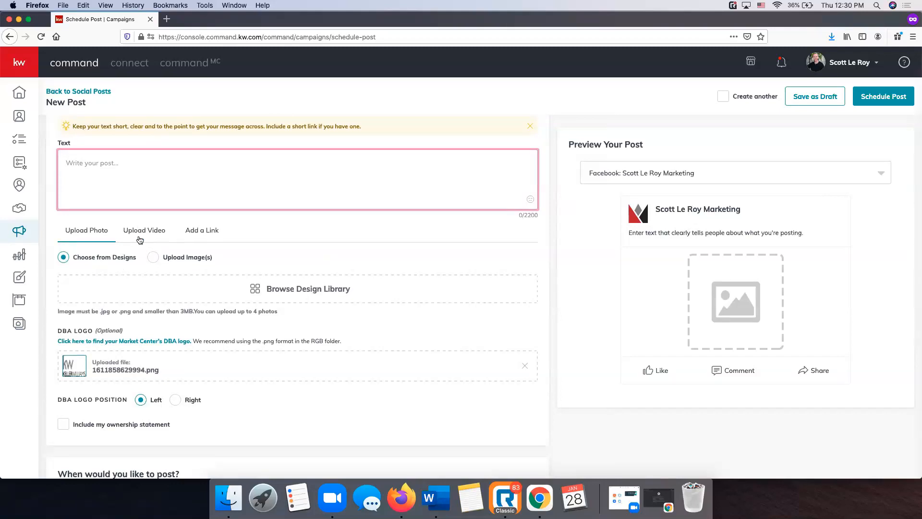
scroll(202, 238, up, 1)
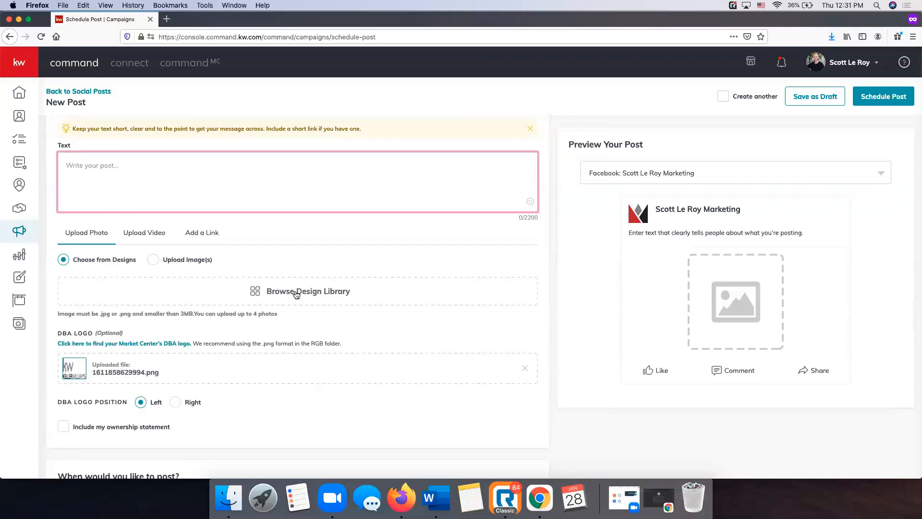
scroll(297, 294, down, 1)
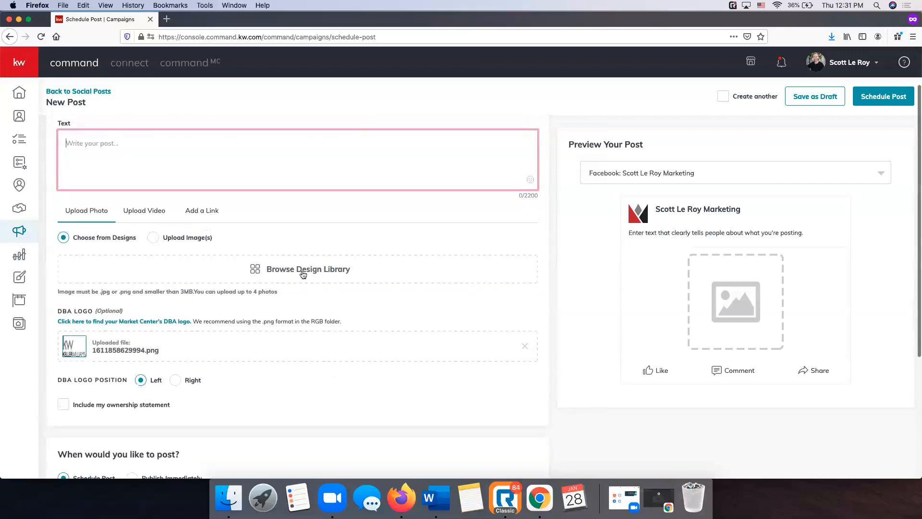
click(303, 274)
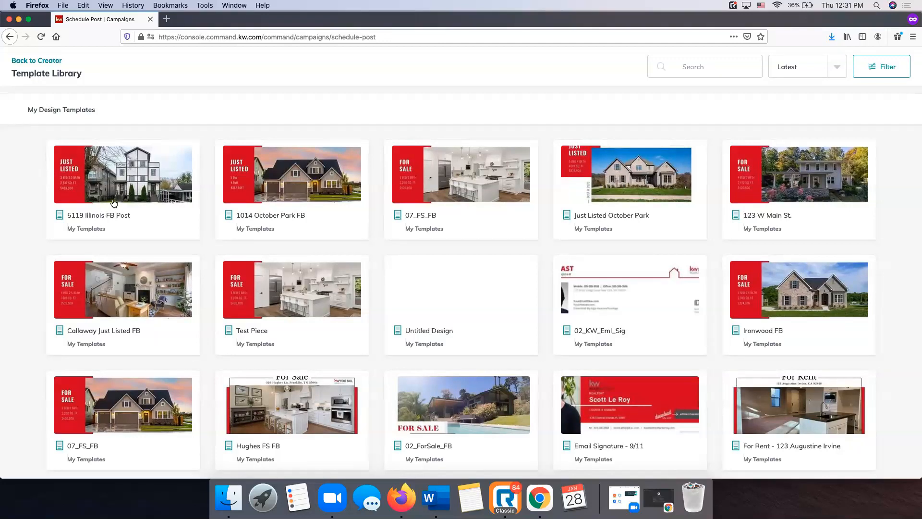
click(148, 191)
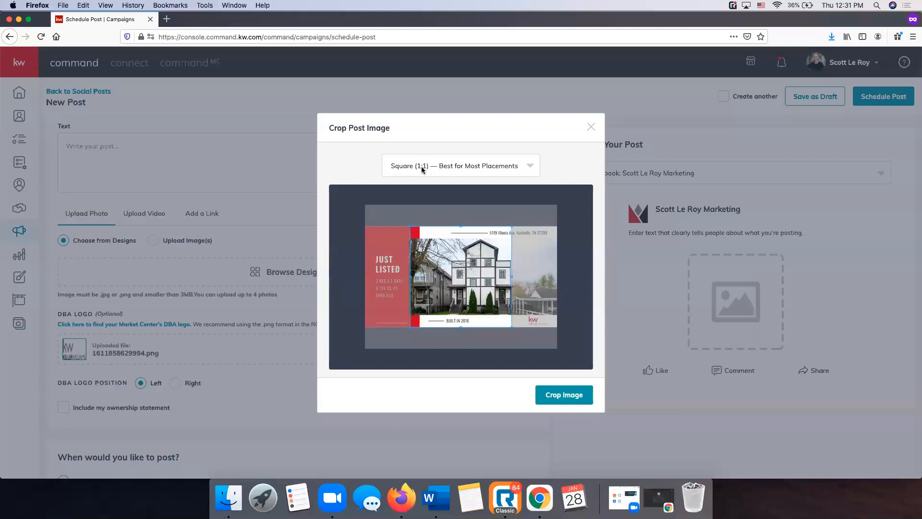
click(461, 167)
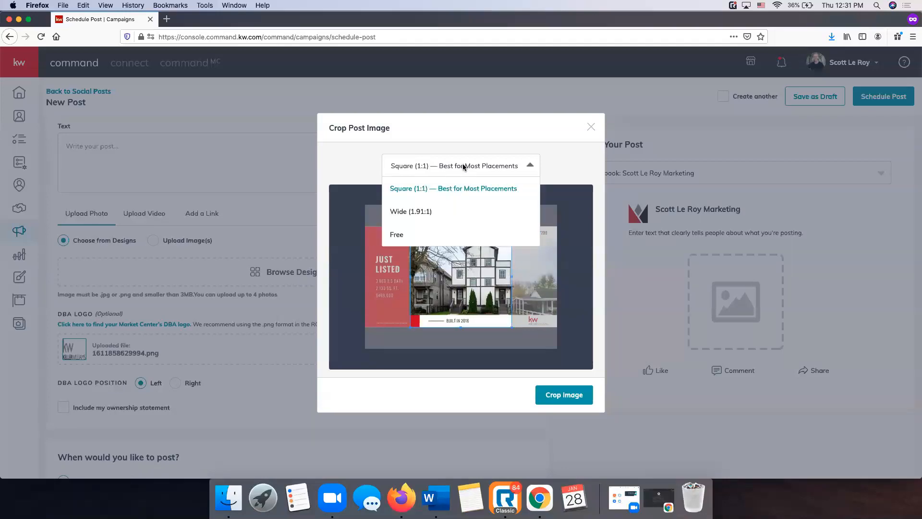
click(445, 210)
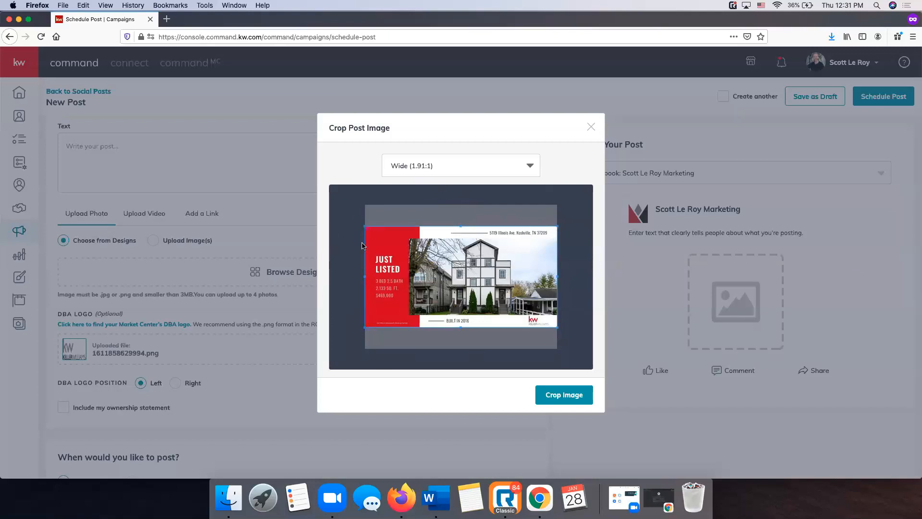
click(566, 400)
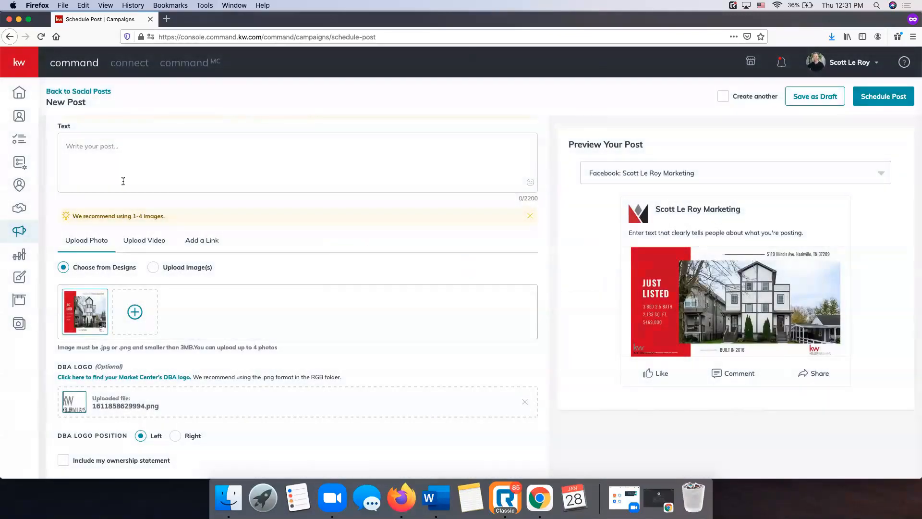
Start the post text with 'Amazing new listing in Nashville!'
click(157, 149)
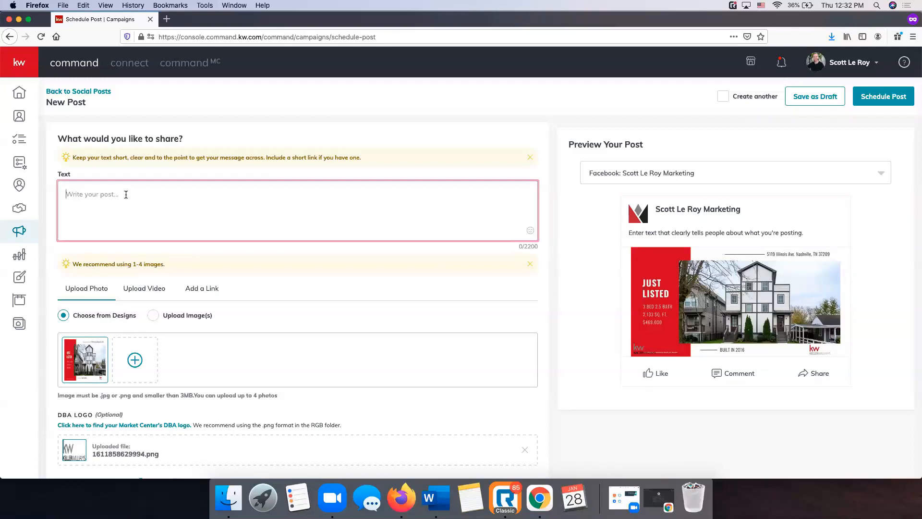
text(Absoulte)
key(BackSpace)
key(BackSpace)
key(BackSpace)
key(BackSpace)
key(BackSpace)
key(BackSpace)
key(BackSpace)
key(BackSpace)
text(mazing new listing )
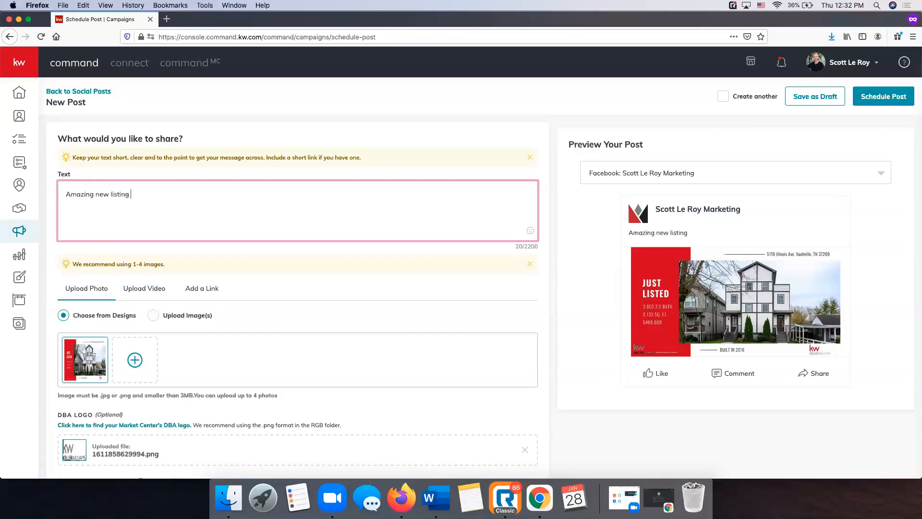
text(in Nashville!)
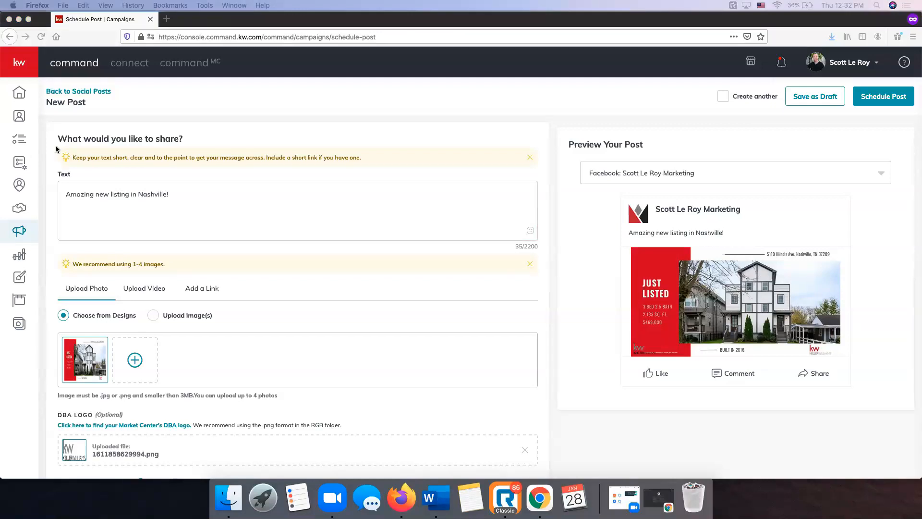
Paste the listing description below it and close with 'Contact today for more information!'
click(91, 211)
text(Enjoy the lifestyle many have grown to love in The Nations of Nashville. Boutique retail and dining within walking distance. This home has an open concept downstairs with hdwd floors, a walk-in laundry w/ closet for storage, stainless steel appliances, white kitchen with vent hood, granite thru out, and a rear facing 2 car garage with more storage! Enjoy summer nights w/friends on the 3rd floor sundeck. Its equip with a wet bar and walk in storage.)
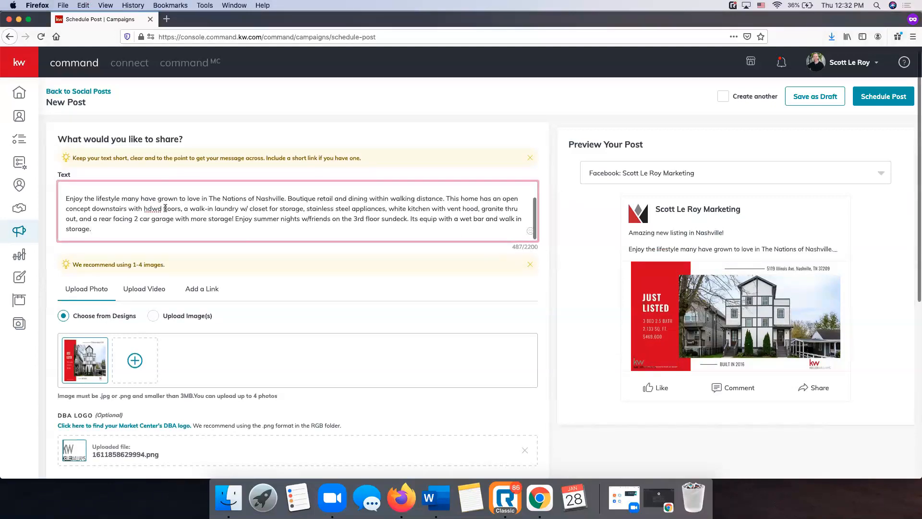
scroll(153, 206, up, 3)
scroll(113, 228, down, 4)
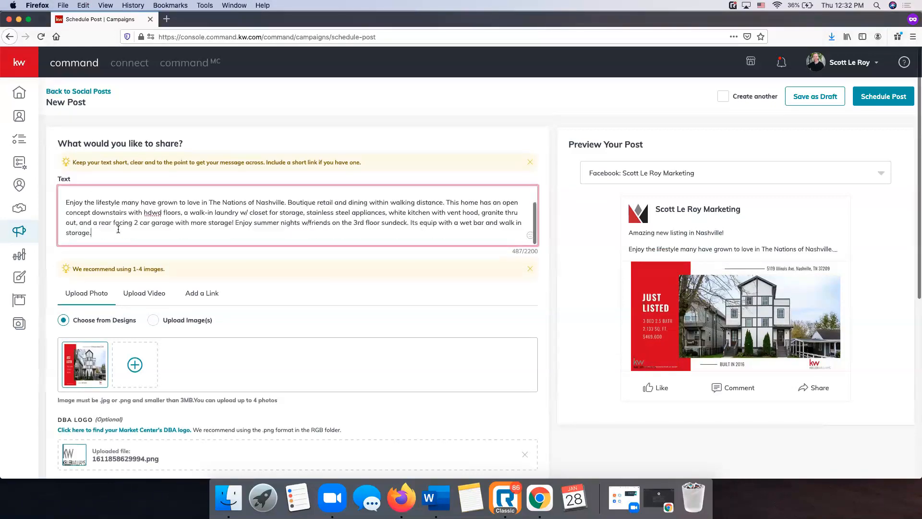
key(Return)
key(Return)
text(Contact today for )
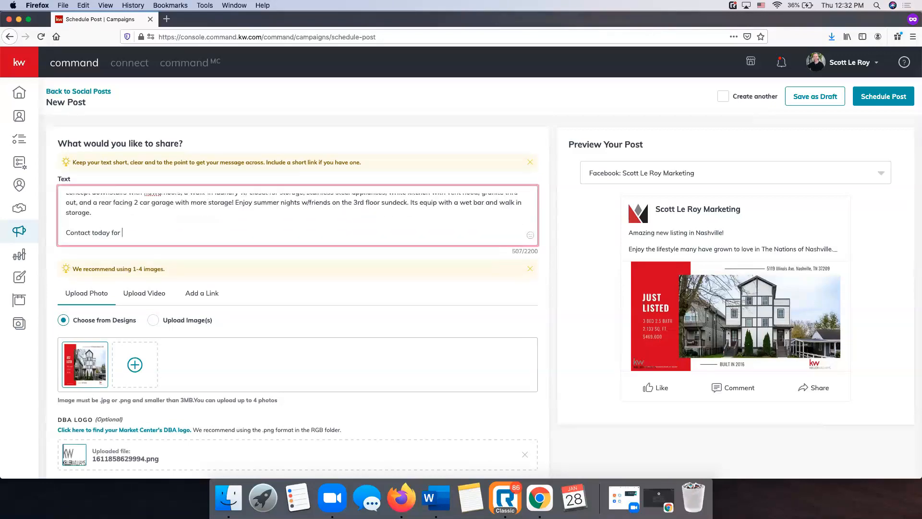
text(more information!)
scroll(323, 216, up, 5)
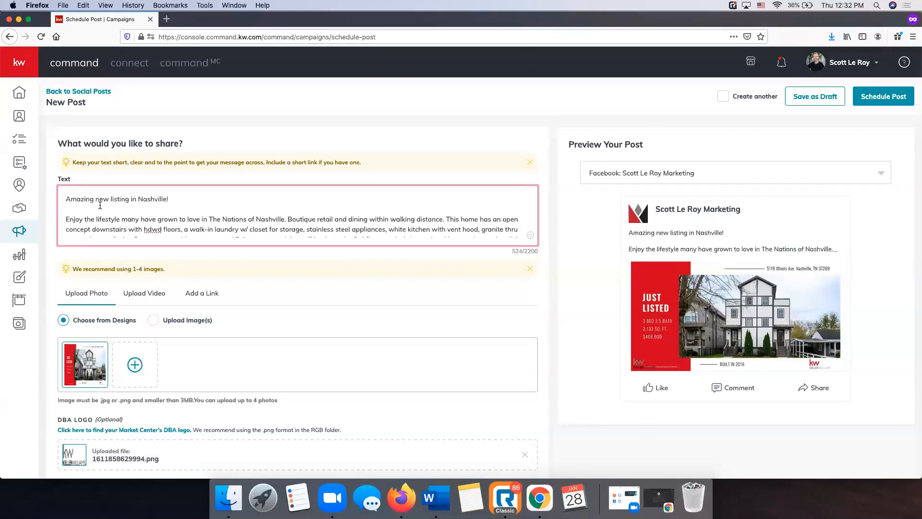
scroll(221, 215, down, 5)
scroll(221, 215, up, 5)
scroll(421, 212, down, 5)
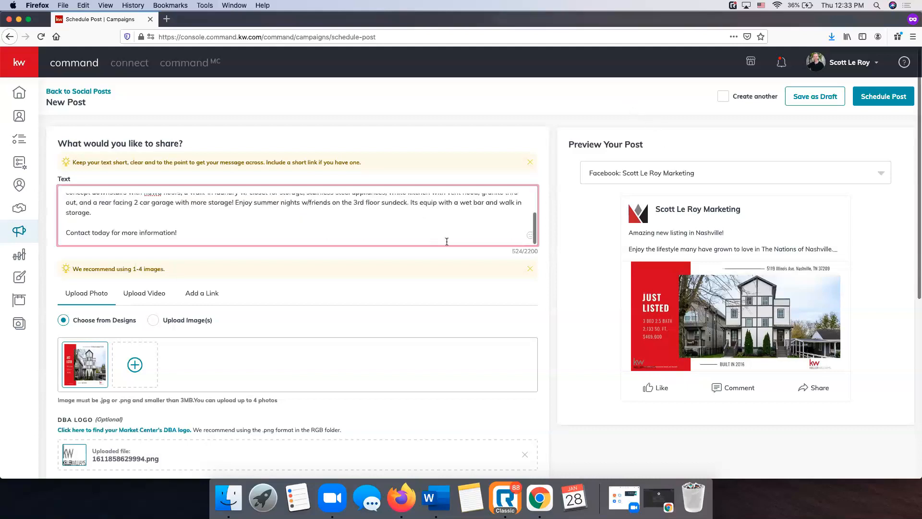
Switch the DBA Logo Position to Right, then back to Left
mouse_move(78, 250)
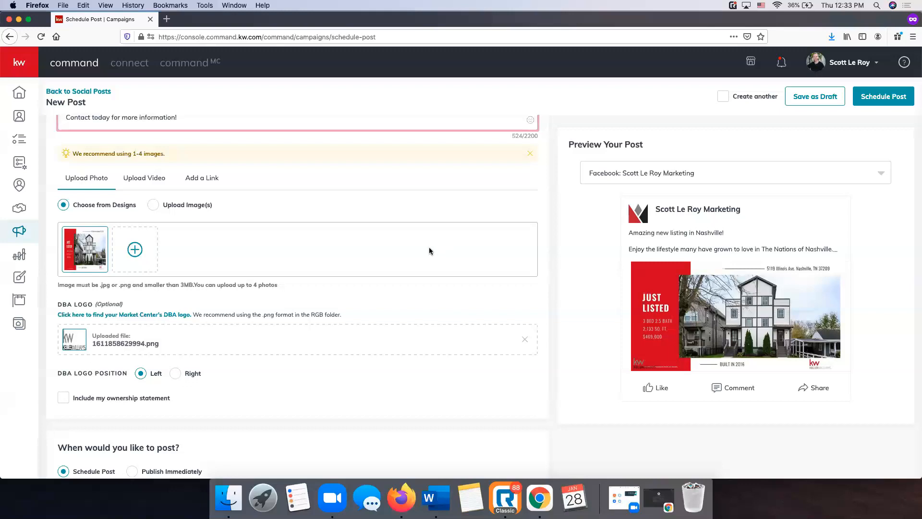
scroll(430, 251, down, 2)
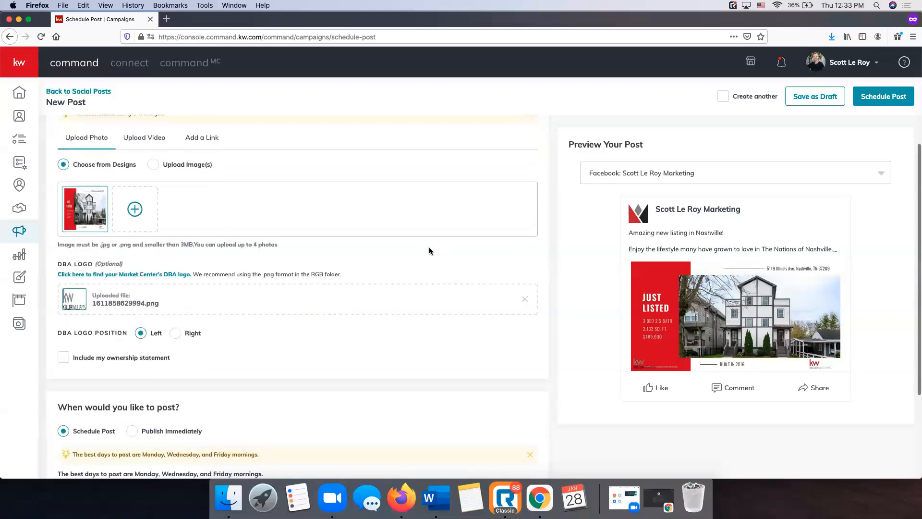
scroll(444, 249, up, 8)
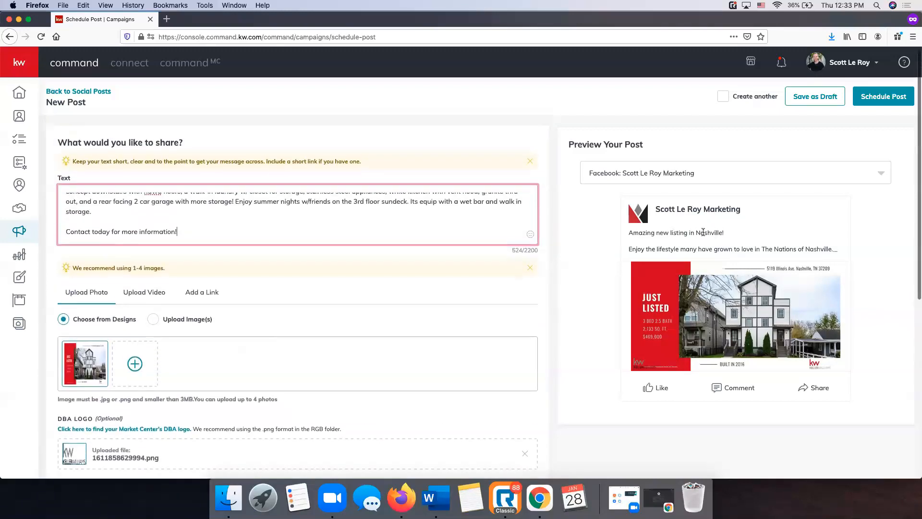
scroll(289, 258, down, 10)
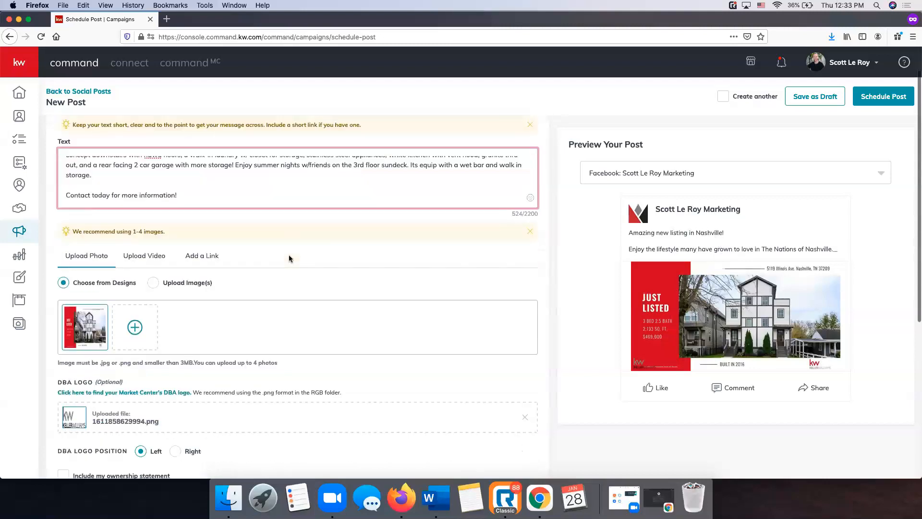
scroll(289, 257, down, 1)
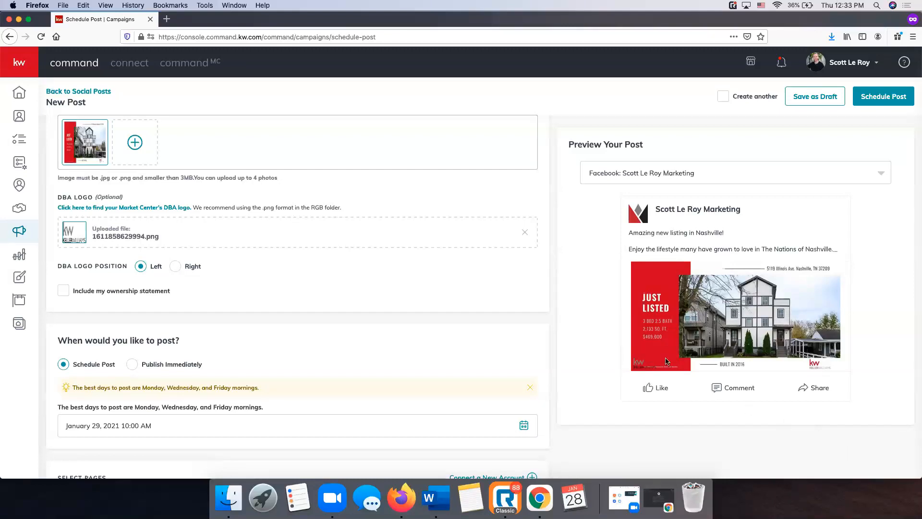
click(175, 266)
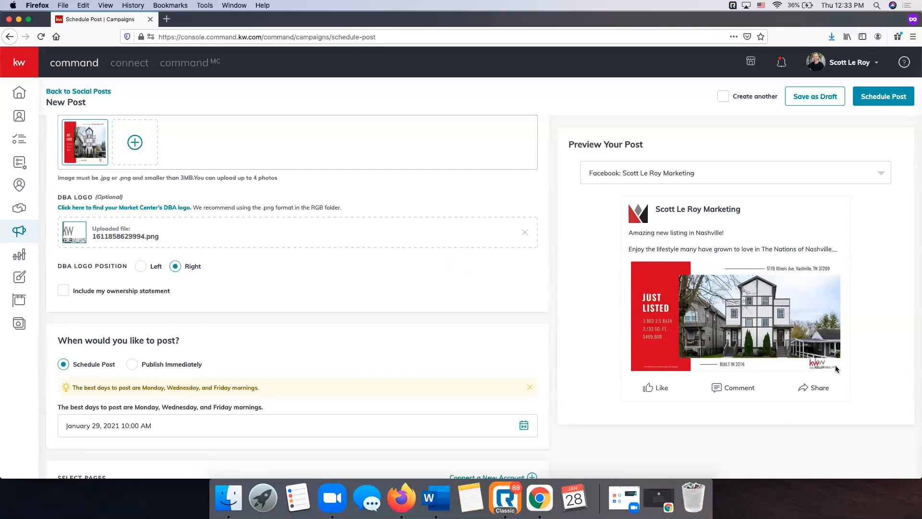
click(140, 267)
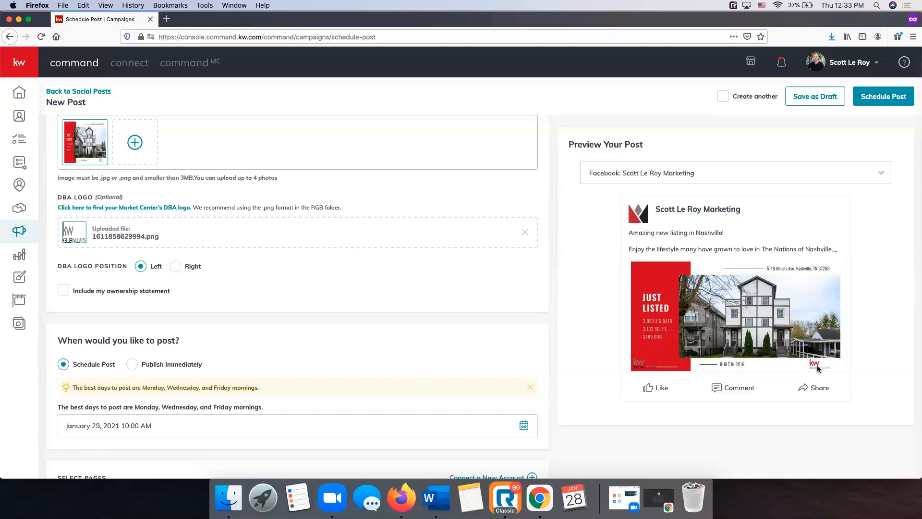
Remove the uploaded DBA logo and leave the ownership statement unchecked
click(526, 234)
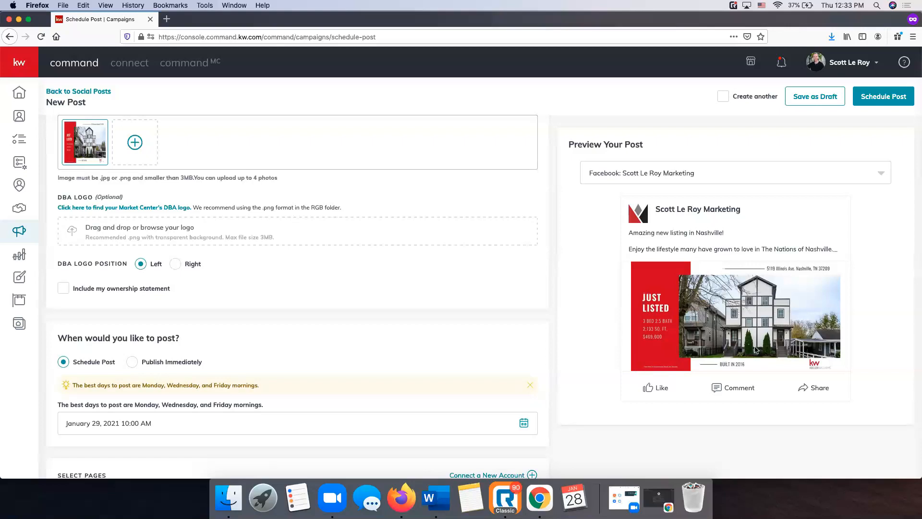
click(64, 289)
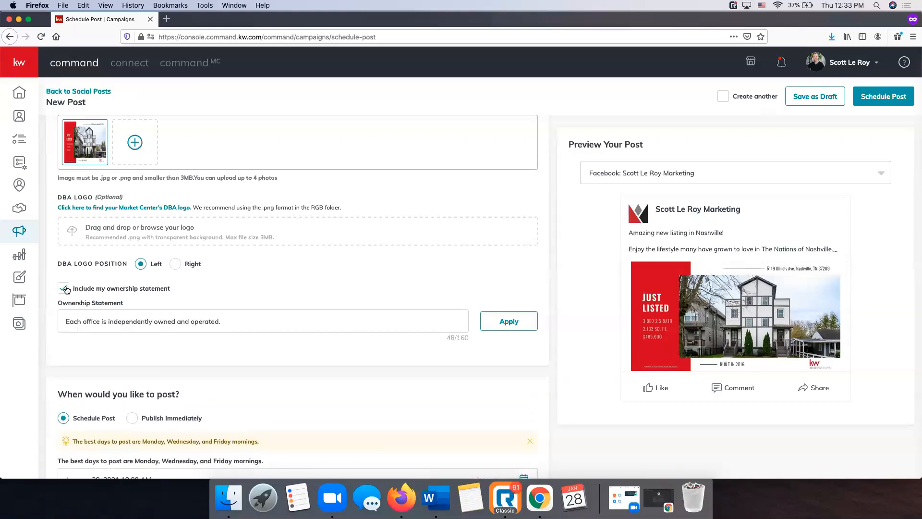
click(66, 289)
scroll(231, 293, down, 3)
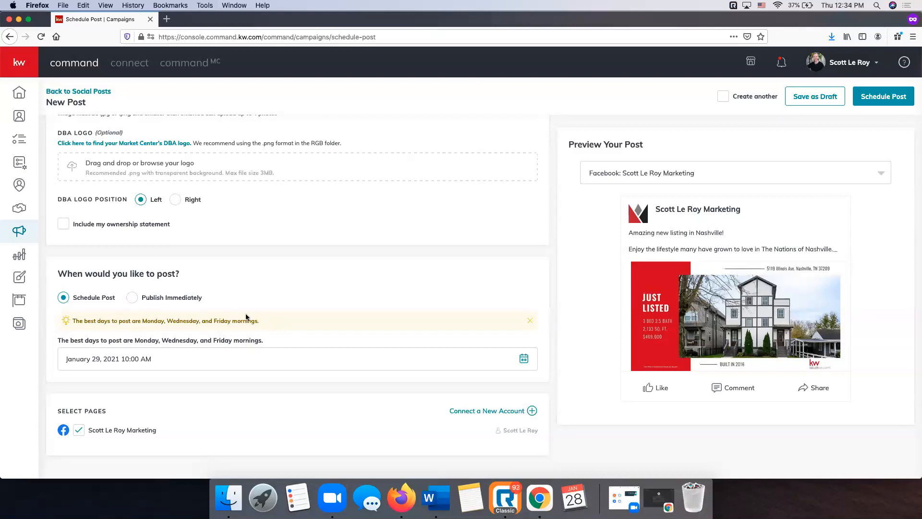
Change the posting time to 10:30 AM on January 29, 2021
click(521, 361)
scroll(134, 370, down, 3)
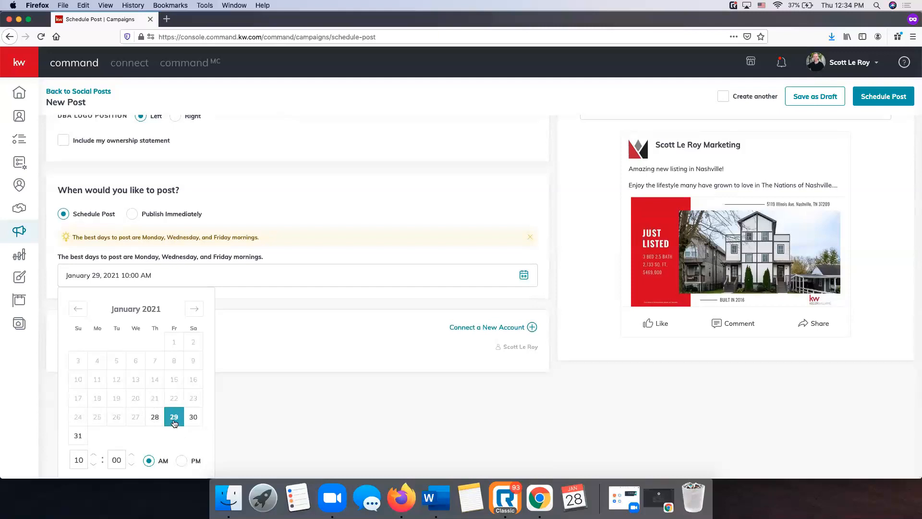
double_click(132, 455)
double_click(116, 461)
text(30)
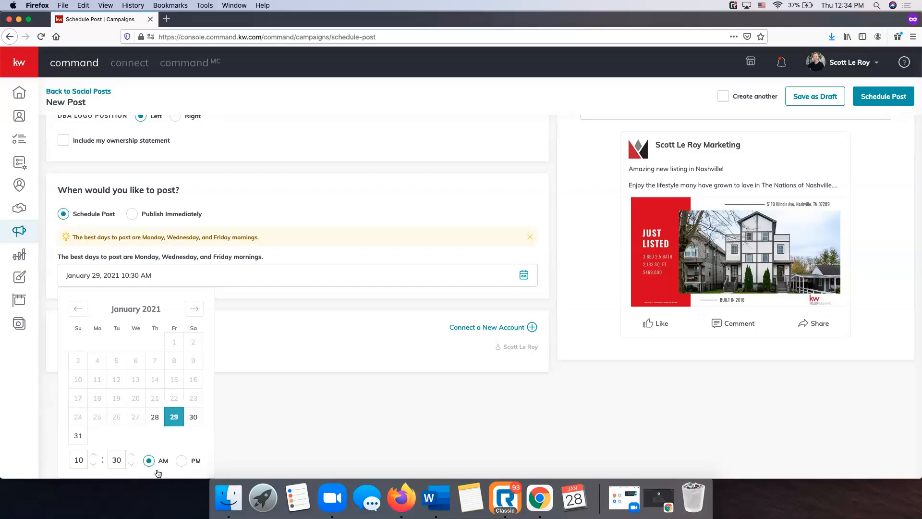
click(256, 395)
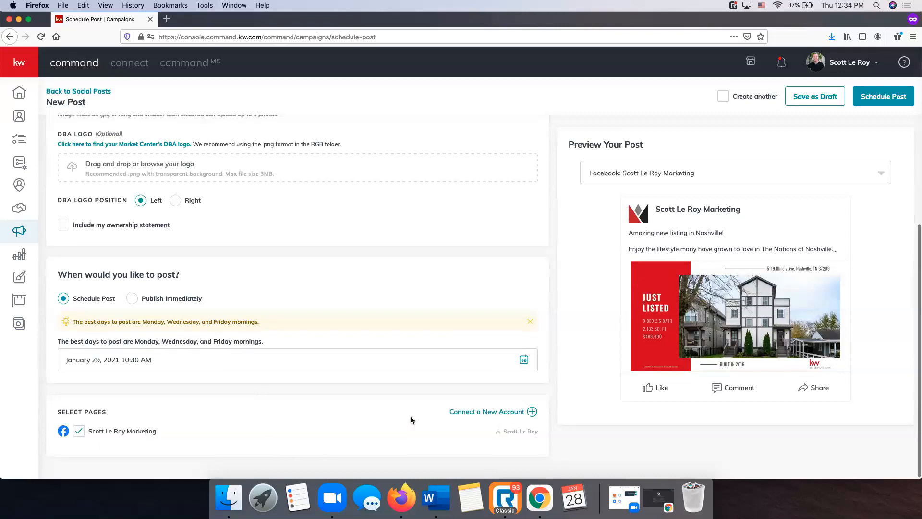
Schedule the Facebook post and confirm it in the dialog
scroll(484, 364, up, 3)
scroll(374, 329, up, 5)
scroll(374, 329, down, 7)
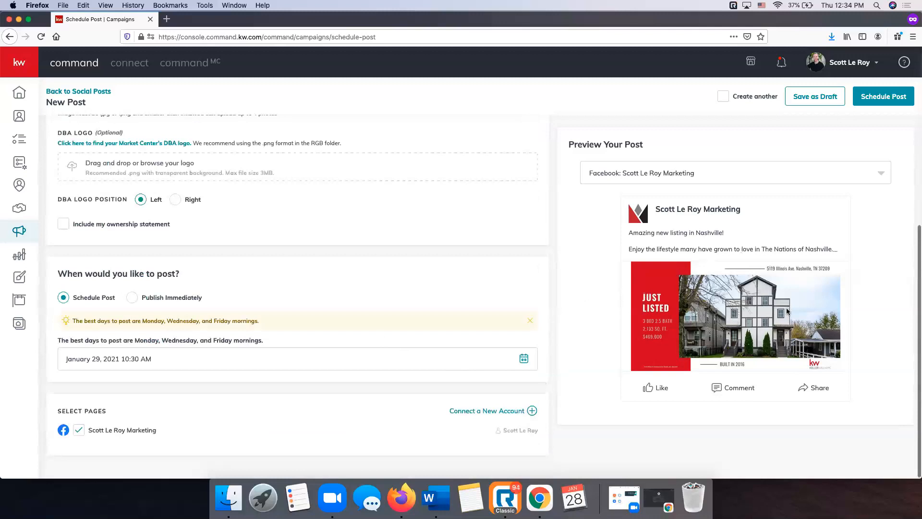
scroll(244, 330, up, 1)
scroll(243, 330, up, 10)
scroll(243, 319, down, 4)
scroll(245, 322, up, 4)
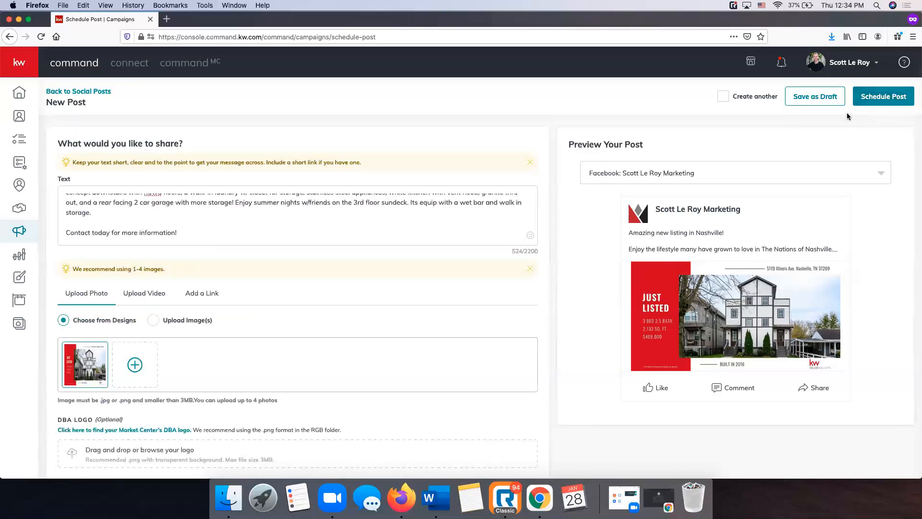
click(890, 98)
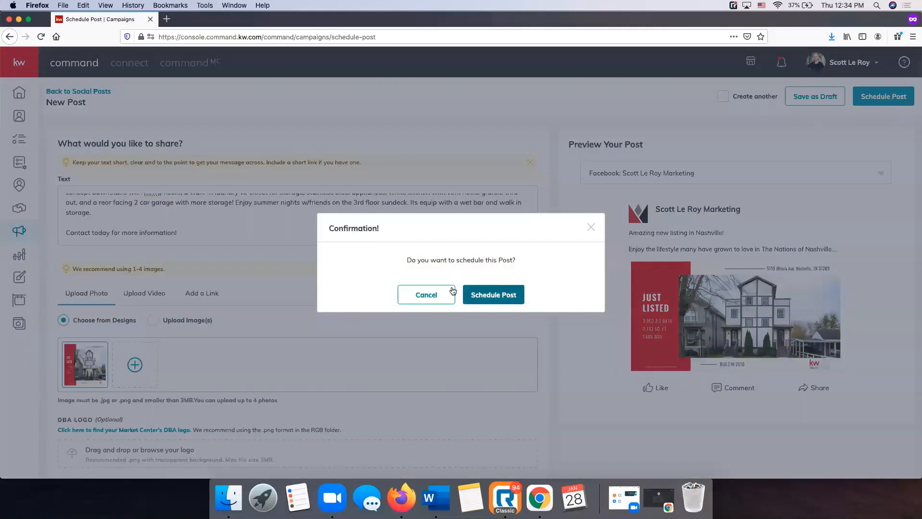
click(497, 303)
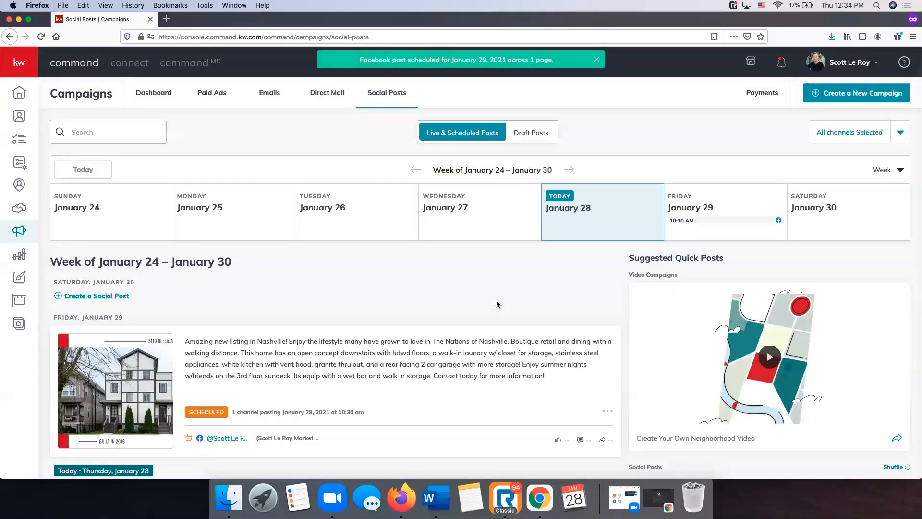
Scroll the January 24–30 calendar to find the Nashville post on Friday at 10:30 AM
scroll(497, 303, down, 2)
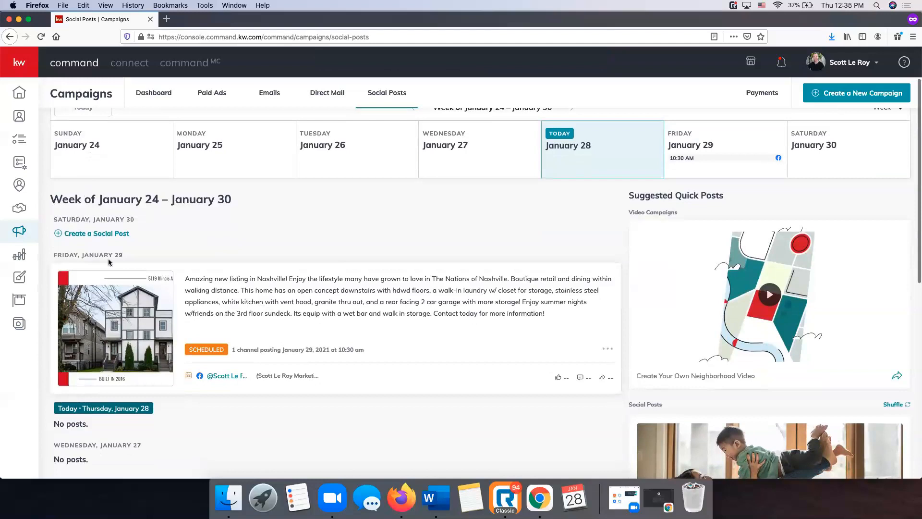
scroll(108, 259, down, 1)
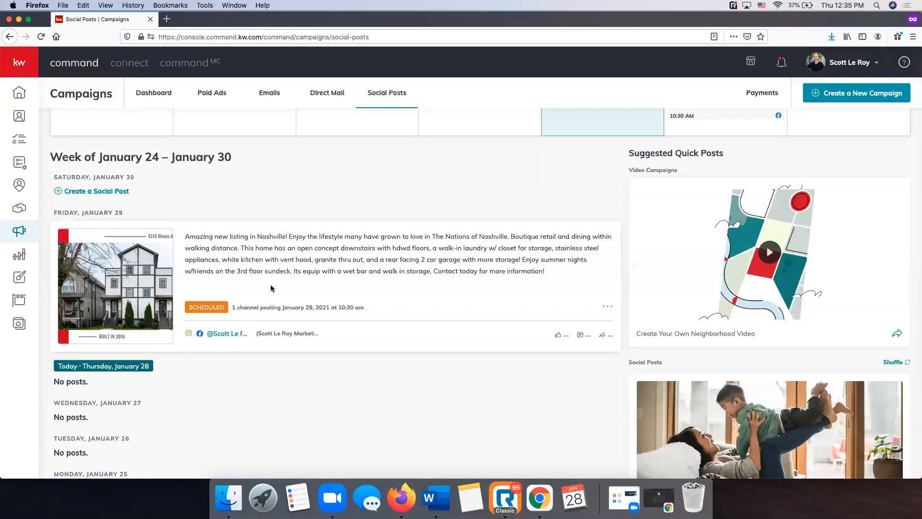
scroll(312, 293, down, 2)
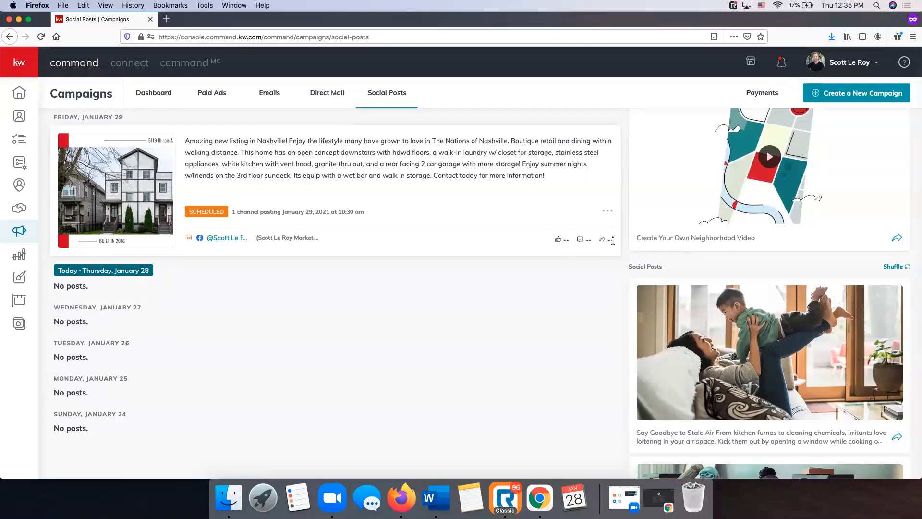
scroll(518, 364, up, 1)
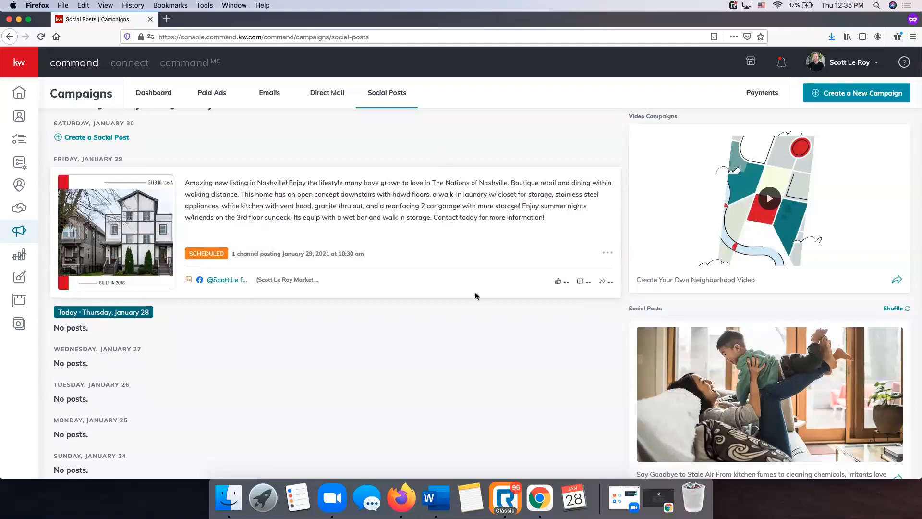
scroll(475, 295, up, 4)
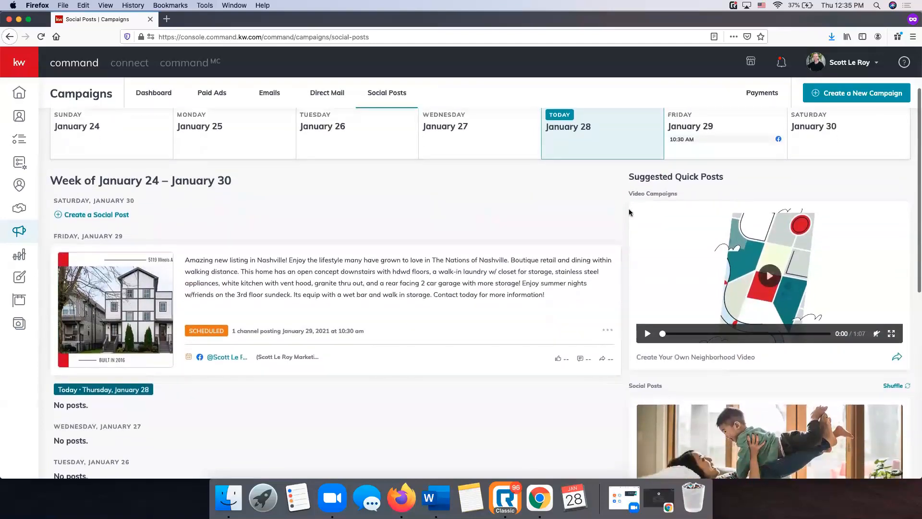
scroll(633, 211, down, 5)
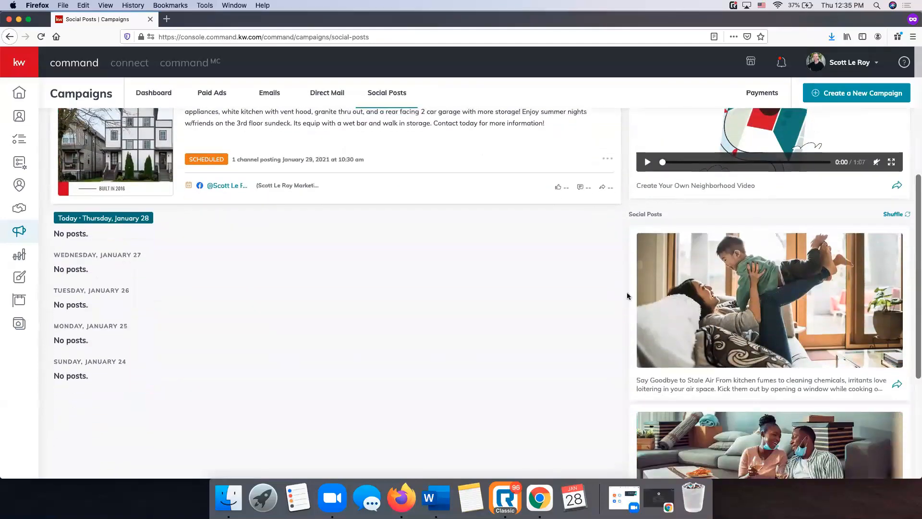
click(897, 385)
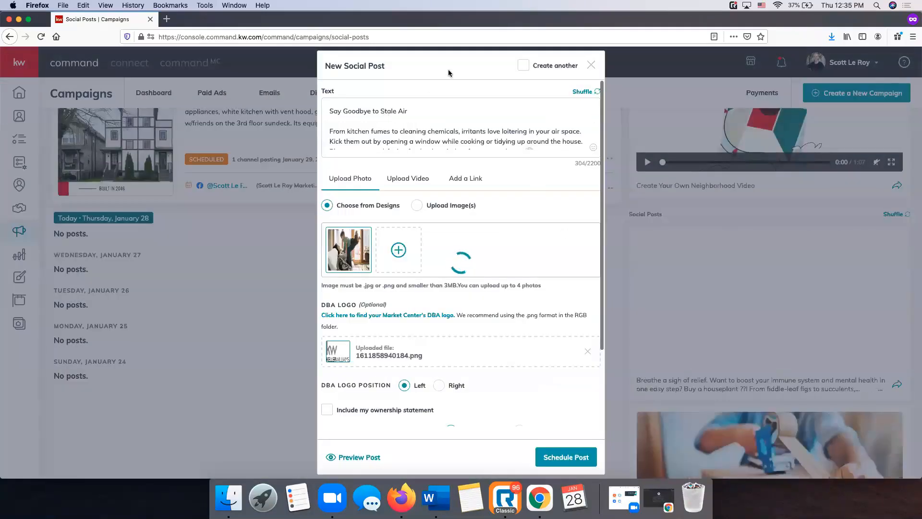
scroll(432, 159, down, 6)
scroll(473, 257, up, 3)
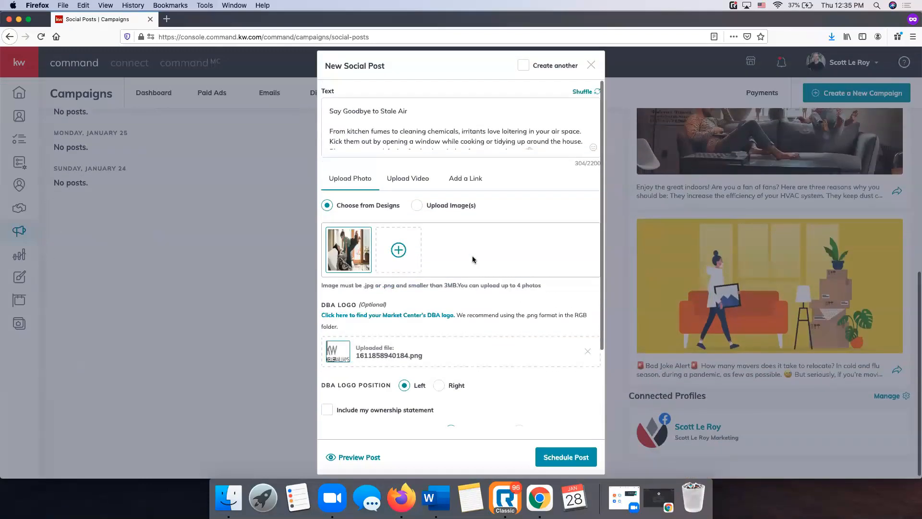
scroll(477, 249, up, 5)
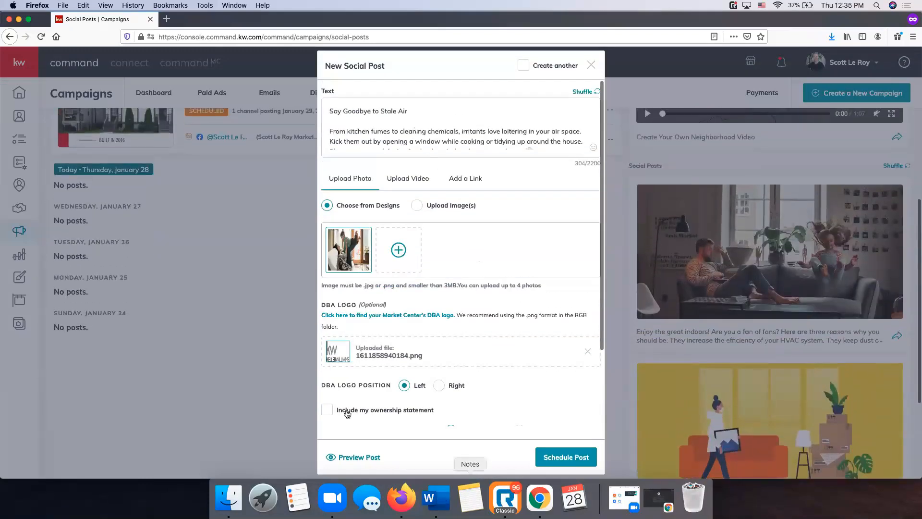
click(591, 64)
scroll(670, 312, up, 3)
scroll(705, 319, up, 3)
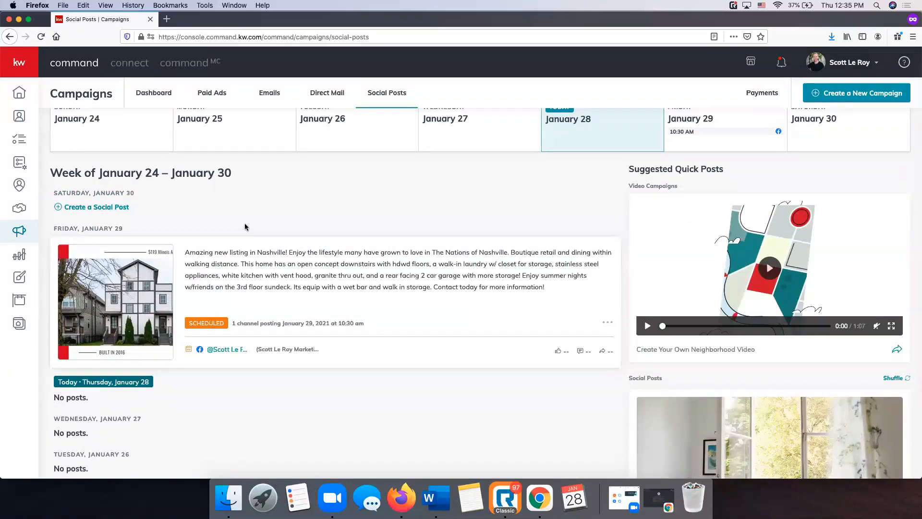
click(612, 327)
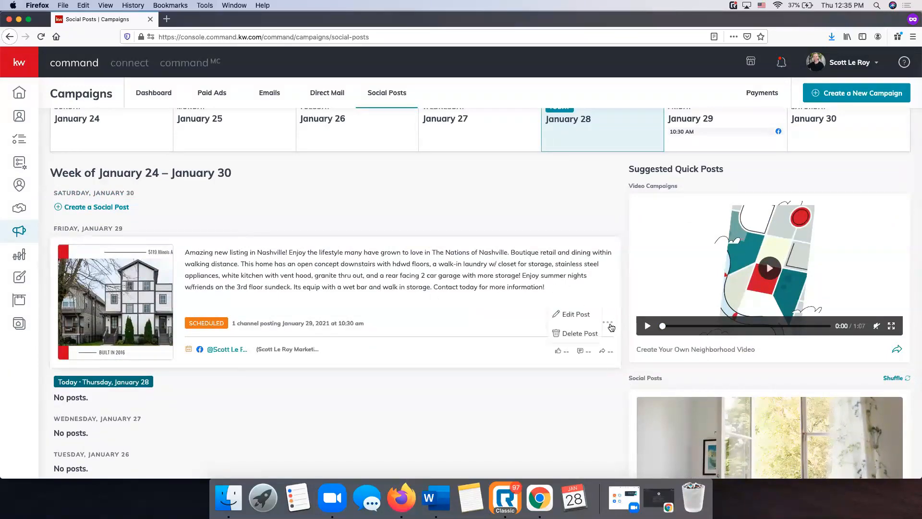
click(580, 314)
click(476, 291)
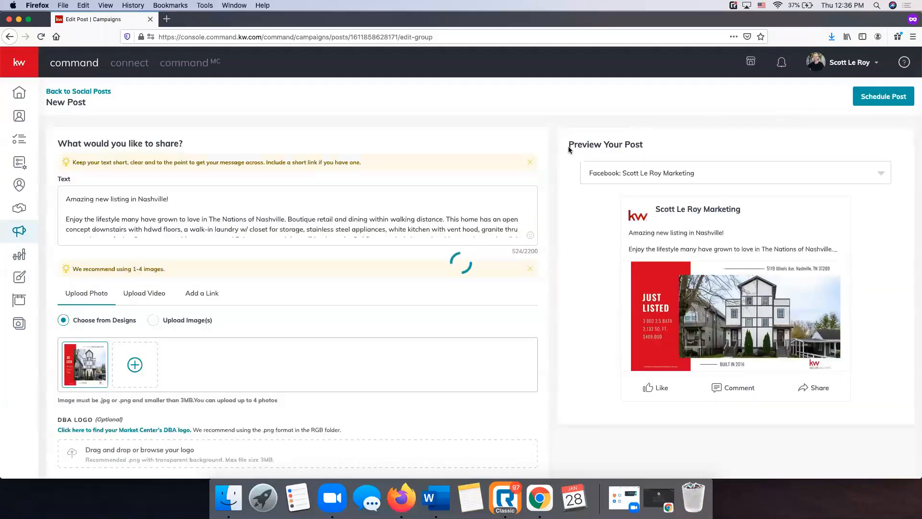
scroll(454, 208, down, 5)
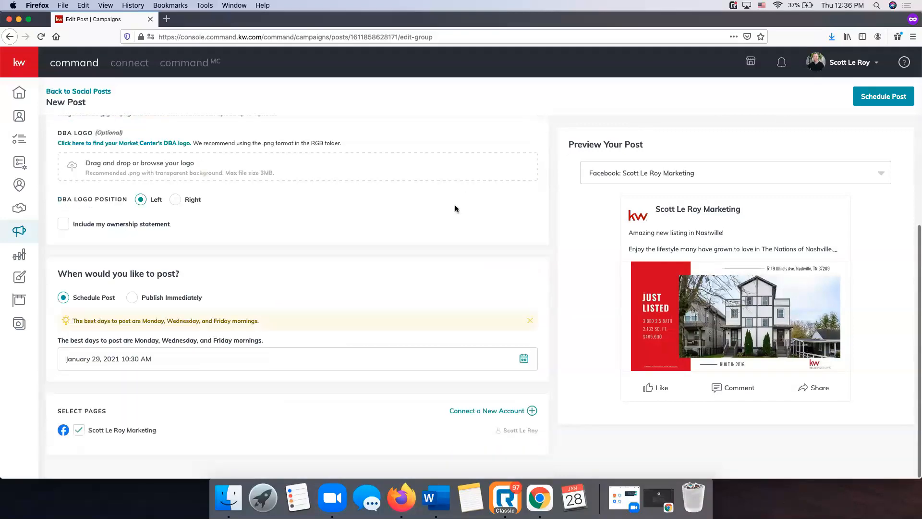
scroll(455, 209, up, 5)
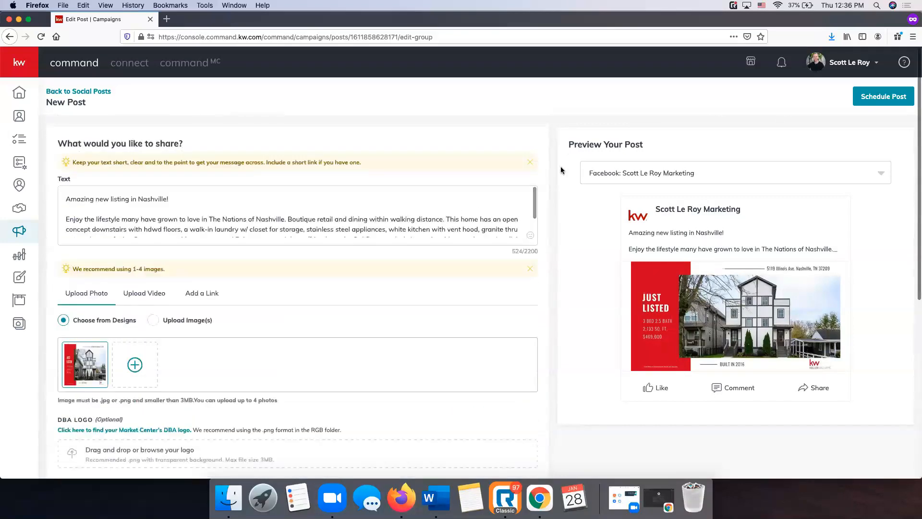
scroll(562, 171, down, 5)
scroll(547, 382, up, 5)
click(83, 95)
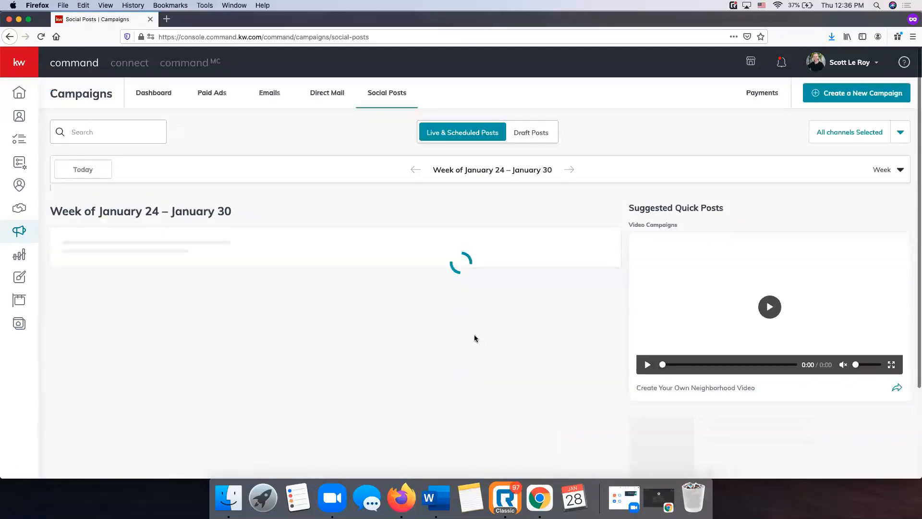
scroll(427, 312, down, 2)
scroll(430, 315, down, 1)
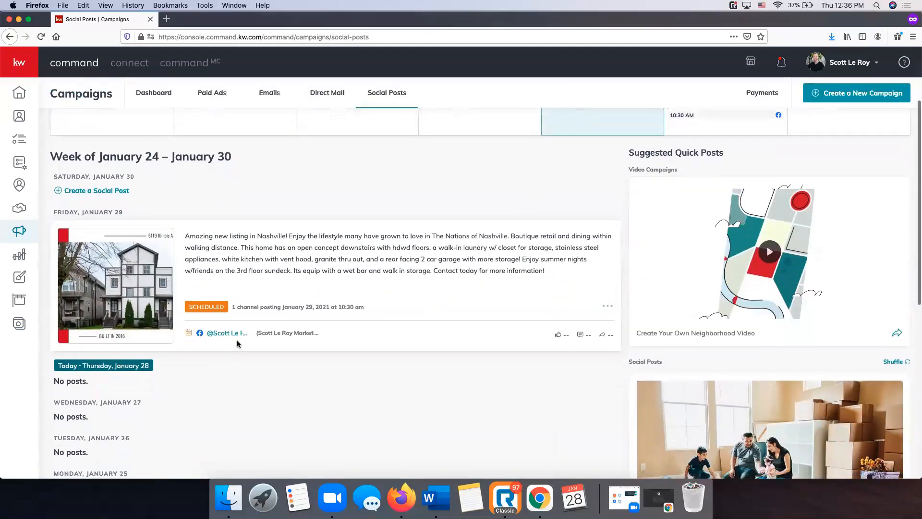
click(608, 306)
Delete the scheduled Nashville listing post, then open and dismiss Create a New Campaign
click(580, 317)
click(492, 294)
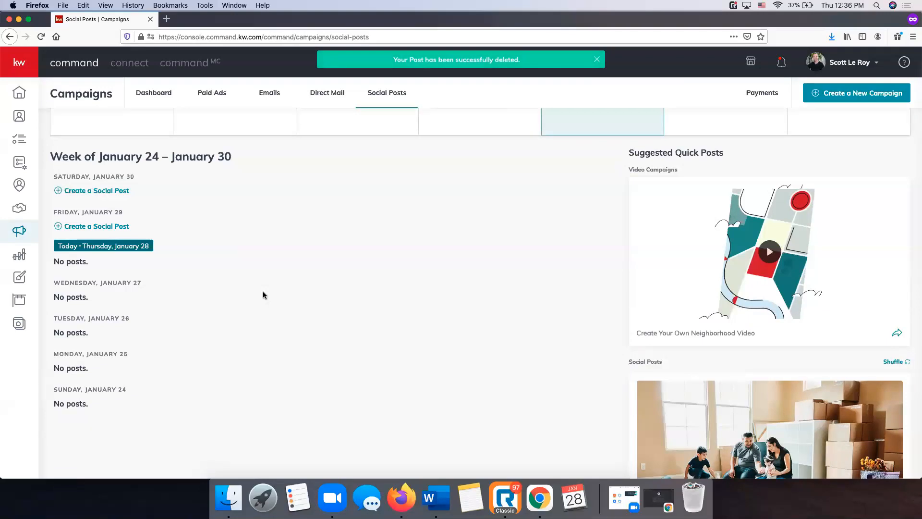
scroll(263, 295, up, 3)
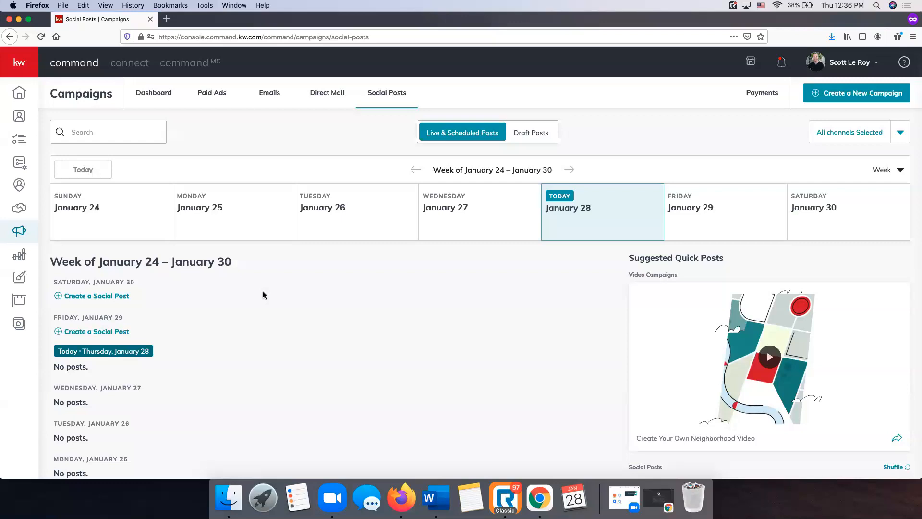
scroll(336, 166, down, 1)
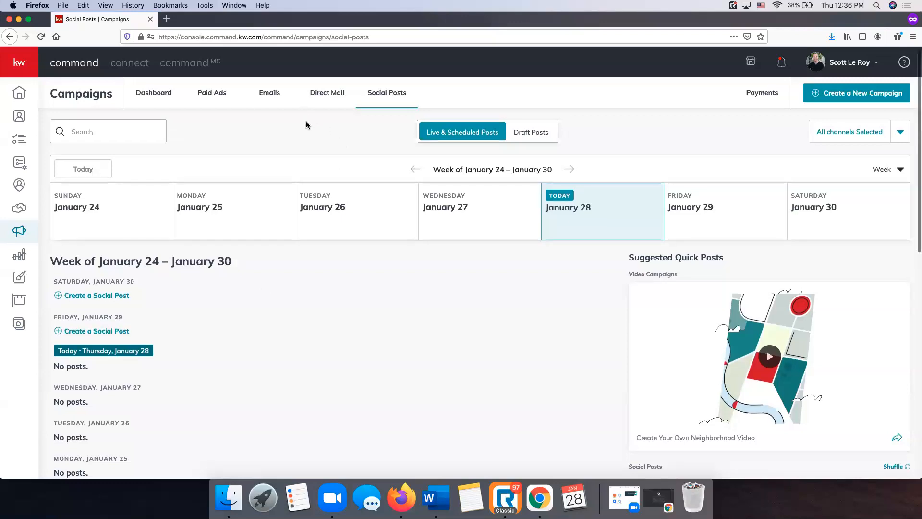
click(845, 95)
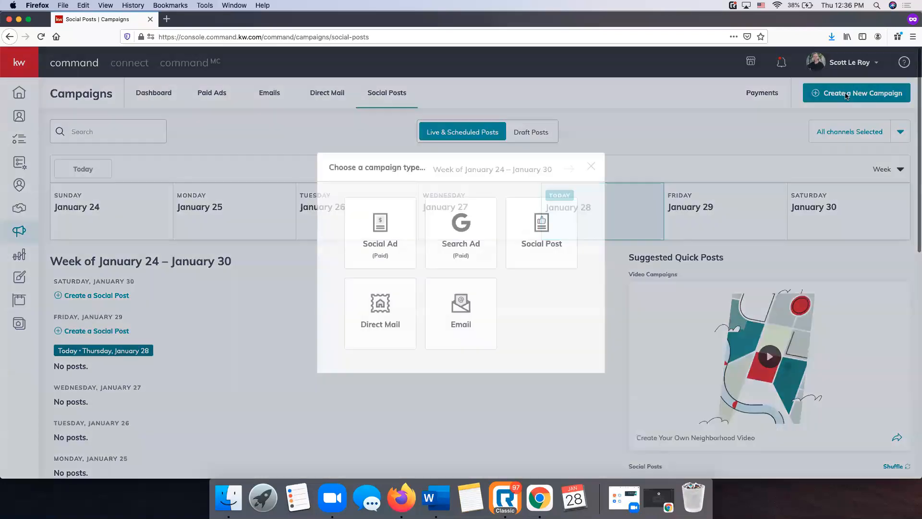
click(591, 166)
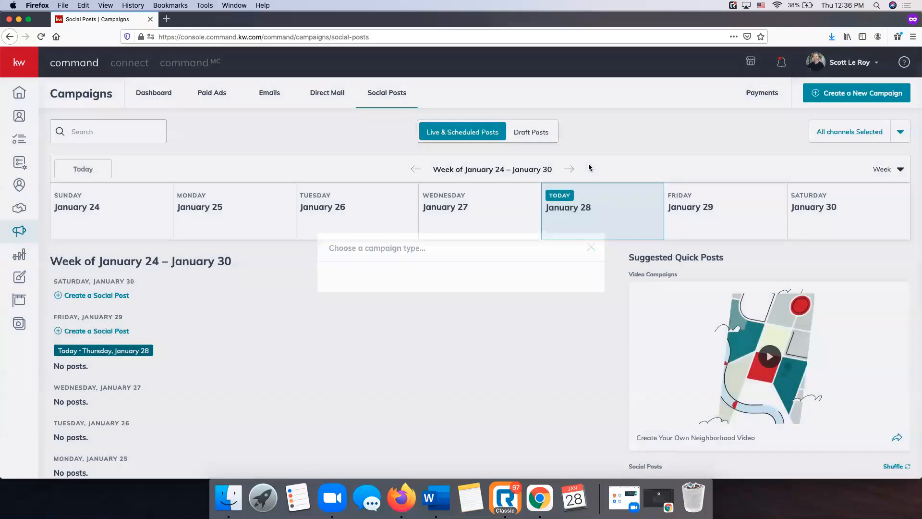
Go to the Emails tab and open Configure Lists to see Email List with 55 contacts
click(268, 93)
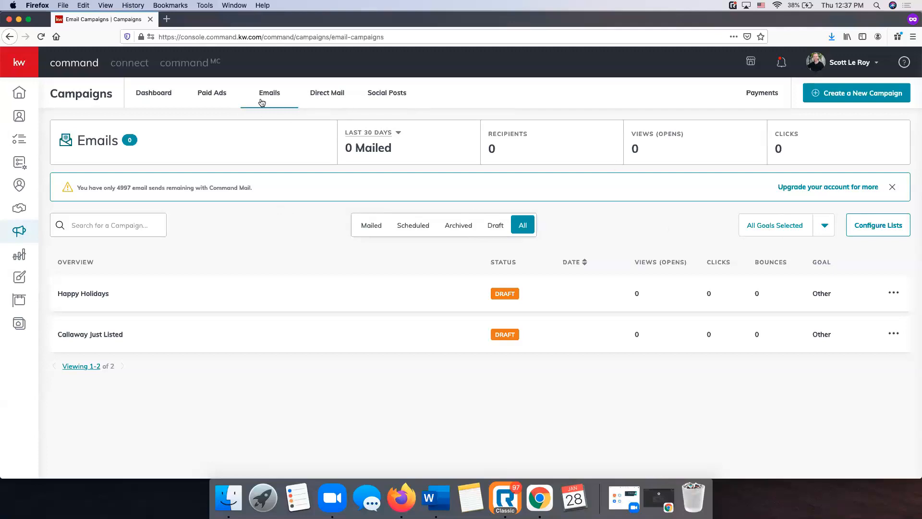
click(893, 235)
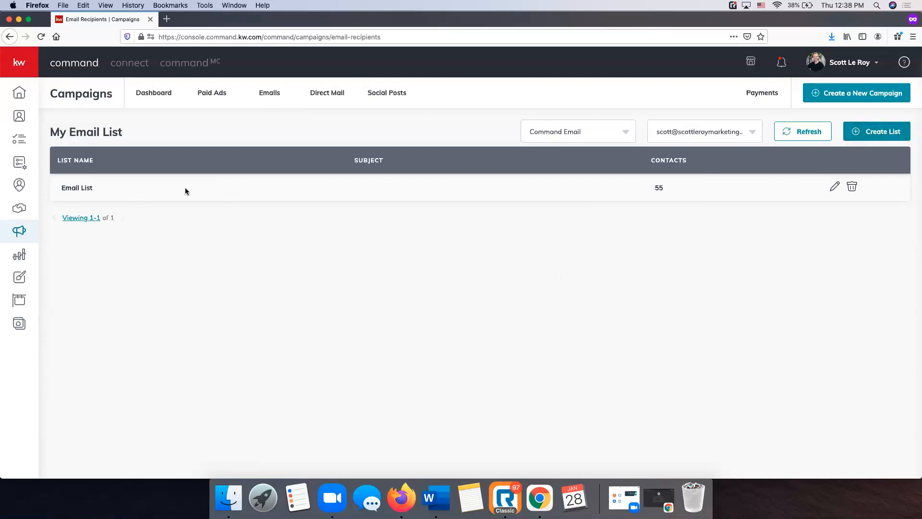
Create a new list and name it 'Email Blast List'
click(864, 137)
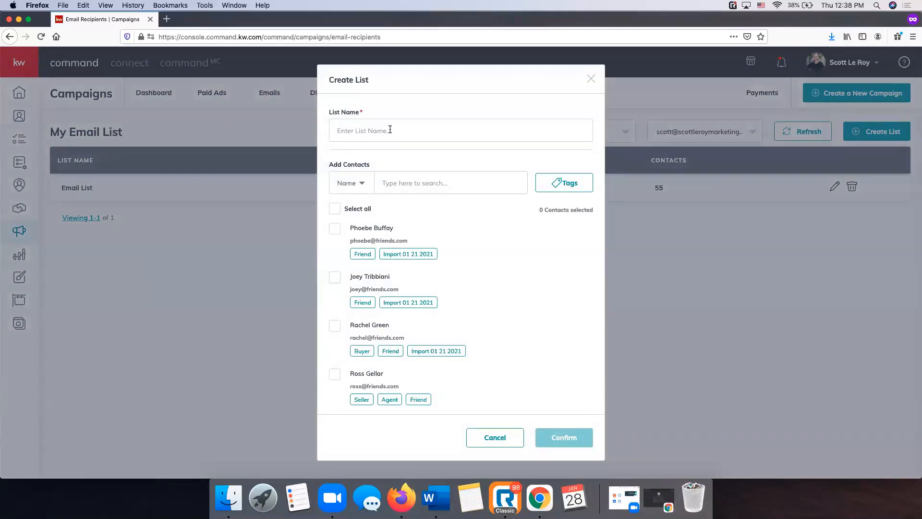
text(lass List 1 28)
key(super+a)
text(Email Blast List)
Look through the search-by fields and tag filter options without applying a filter
scroll(483, 206, down, 5)
scroll(483, 207, up, 5)
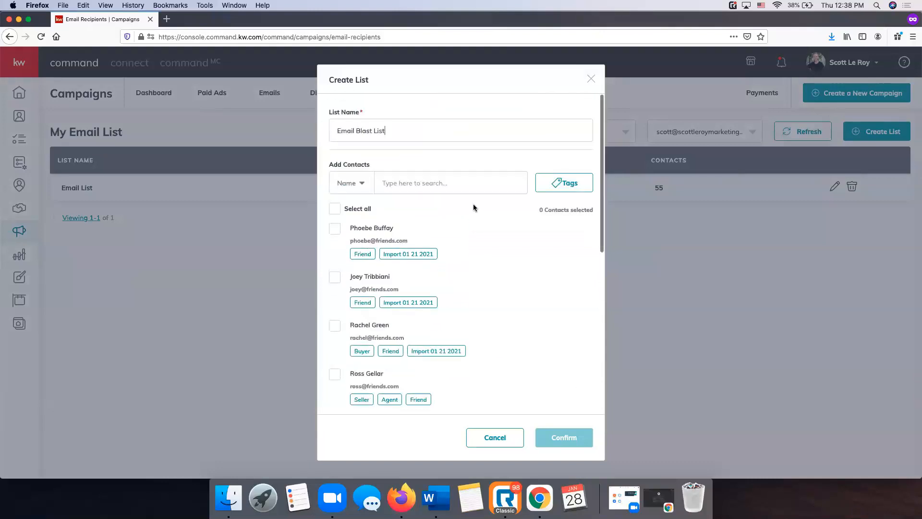
click(345, 183)
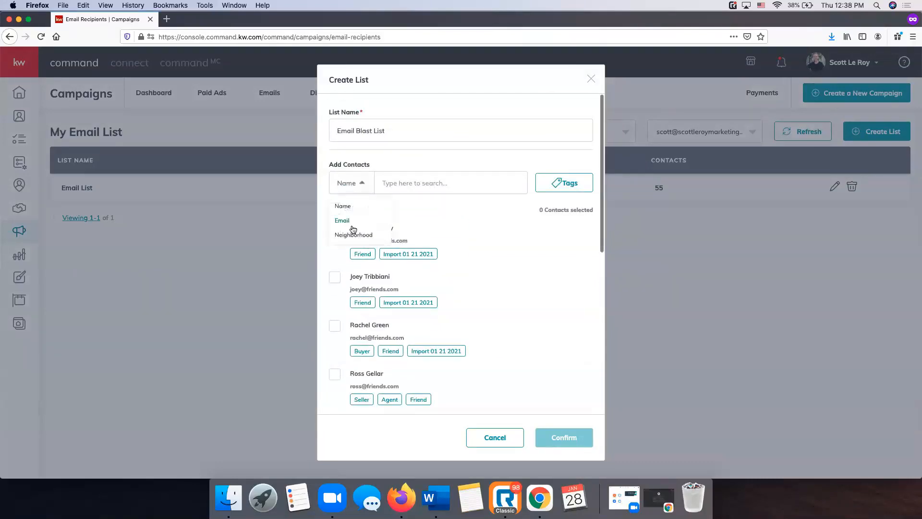
click(411, 182)
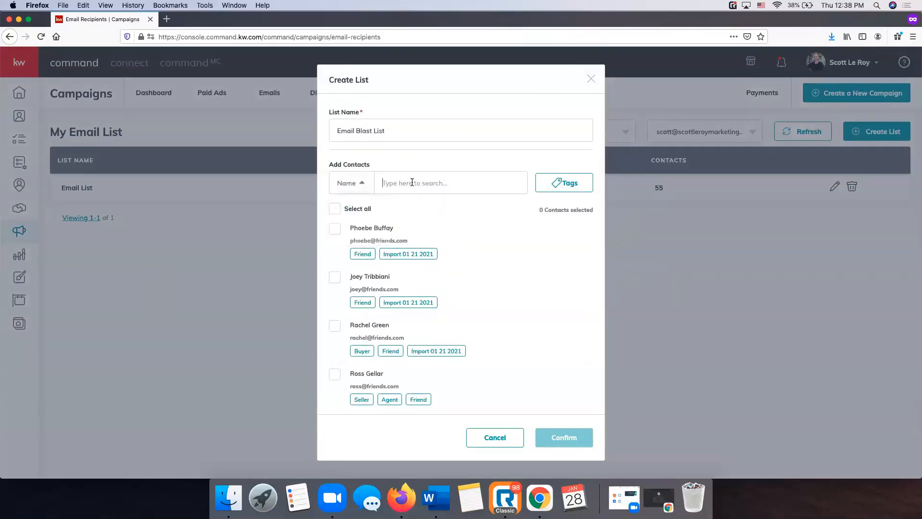
click(577, 184)
scroll(539, 274, down, 10)
scroll(540, 277, up, 10)
click(475, 182)
scroll(403, 272, down, 10)
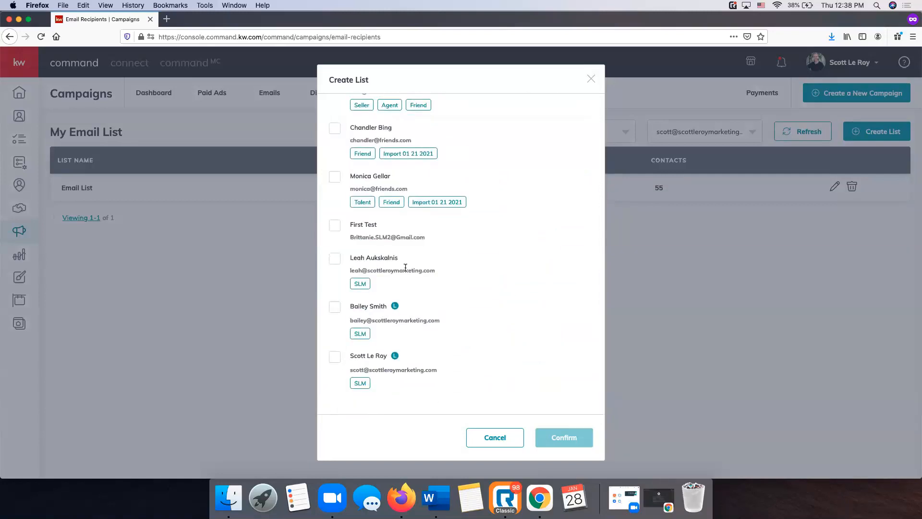
scroll(338, 363, up, 1)
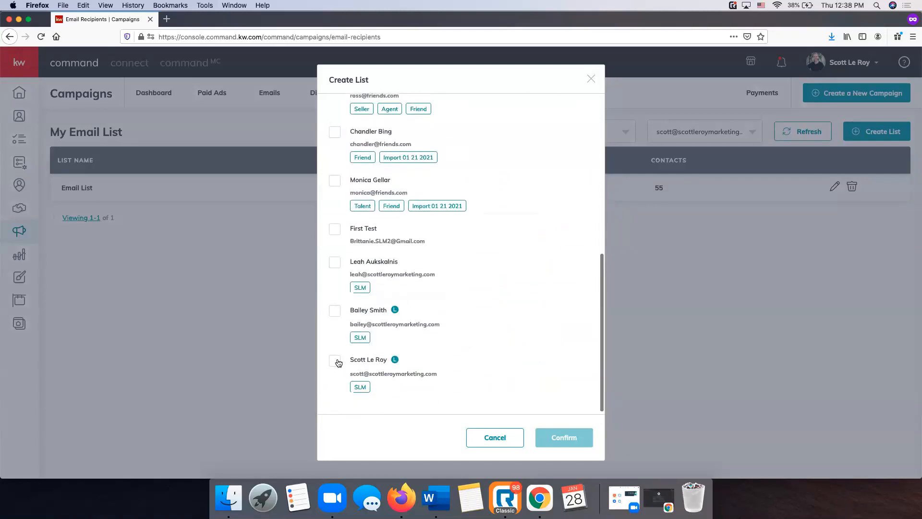
Tick the three SLM-tagged contacts and scroll back to the top
click(334, 362)
click(335, 311)
click(335, 262)
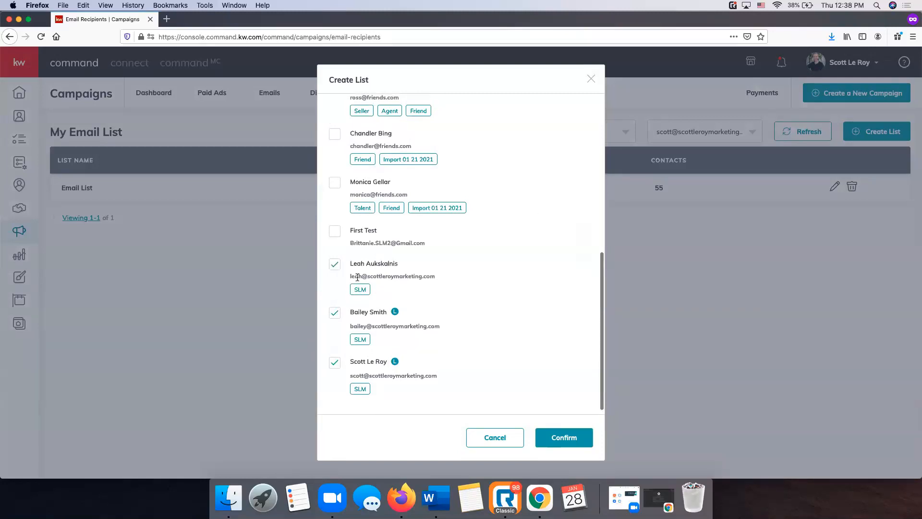
scroll(358, 278, up, 8)
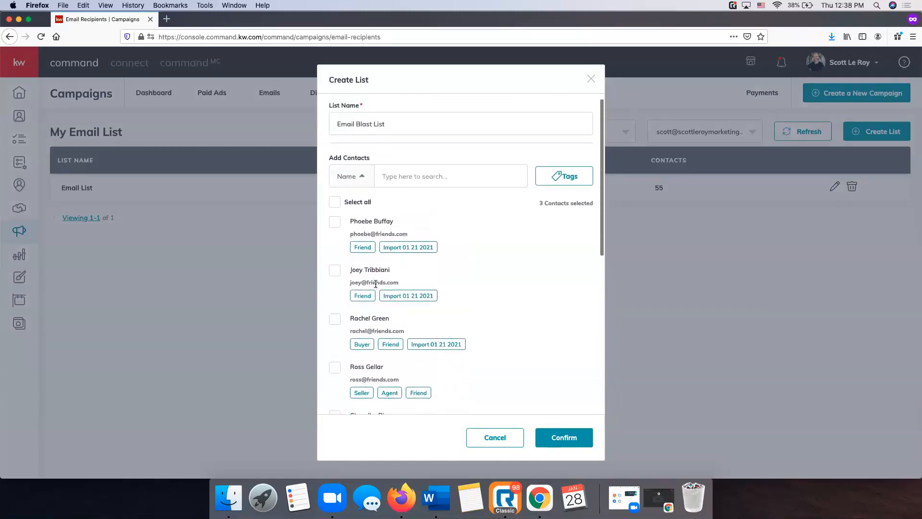
scroll(448, 296, down, 7)
scroll(448, 296, up, 3)
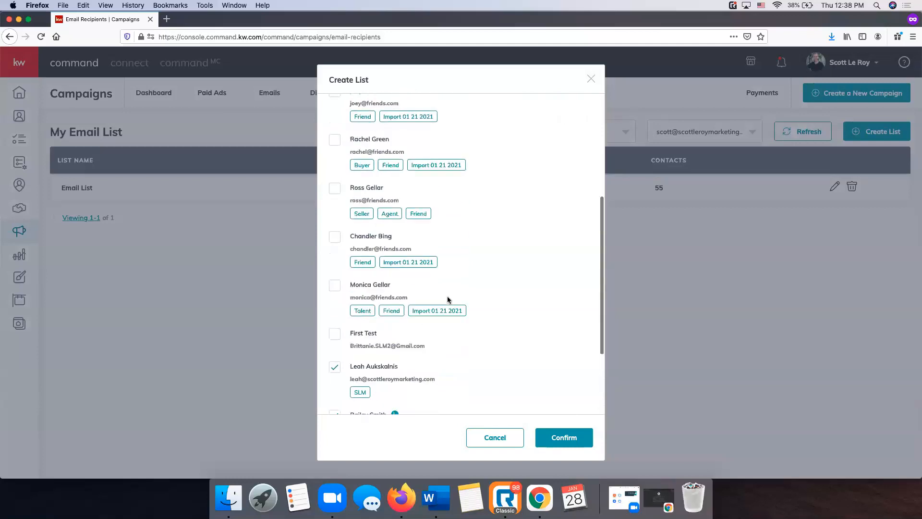
scroll(447, 296, up, 4)
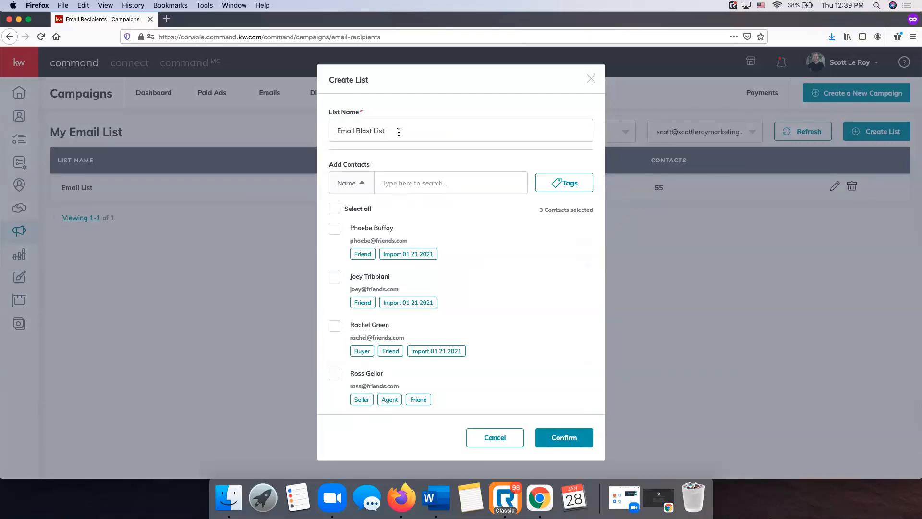
Confirm creation of Email Blast List with its 3 selected contacts
click(569, 439)
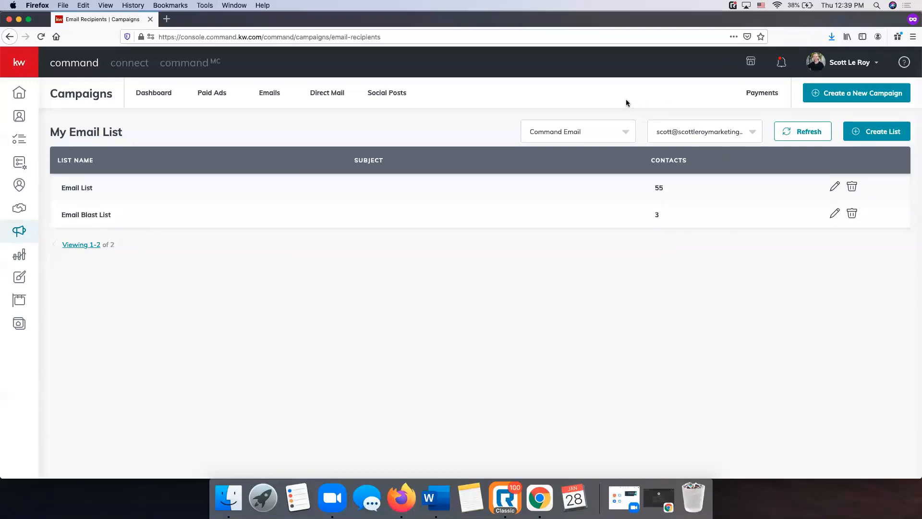
Edit Email Blast List and filter its contacts by the friends tag
click(835, 215)
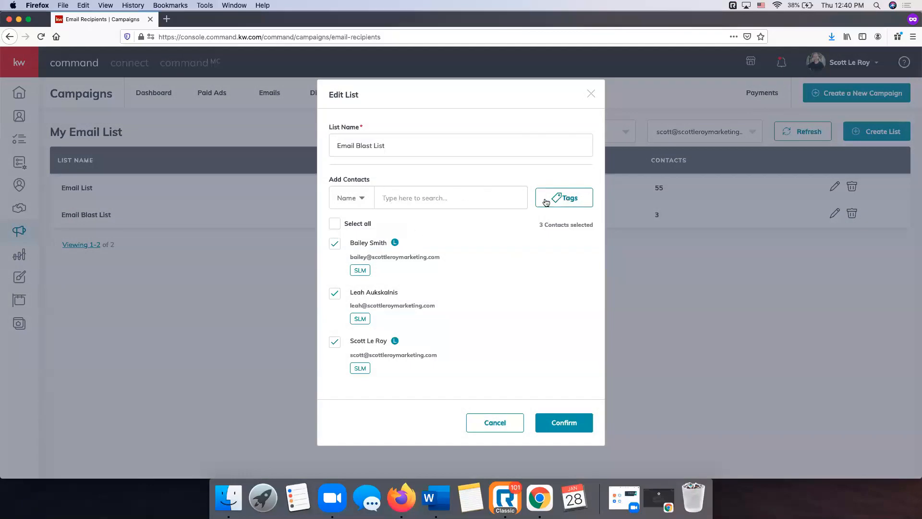
click(568, 204)
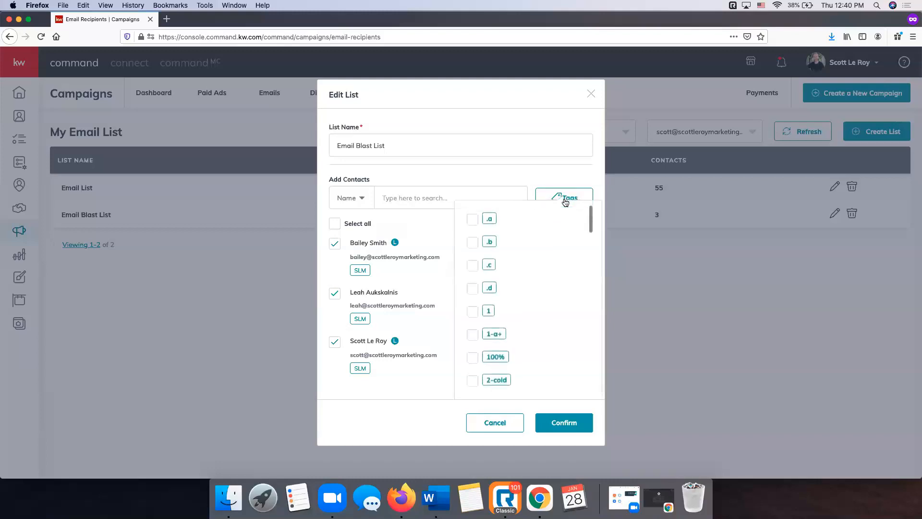
scroll(516, 281, down, 20)
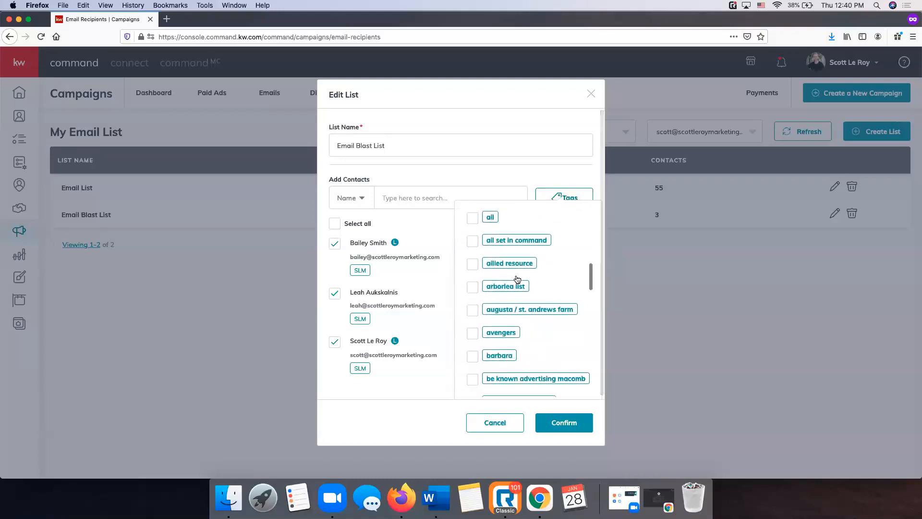
scroll(517, 280, down, 5)
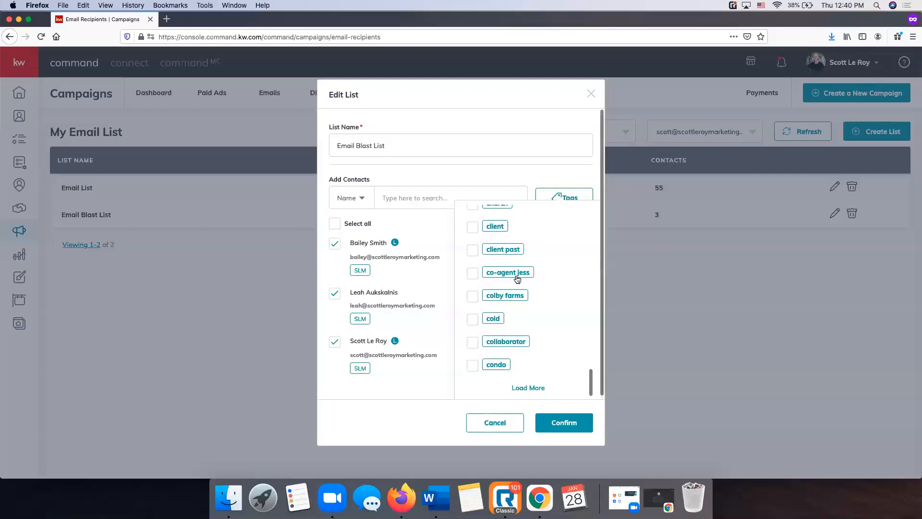
click(529, 388)
scroll(520, 297, down, 10)
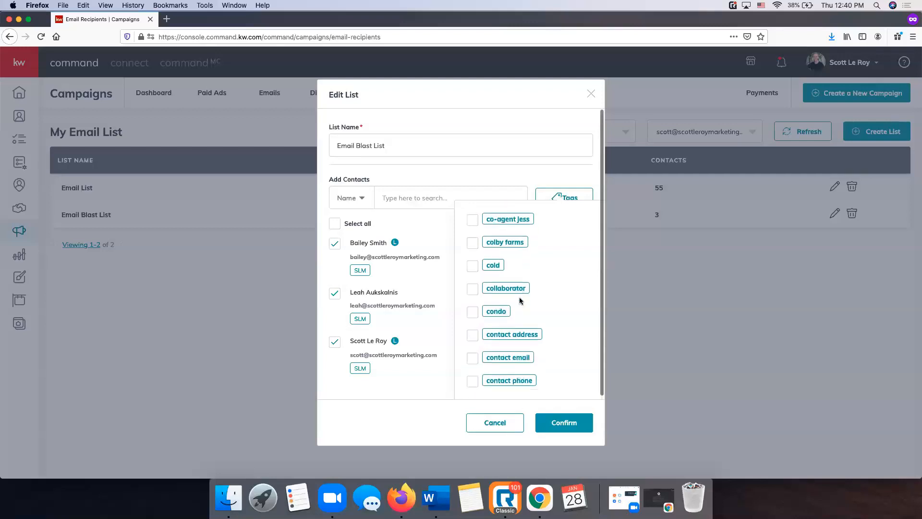
scroll(521, 302, up, 3)
scroll(521, 303, down, 10)
scroll(521, 302, down, 1)
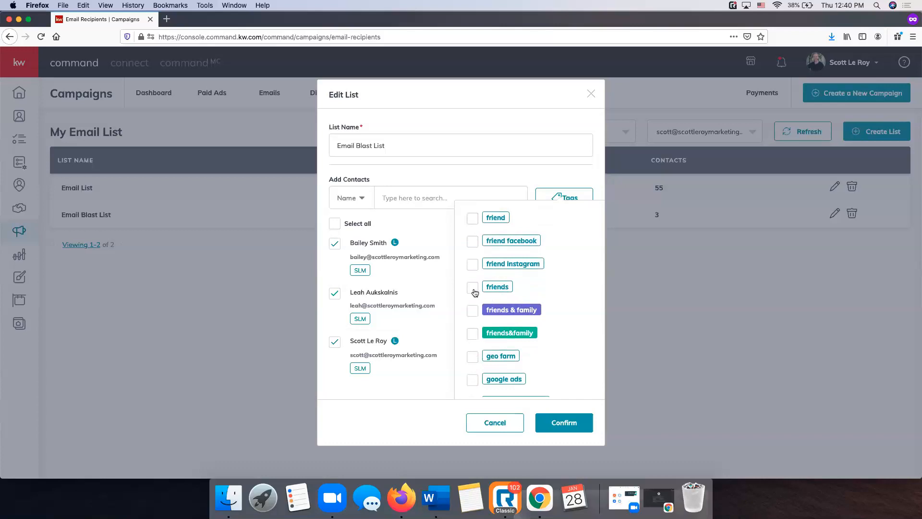
click(473, 291)
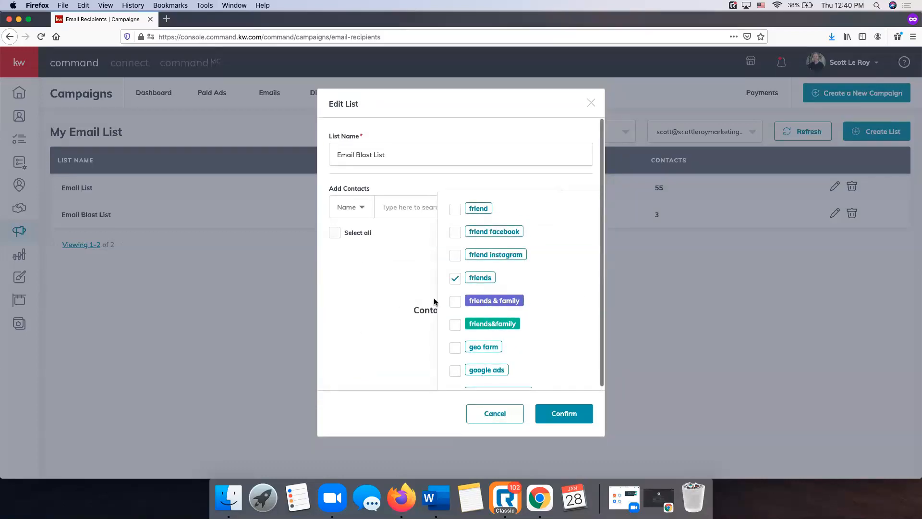
click(393, 292)
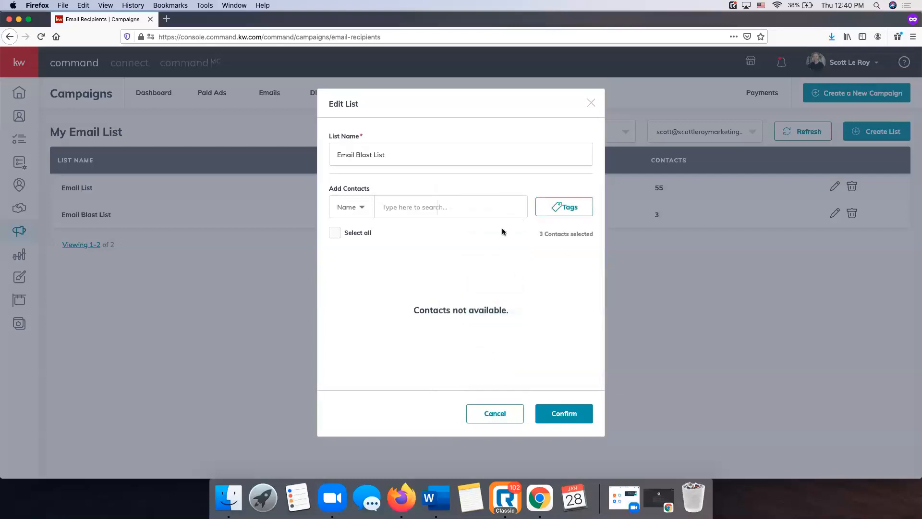
Remove the friends tag filter so all contacts show again
click(584, 208)
scroll(540, 273, down, 15)
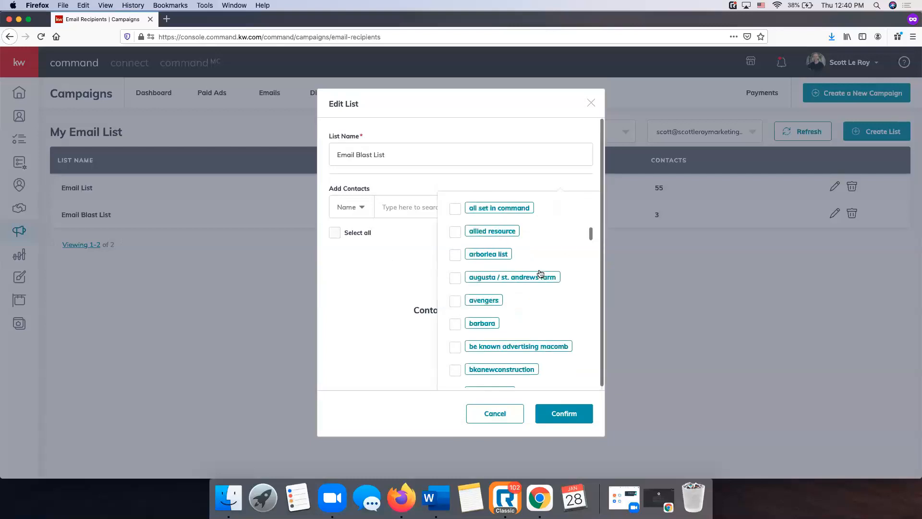
scroll(540, 274, down, 10)
scroll(540, 274, up, 6)
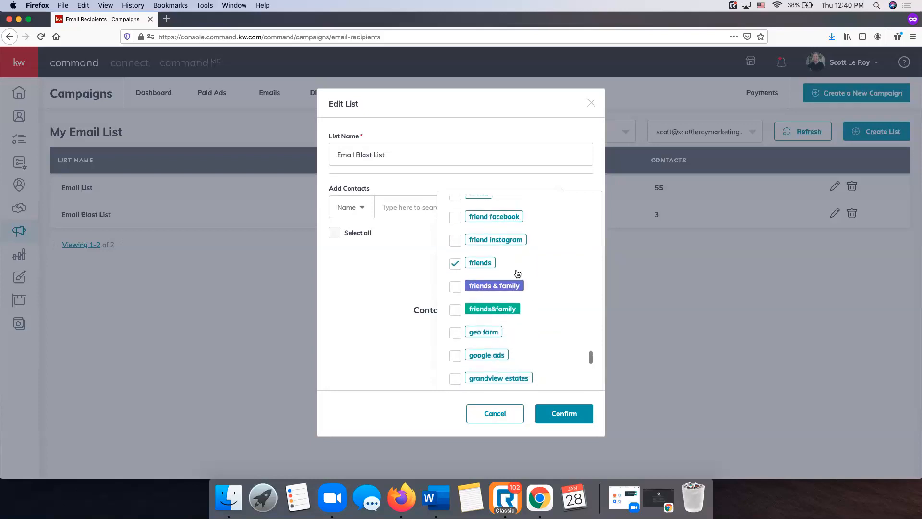
click(455, 264)
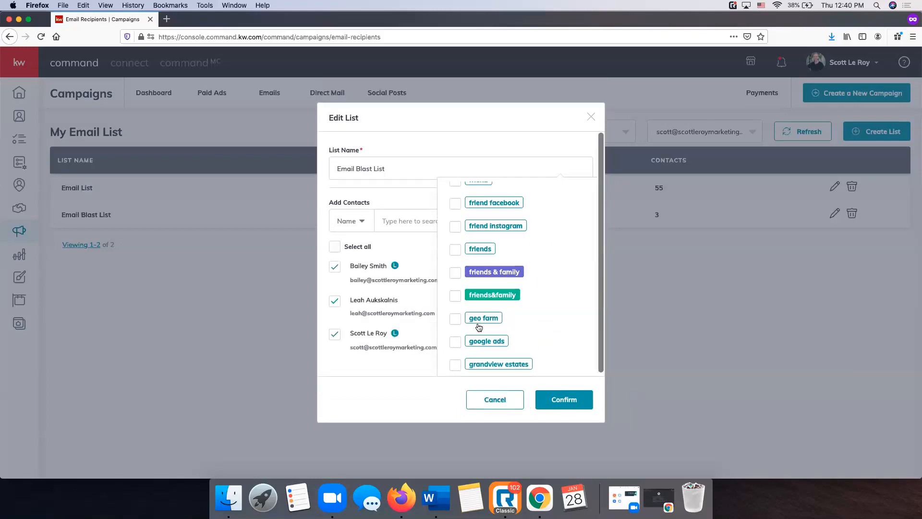
click(426, 271)
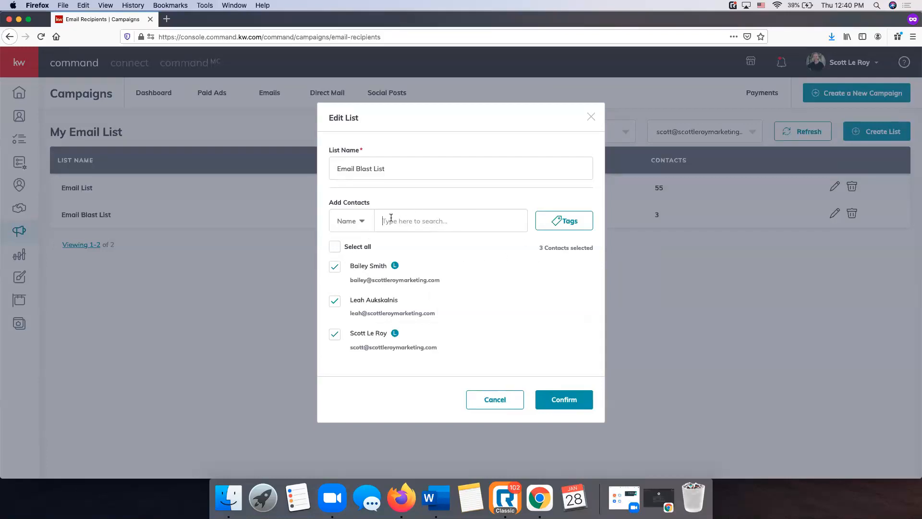
Search for a contact by name, clear the search, and filter by the friend tag
text(rachel)
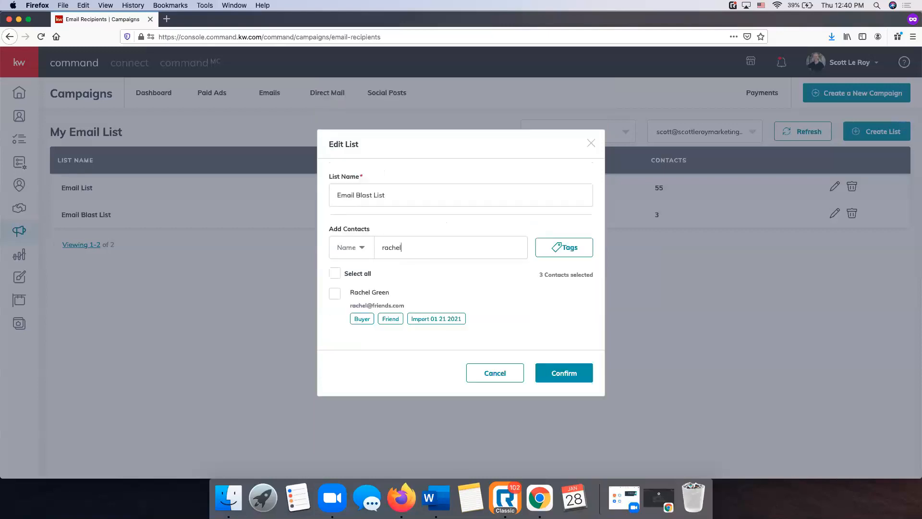
drag(412, 248, 372, 247)
key(BackSpace)
click(566, 221)
scroll(536, 254, down, 15)
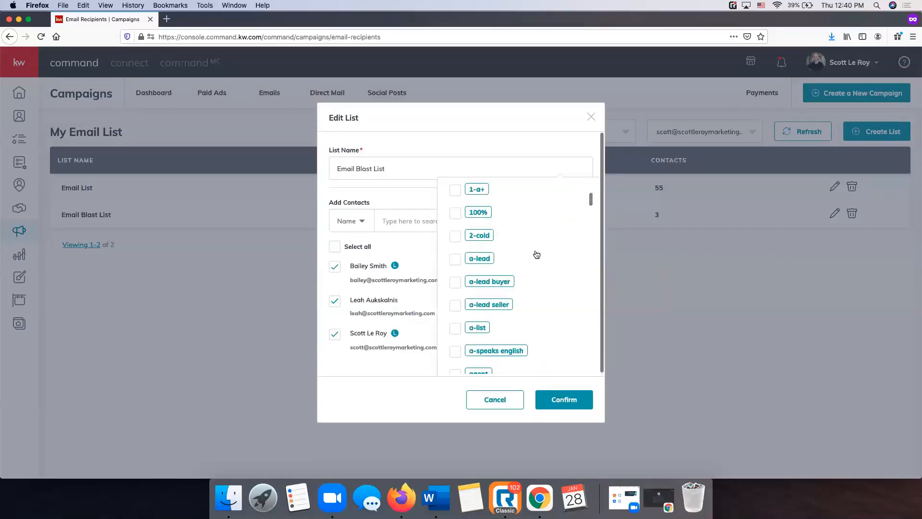
scroll(536, 254, down, 20)
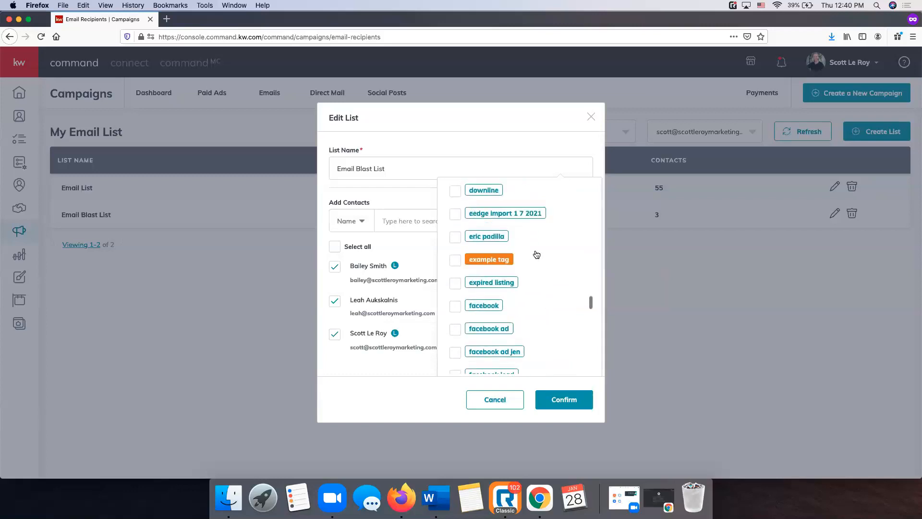
scroll(536, 254, up, 5)
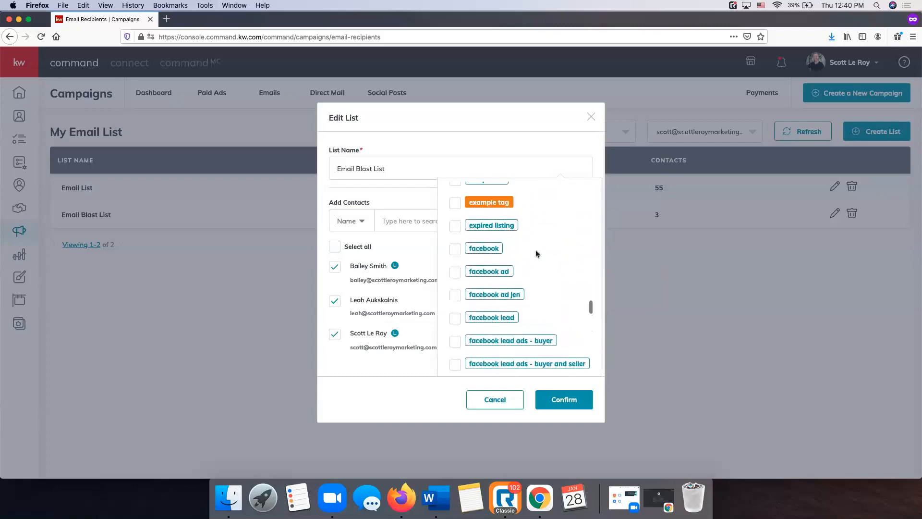
scroll(537, 254, down, 2)
scroll(536, 253, down, 15)
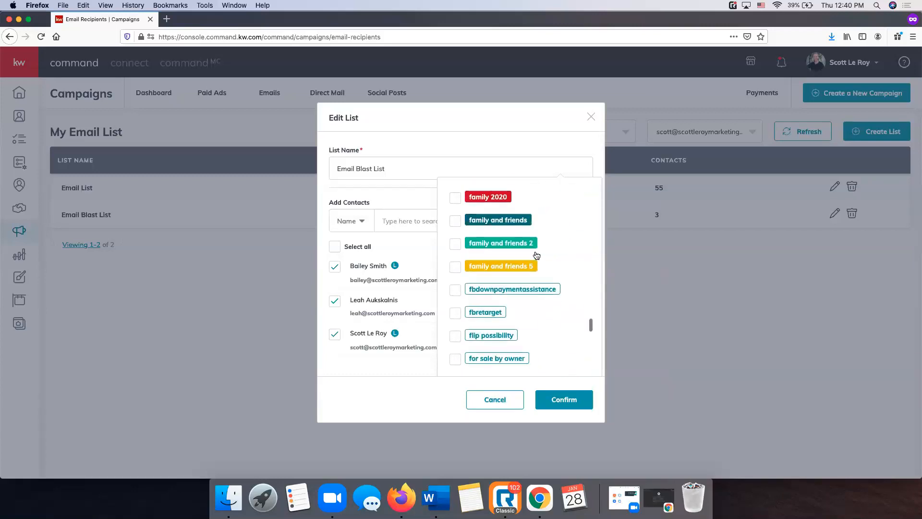
scroll(455, 284, down, 1)
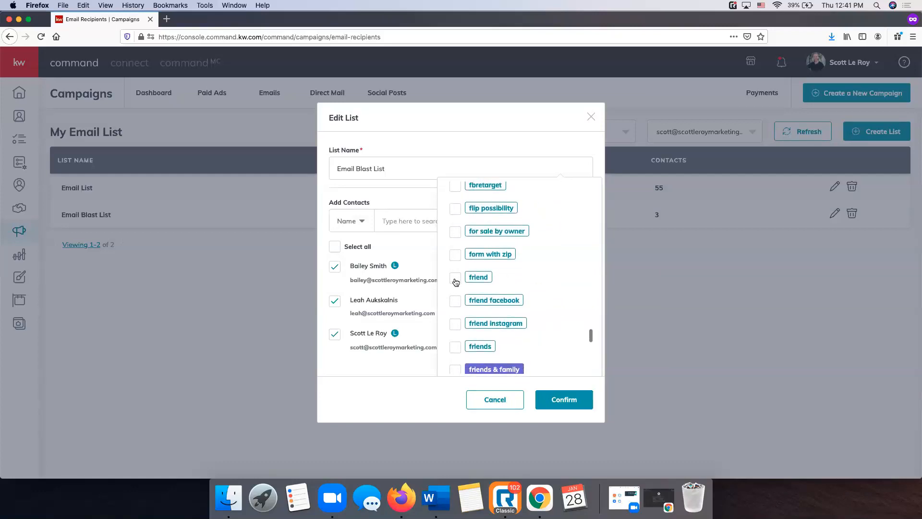
click(455, 285)
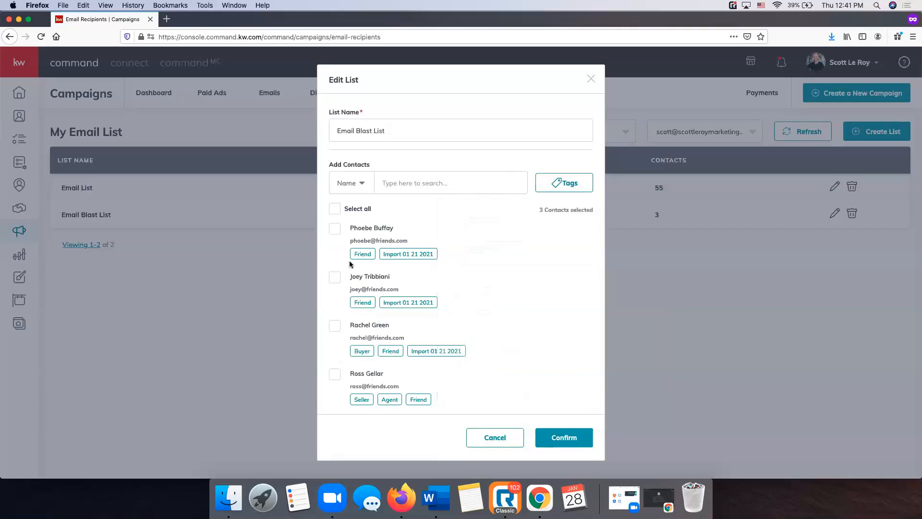
Tick the Buyer/Friend-tagged contact and save Email Blast List with 4 contacts
scroll(377, 262, down, 5)
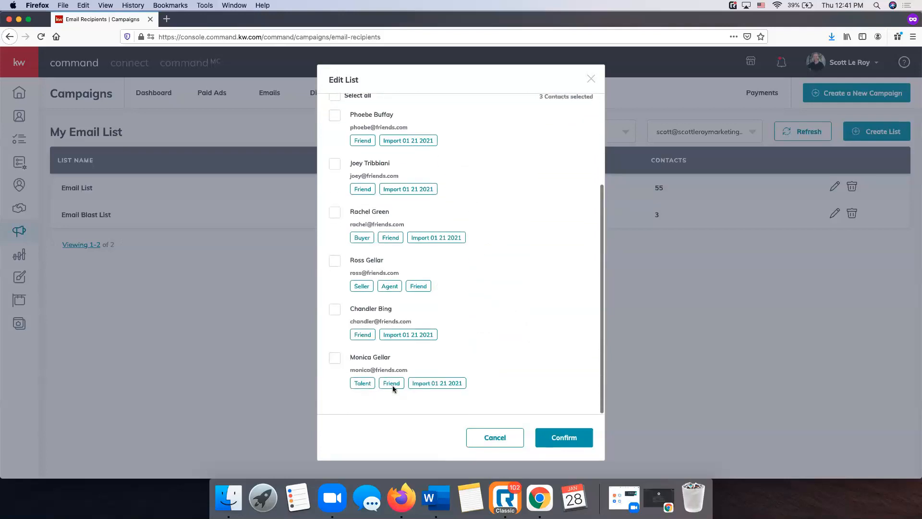
scroll(393, 380, up, 4)
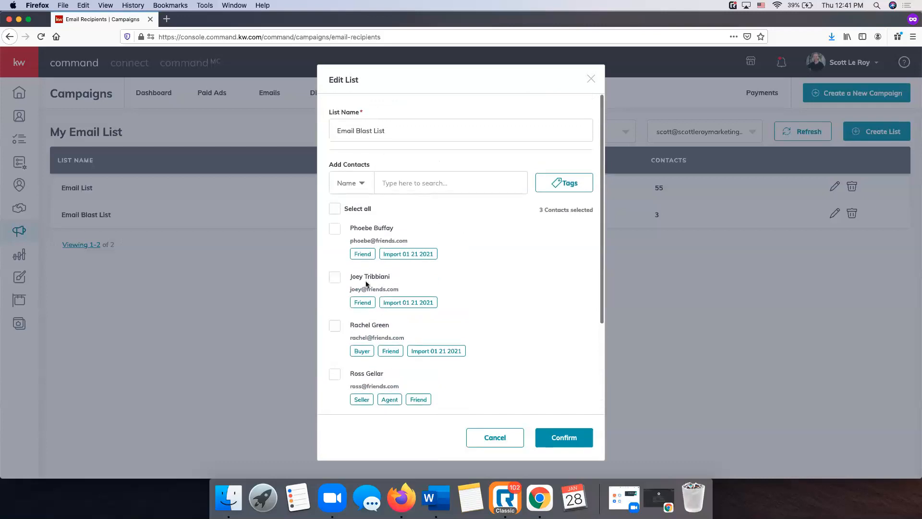
click(336, 328)
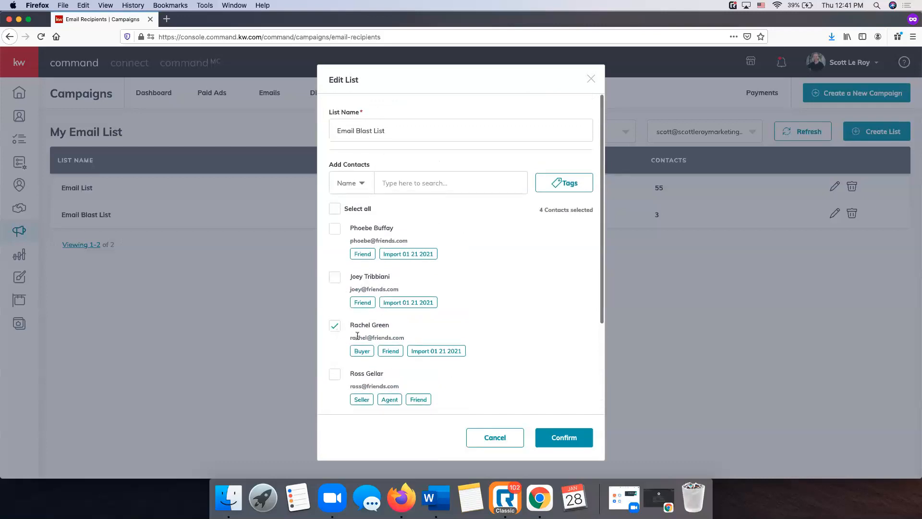
click(568, 439)
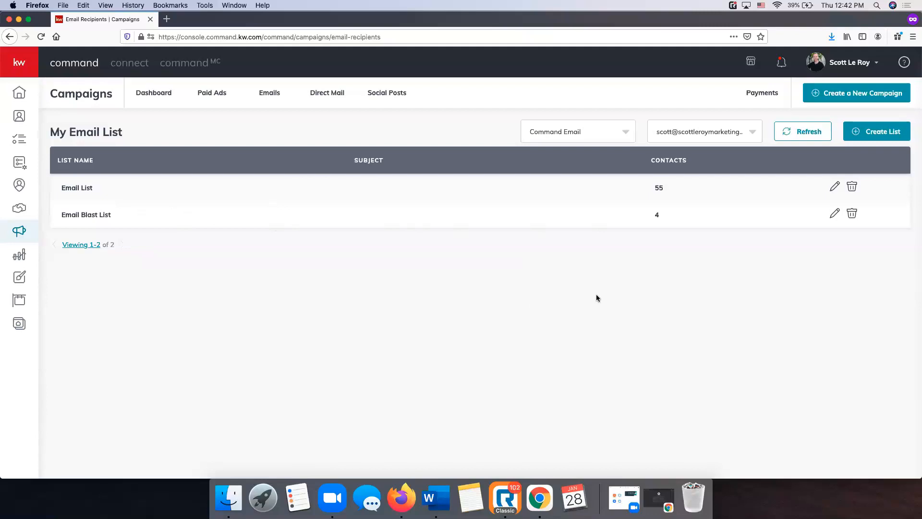
click(854, 94)
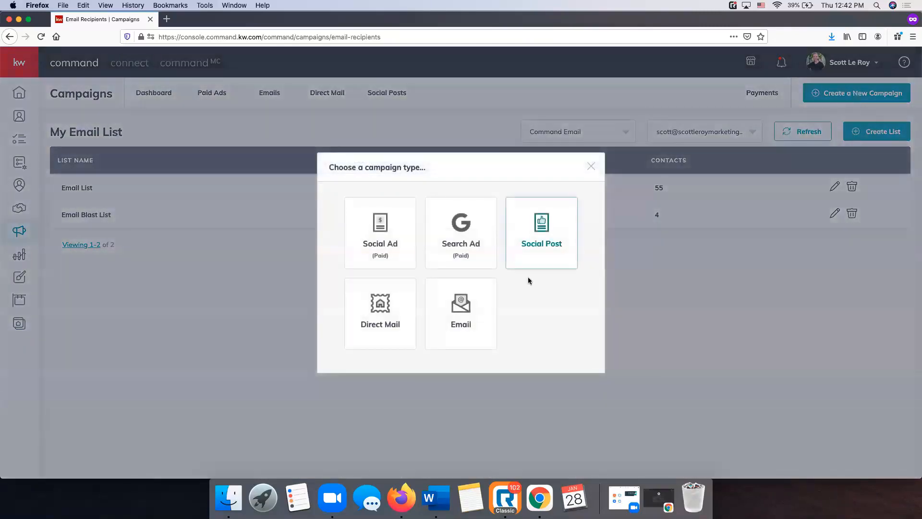
click(472, 307)
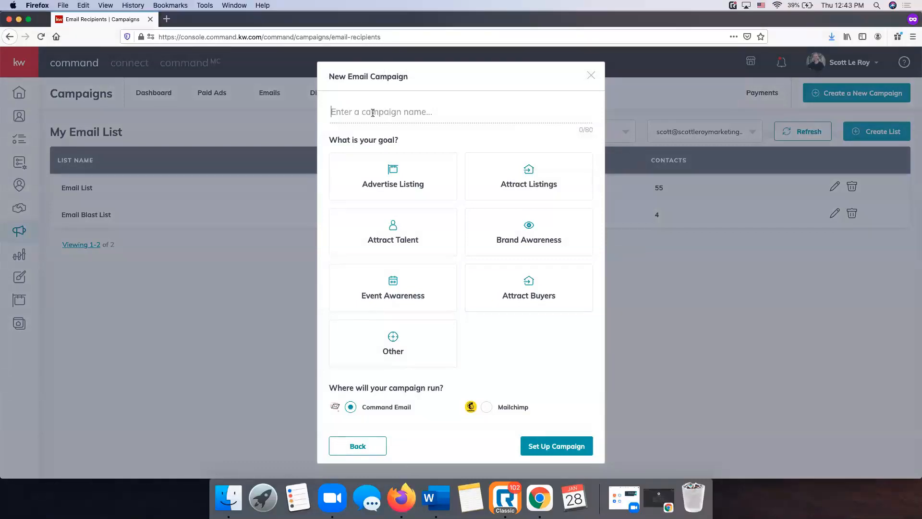
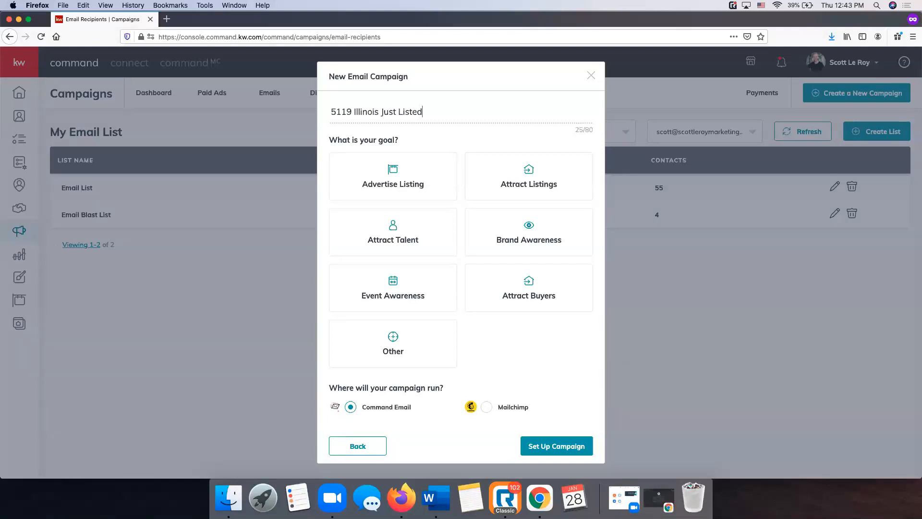
key(ctrl+Up)
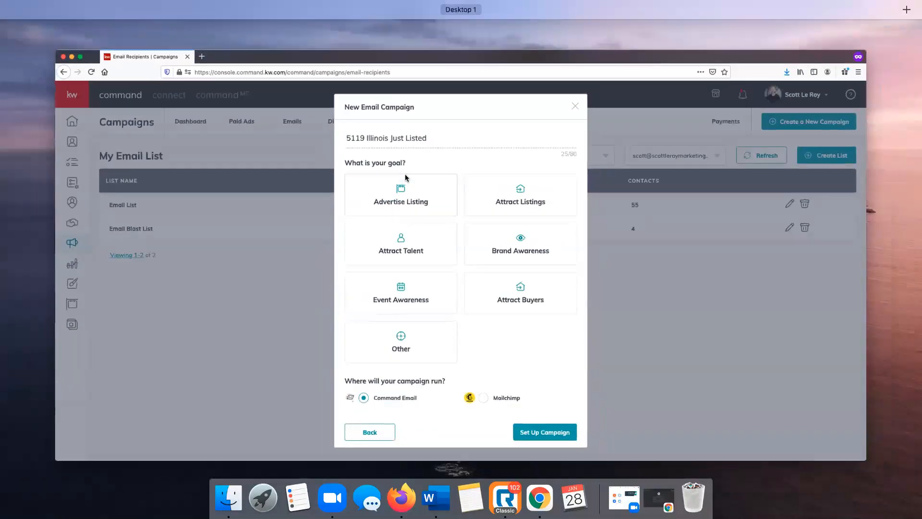
click(658, 235)
click(411, 179)
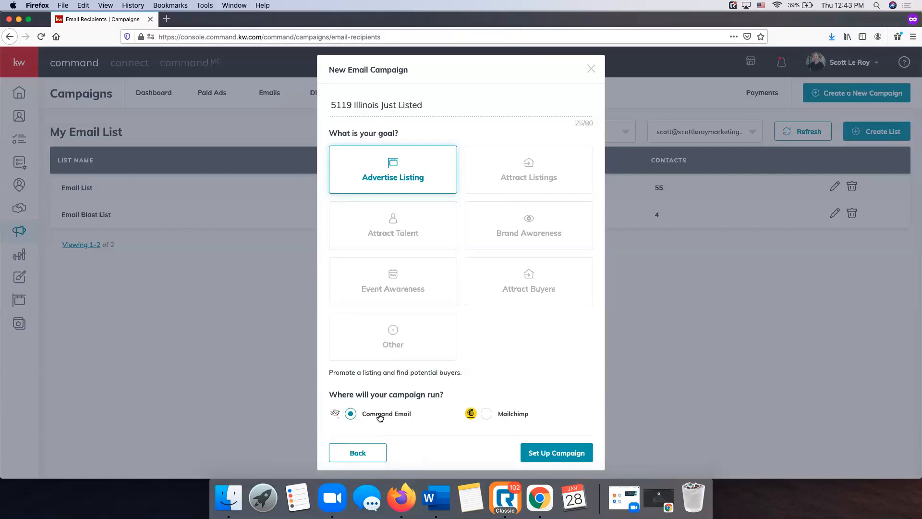
click(557, 455)
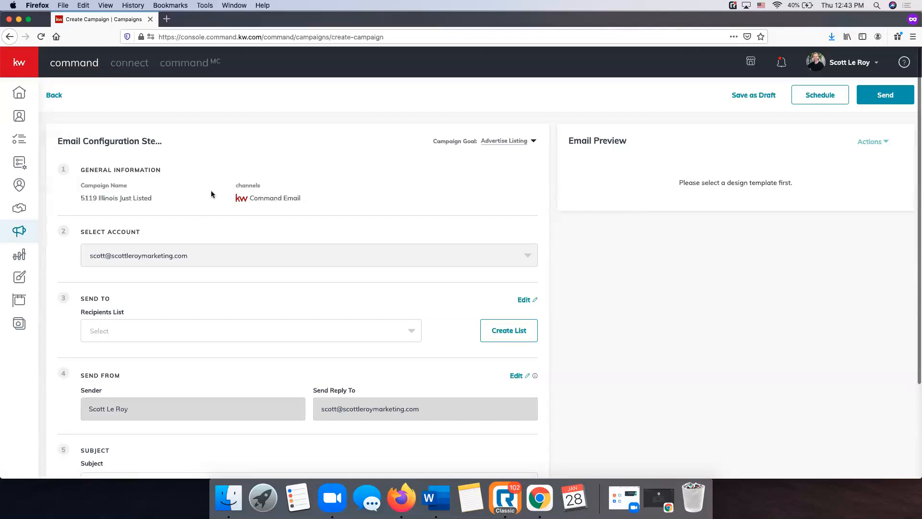
Send the campaign to the Email Blast List recipients list
scroll(211, 194, down, 2)
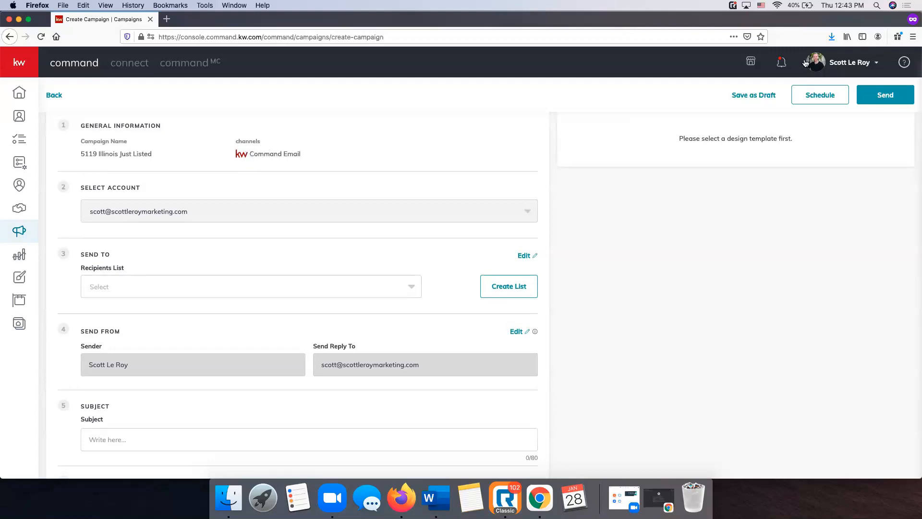
scroll(132, 207, up, 2)
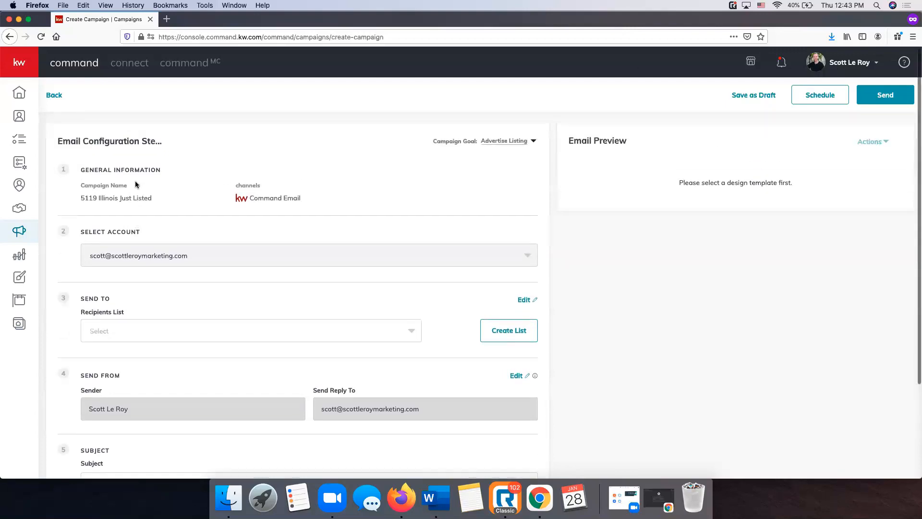
scroll(136, 185, down, 3)
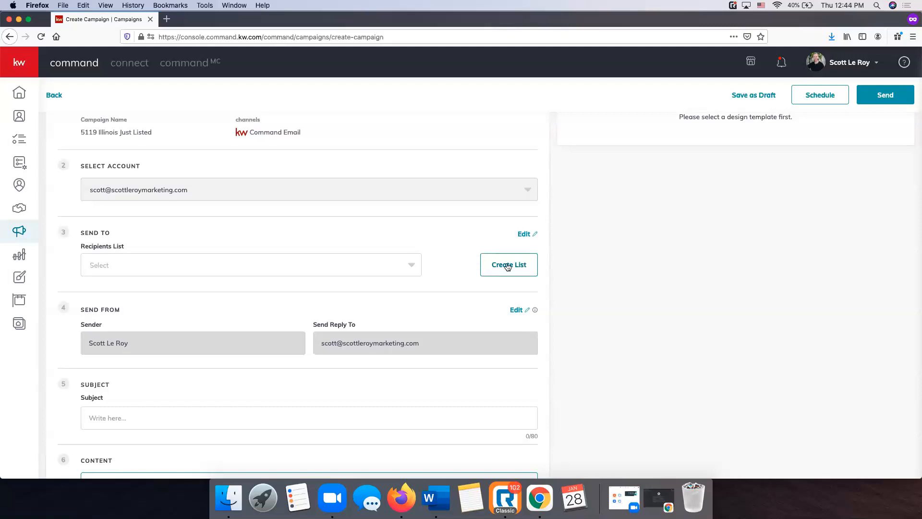
click(249, 266)
click(144, 312)
Enter the email subject 'Just Listed in Nashville!'
scroll(136, 300, down, 2)
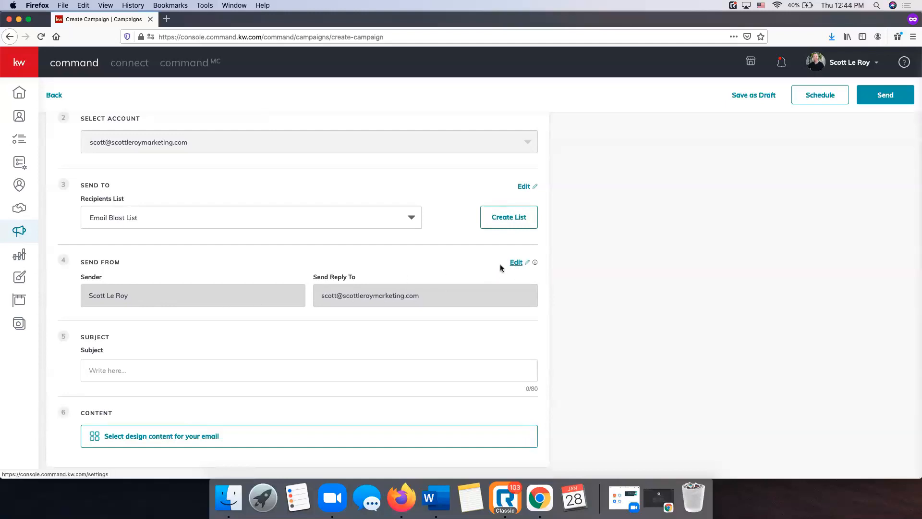
scroll(497, 269, up, 3)
scroll(497, 269, down, 3)
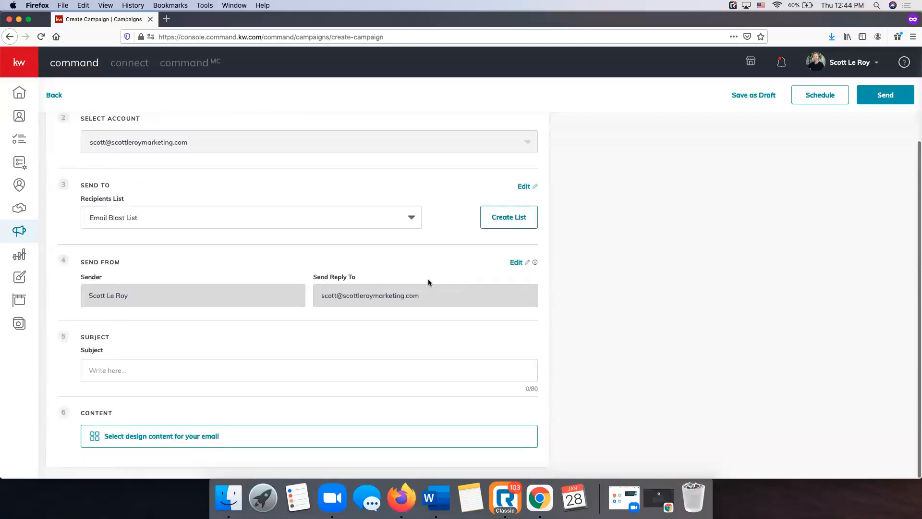
click(817, 64)
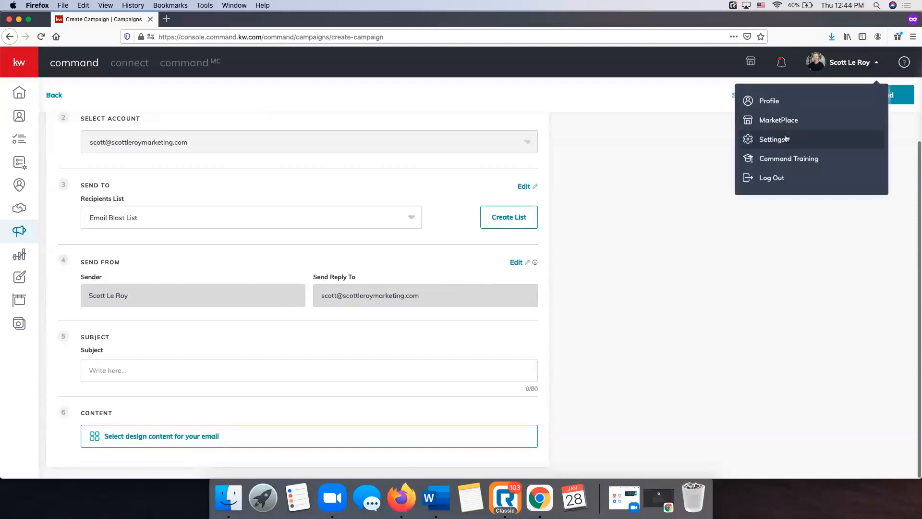
click(445, 119)
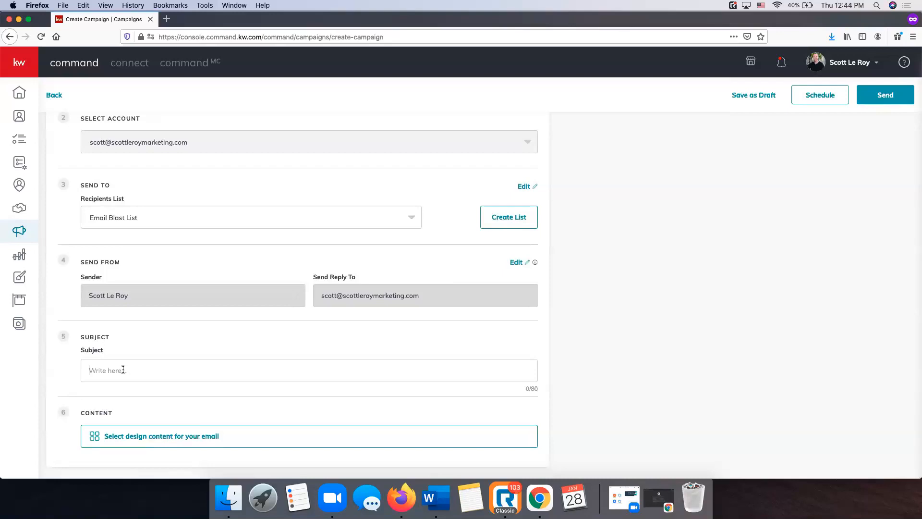
text(Just Listed in Nashville!)
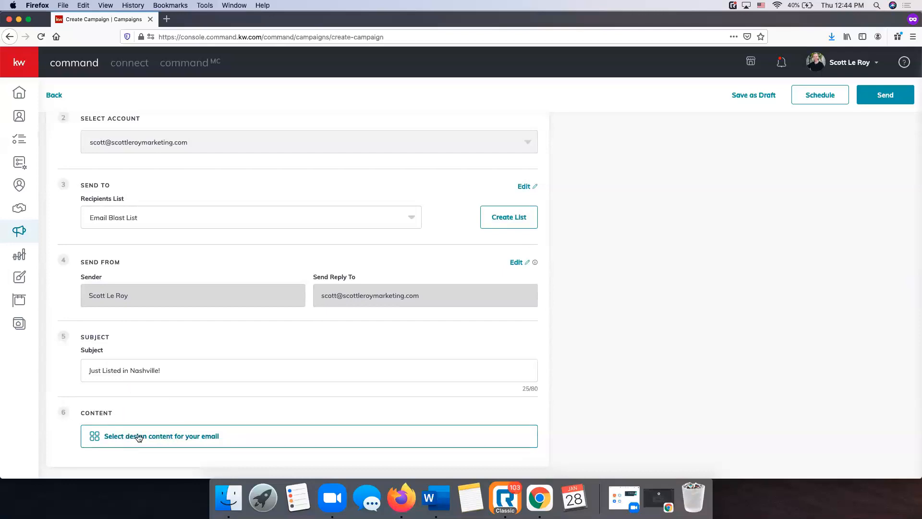
click(168, 437)
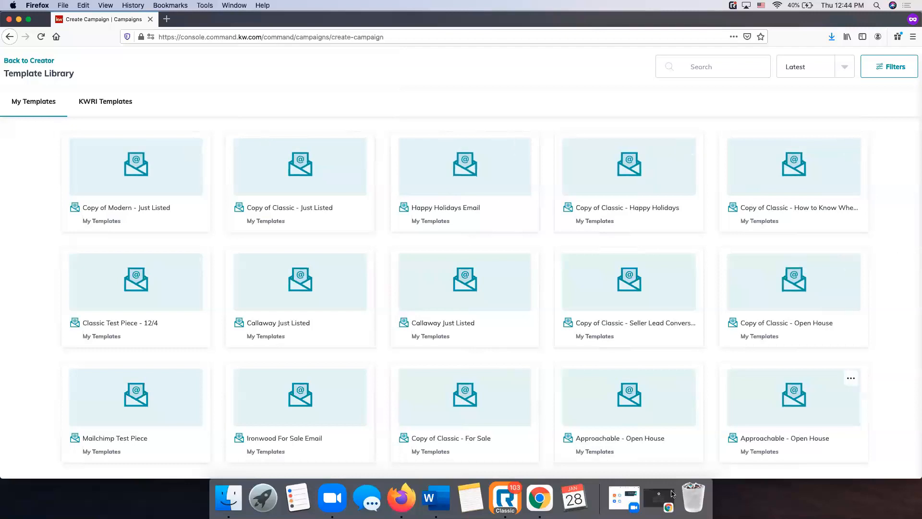
Load all KWRI templates and start the email from a copy of Modern - Just Listed
mouse_move(354, 303)
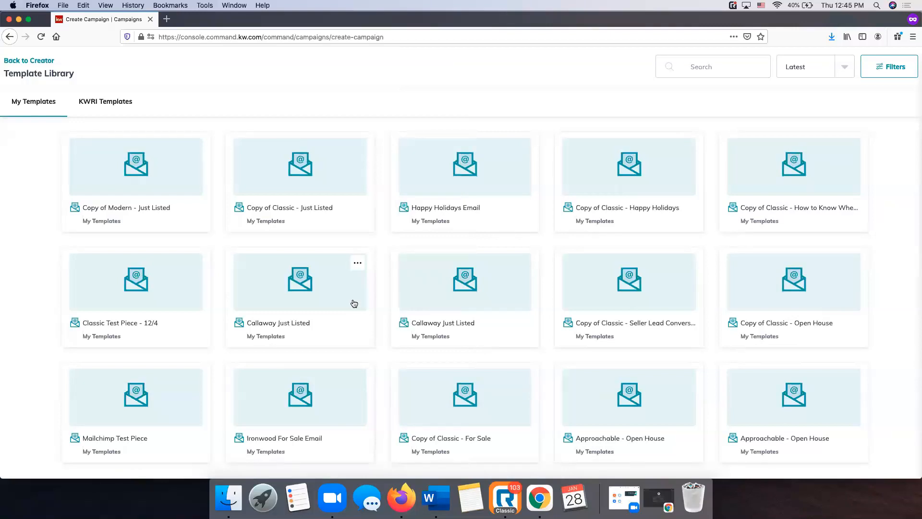
click(116, 106)
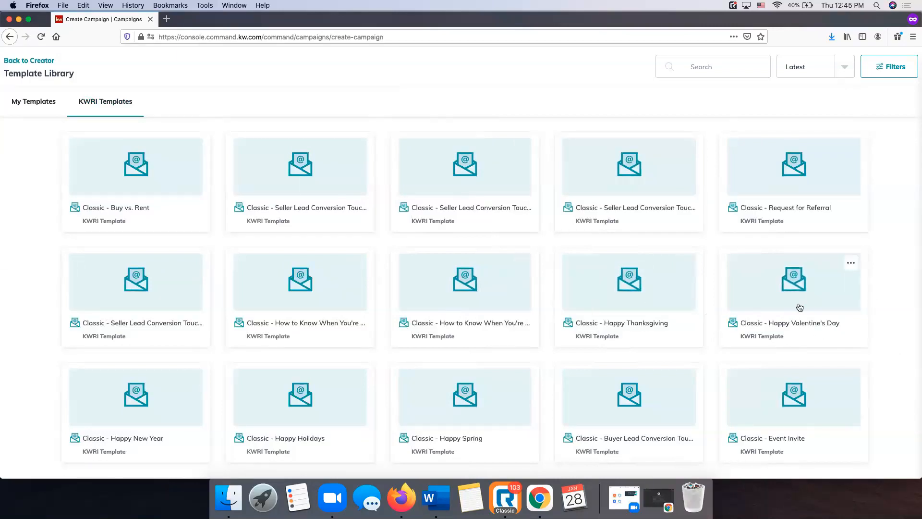
scroll(806, 307, down, 5)
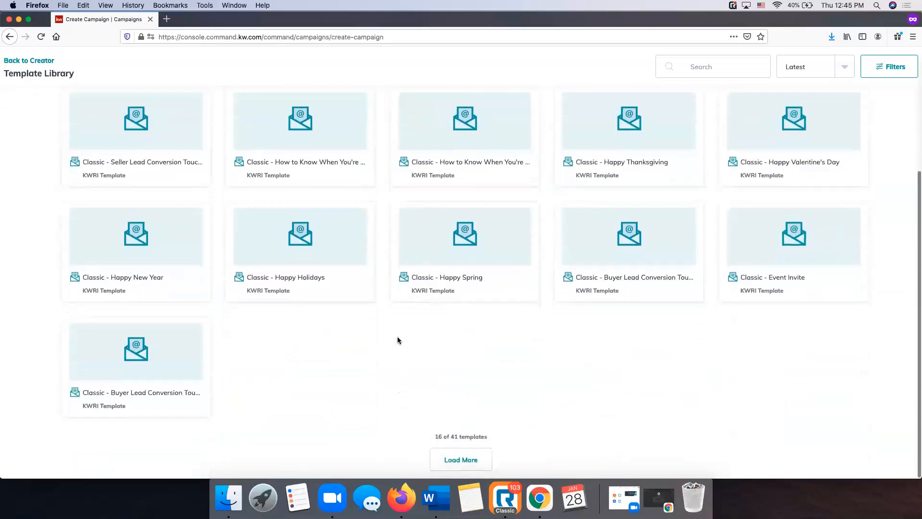
click(469, 459)
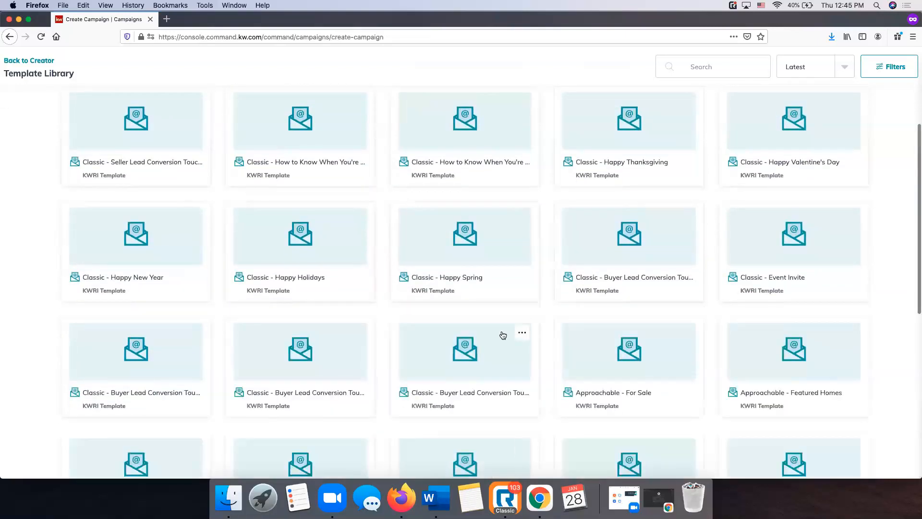
scroll(503, 335, down, 2)
scroll(503, 335, down, 8)
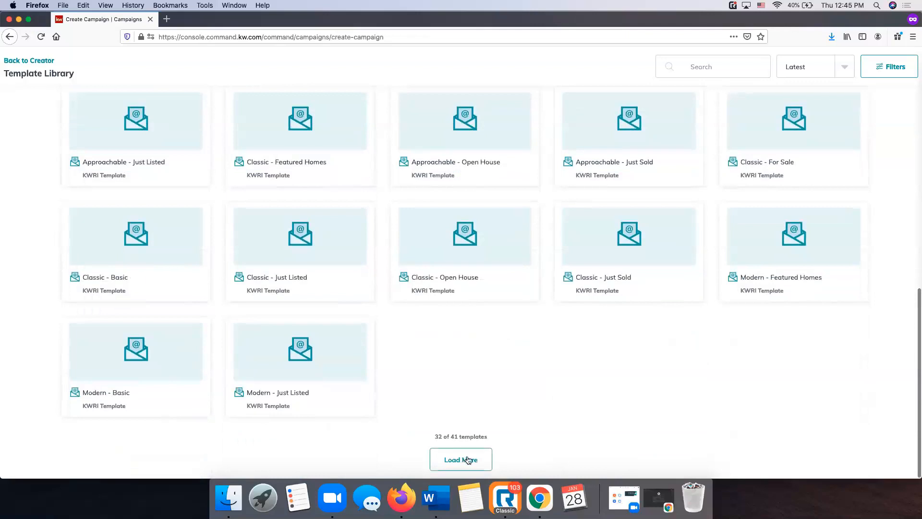
click(473, 460)
scroll(629, 375, down, 1)
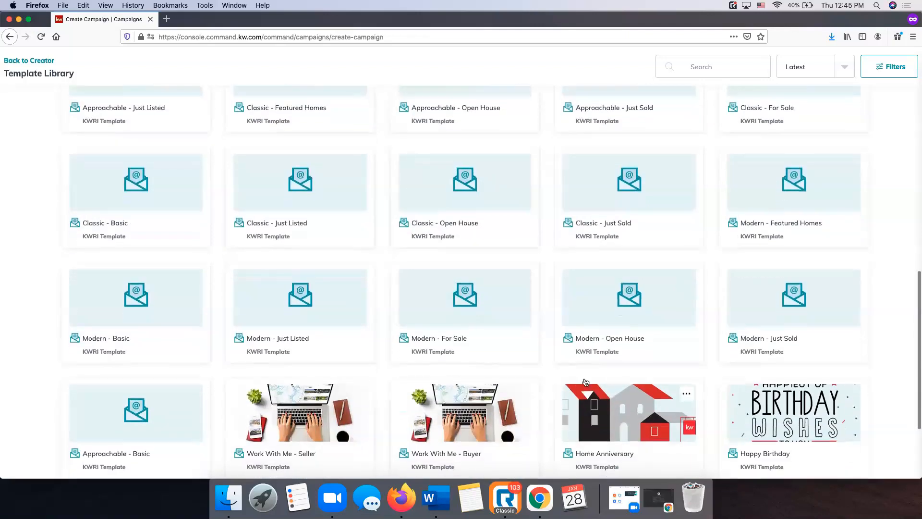
scroll(495, 337, down, 3)
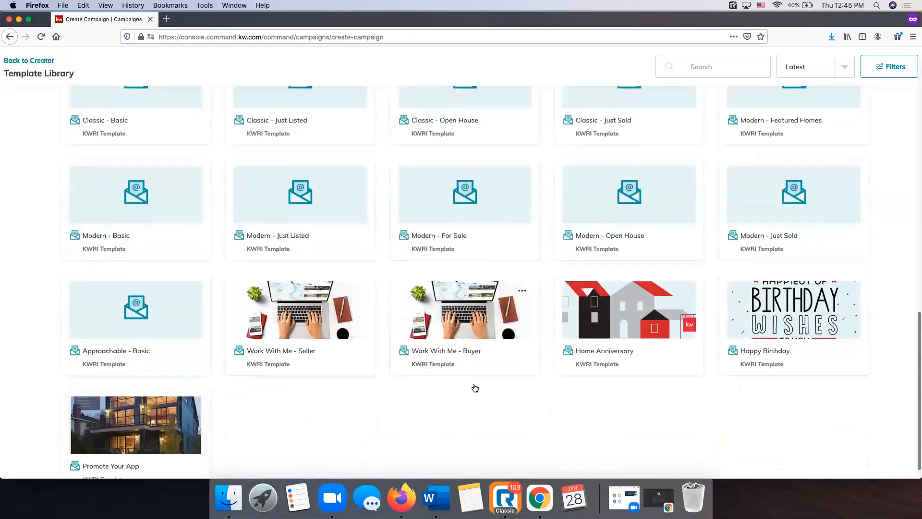
scroll(426, 412, up, 2)
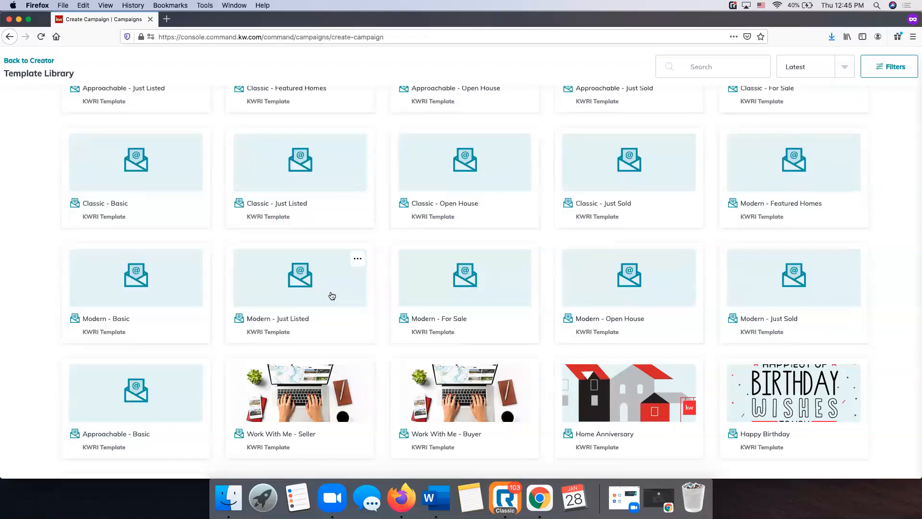
scroll(332, 295, up, 10)
scroll(331, 295, down, 1)
scroll(332, 296, down, 12)
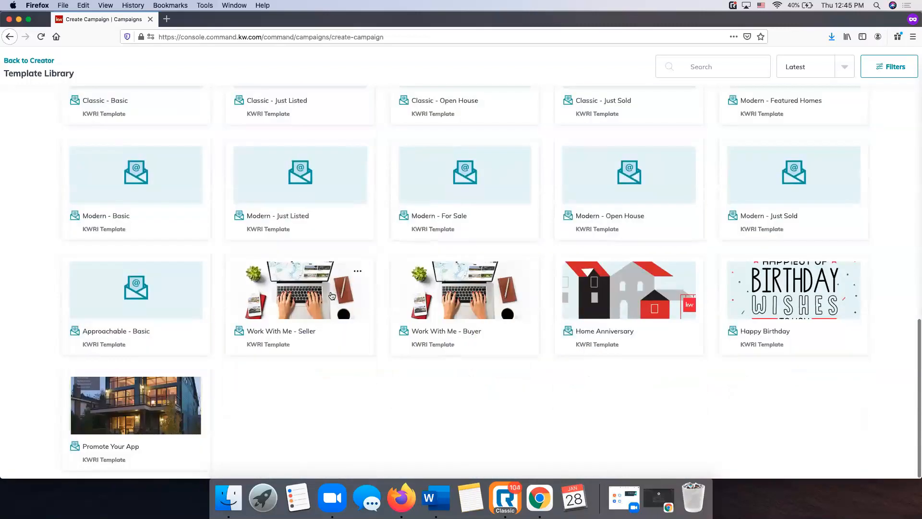
click(298, 183)
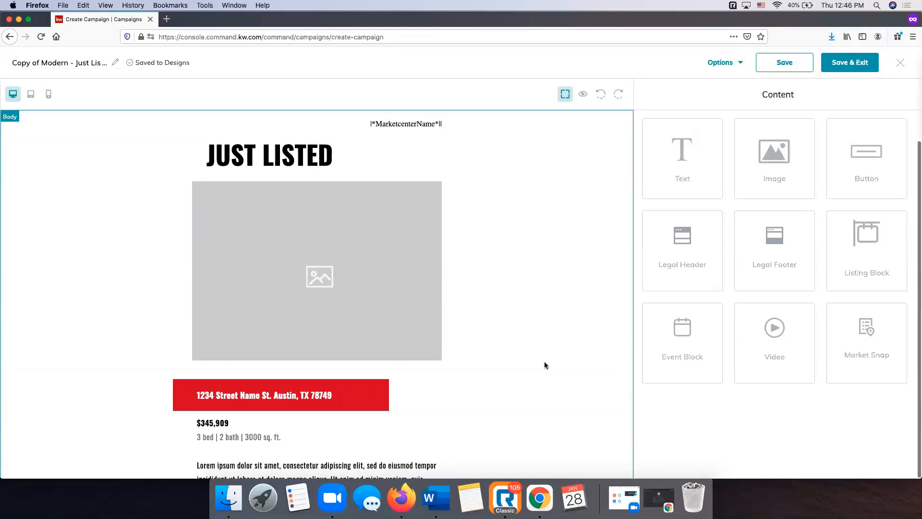
scroll(333, 350, down, 20)
scroll(332, 350, up, 20)
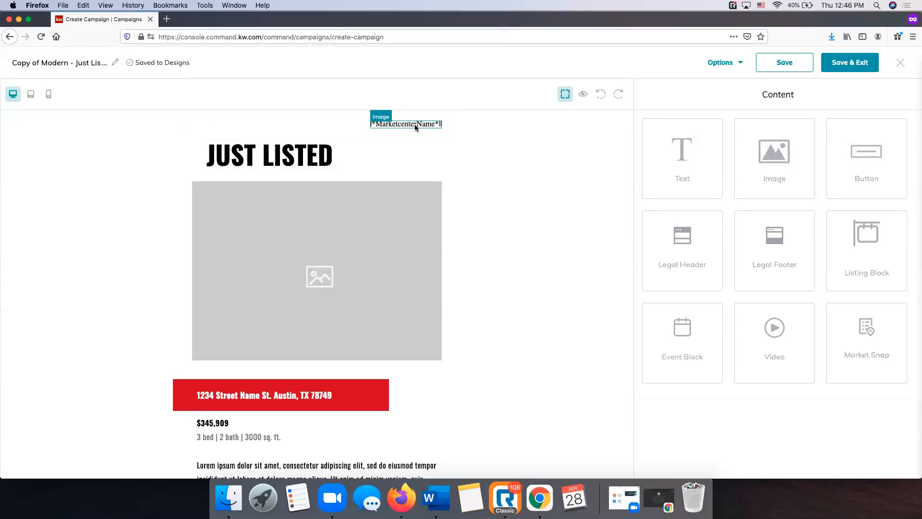
scroll(432, 180, down, 10)
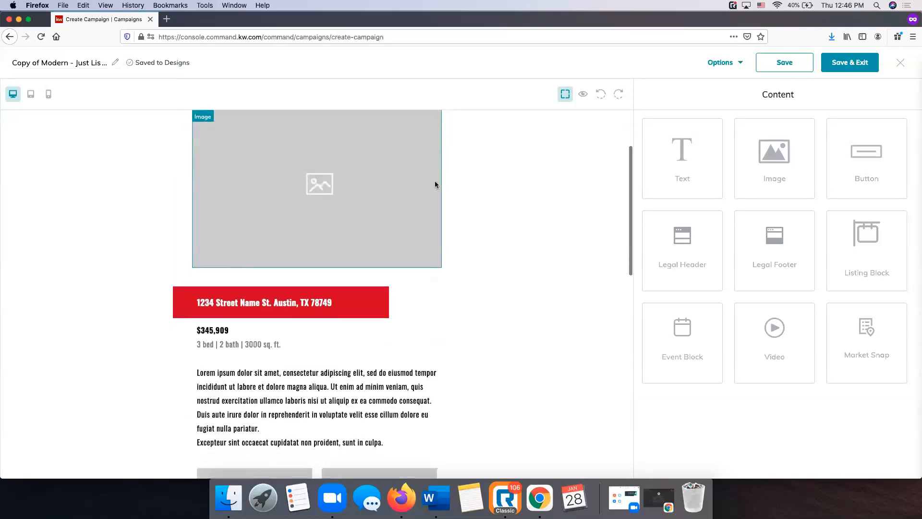
scroll(436, 184, down, 5)
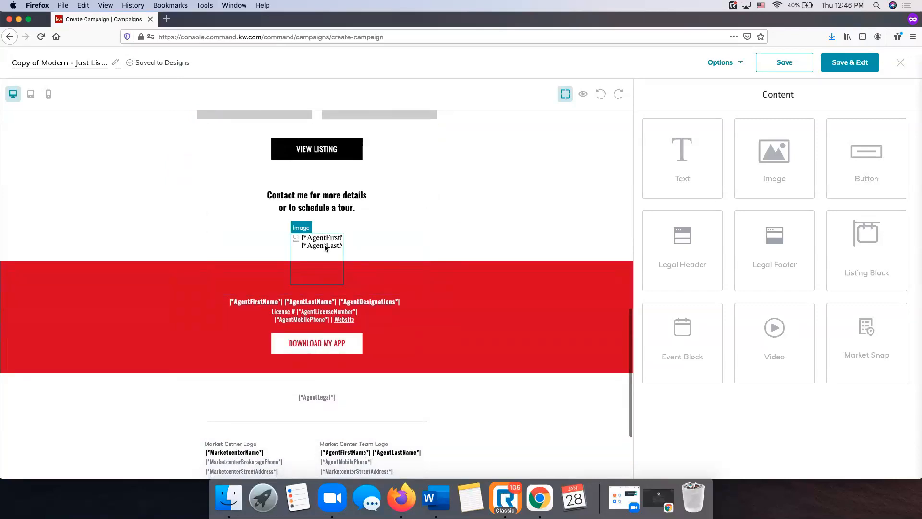
scroll(320, 240, down, 2)
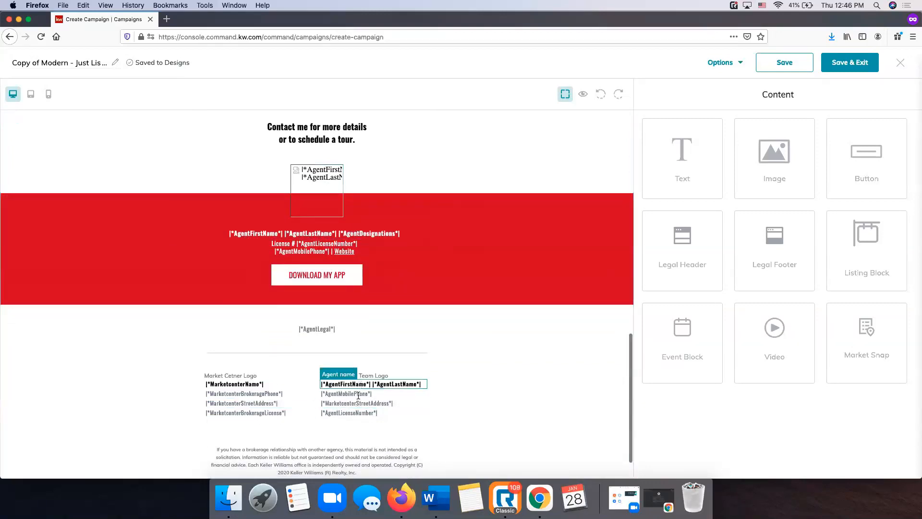
scroll(401, 383, down, 1)
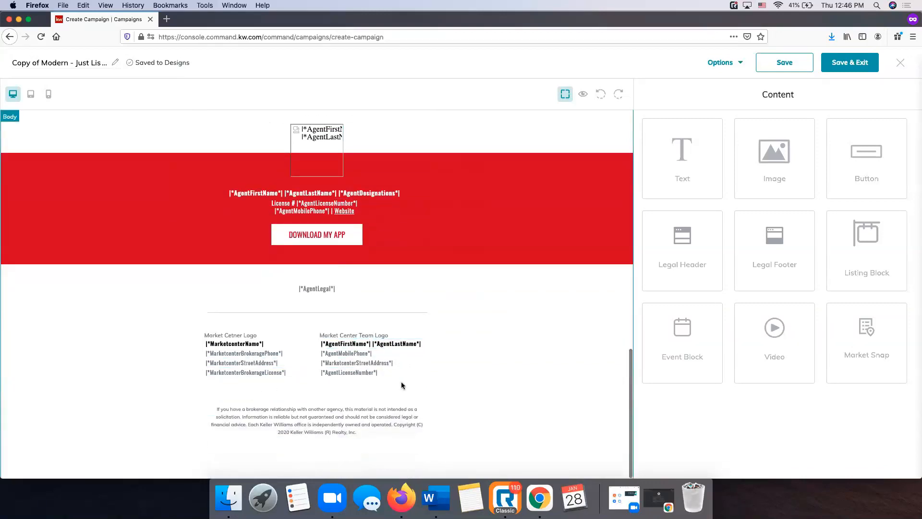
scroll(403, 384, up, 10)
scroll(402, 383, up, 3)
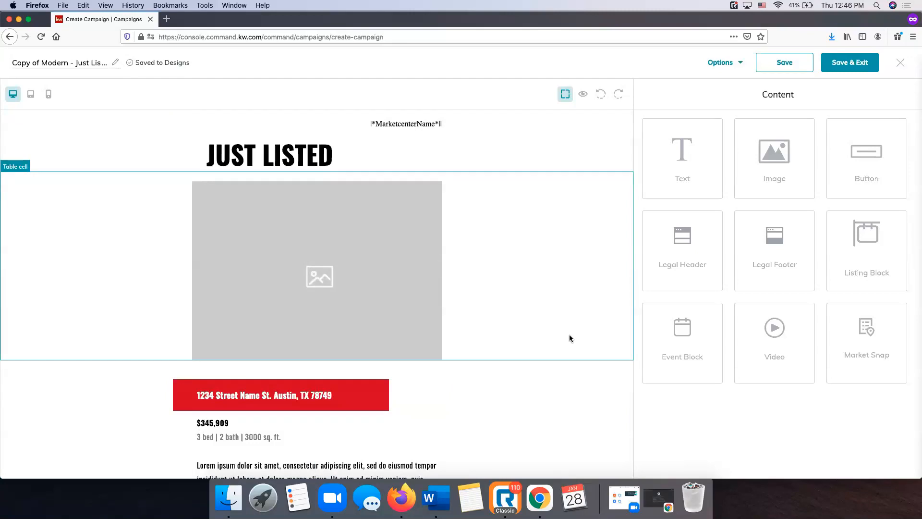
Open the top photo placeholder's image settings and choose Replace to browse saved images
click(323, 269)
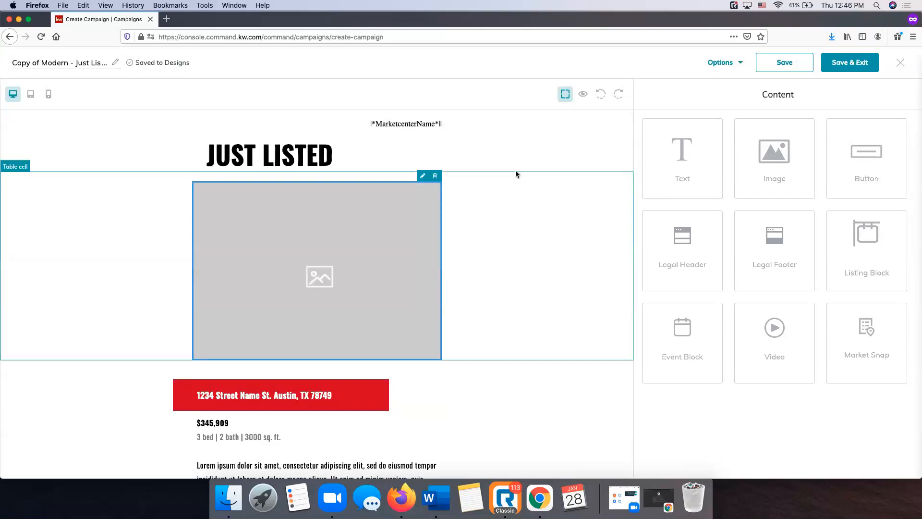
click(423, 178)
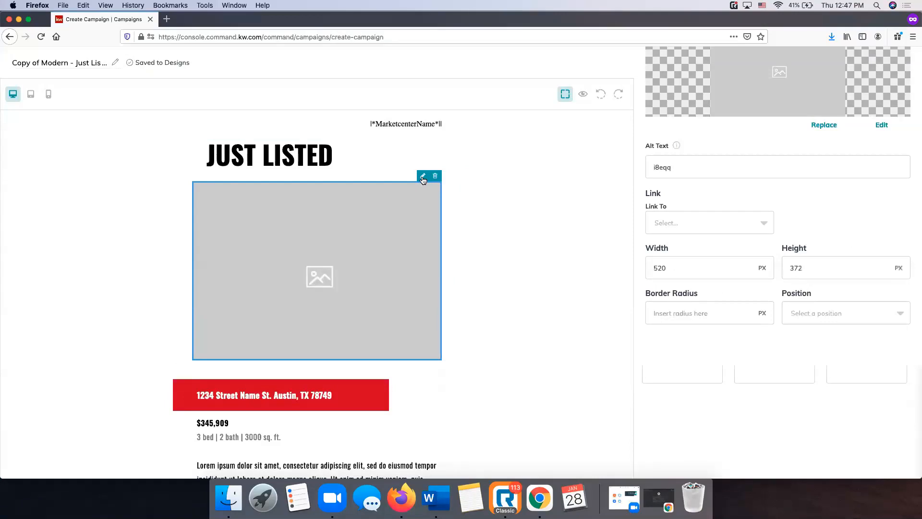
scroll(850, 250, up, 5)
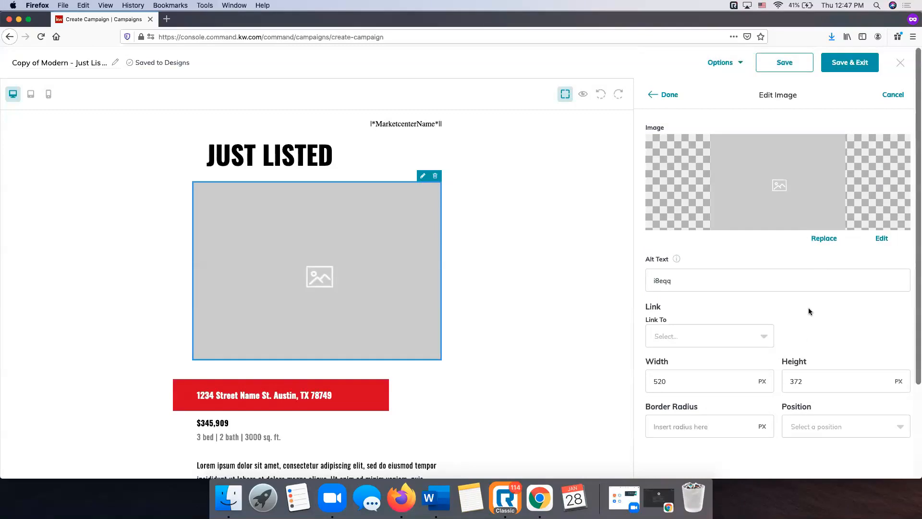
scroll(808, 310, down, 2)
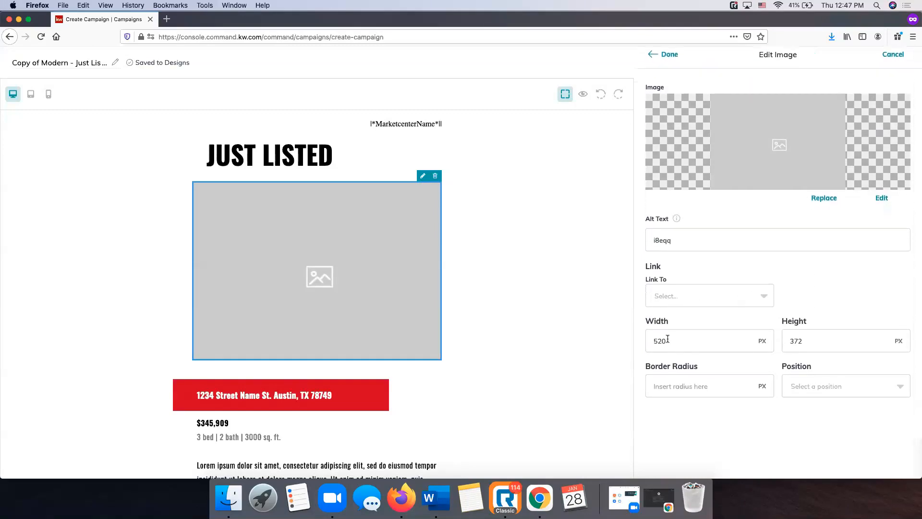
scroll(790, 326, up, 2)
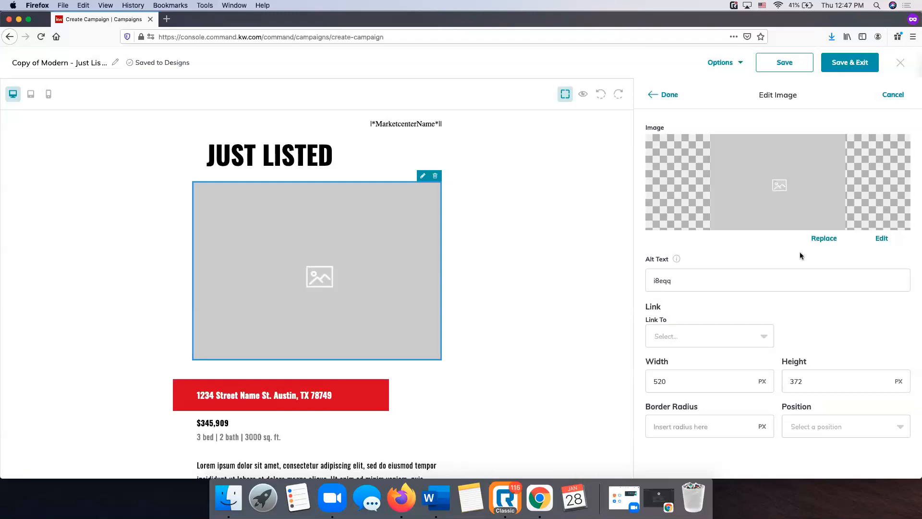
click(831, 239)
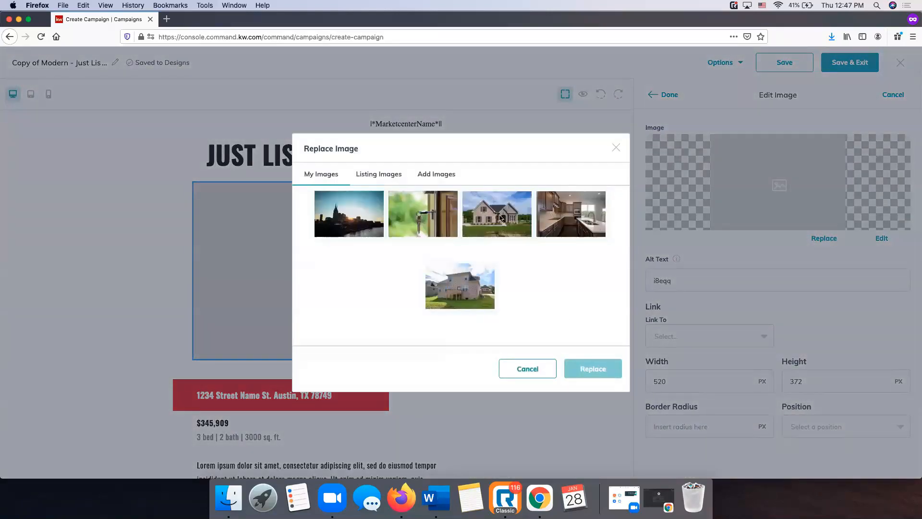
click(445, 175)
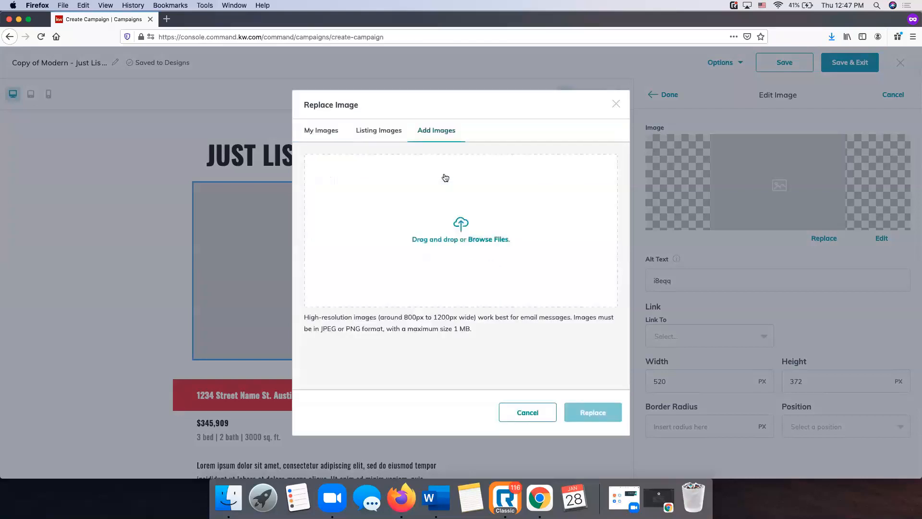
click(313, 132)
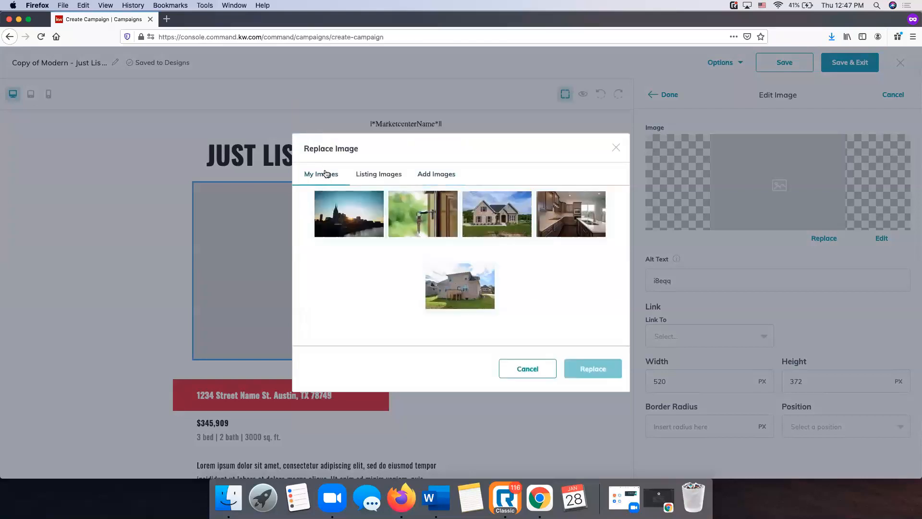
click(436, 178)
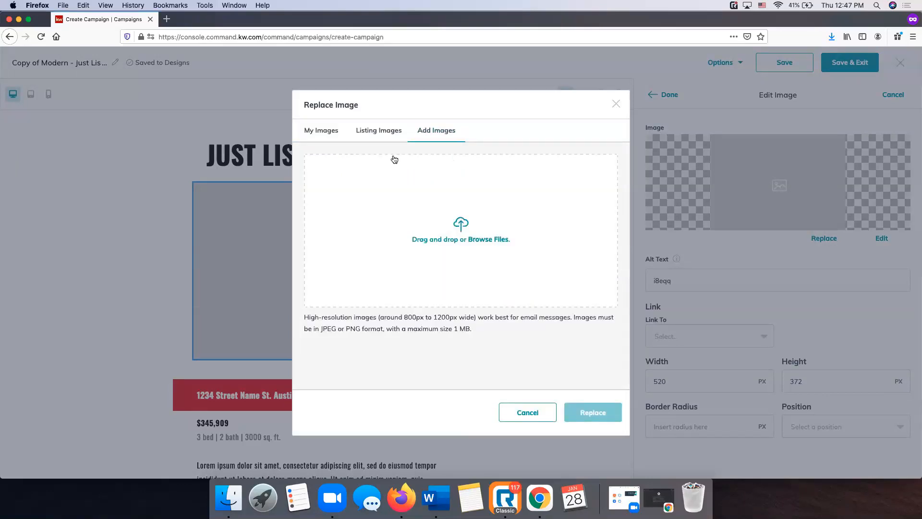
click(390, 136)
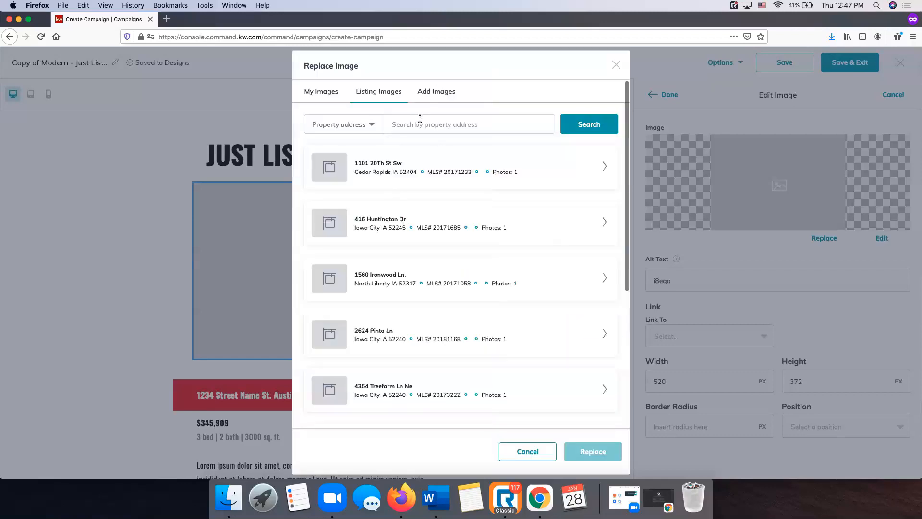
click(418, 127)
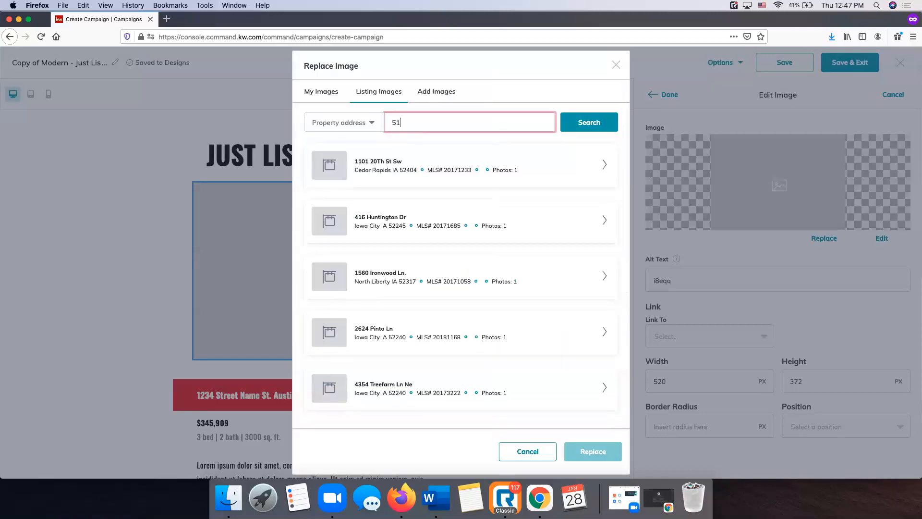
click(576, 124)
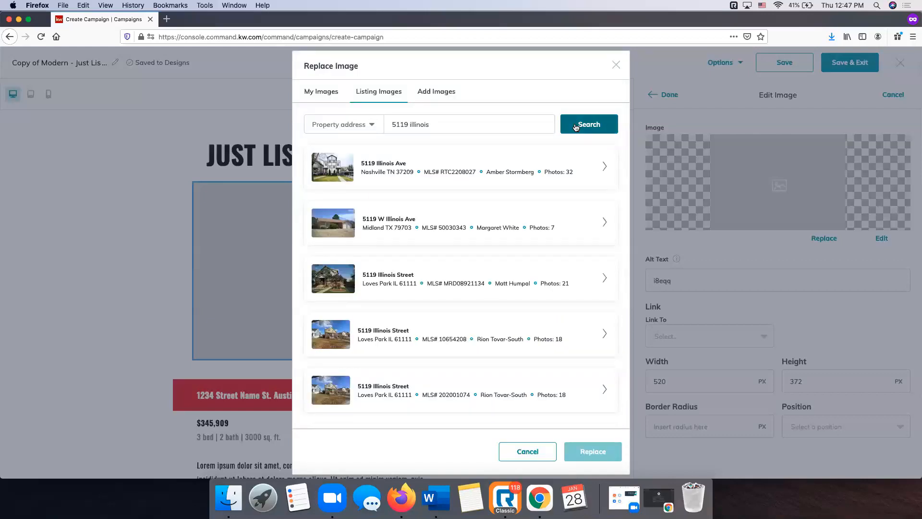
click(606, 168)
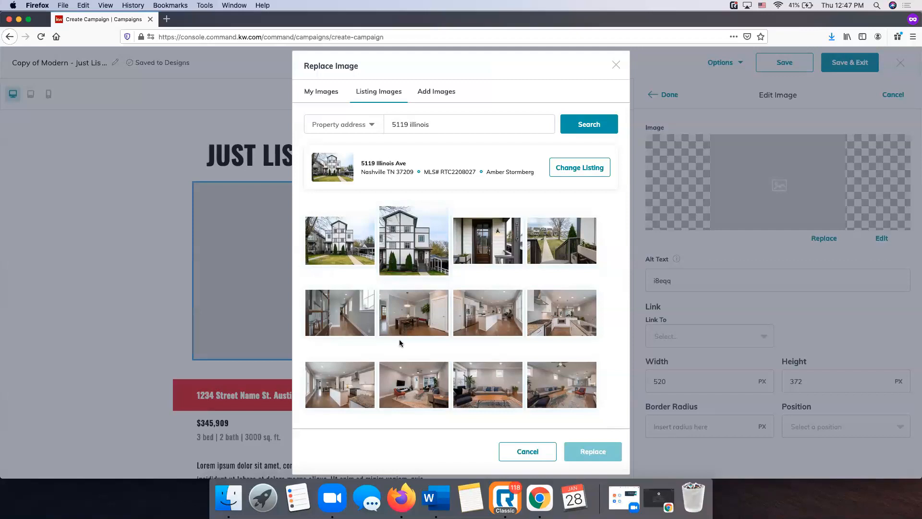
click(354, 248)
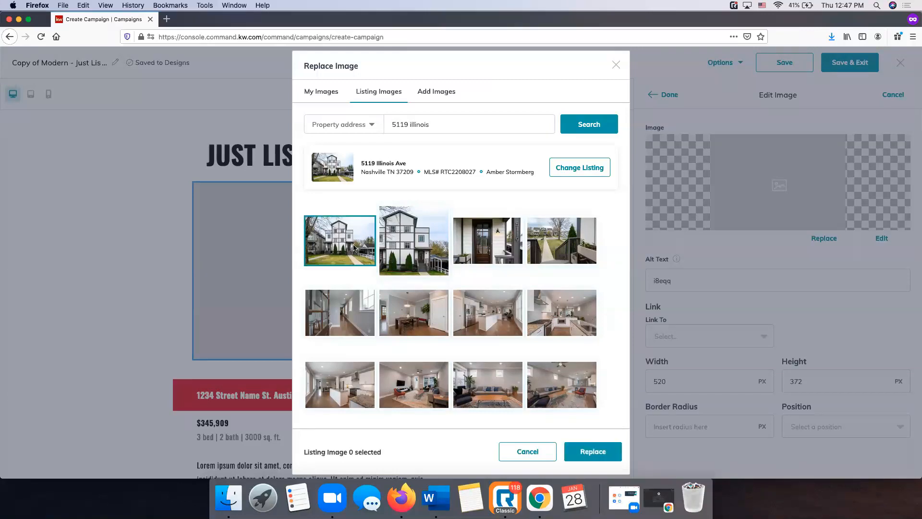
click(596, 462)
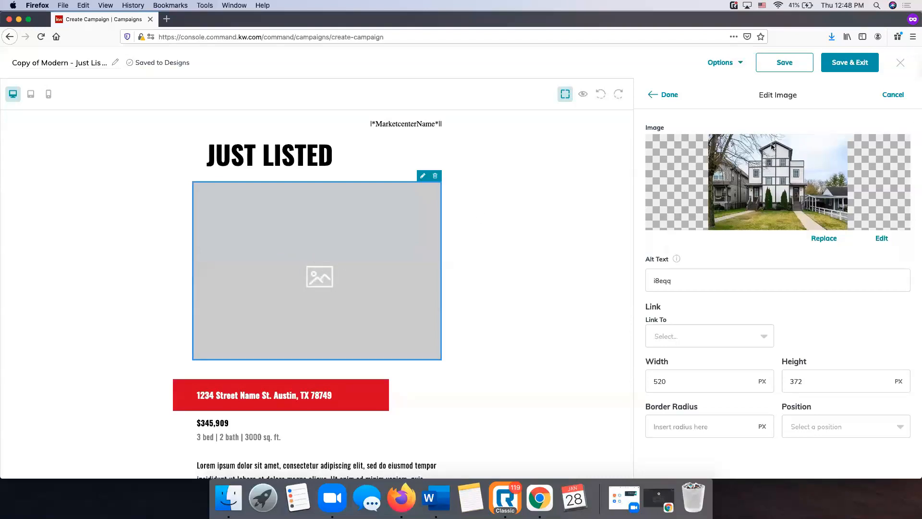
click(669, 97)
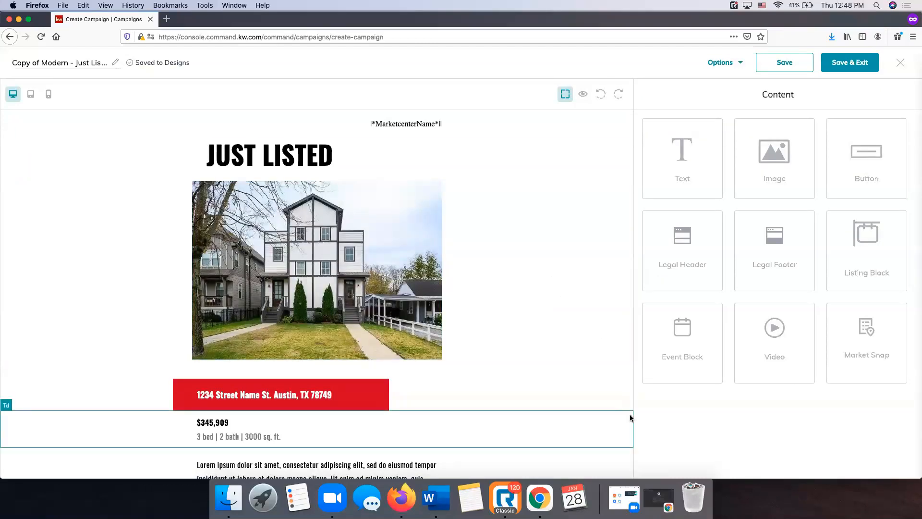
scroll(377, 402, down, 3)
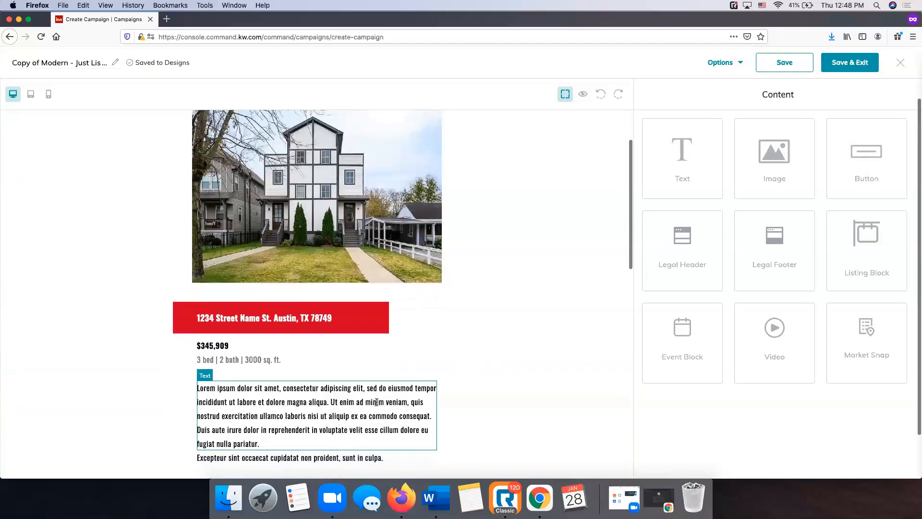
scroll(376, 402, down, 2)
click(250, 256)
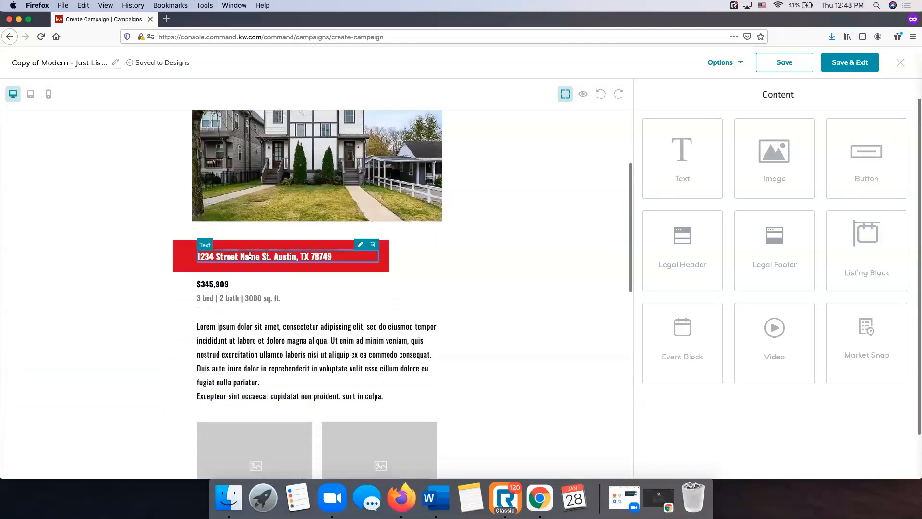
click(359, 246)
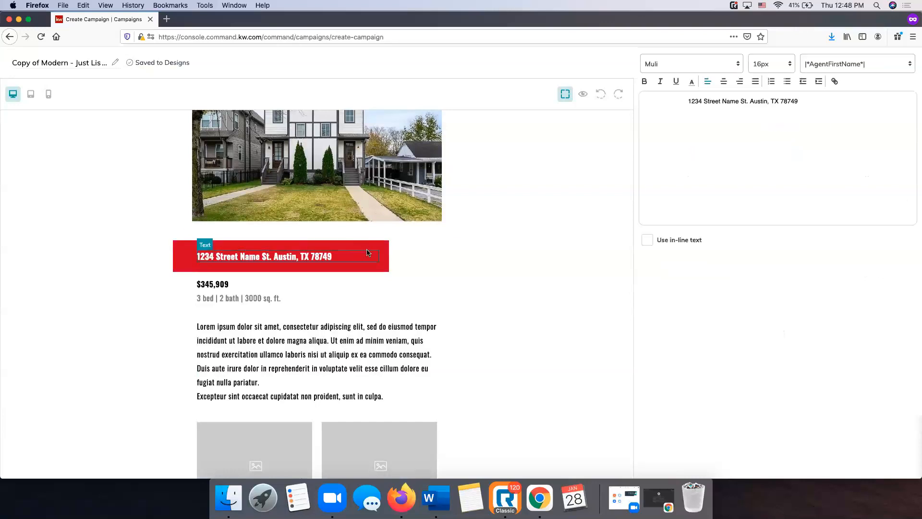
click(836, 101)
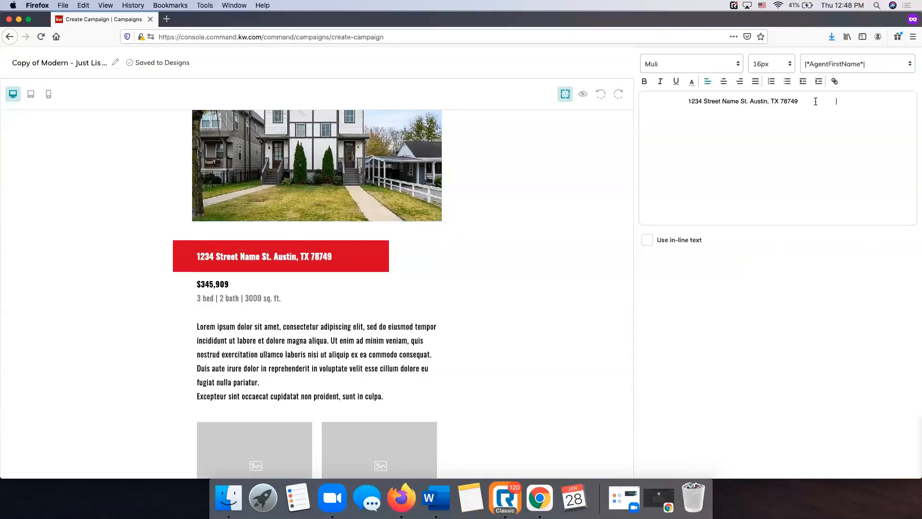
drag(814, 102, 687, 104)
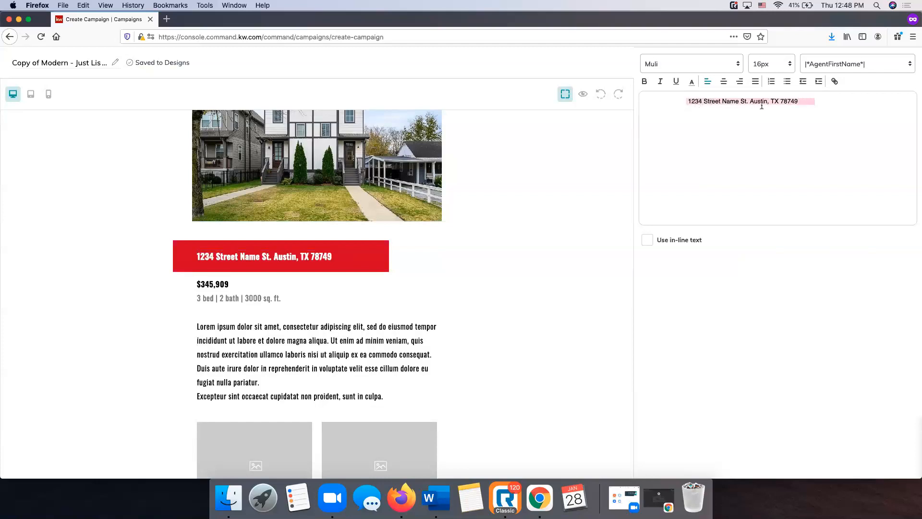
key(BackSpace)
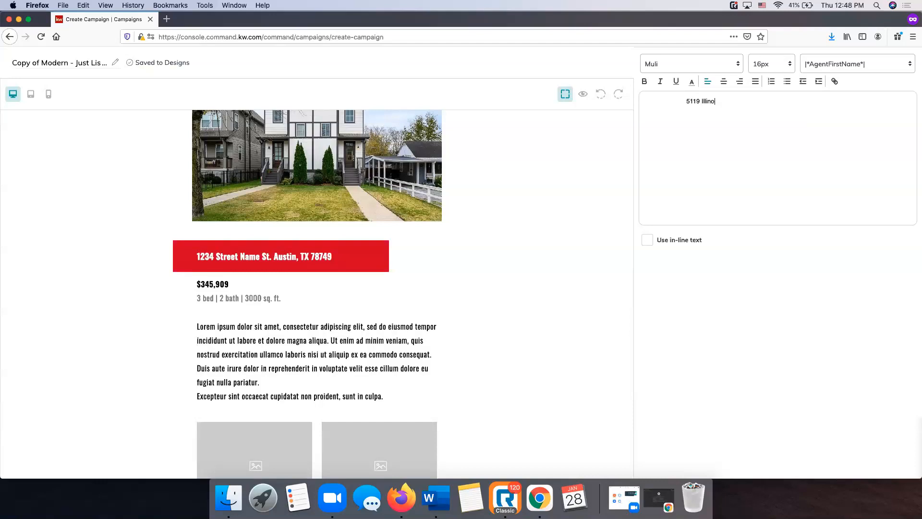
scroll(835, 148, up, 3)
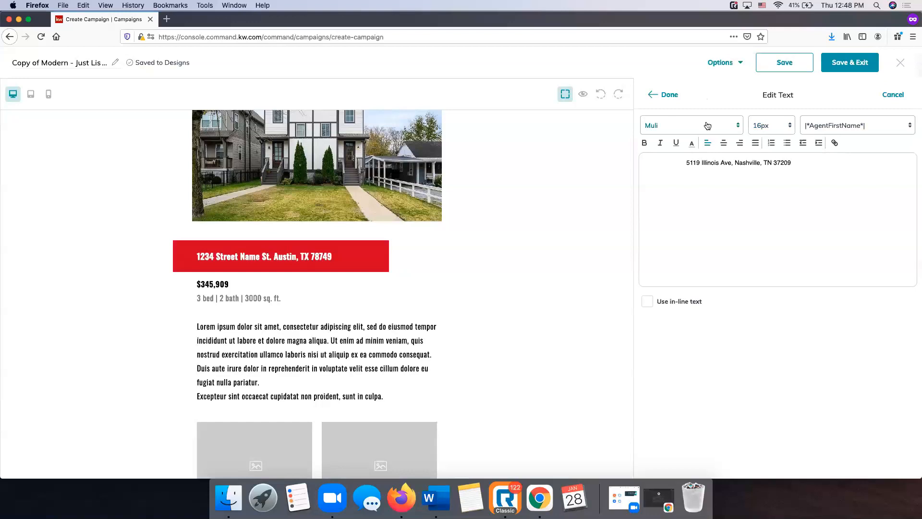
click(689, 126)
click(690, 127)
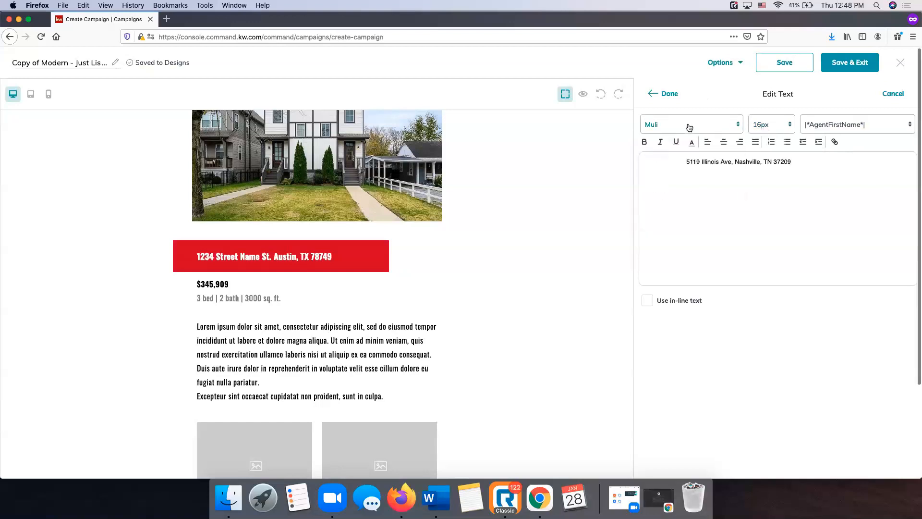
click(768, 127)
click(763, 141)
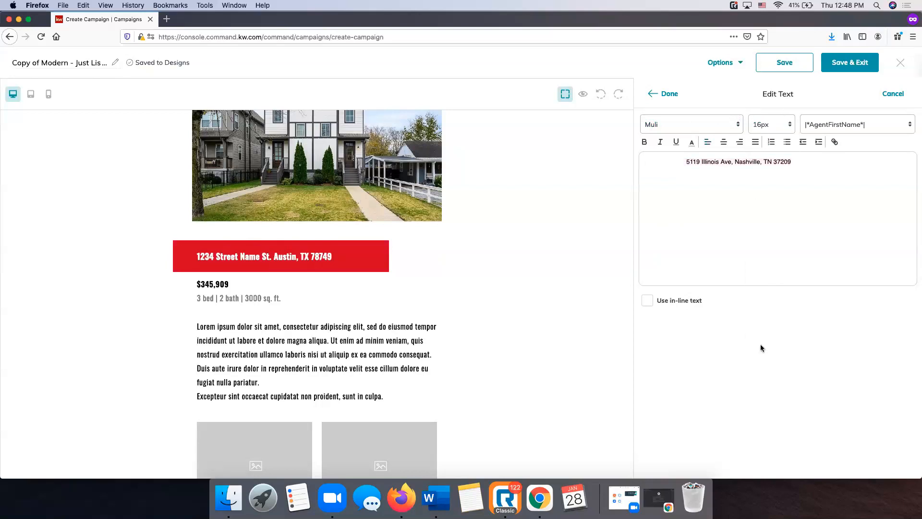
click(669, 95)
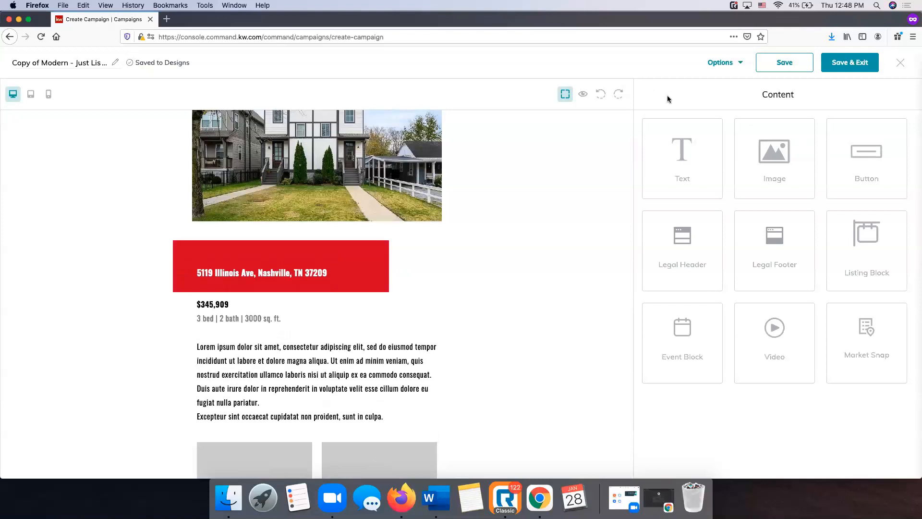
Remove the leading space before the banner address
click(260, 266)
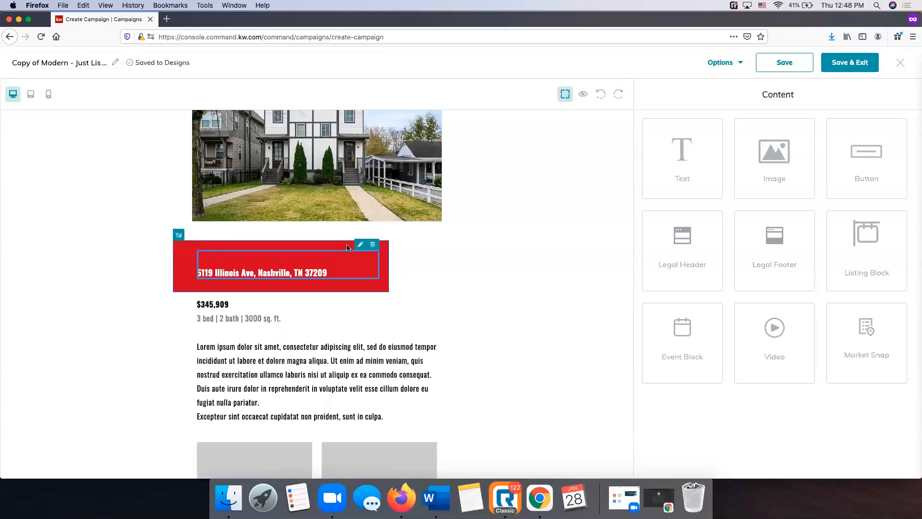
click(362, 246)
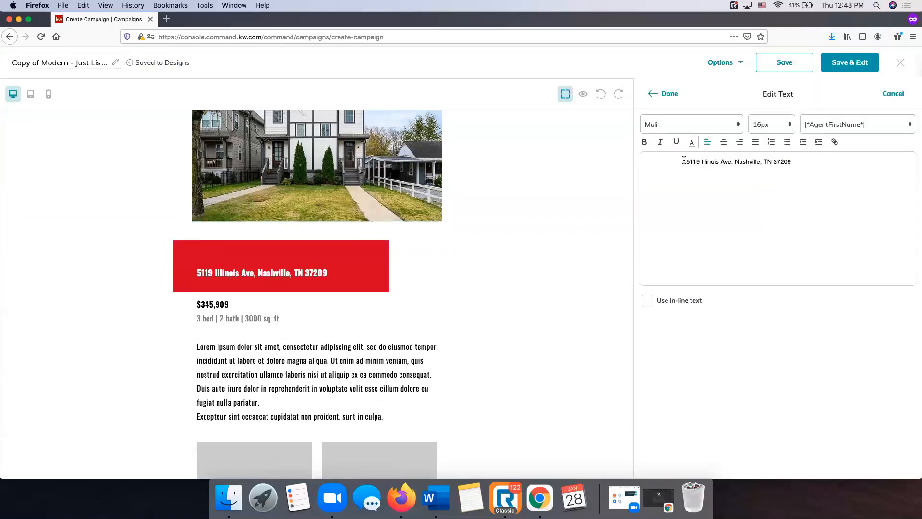
key(BackSpace)
key(BackSpace)
key(BackSpace)
key(BackSpace)
key(BackSpace)
key(BackSpace)
key(BackSpace)
key(BackSpace)
key(BackSpace)
key(BackSpace)
key(BackSpace)
key(BackSpace)
key(BackSpace)
key(BackSpace)
key(BackSpace)
key(BackSpace)
key(BackSpace)
key(BackSpace)
key(BackSpace)
key(BackSpace)
key(BackSpace)
key(BackSpace)
key(BackSpace)
key(BackSpace)
key(BackSpace)
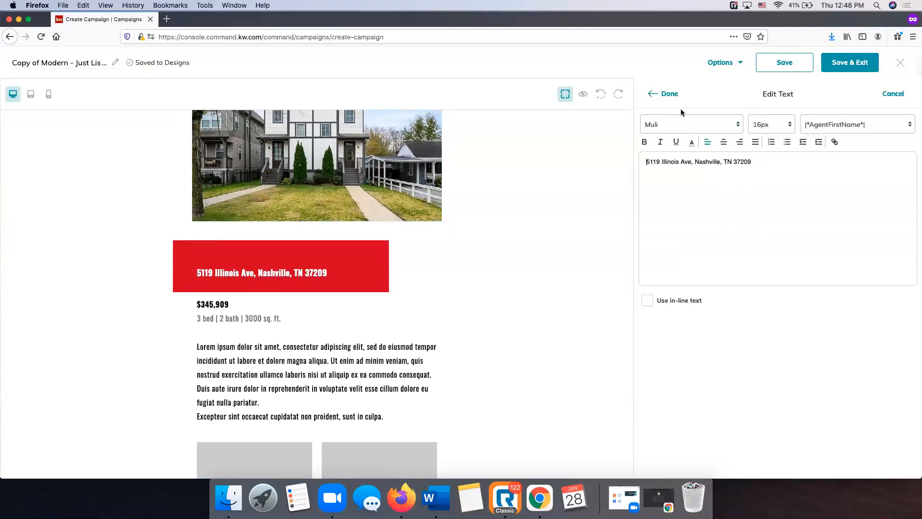
click(668, 95)
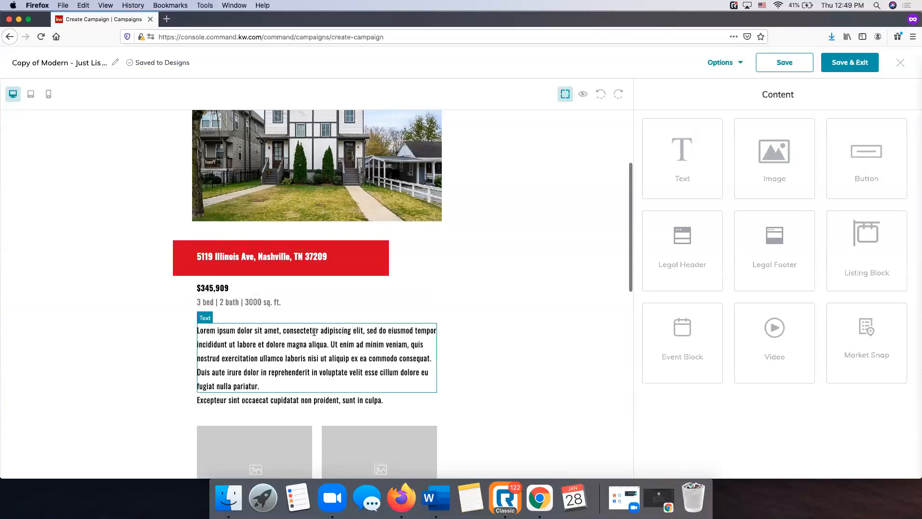
Change the price from $345,909 to $469,000
scroll(314, 332, down, 1)
click(376, 263)
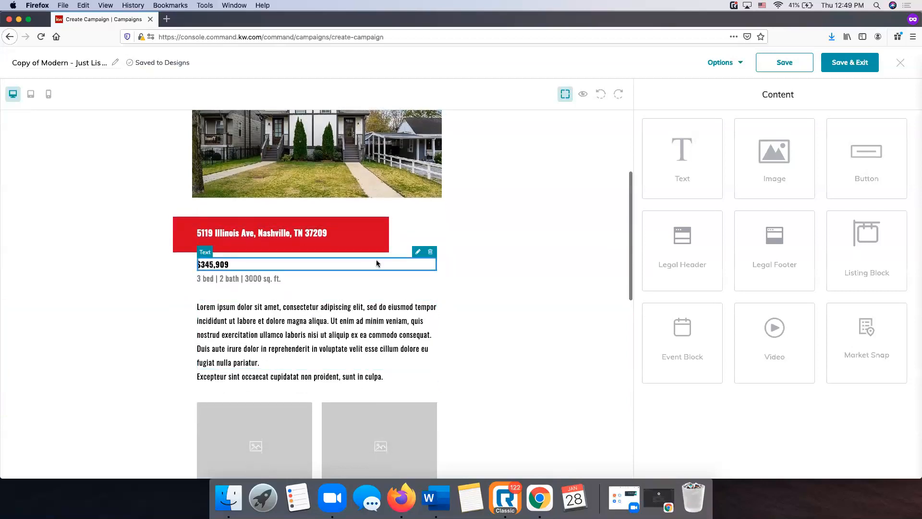
click(418, 252)
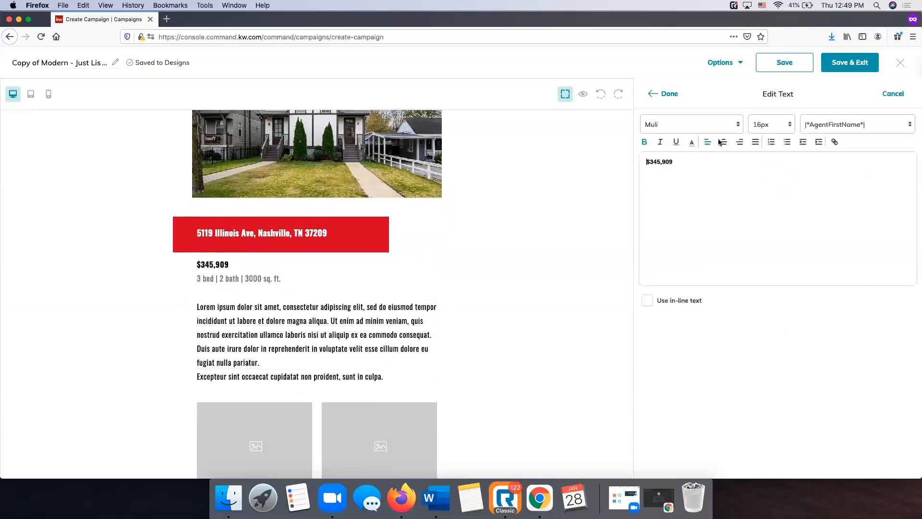
click(679, 164)
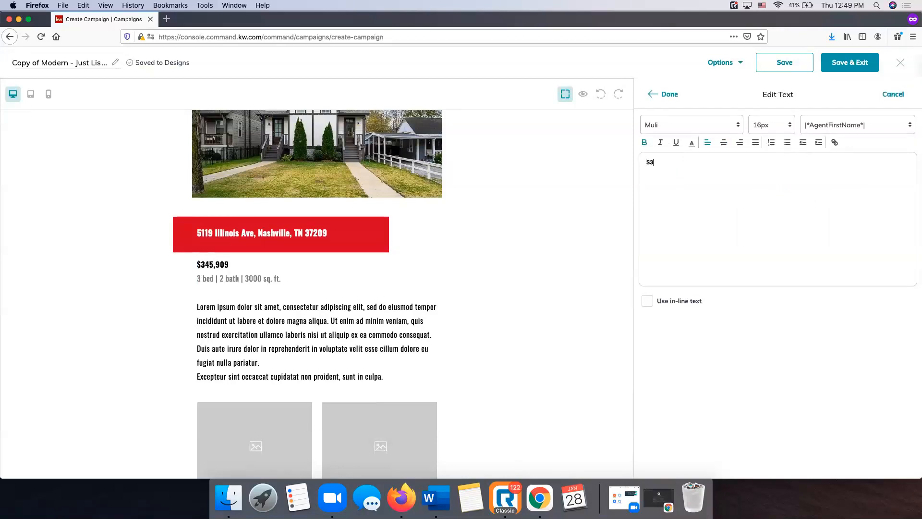
click(676, 94)
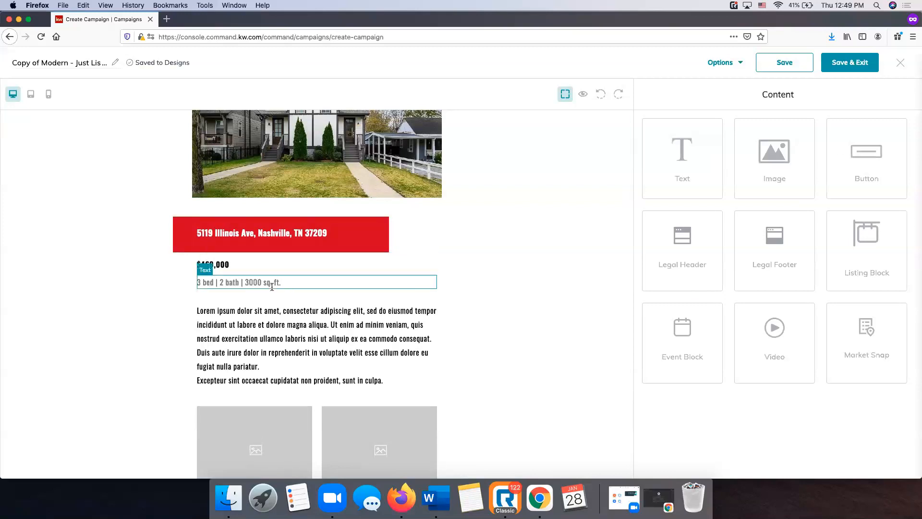
Update the details line to 2.5 bath and 2133 sq. ft
click(418, 269)
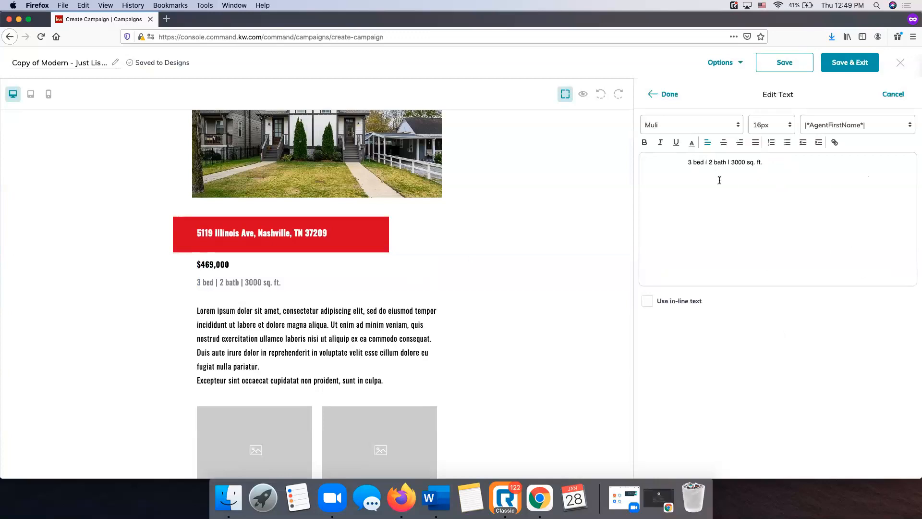
text(.5)
click(750, 163)
key(BackSpace)
key(BackSpace)
key(BackSpace)
key(BackSpace)
text(2133)
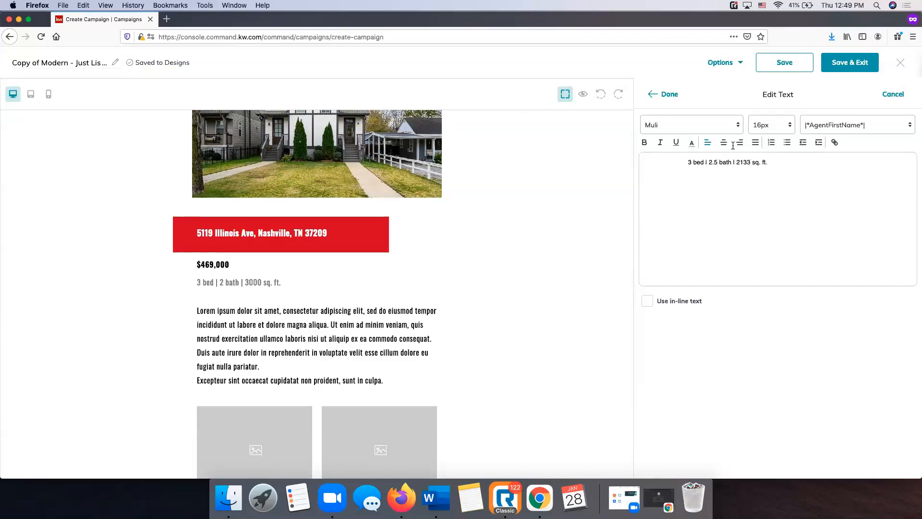
click(667, 94)
Delete the blank space before '3 bed' in the details line
click(241, 300)
click(419, 270)
click(689, 162)
scroll(684, 160, down, 1)
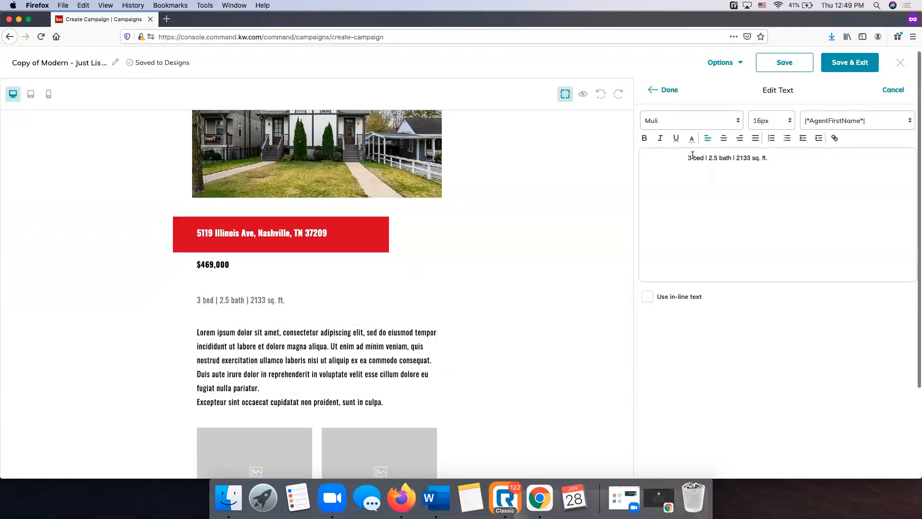
drag(689, 158, 629, 161)
key(BackSpace)
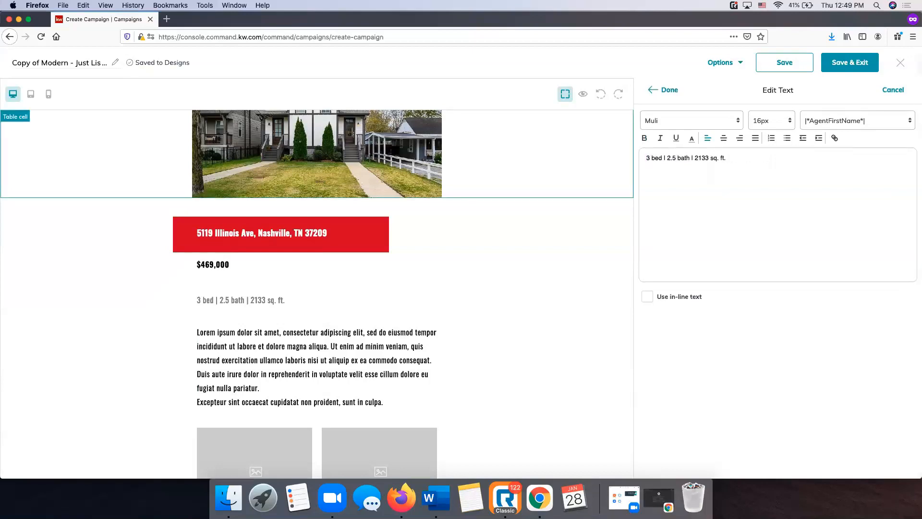
click(665, 90)
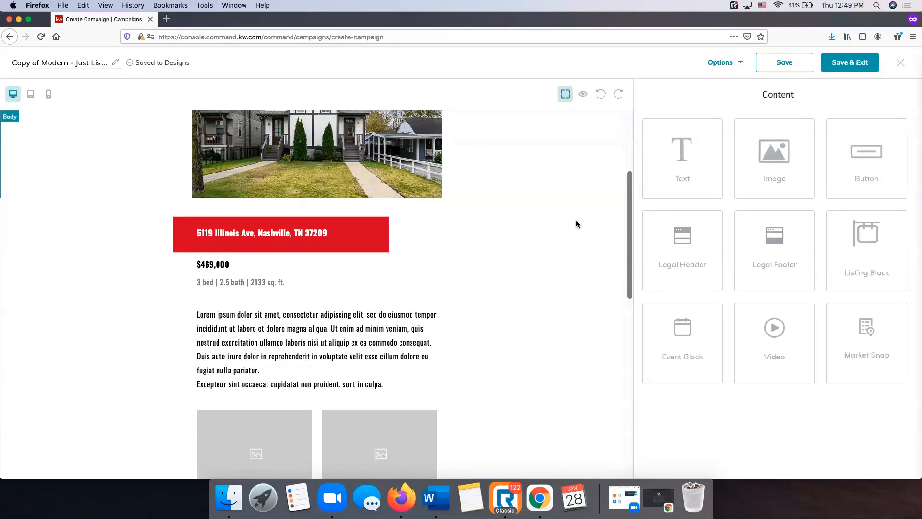
Replace the Lorem ipsum paragraph with the pasted property description
scroll(456, 403, down, 1)
scroll(455, 402, down, 3)
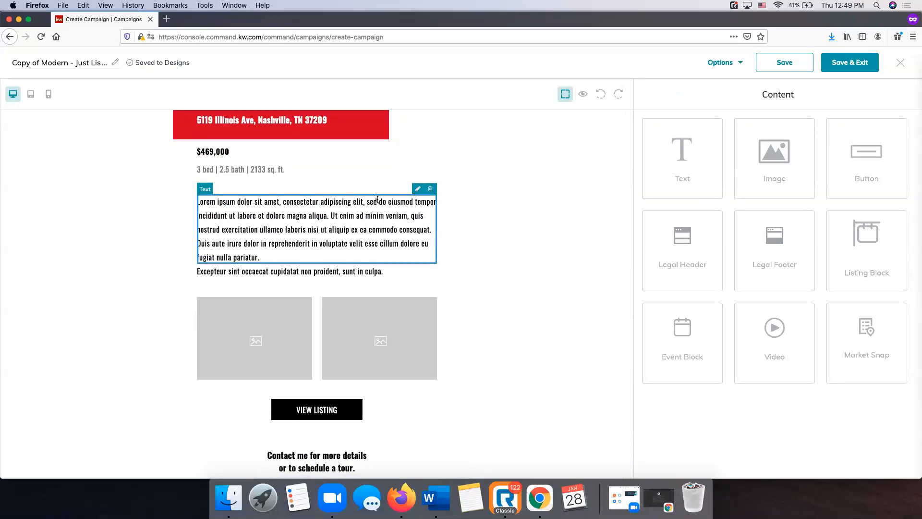
click(417, 190)
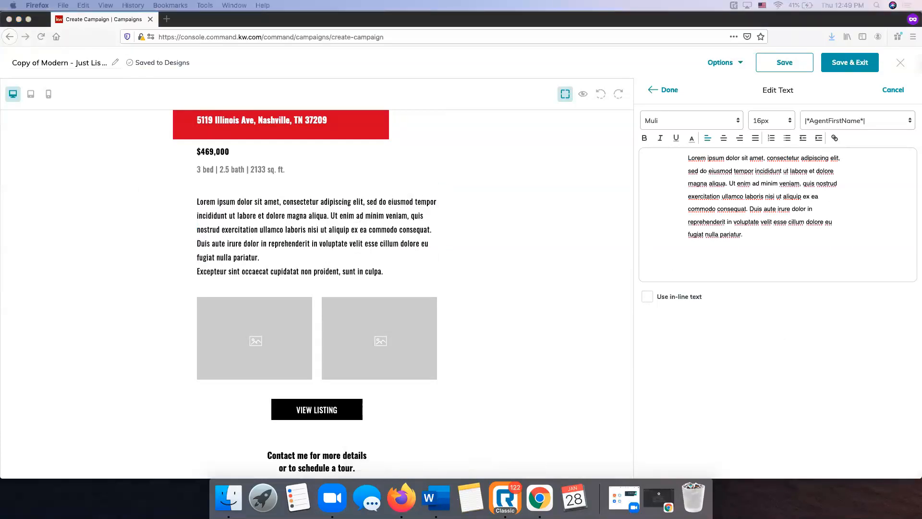
click(841, 189)
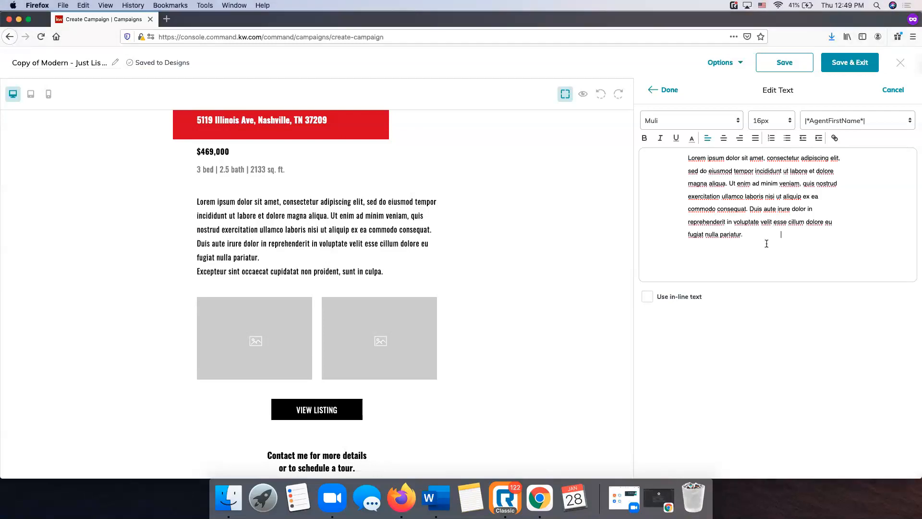
drag(766, 244, 661, 145)
key(BackSpace)
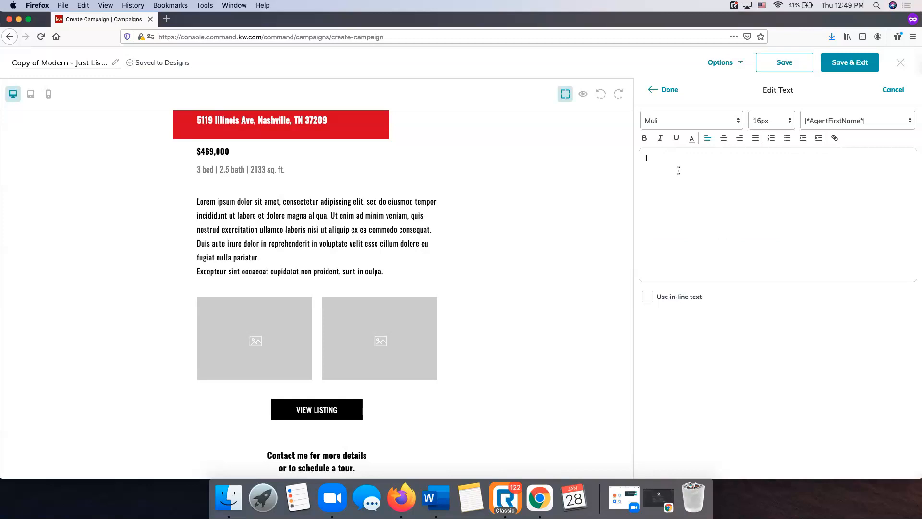
text(Enjoy thelifestyle many have grown to love in The Nations of Nashville. Boutique retail and dining within walking distance. This home has an open concept downstairs with hdwd floors, a walk-in laundry w/ closet for storage, stainless steel appliances, white kitchen with vent hood, granite thru out, and a rear facing 2 car garage with more storage! Enjoy summer nights w/friends on the 3rd floor sundeck. Its equip with a wet bar and walk in storage.)
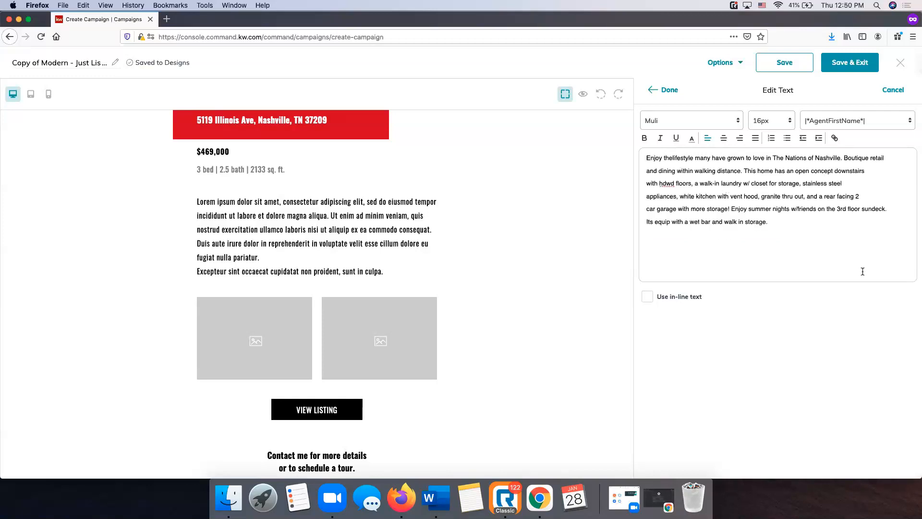
click(677, 91)
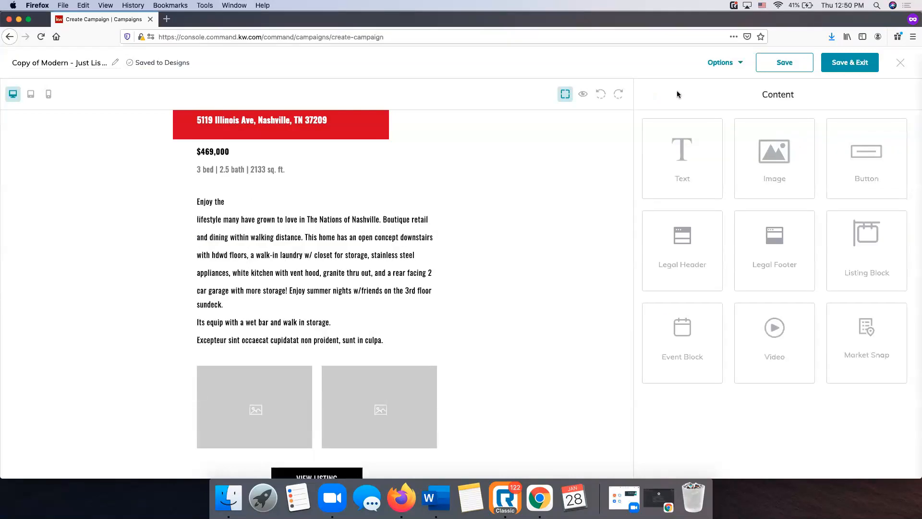
Turn on in-line text so the description becomes one continuous paragraph
click(303, 253)
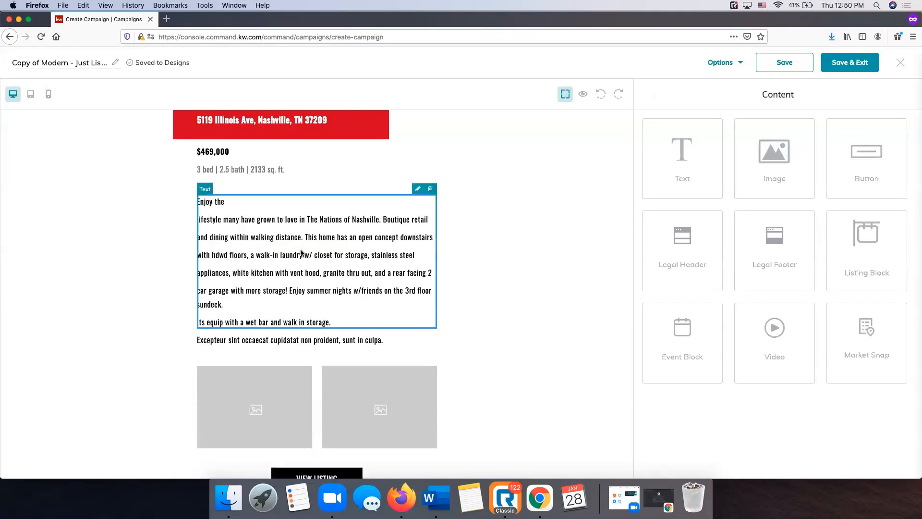
click(423, 193)
triple_click(691, 164)
click(648, 297)
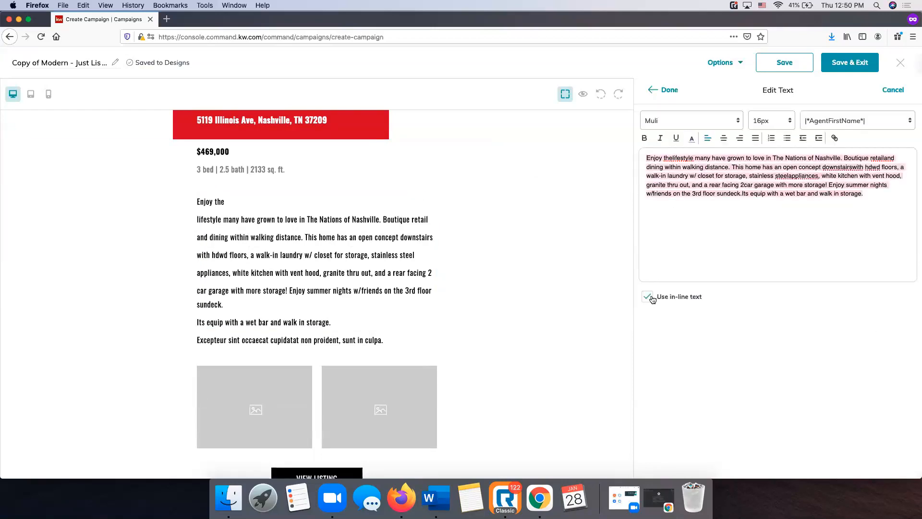
click(667, 90)
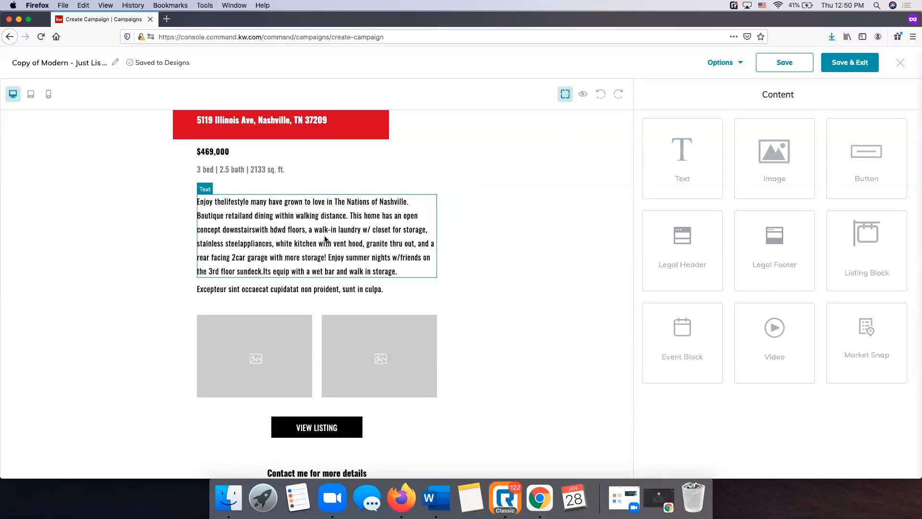
click(363, 253)
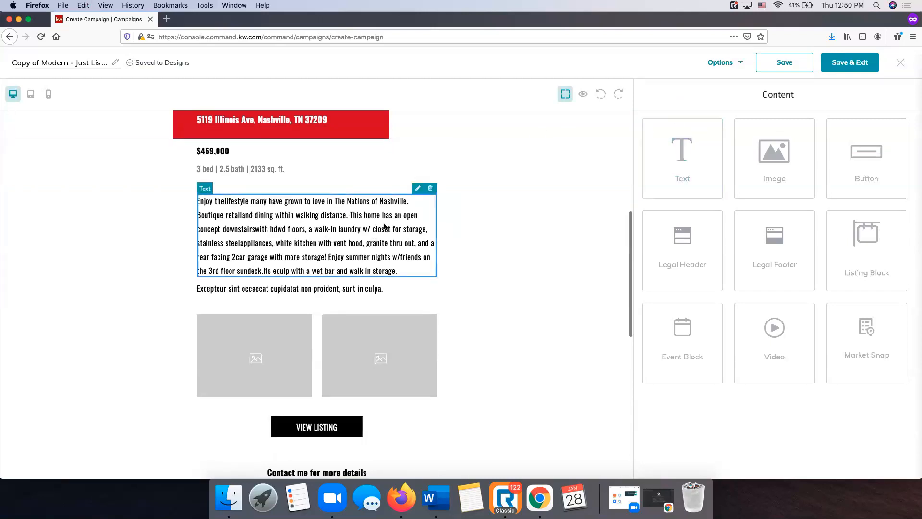
click(416, 191)
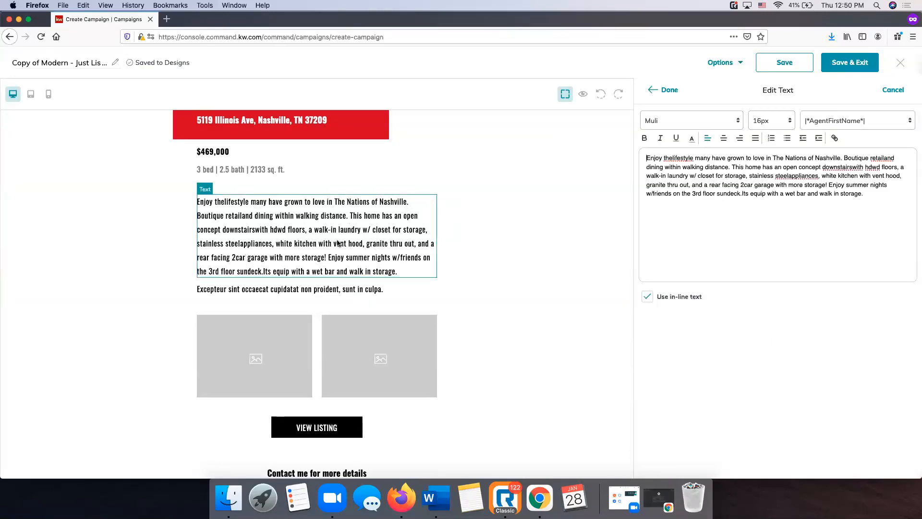
click(675, 94)
Delete the leftover Excepteur sint placeholder paragraph
click(286, 290)
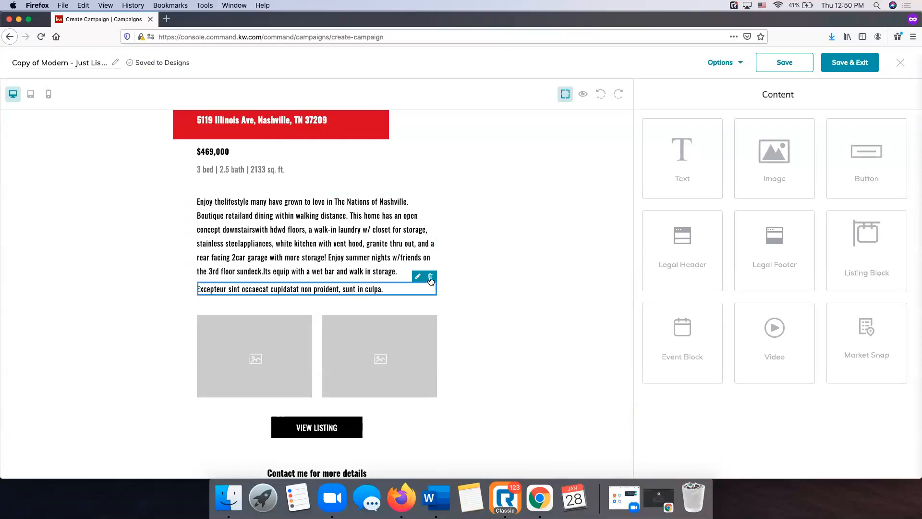
click(431, 278)
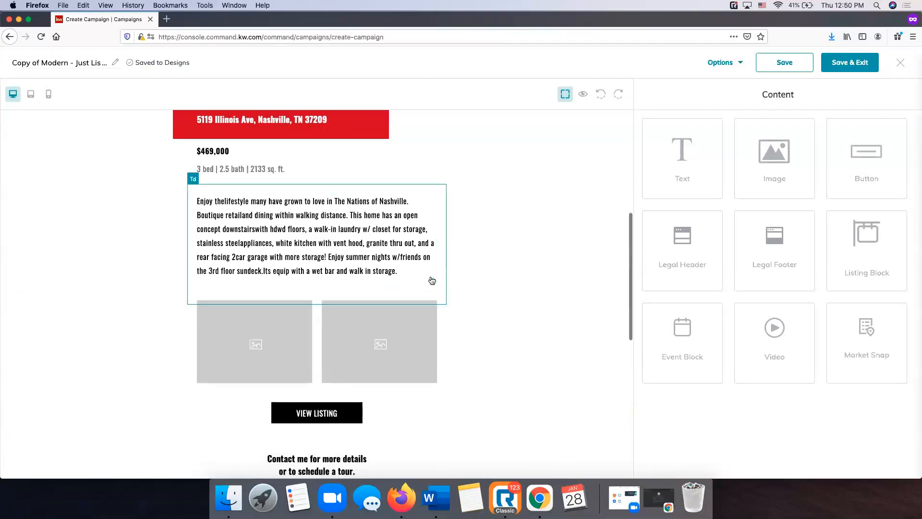
scroll(432, 281, down, 3)
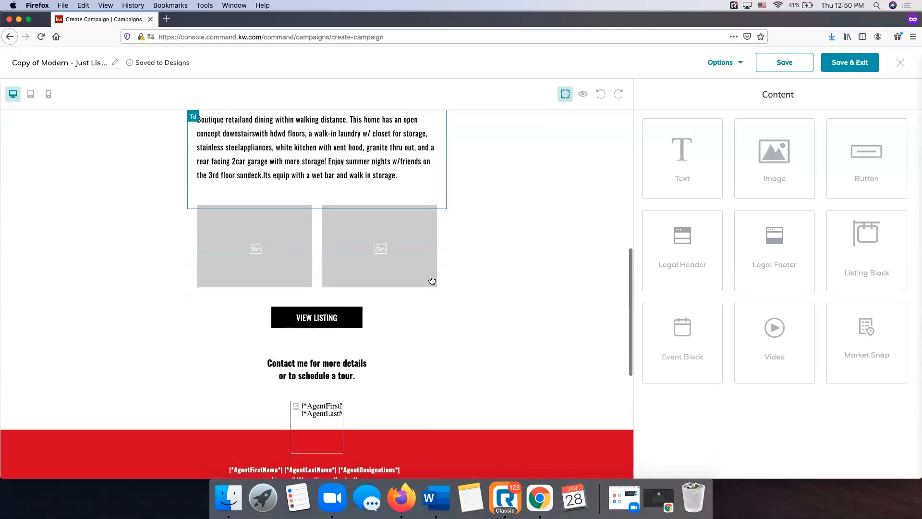
click(259, 256)
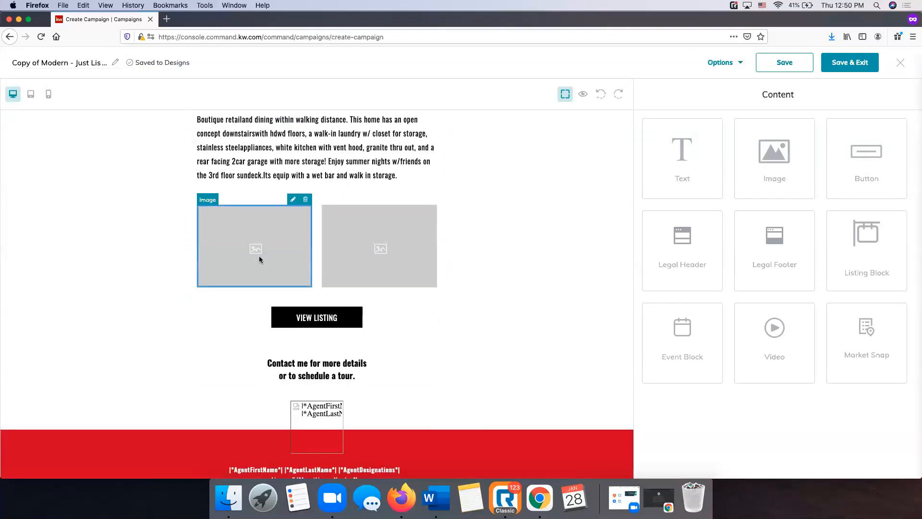
click(292, 201)
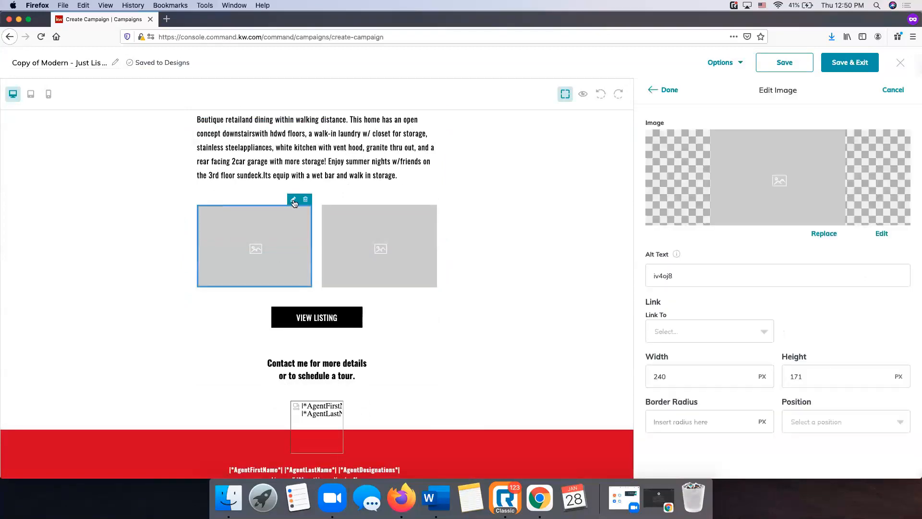
click(820, 236)
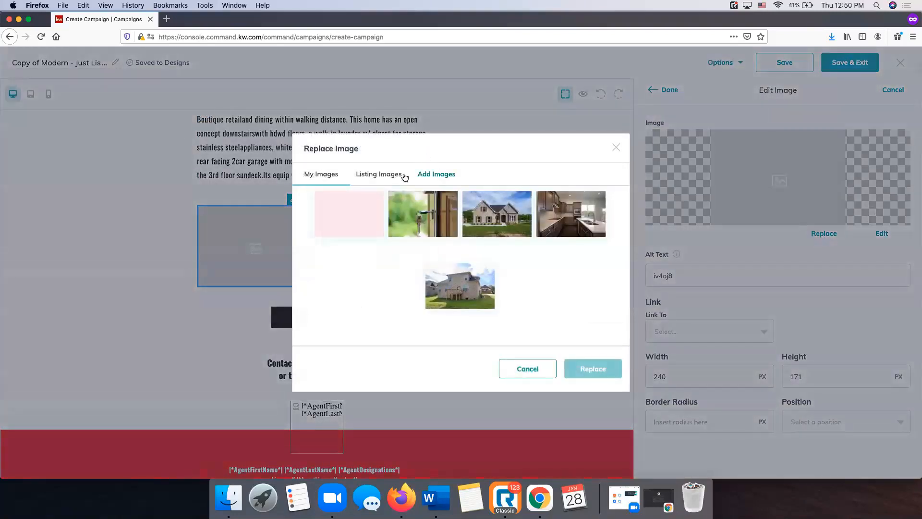
click(404, 175)
click(409, 130)
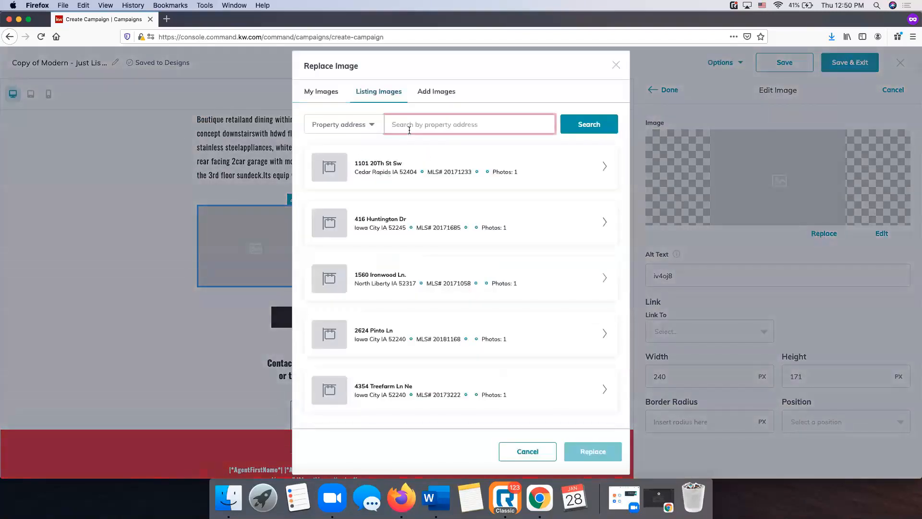
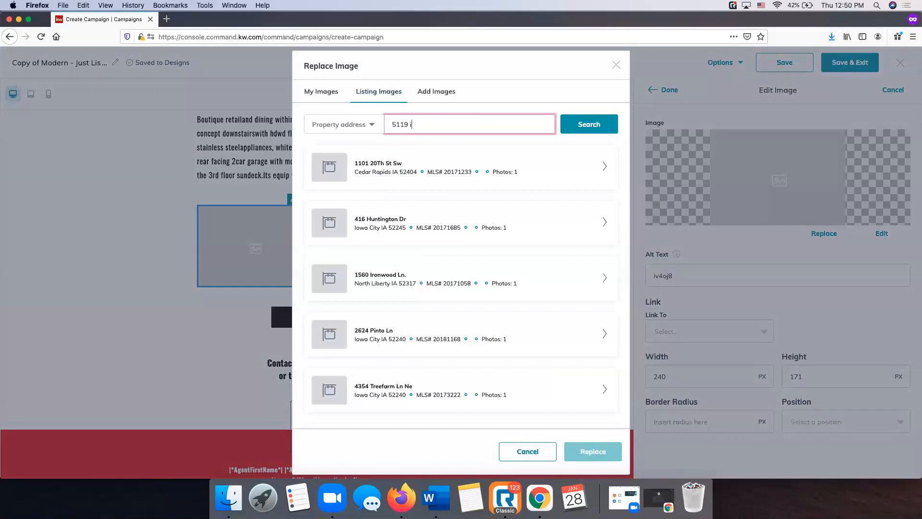
click(596, 126)
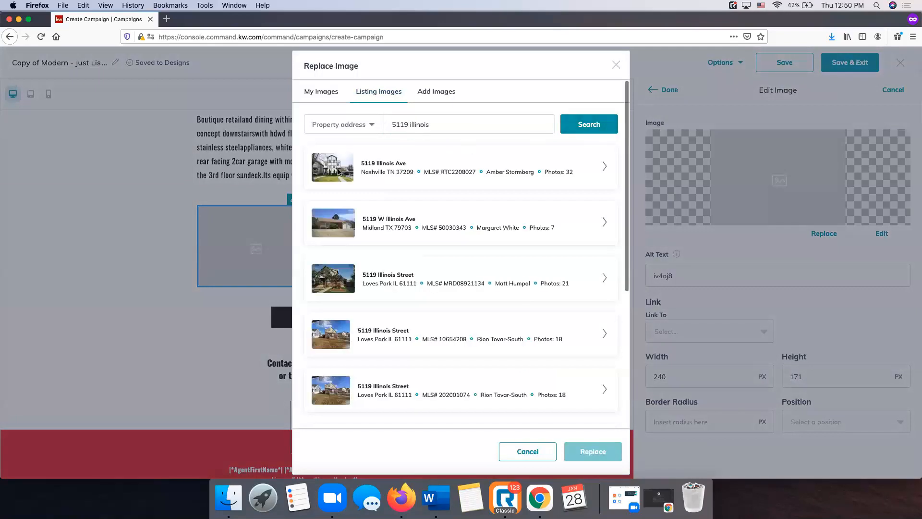
click(604, 166)
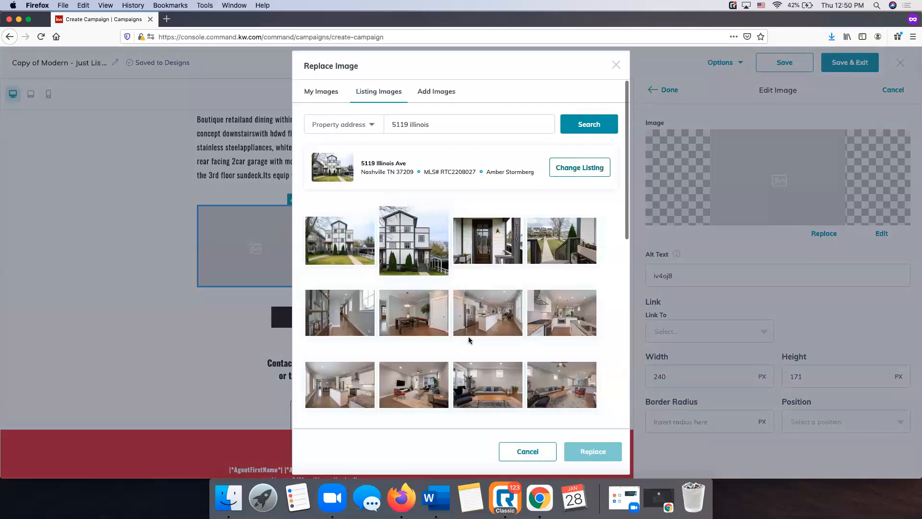
scroll(469, 339, down, 1)
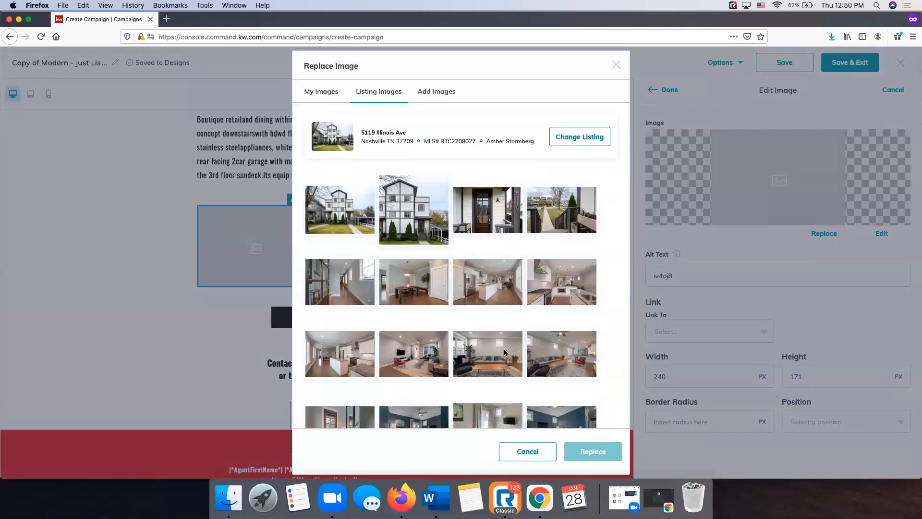
scroll(505, 353, down, 2)
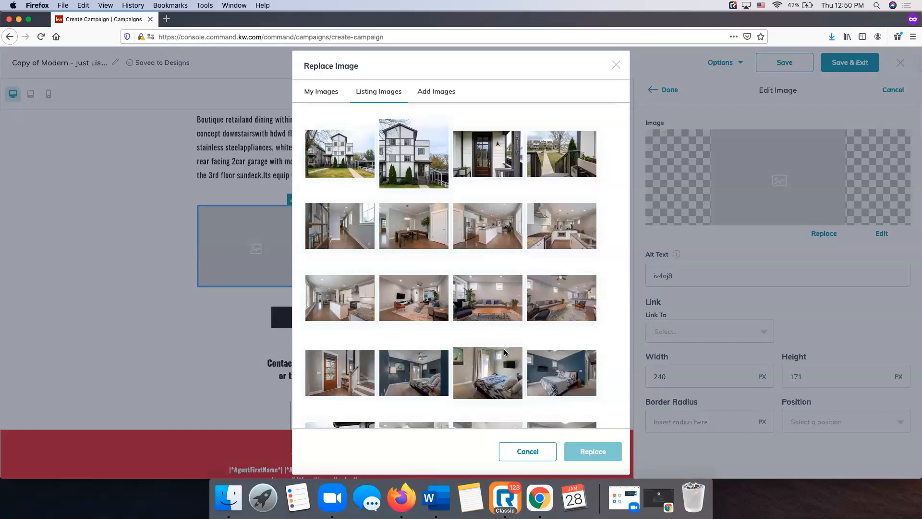
click(489, 234)
click(592, 452)
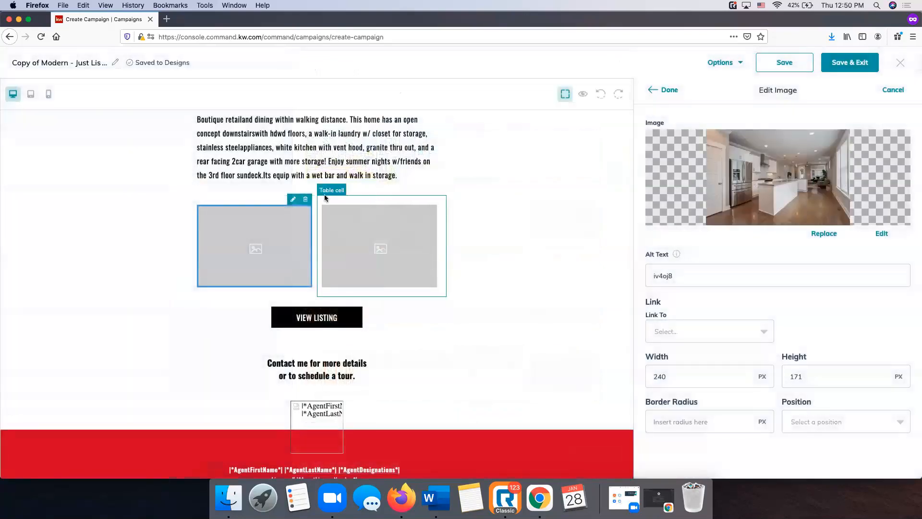
click(673, 94)
click(396, 242)
click(418, 201)
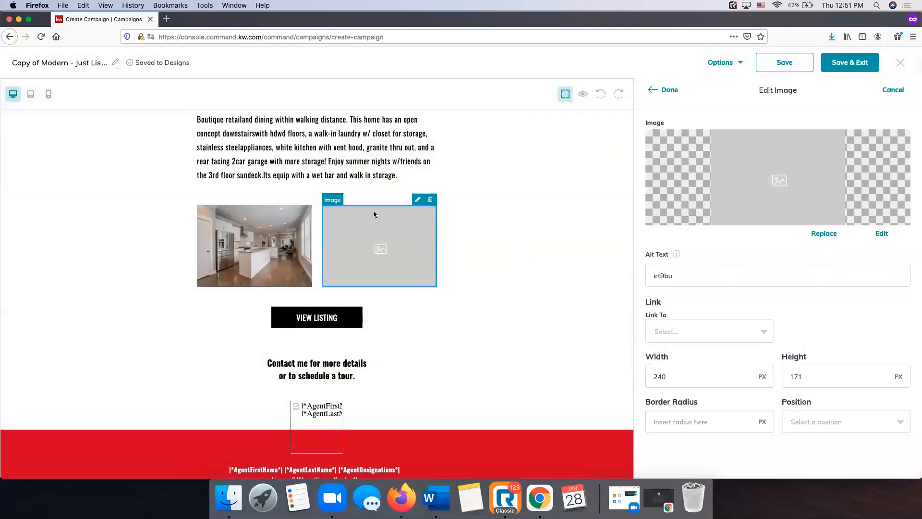
click(825, 234)
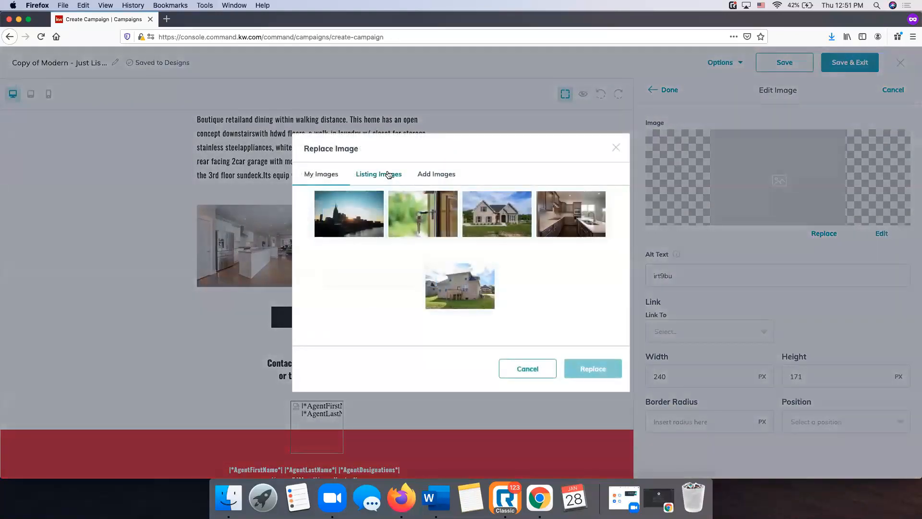
click(386, 176)
click(419, 124)
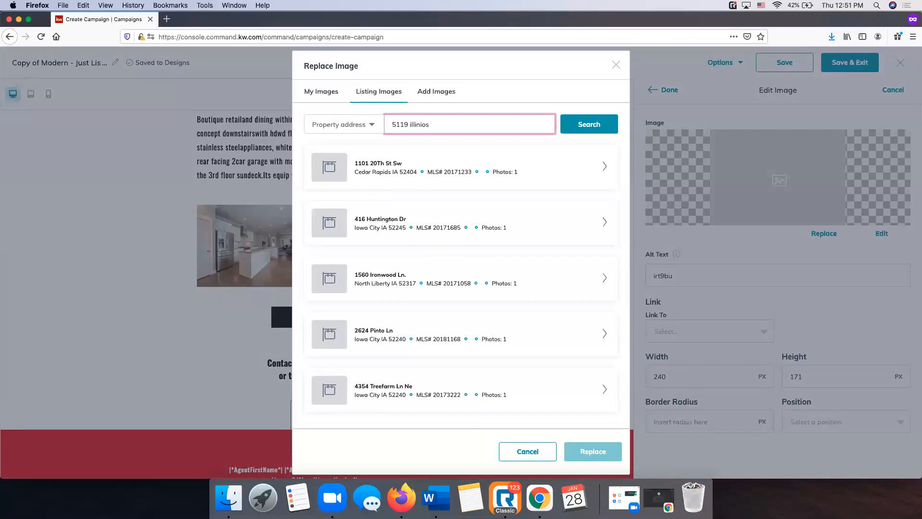
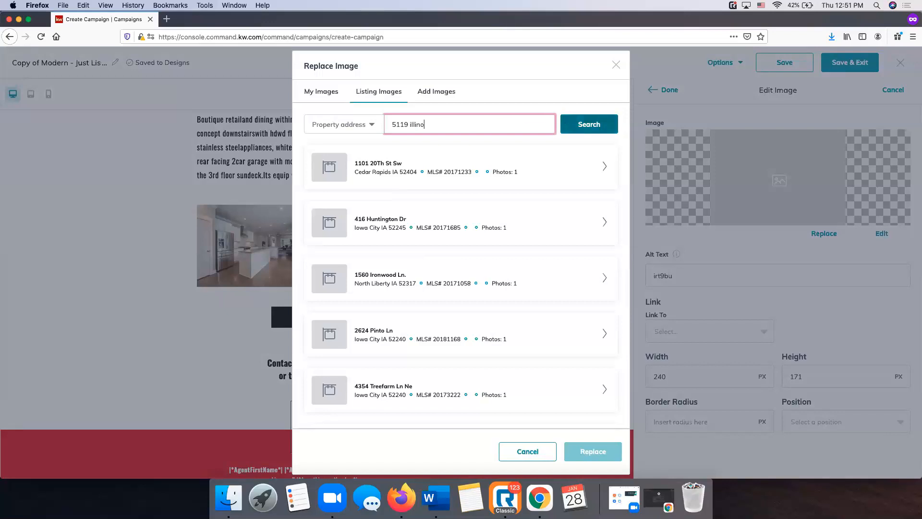
click(594, 124)
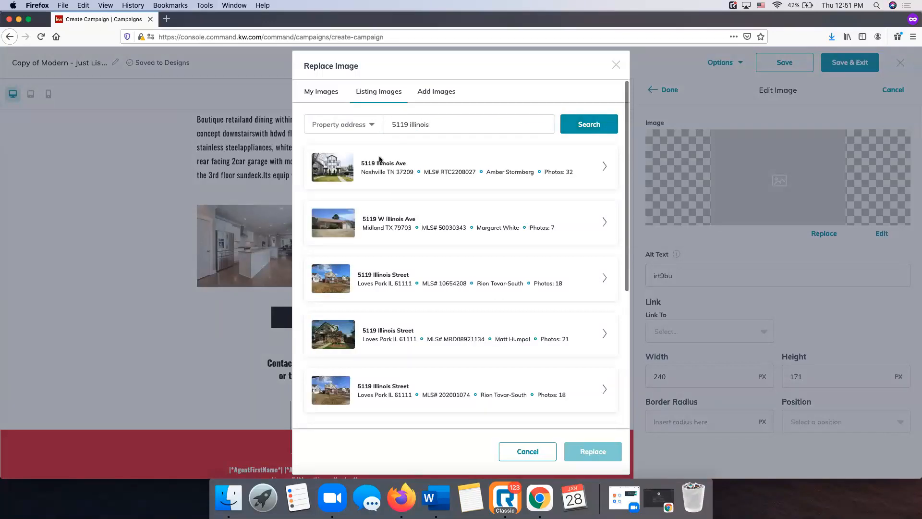
click(605, 169)
Place the living-room listing photo in the right interior slot
scroll(503, 232, down, 4)
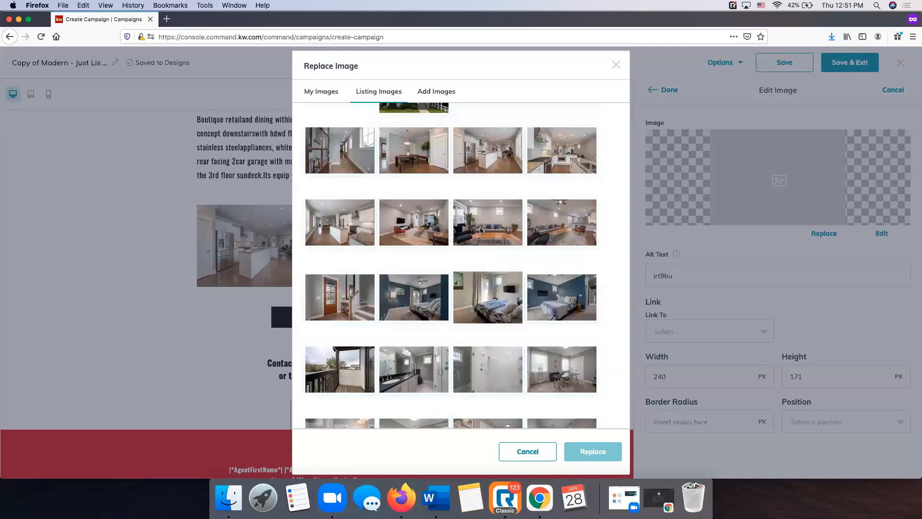
click(483, 230)
click(593, 452)
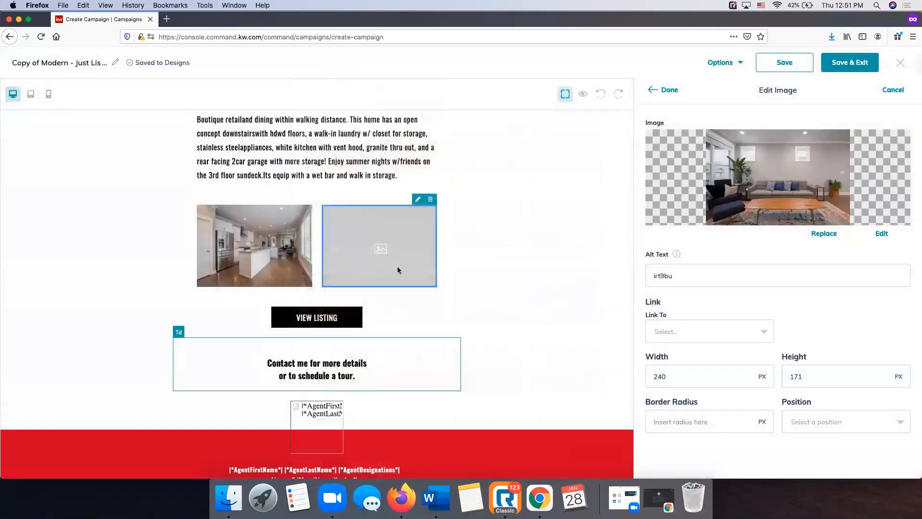
click(663, 90)
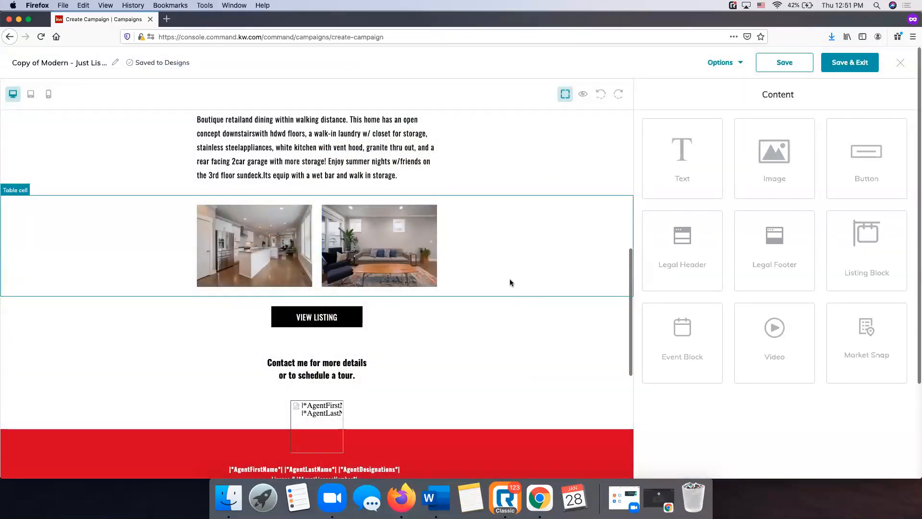
scroll(412, 272, up, 5)
scroll(410, 275, up, 2)
scroll(410, 275, down, 8)
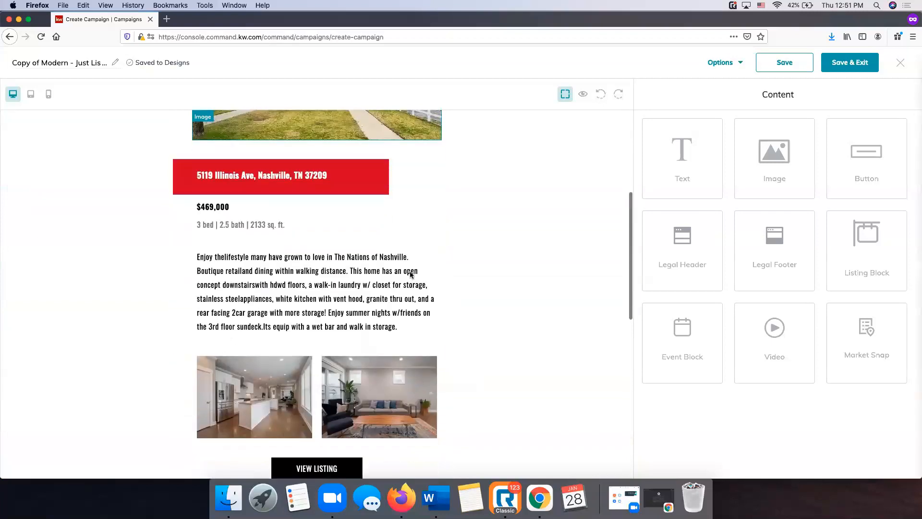
click(326, 265)
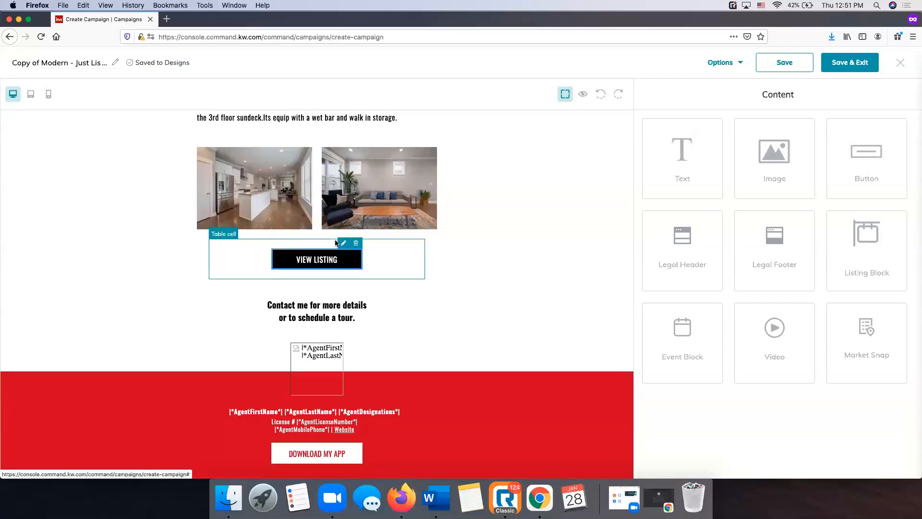
Keep the VIEW LISTING button's label and set its Link To option to Web address
click(344, 244)
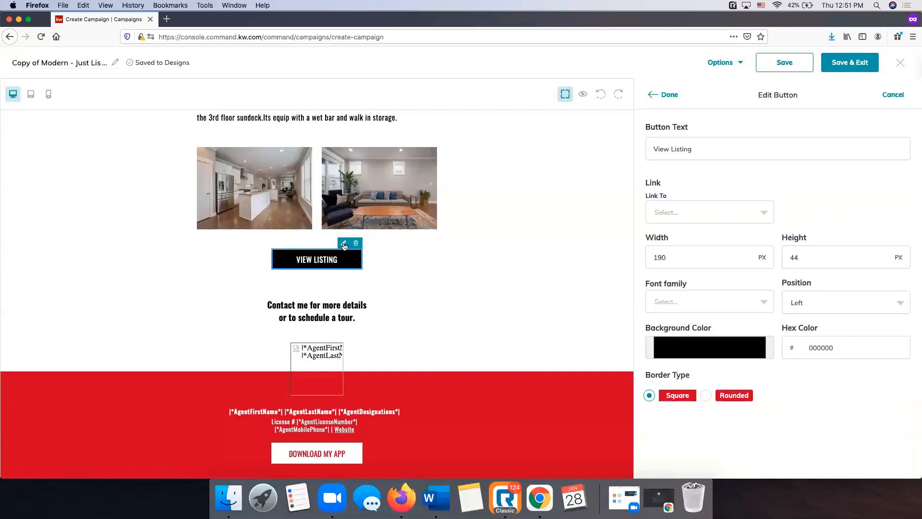
click(707, 148)
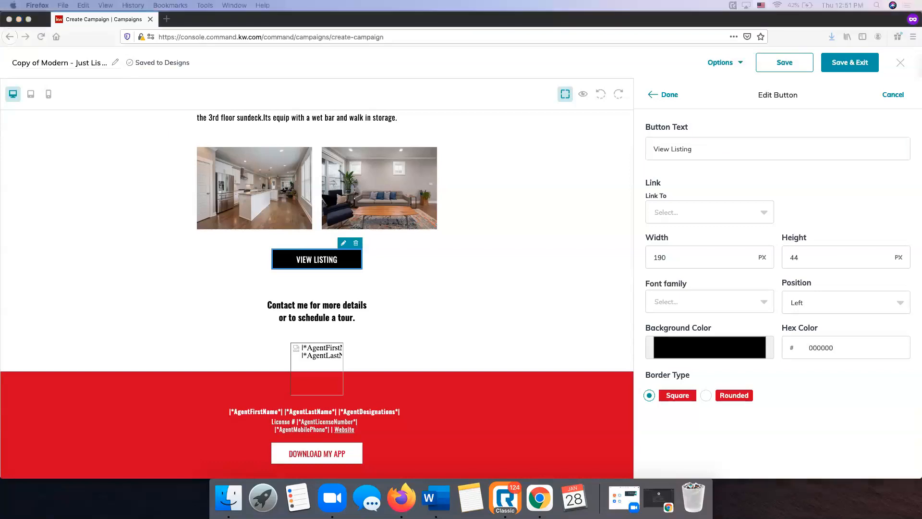
click(673, 211)
click(810, 192)
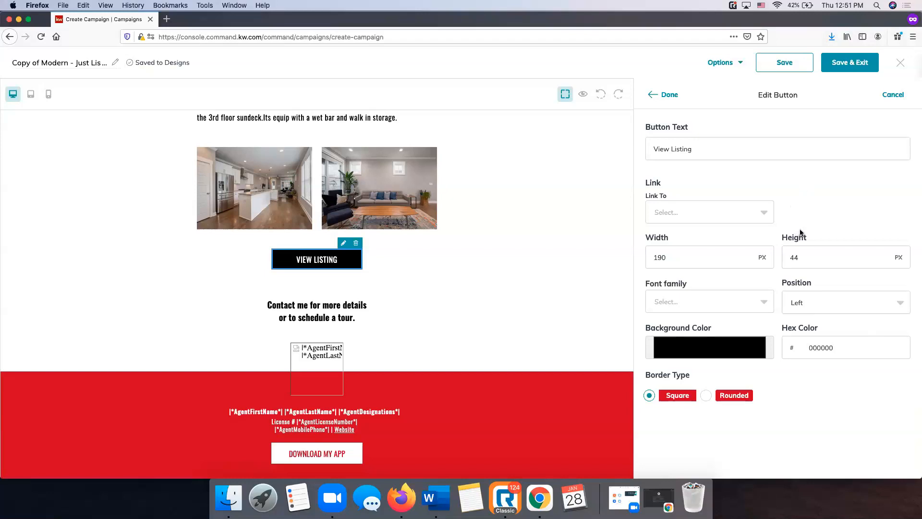
click(764, 214)
click(765, 213)
click(765, 214)
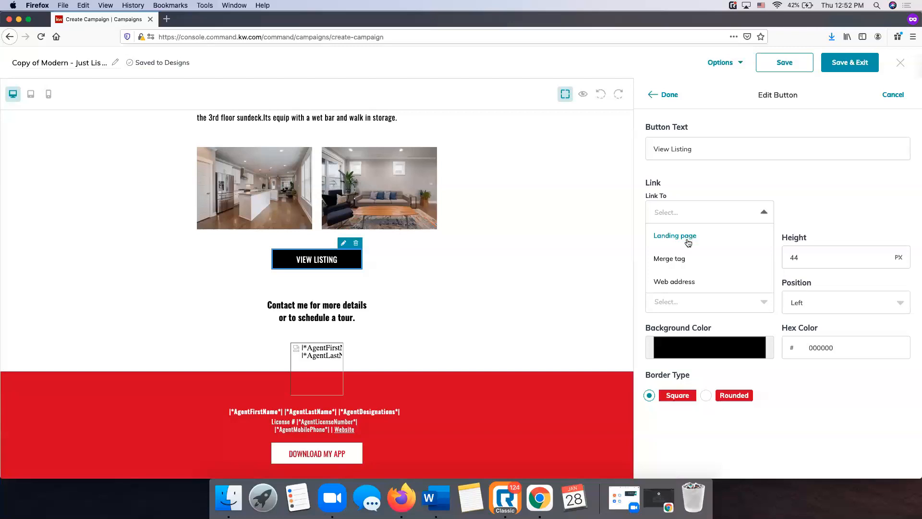
click(680, 283)
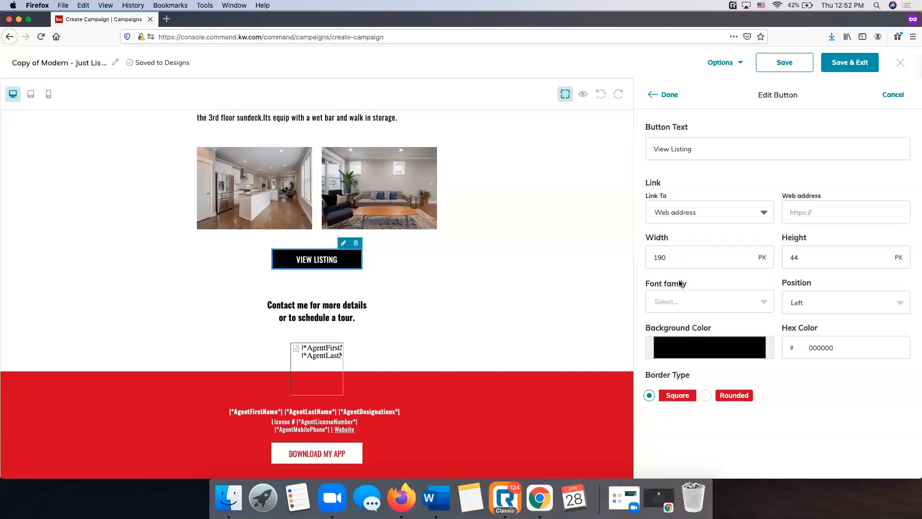
click(808, 213)
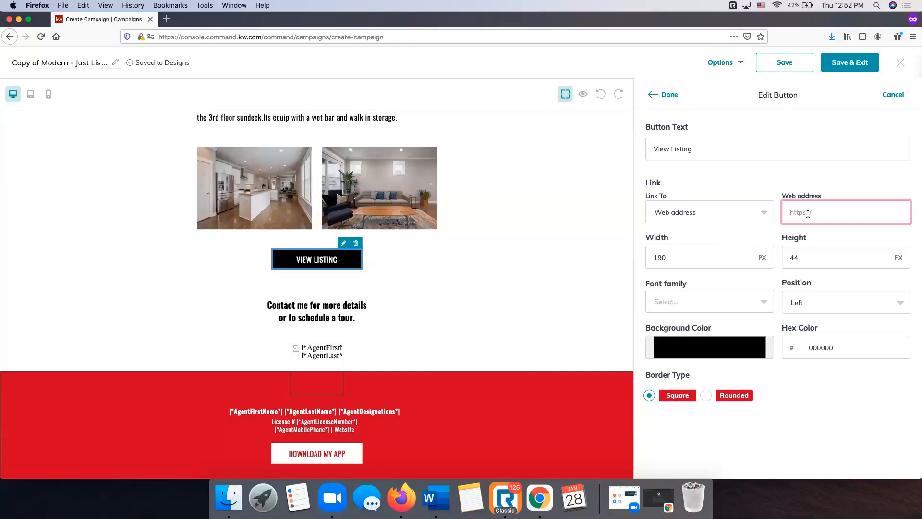
key(super+v)
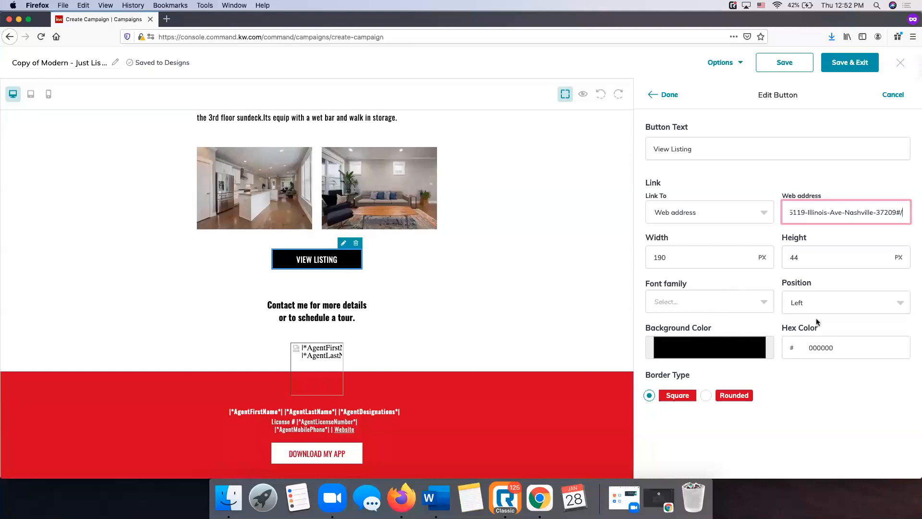
click(706, 396)
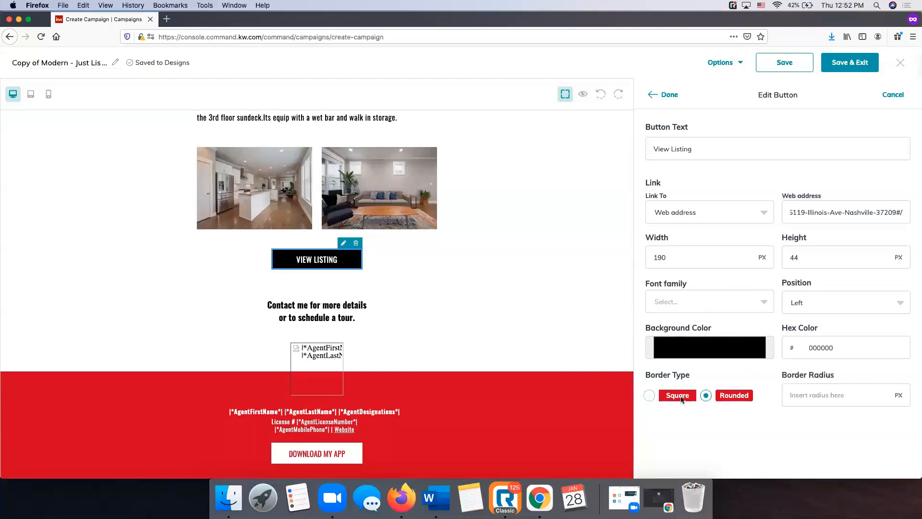
click(650, 395)
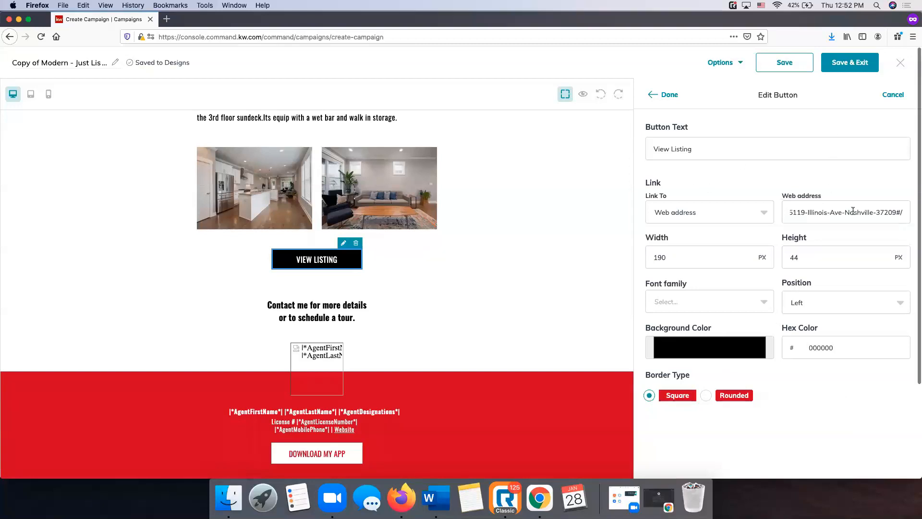
click(671, 95)
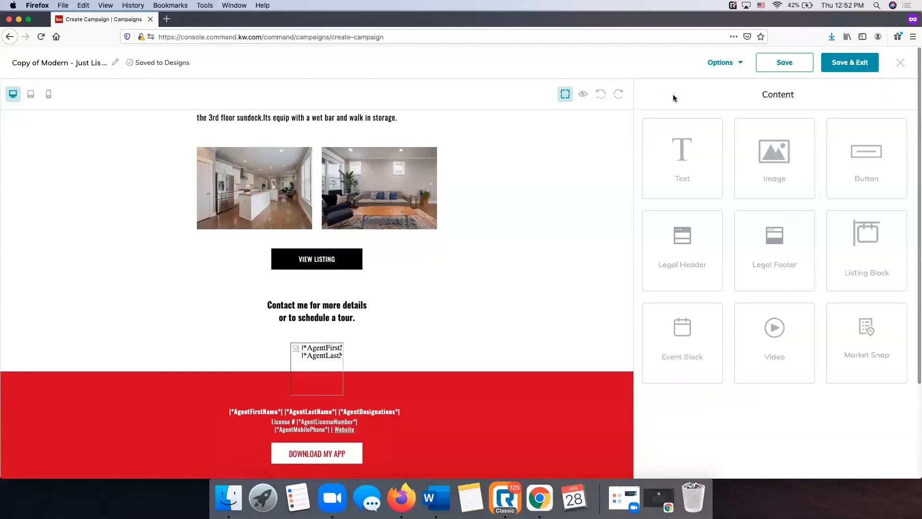
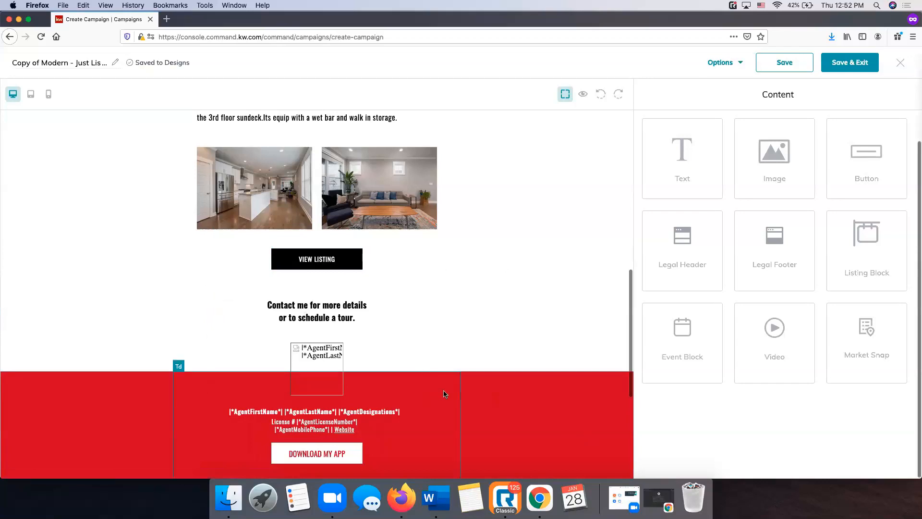
scroll(443, 390, down, 5)
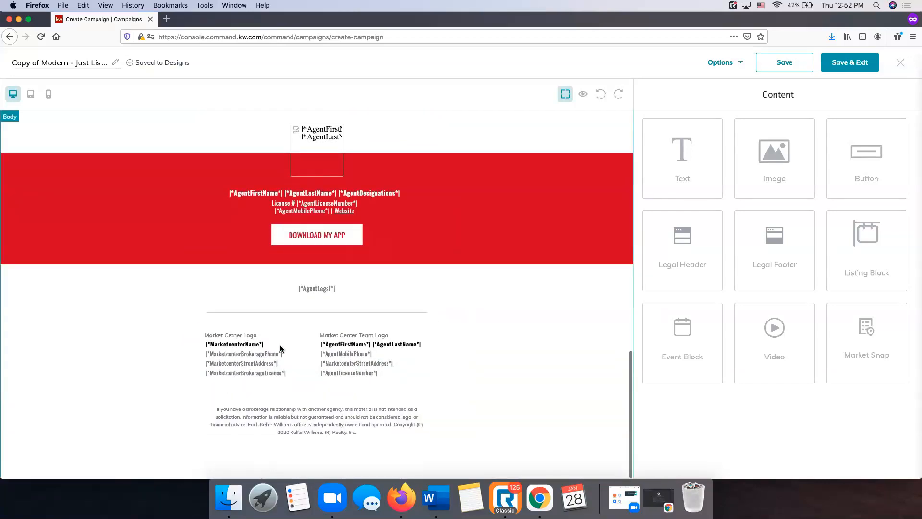
scroll(351, 278, up, 15)
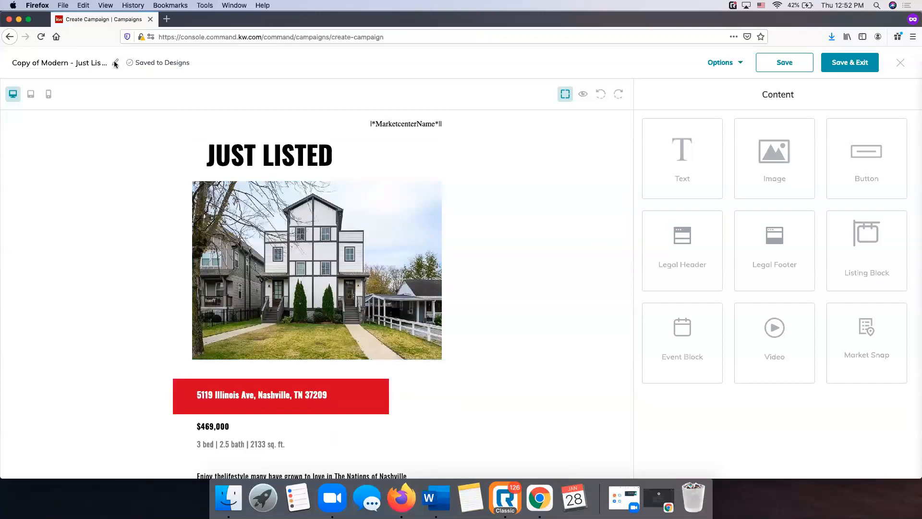
click(90, 64)
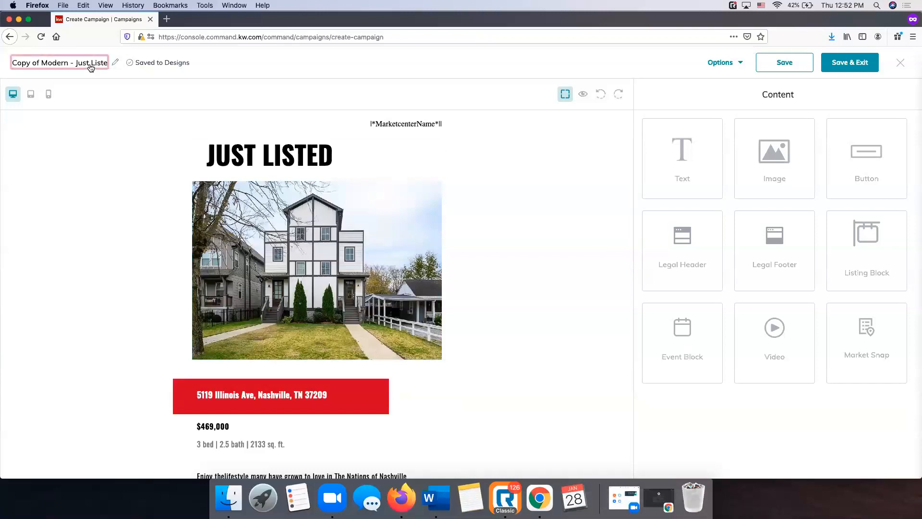
key(super+a)
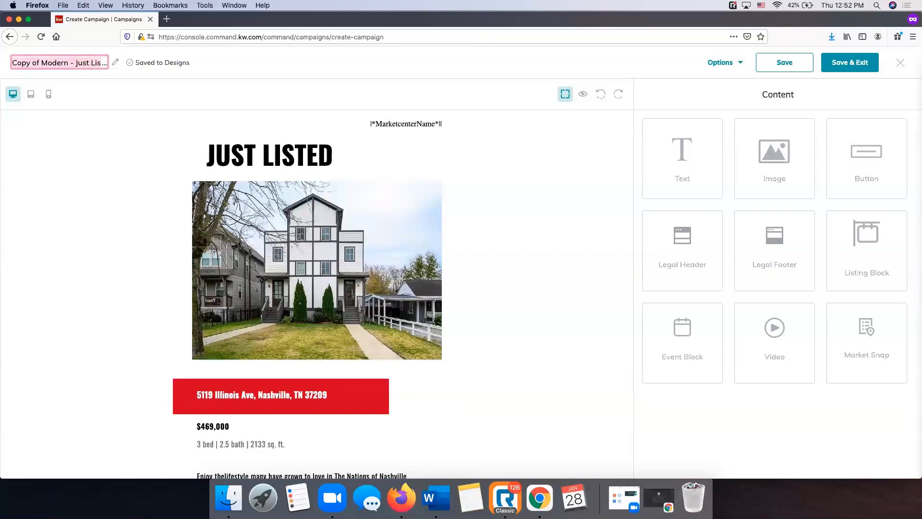
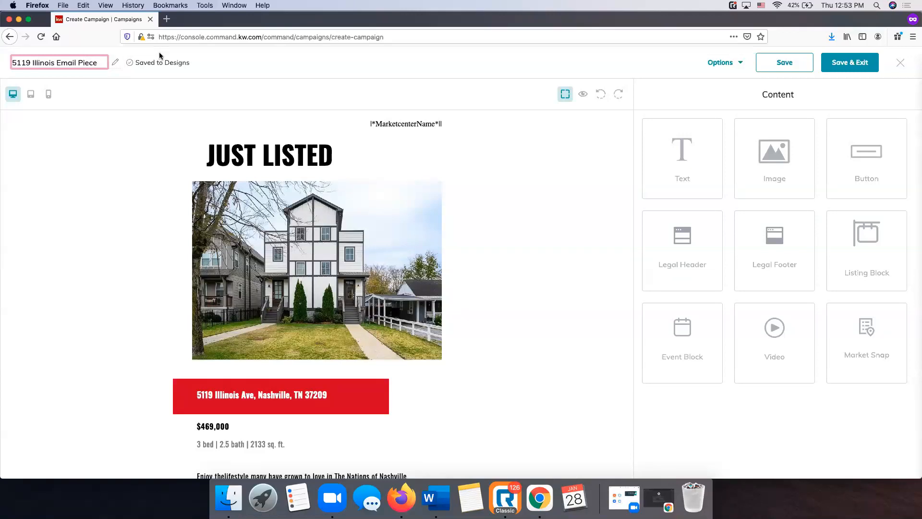
key(Return)
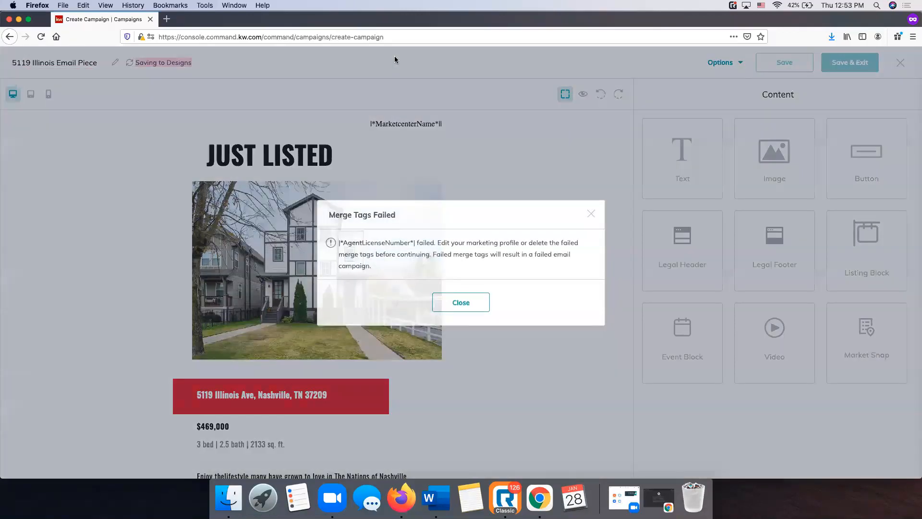
click(592, 215)
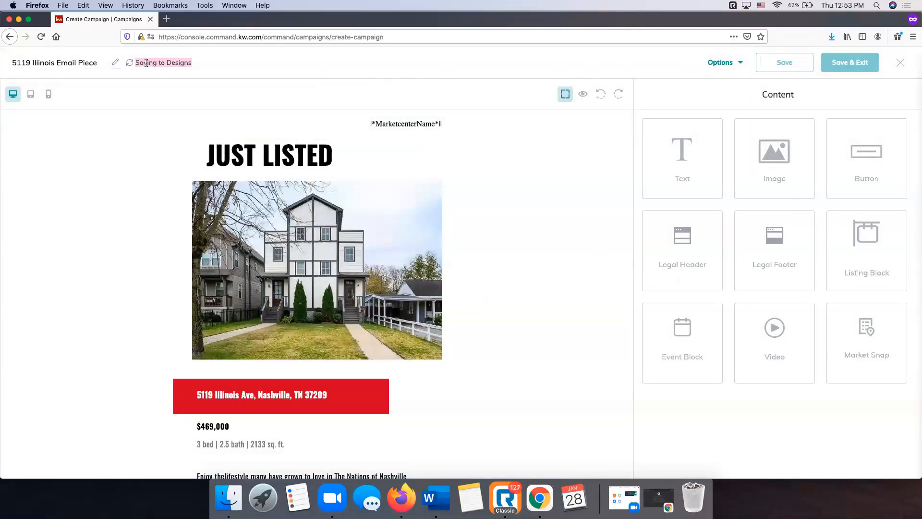
click(209, 65)
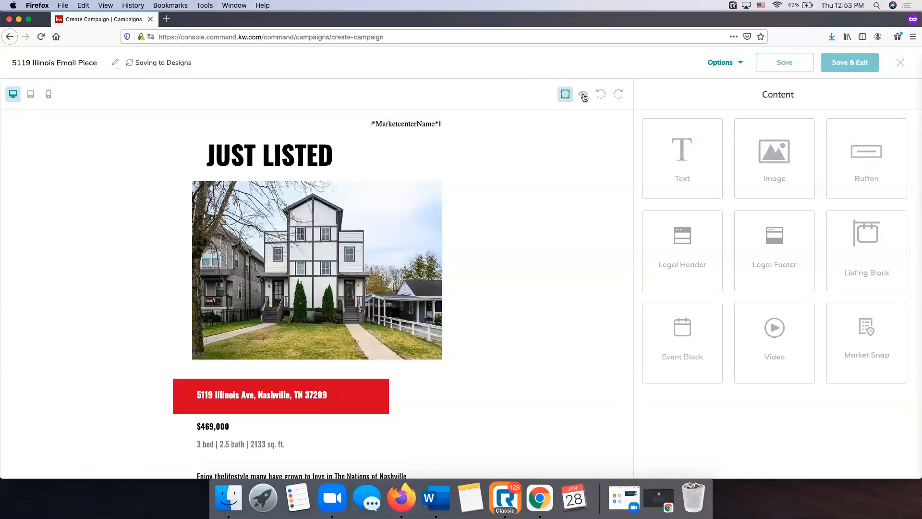
click(584, 96)
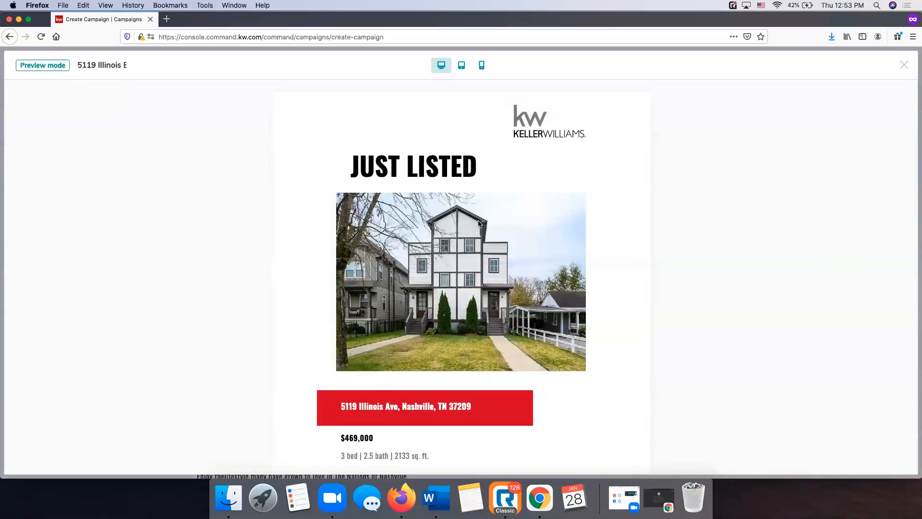
Check the email preview at tablet and mobile widths, then return to the editor
scroll(479, 224, down, 10)
scroll(478, 223, down, 3)
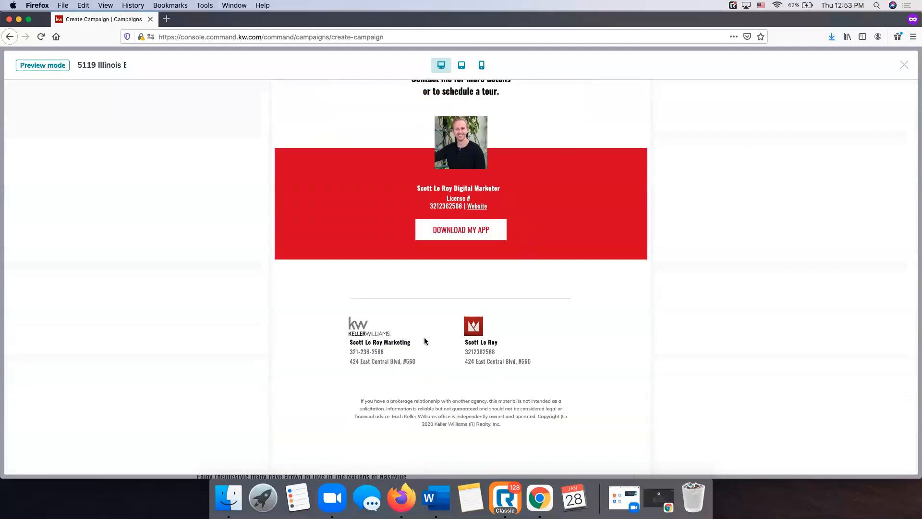
scroll(414, 298, up, 10)
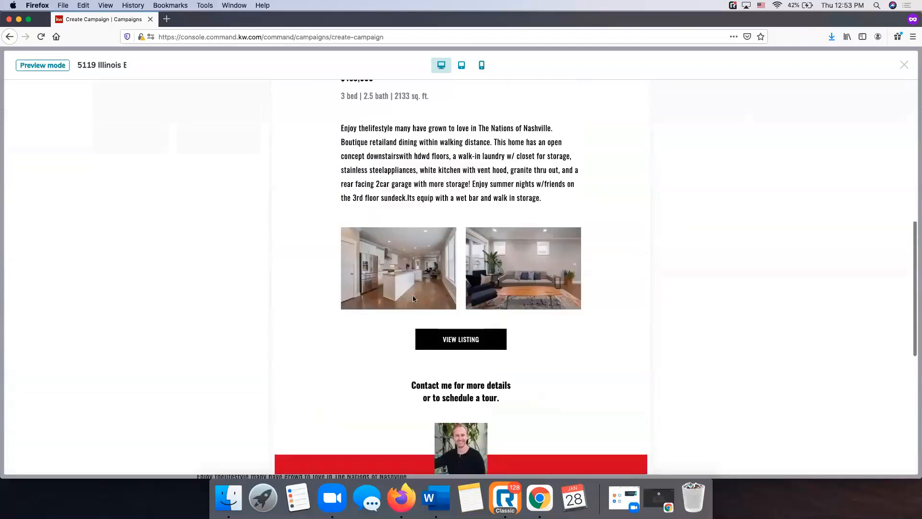
scroll(413, 297, up, 5)
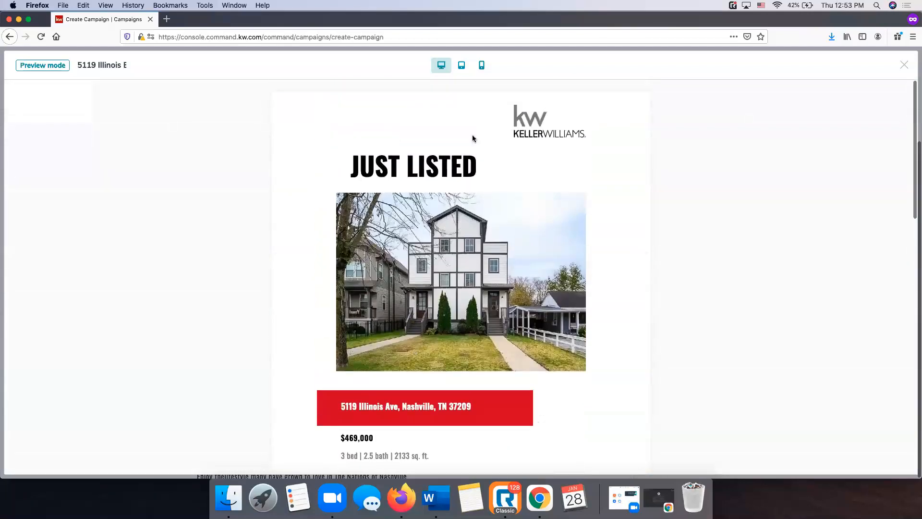
click(462, 67)
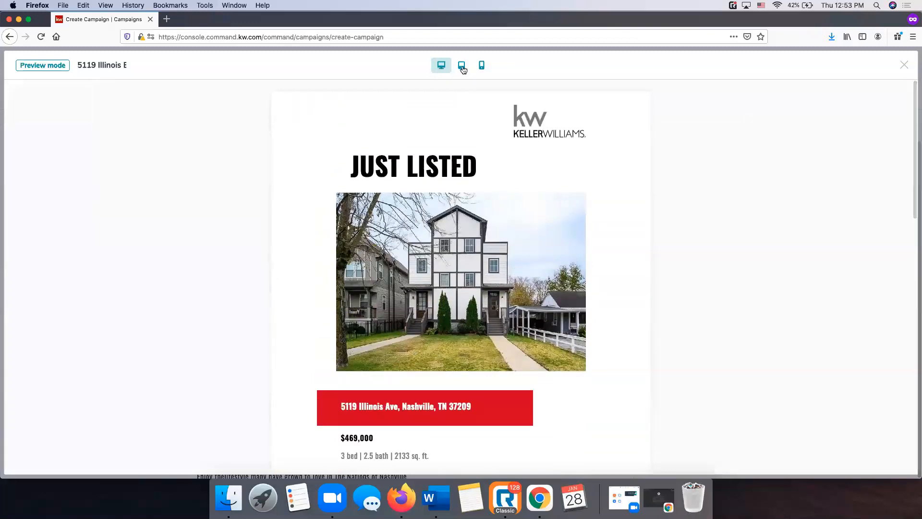
click(481, 71)
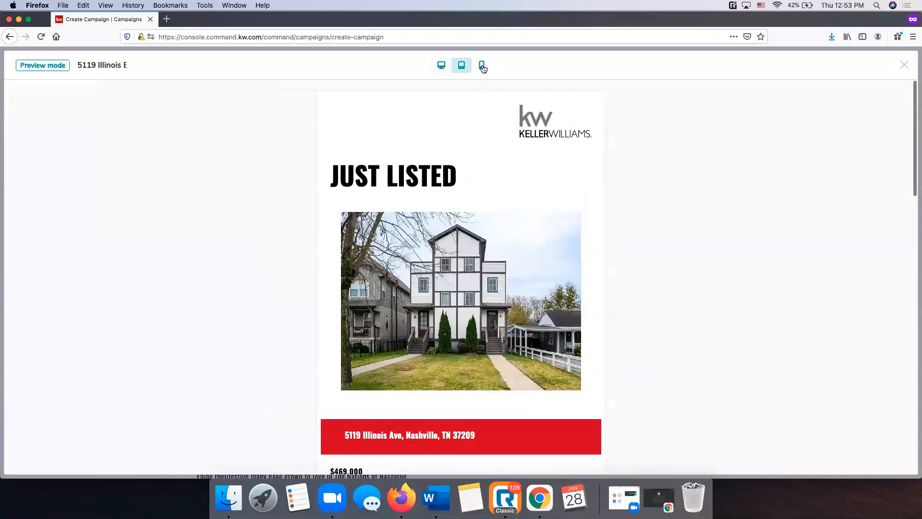
scroll(480, 211, down, 5)
scroll(481, 214, down, 10)
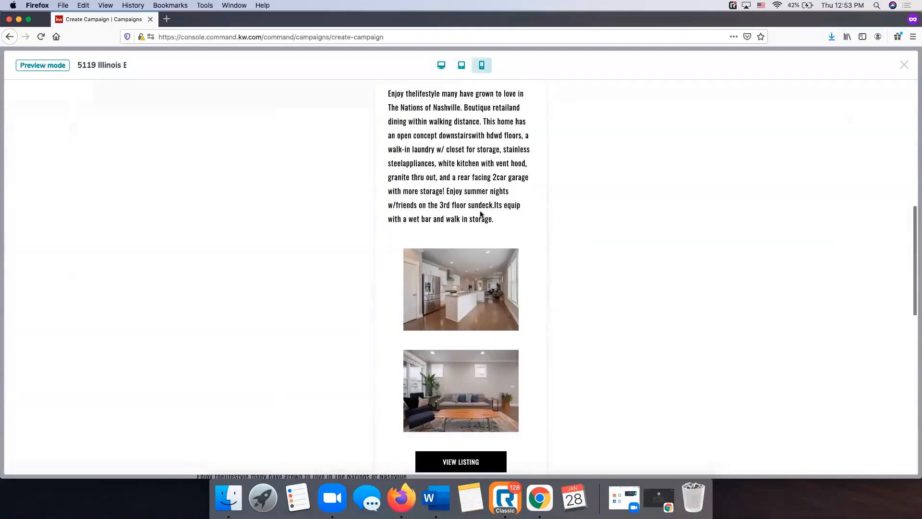
scroll(480, 213, up, 12)
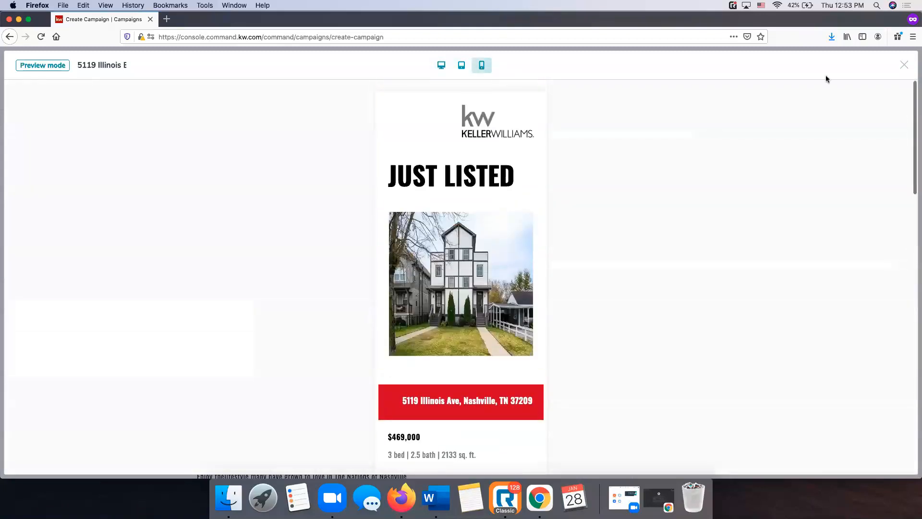
click(904, 66)
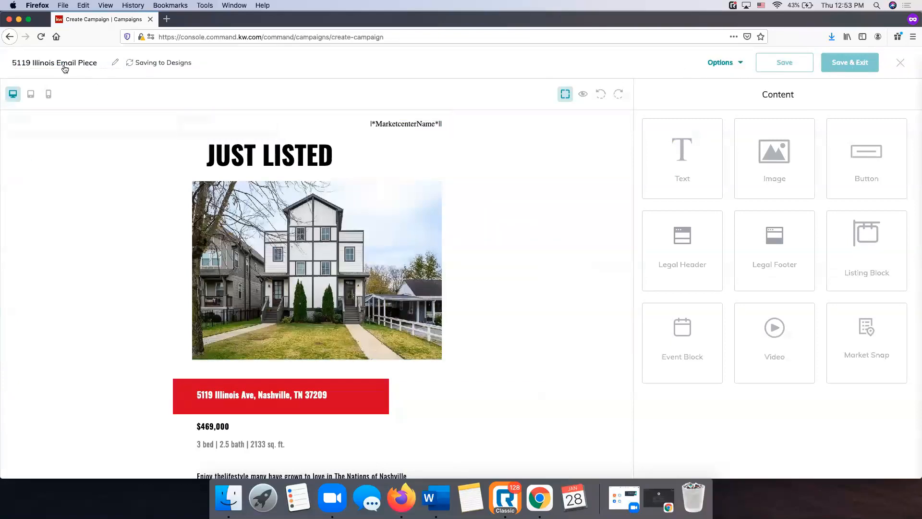
click(104, 67)
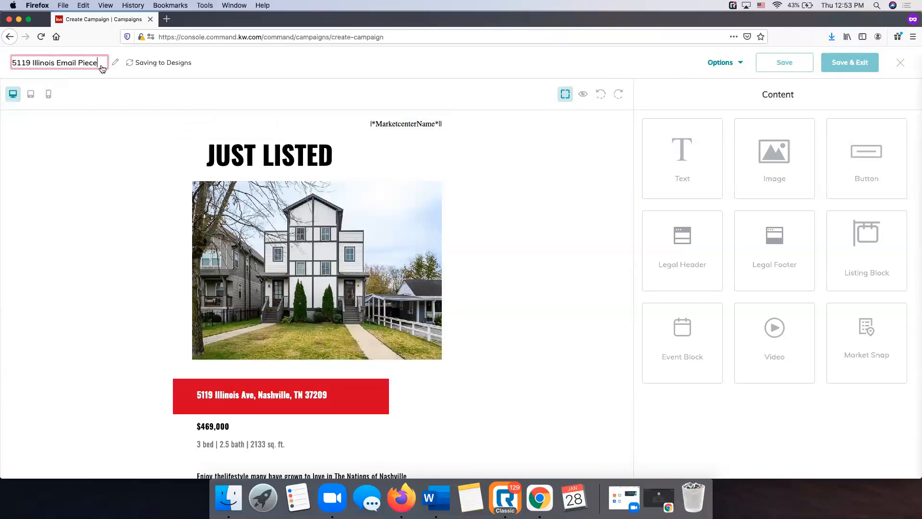
key(Return)
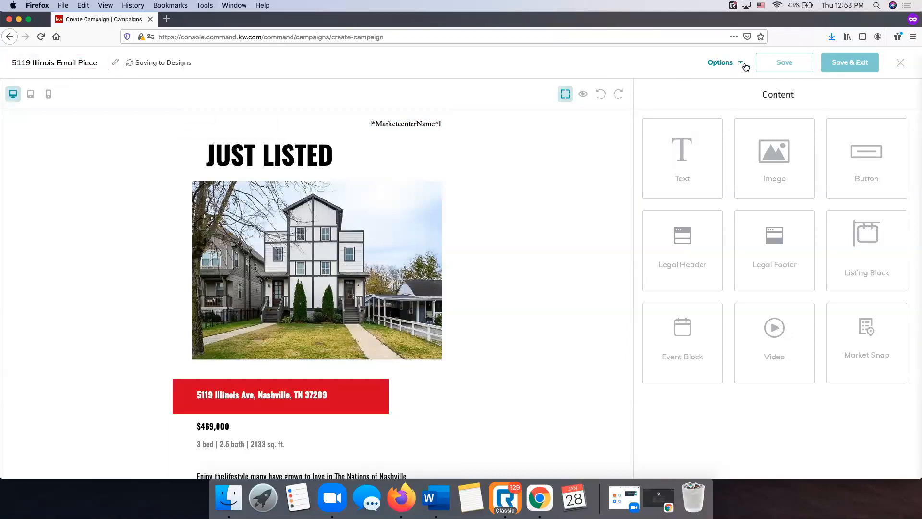
click(730, 66)
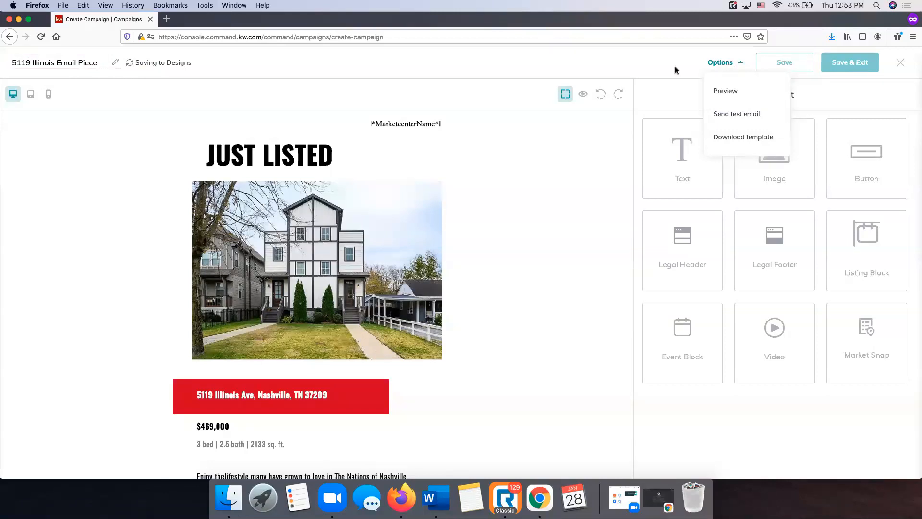
click(615, 68)
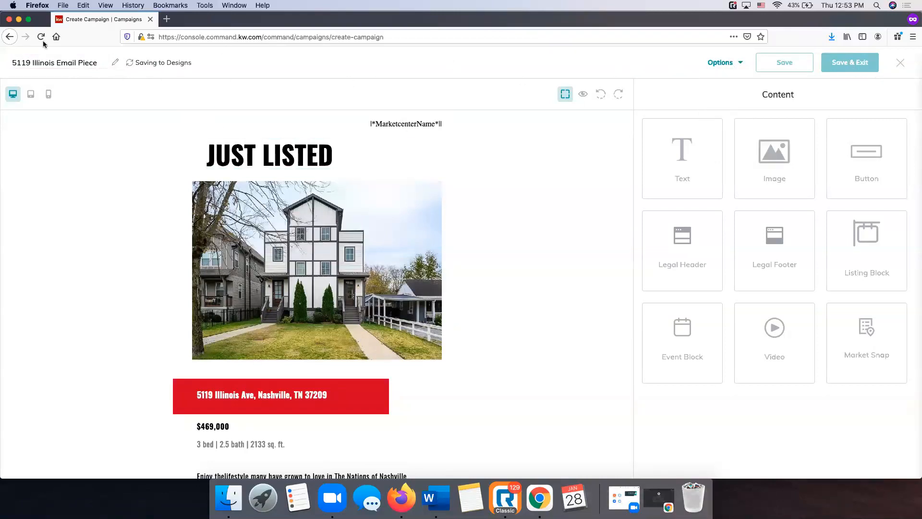
click(85, 65)
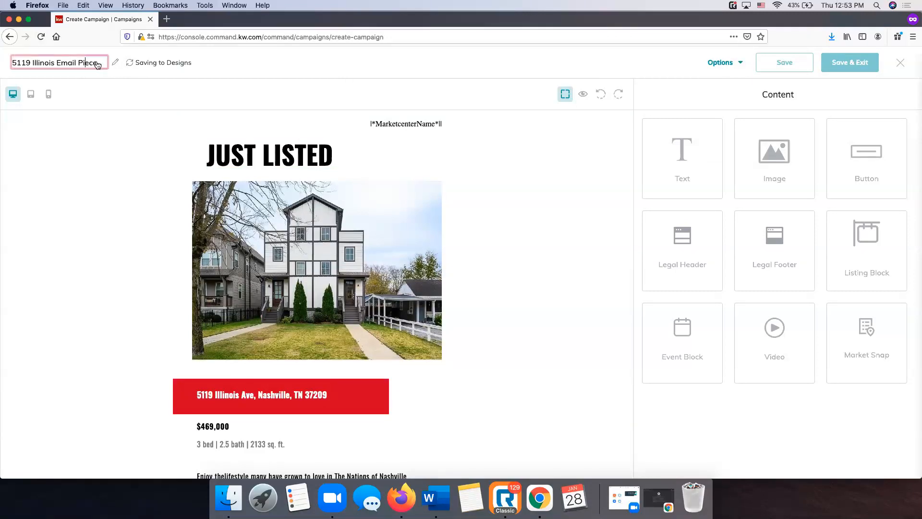
click(125, 71)
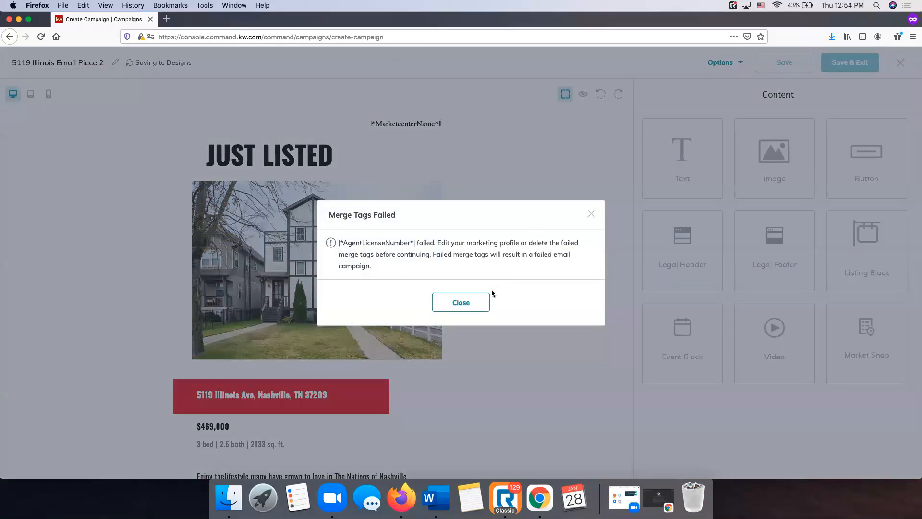
click(461, 302)
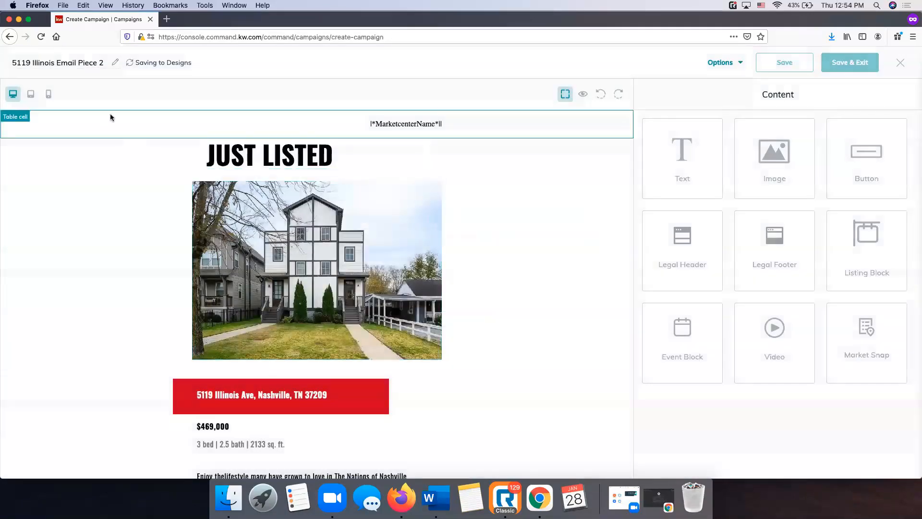
Delete the License # line from the red agent contact block
scroll(434, 177, down, 15)
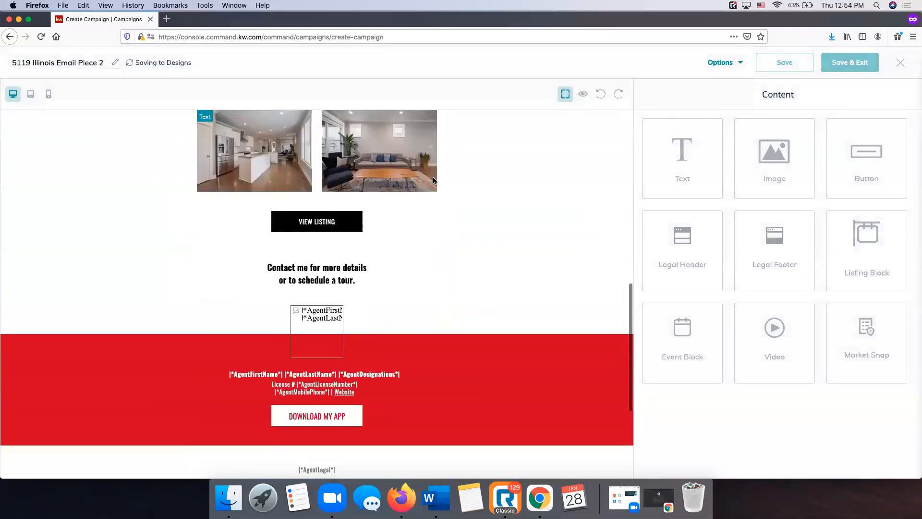
click(349, 204)
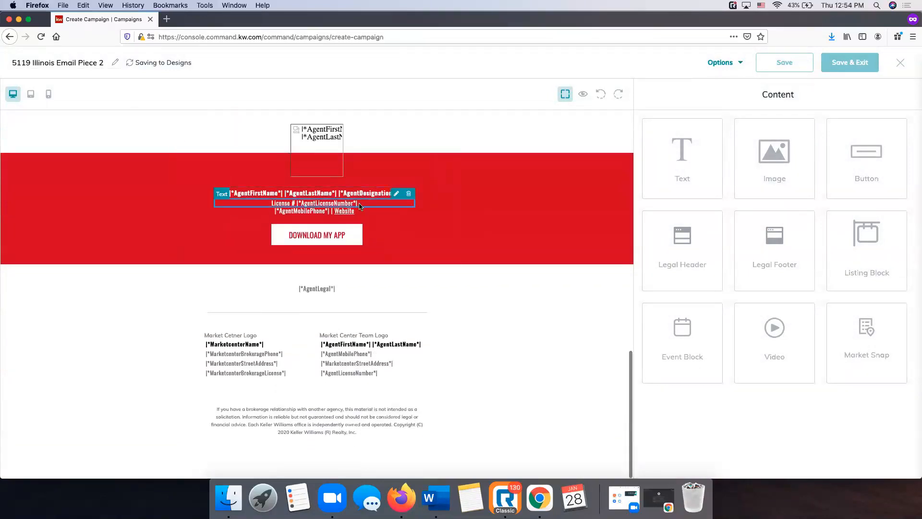
click(396, 194)
click(355, 202)
click(409, 195)
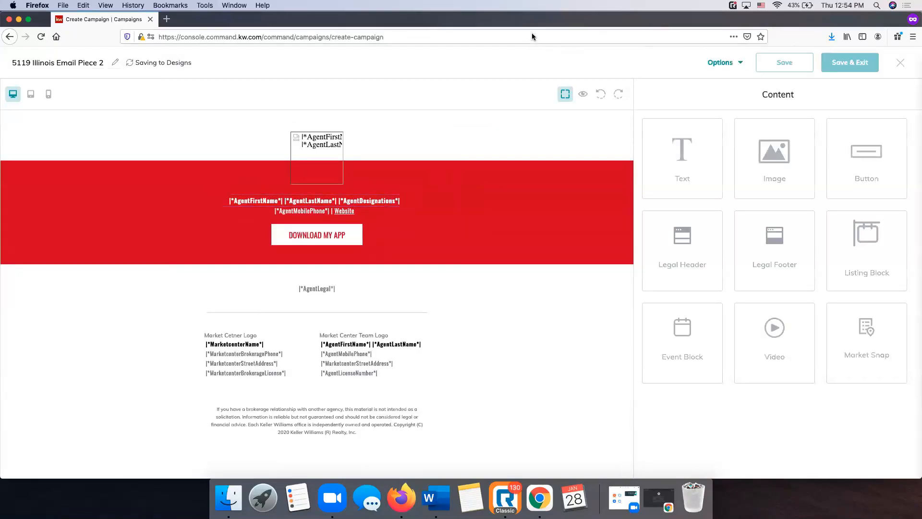
scroll(454, 182, up, 15)
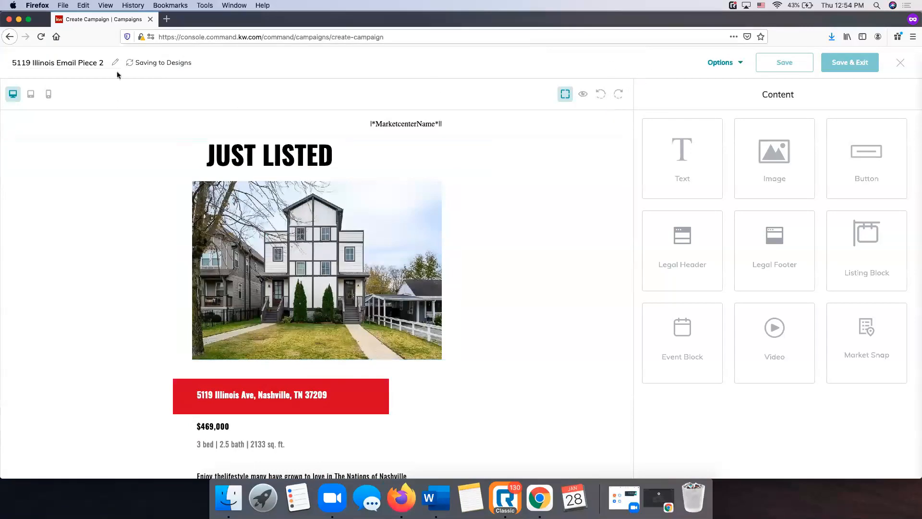
Save the design and append '2' to its title, dismissing the merge-tag warning
click(771, 64)
click(102, 67)
click(103, 67)
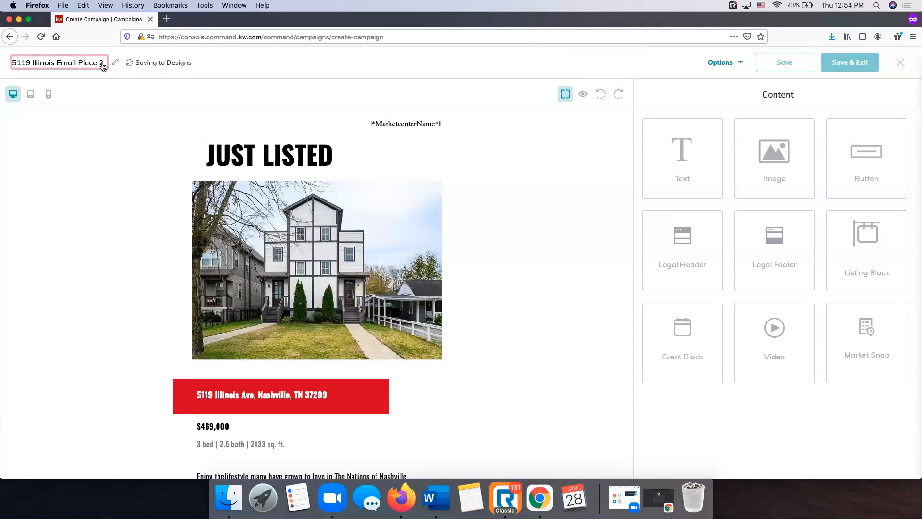
text(2)
key(Return)
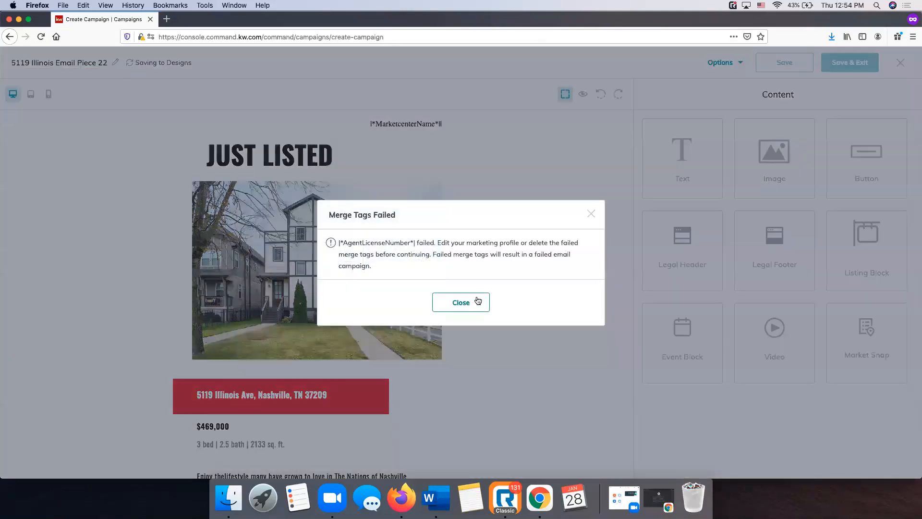
click(478, 301)
Delete the failing agent license number merge-tag line from the footer
scroll(431, 260, down, 10)
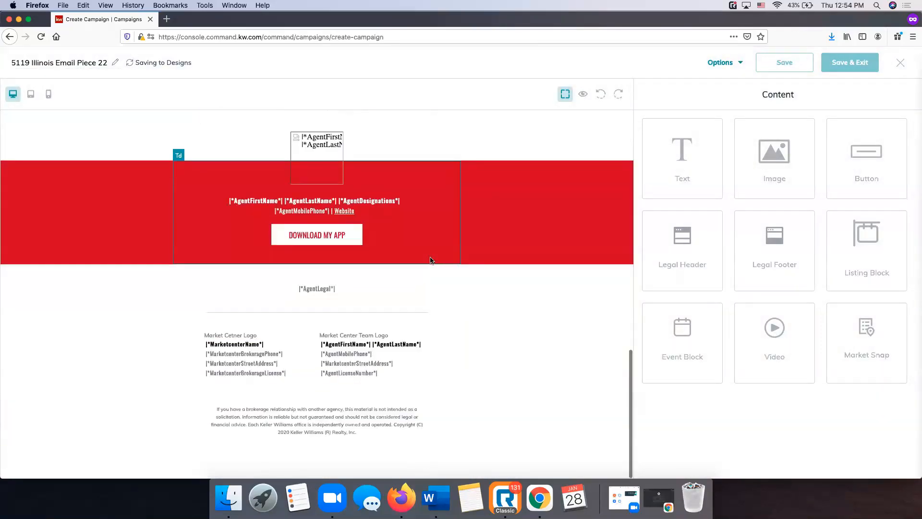
click(391, 371)
click(420, 363)
scroll(363, 362, up, 1)
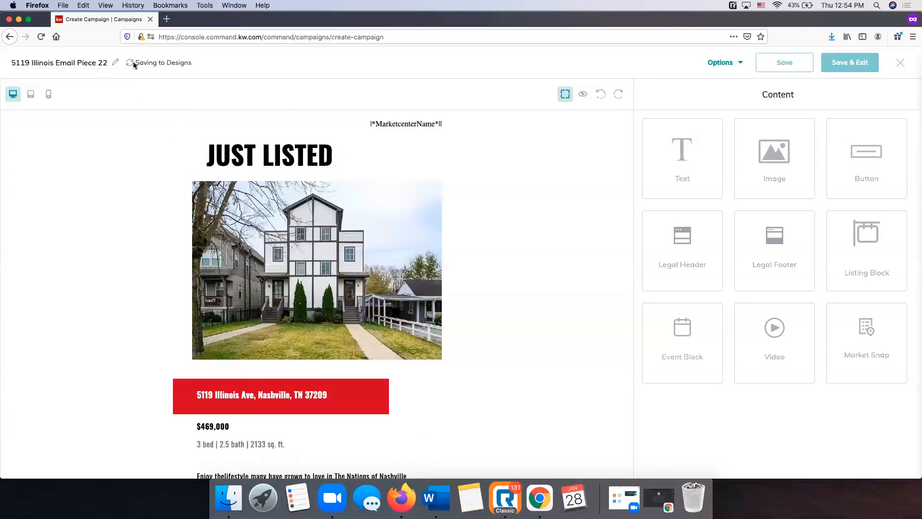
click(103, 64)
key(BackSpace)
key(BackSpace)
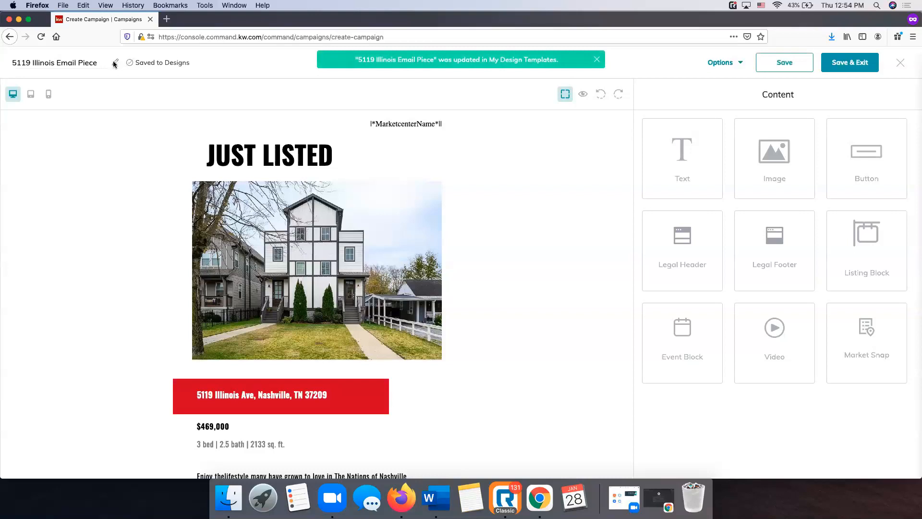
scroll(378, 277, down, 6)
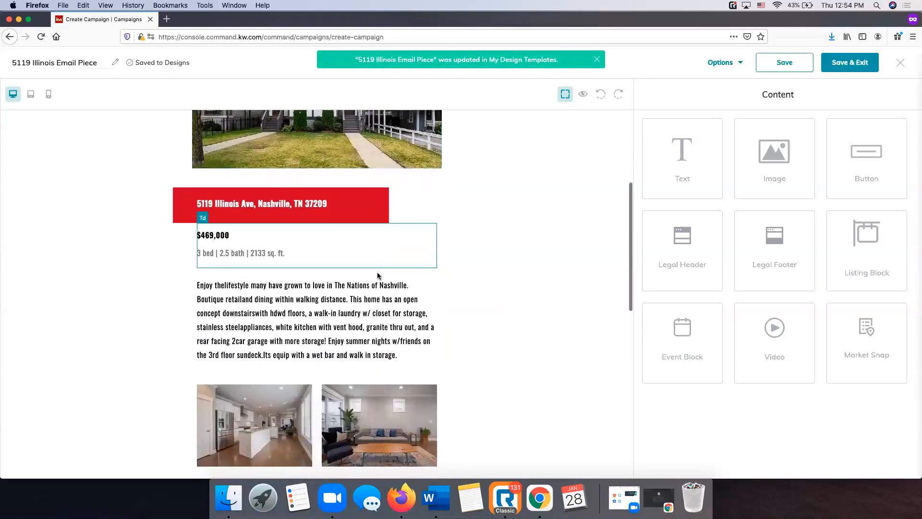
scroll(377, 277, down, 8)
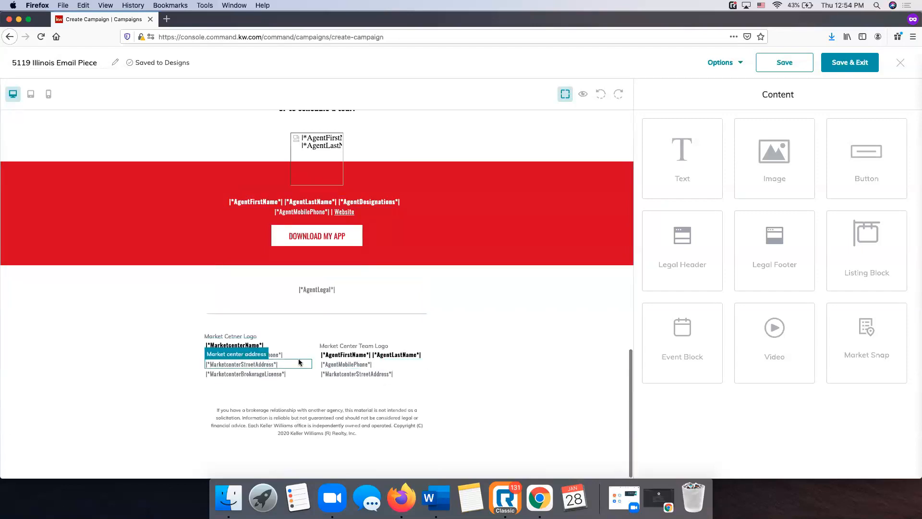
scroll(476, 273, up, 12)
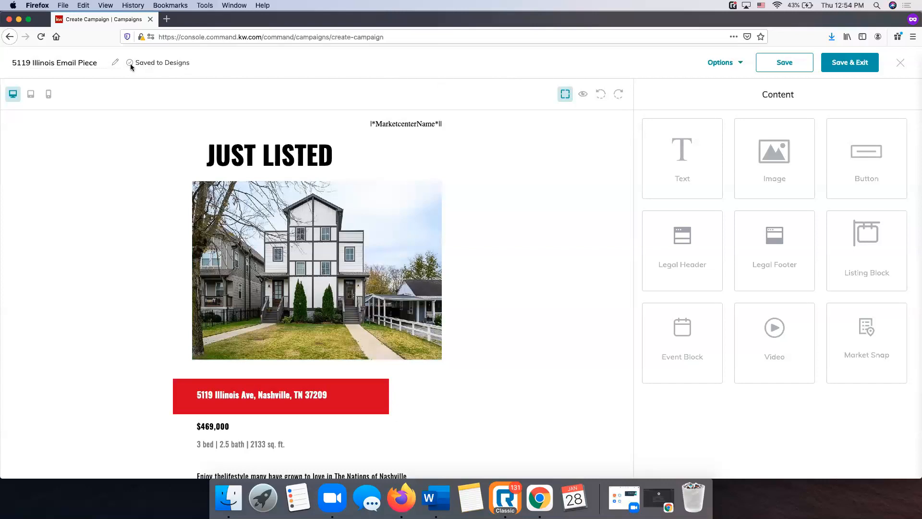
Save the design, return to the campaign setup, and review the updated email preview
click(788, 64)
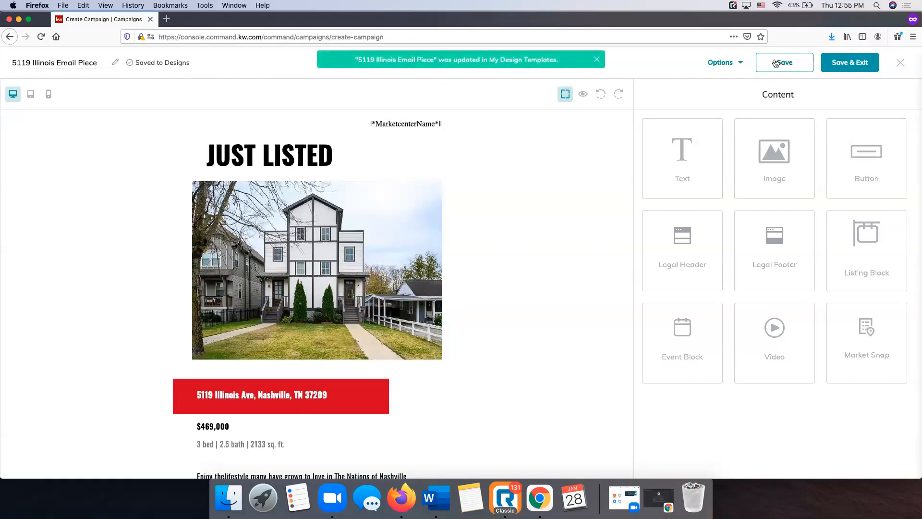
click(850, 67)
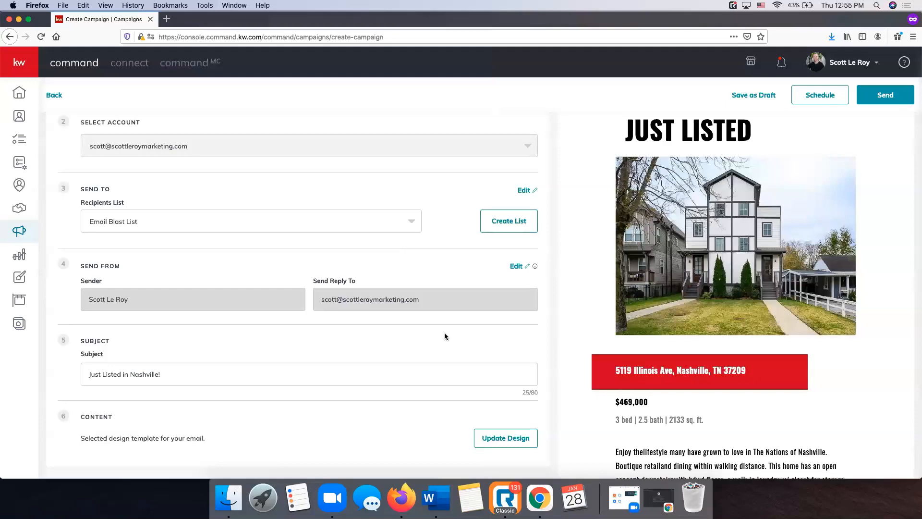
scroll(625, 264, up, 3)
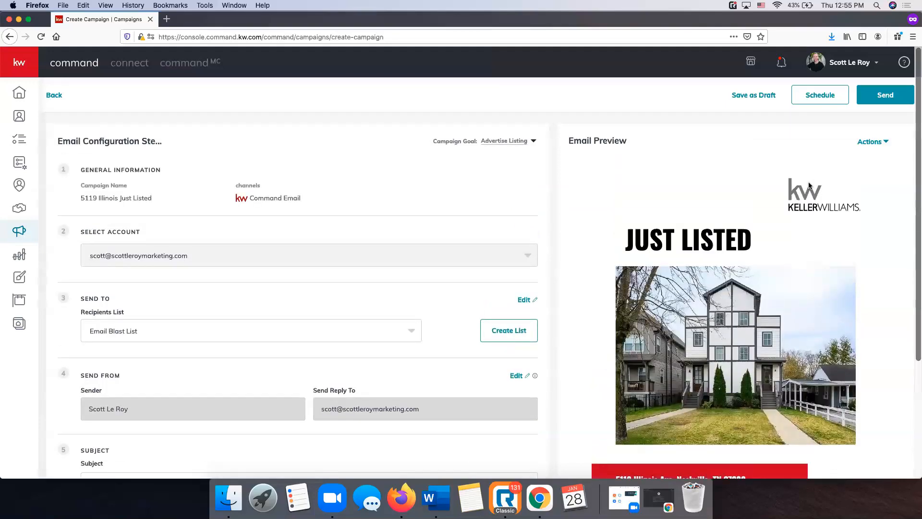
scroll(809, 185, down, 15)
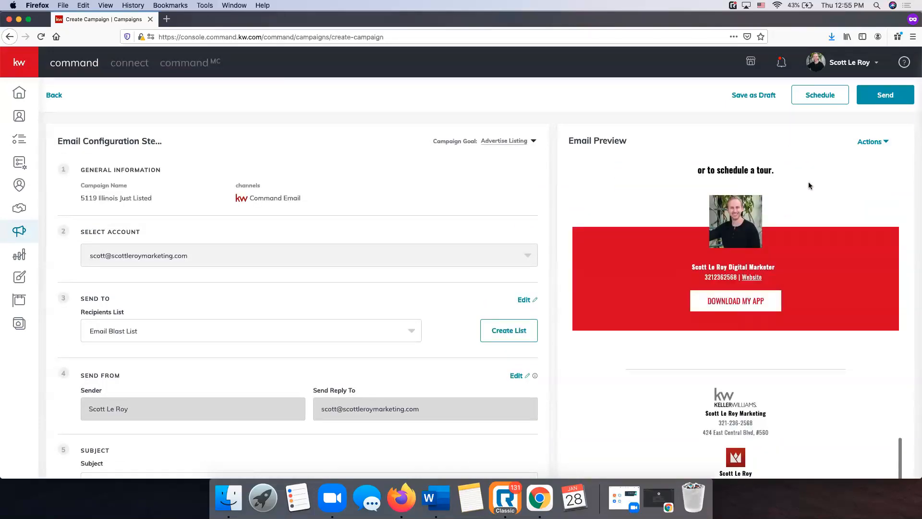
scroll(809, 185, up, 15)
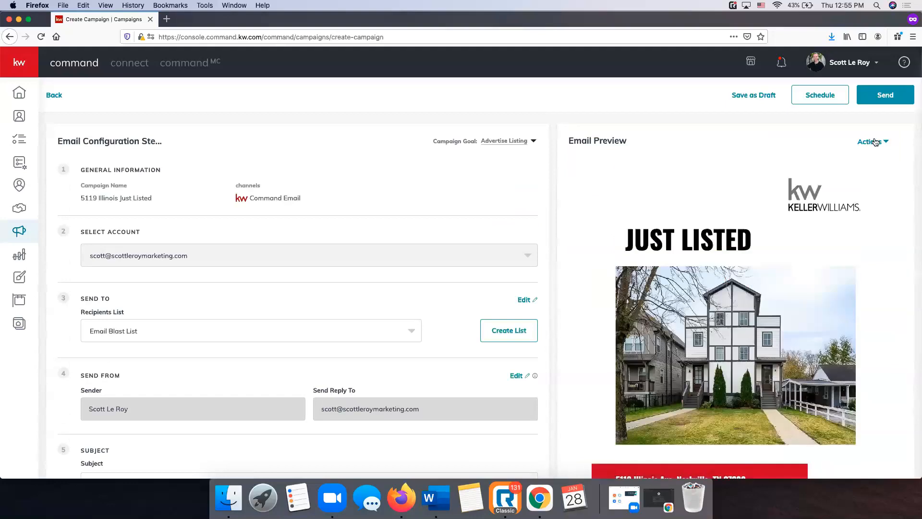
click(881, 144)
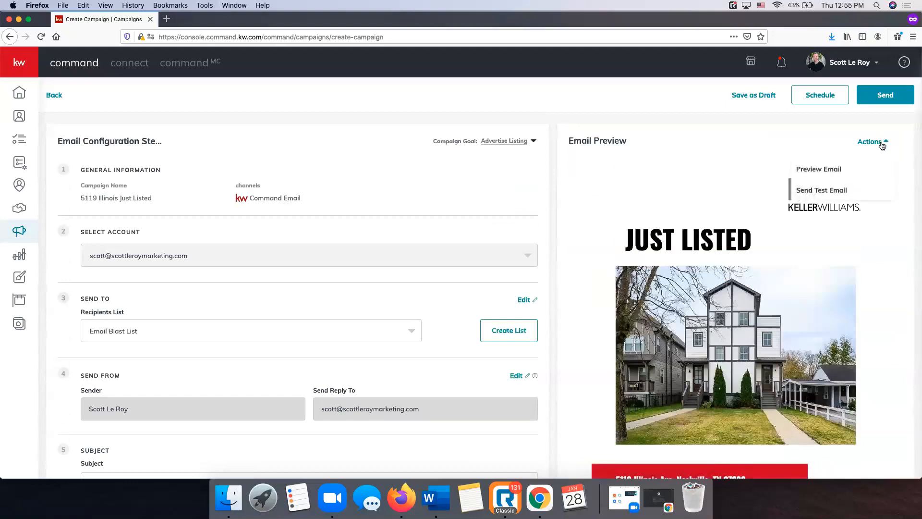
Send a test copy of the 'Just Listed in Nashville!' email to the recipient's e-mail address
click(844, 197)
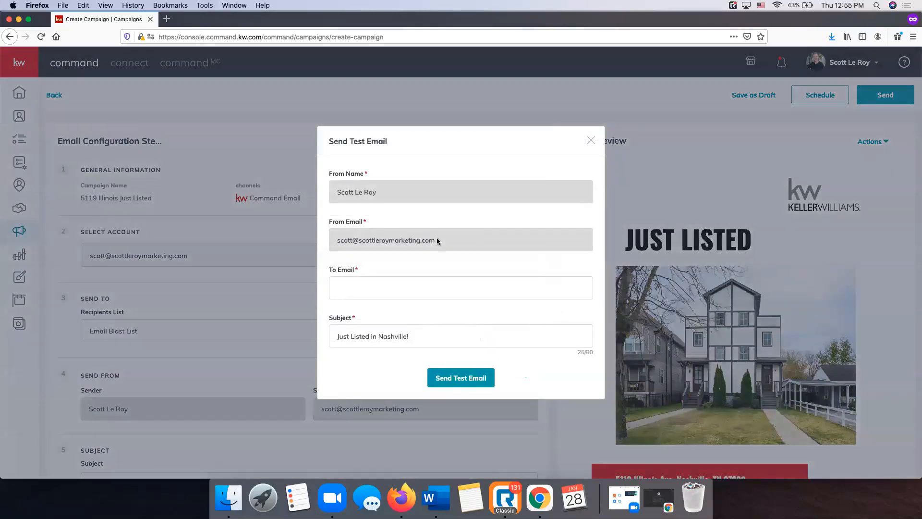
click(420, 282)
click(454, 379)
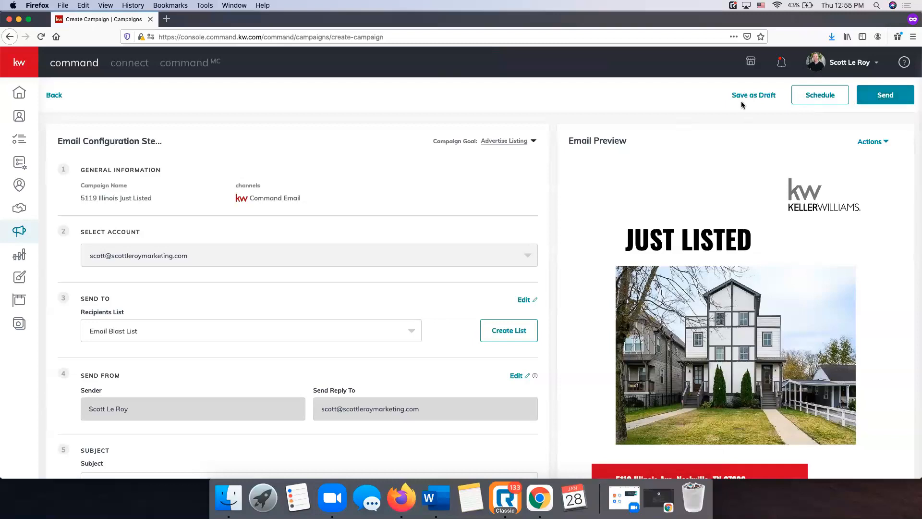
Try scheduling for January 29, then back out and save the campaign as a draft
click(826, 98)
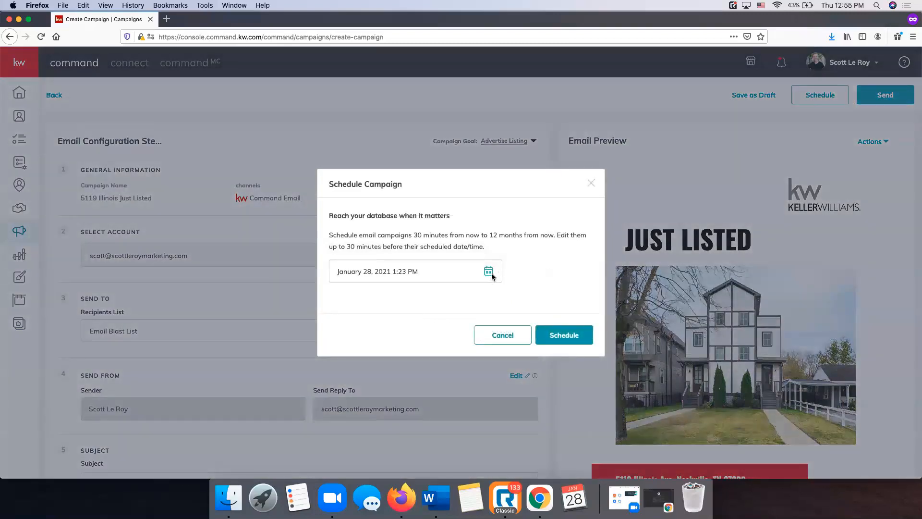
click(493, 272)
click(465, 412)
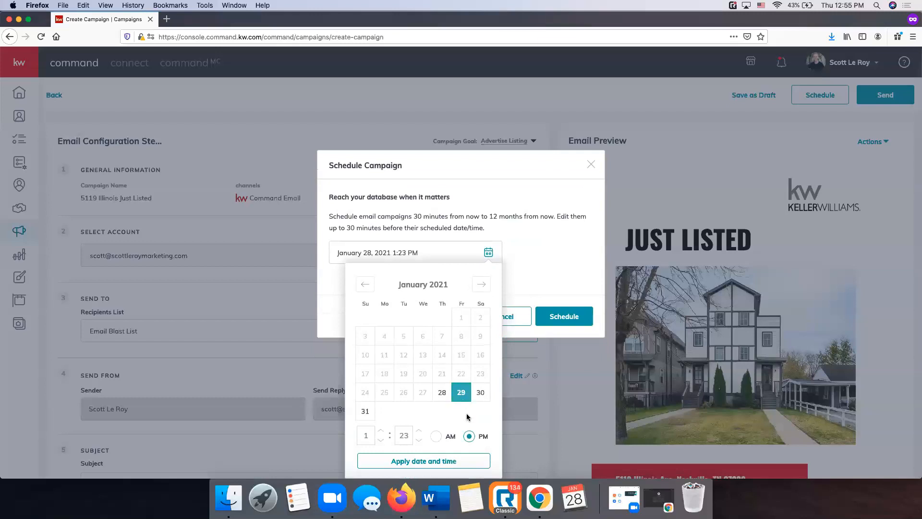
click(508, 295)
click(591, 180)
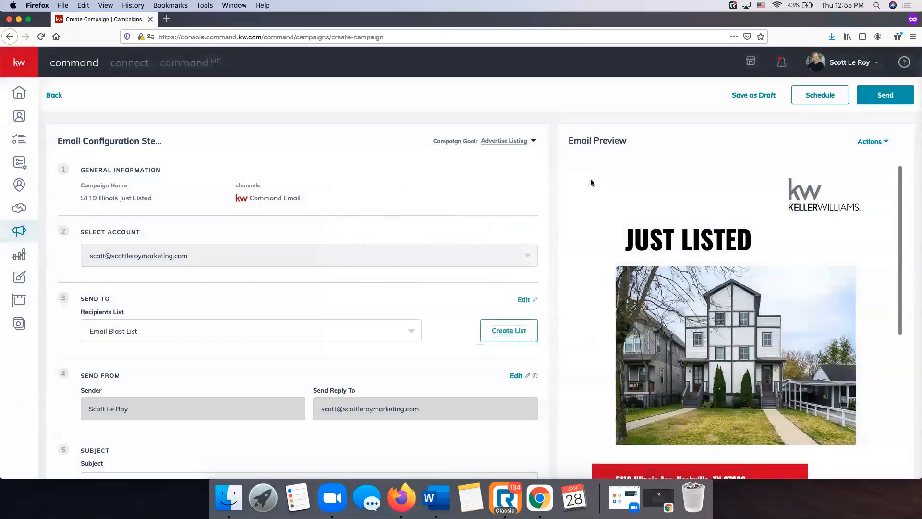
click(748, 96)
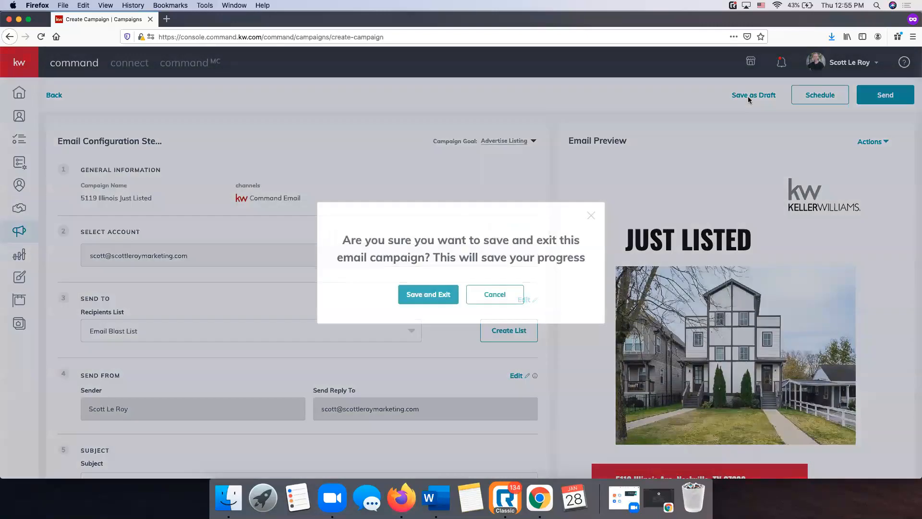
click(438, 294)
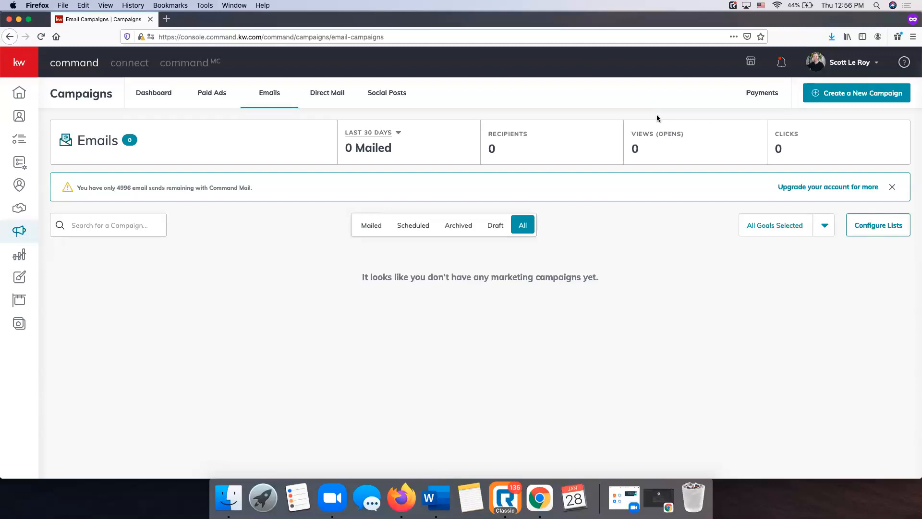
Review the Payment Profile page, then go to the Paid Ads campaign list
click(759, 92)
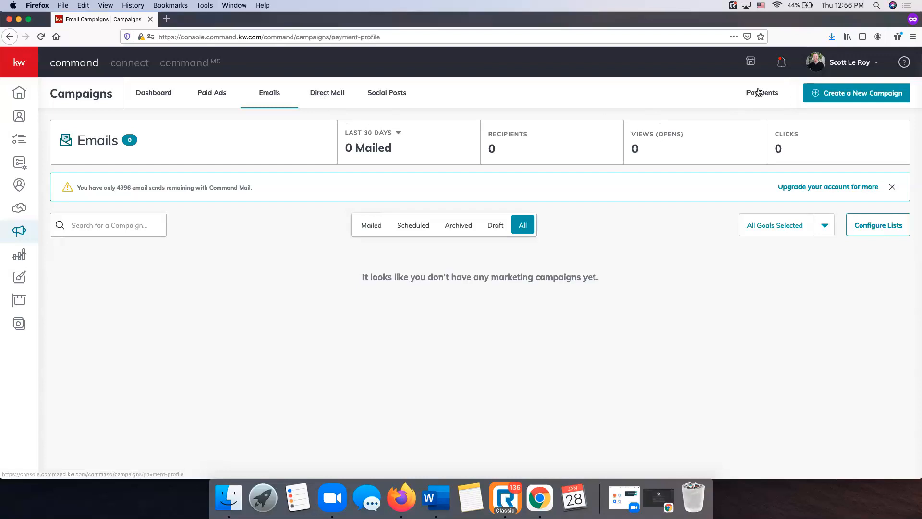
scroll(537, 223, down, 2)
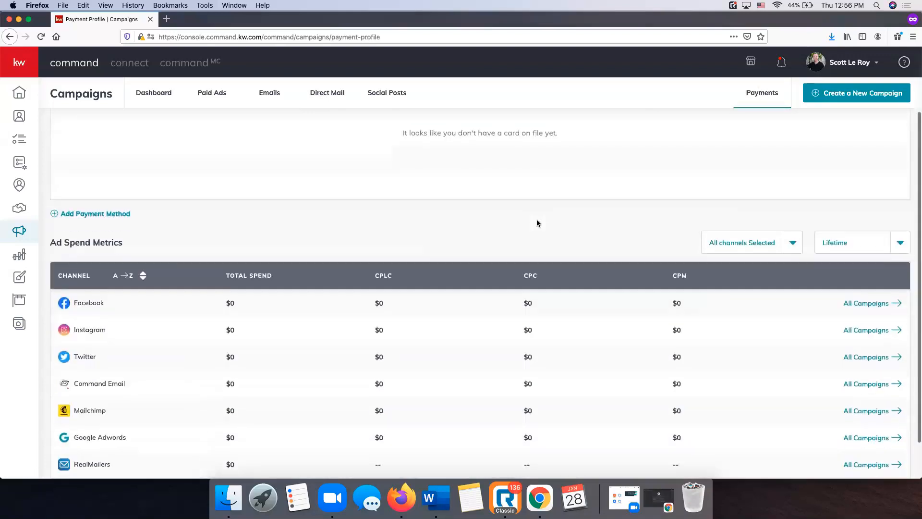
scroll(537, 223, up, 3)
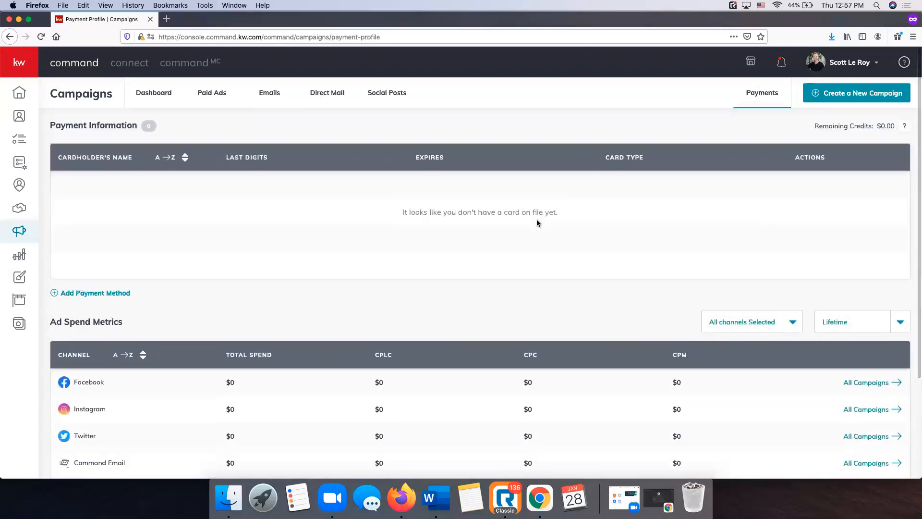
click(211, 96)
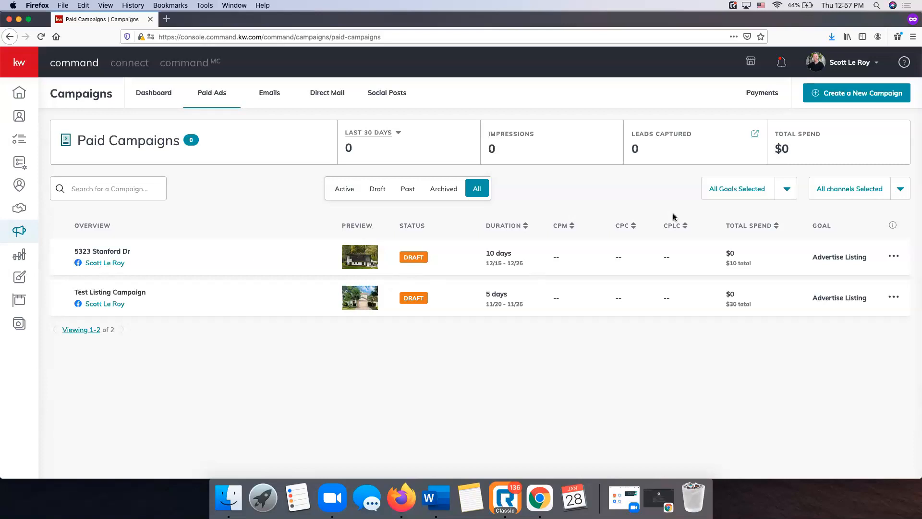
Sort the paid campaigns by CPM and start creating a new campaign
click(566, 227)
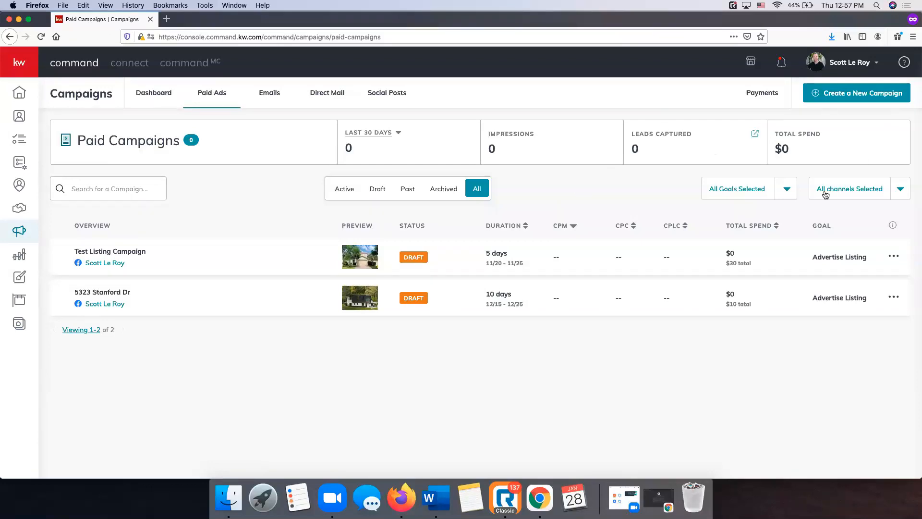
click(872, 98)
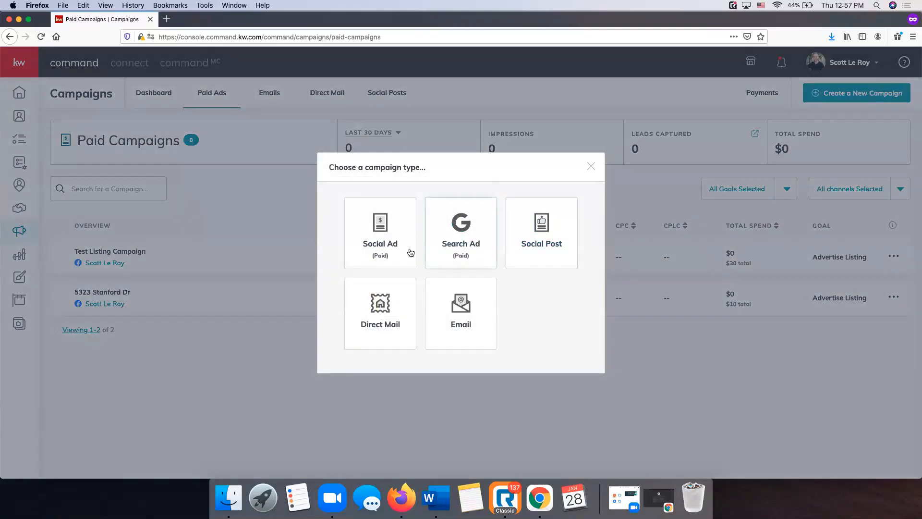
click(404, 252)
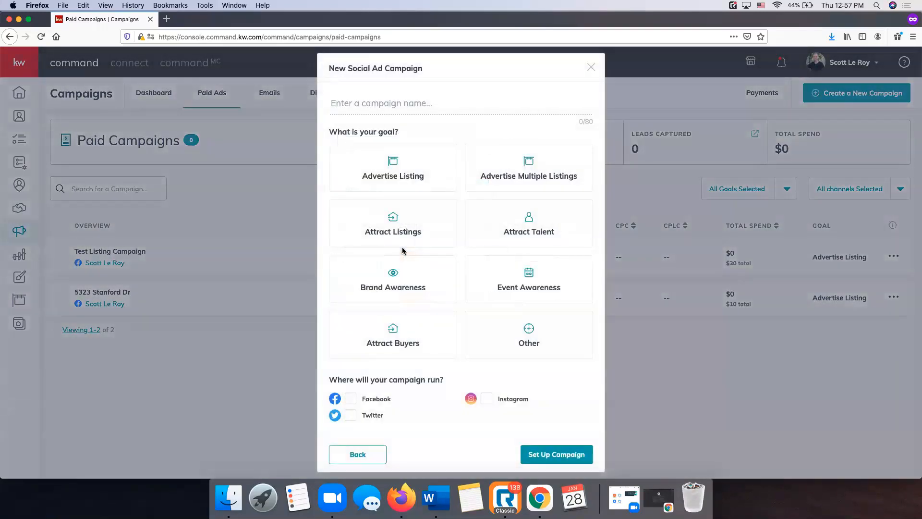
click(387, 111)
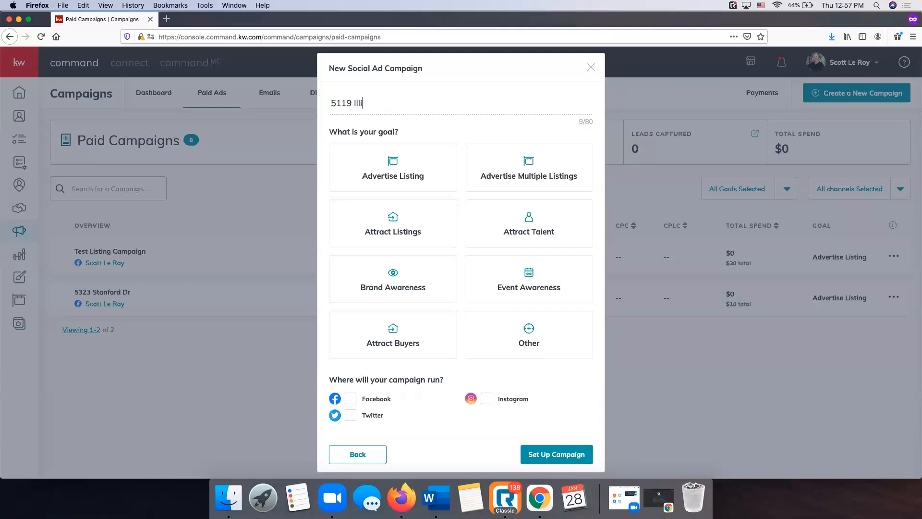
key(Left)
text(v)
click(376, 187)
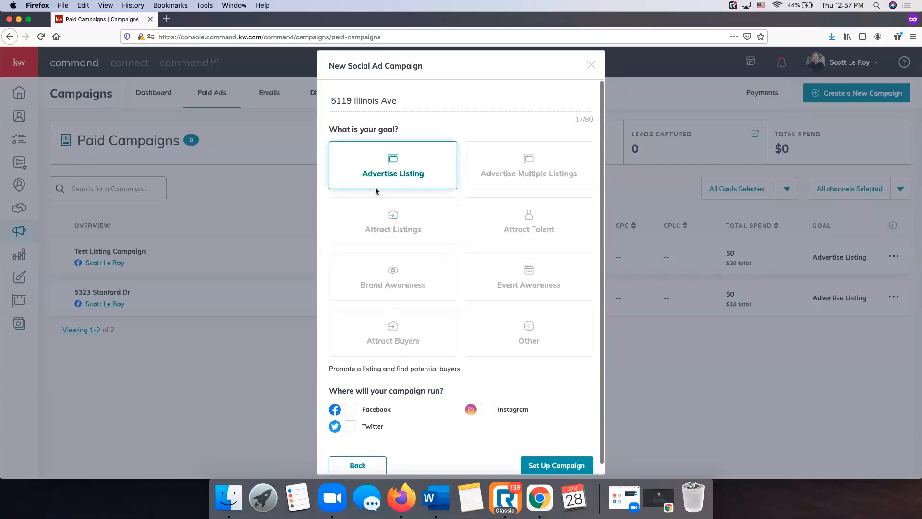
scroll(432, 375, down, 1)
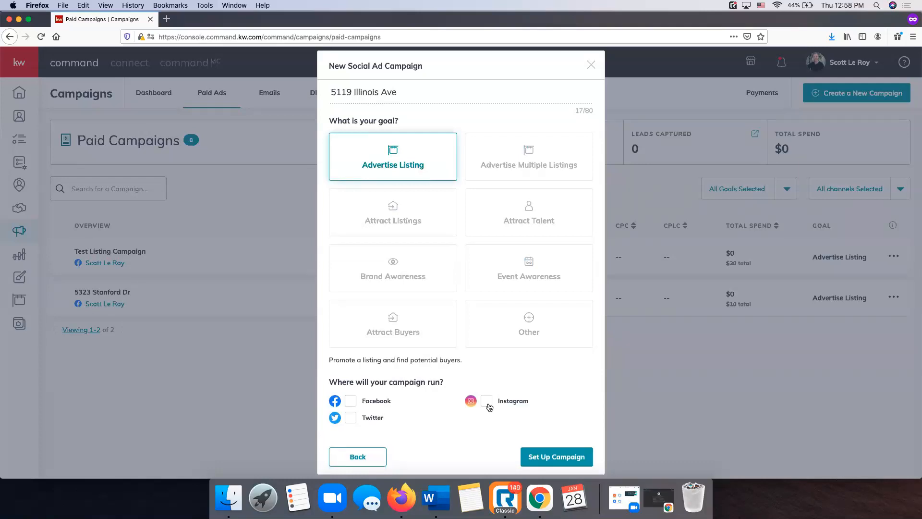
click(351, 402)
click(542, 457)
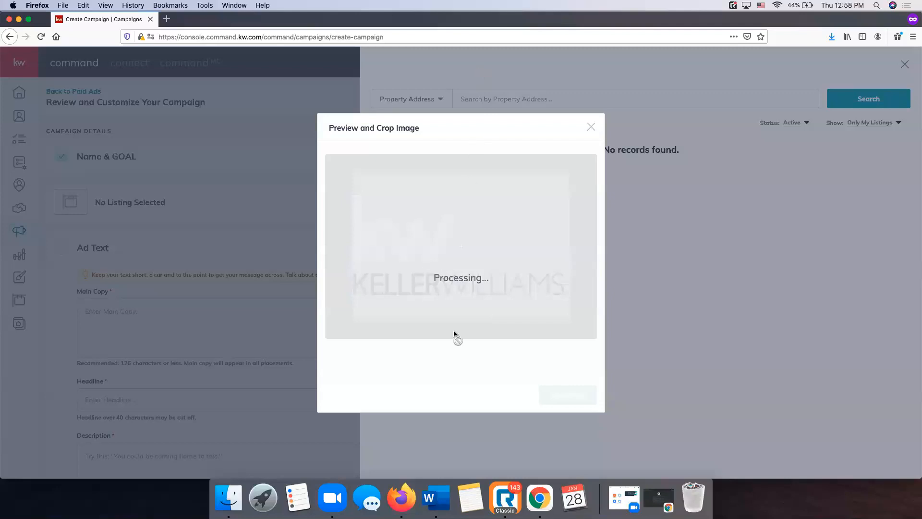
Dismiss the image processing dialog and set the listing search to show All Listings by property address
click(592, 127)
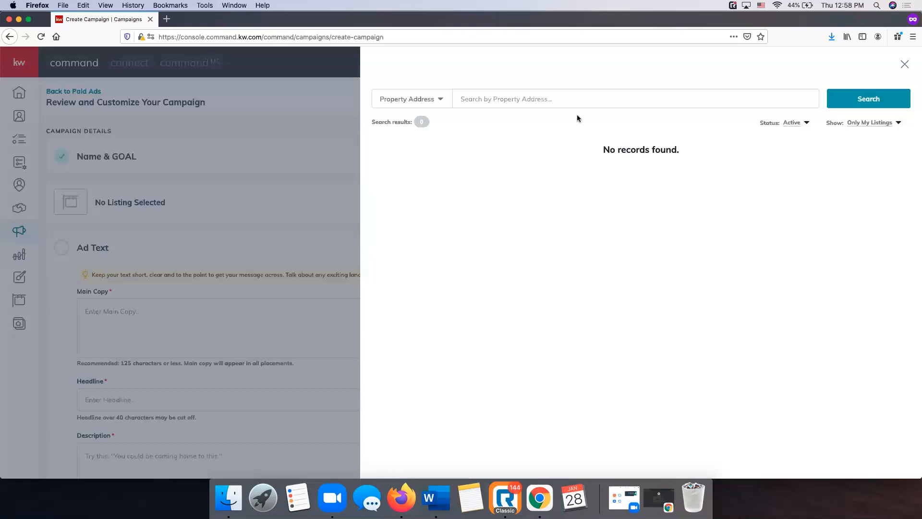
click(504, 103)
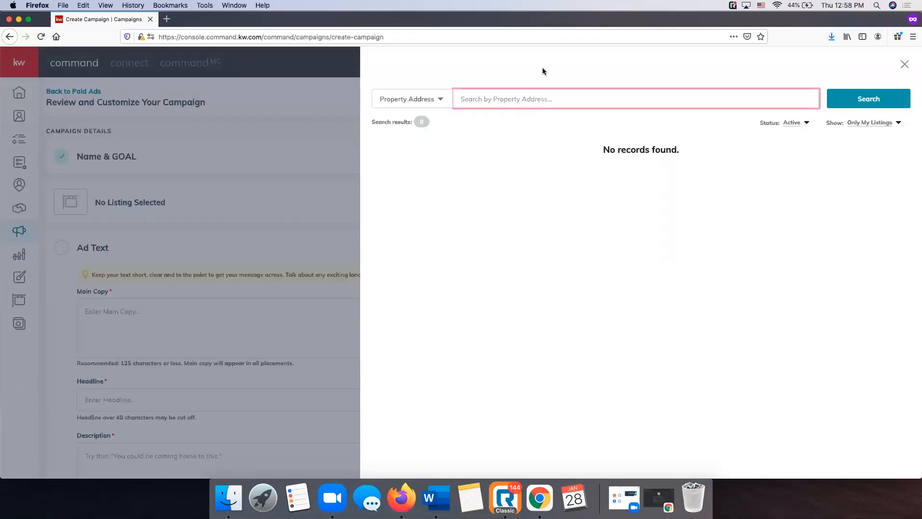
click(438, 99)
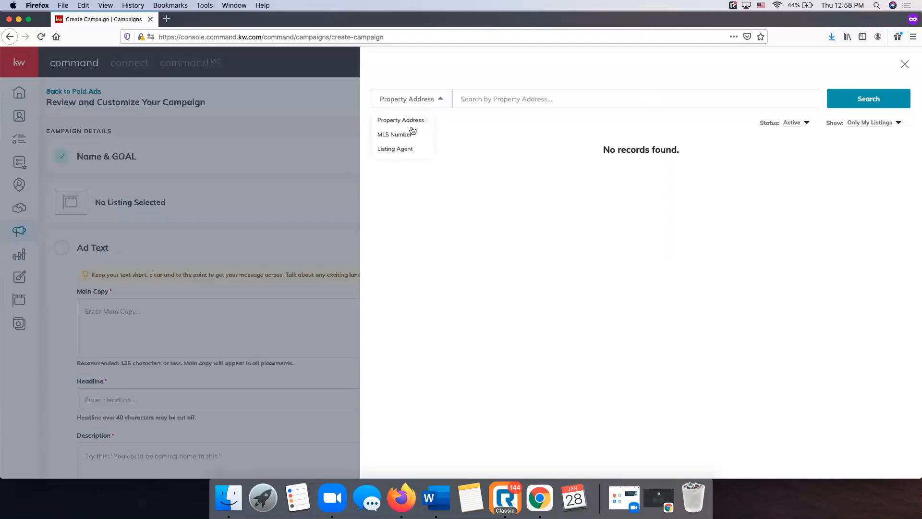
click(438, 77)
click(874, 124)
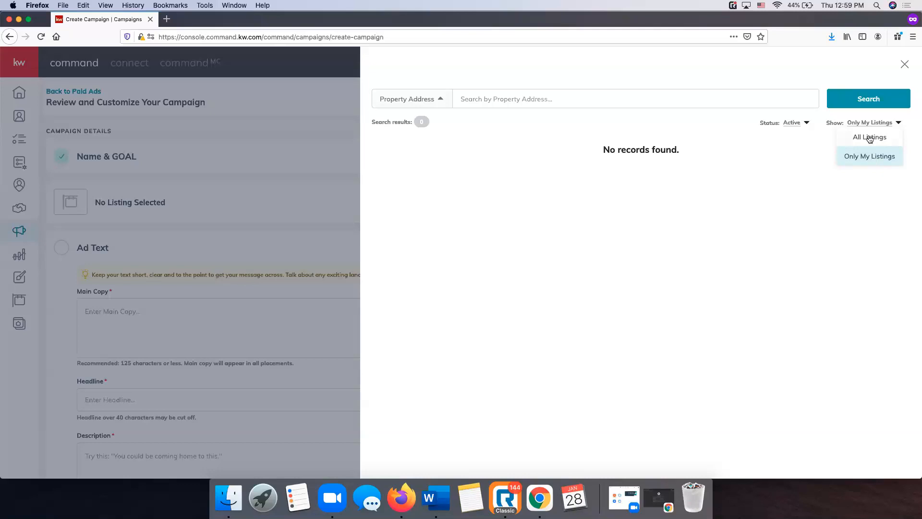
click(869, 138)
click(509, 98)
key(BackSpace)
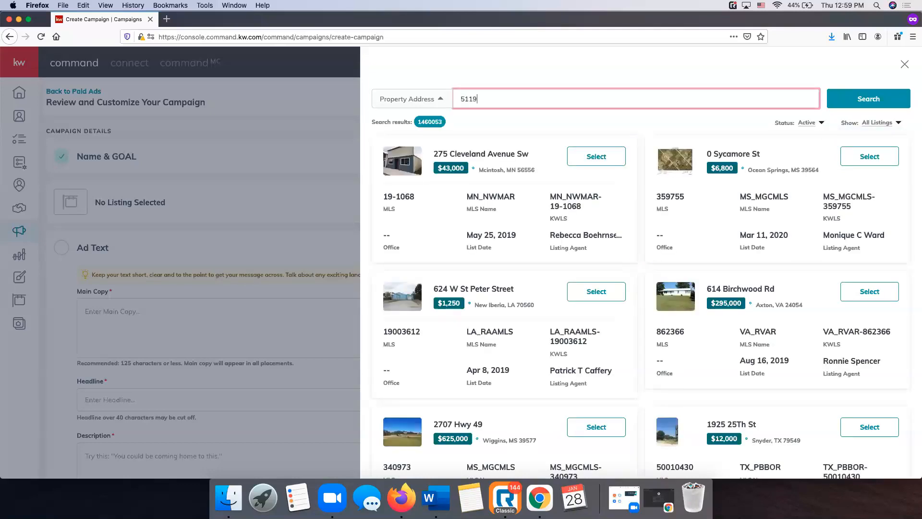
click(860, 98)
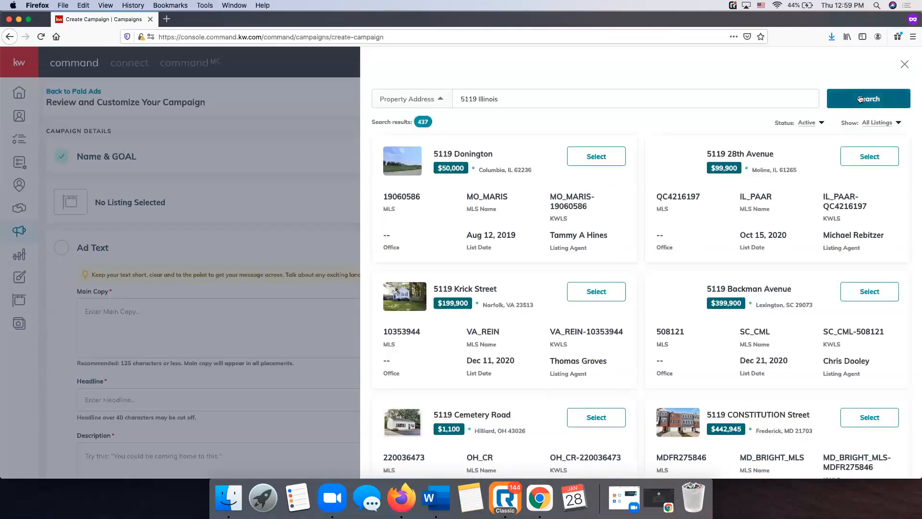
click(537, 102)
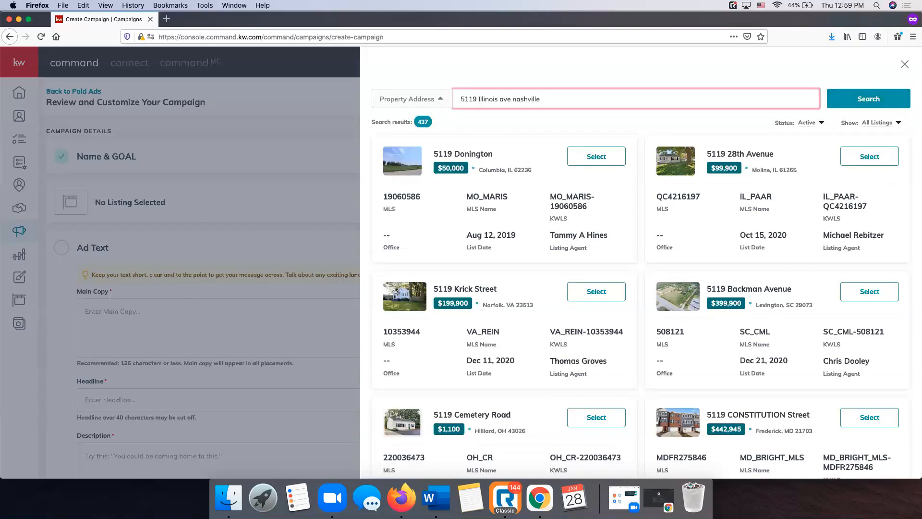
click(854, 102)
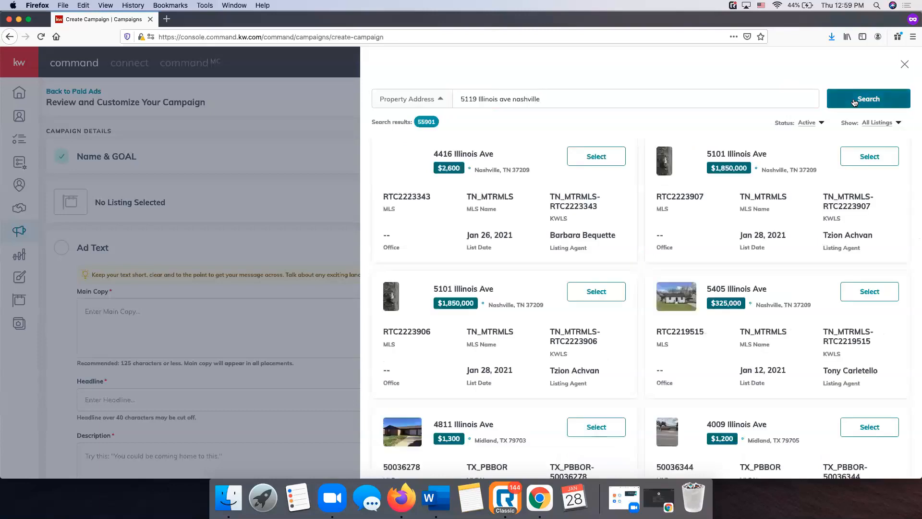
scroll(643, 233, down, 5)
scroll(643, 233, down, 8)
scroll(643, 233, up, 12)
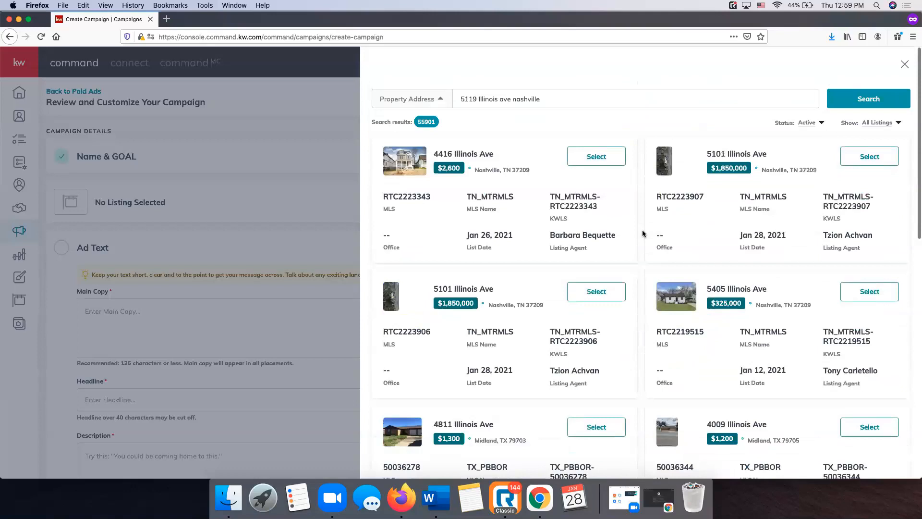
drag(562, 99, 403, 101)
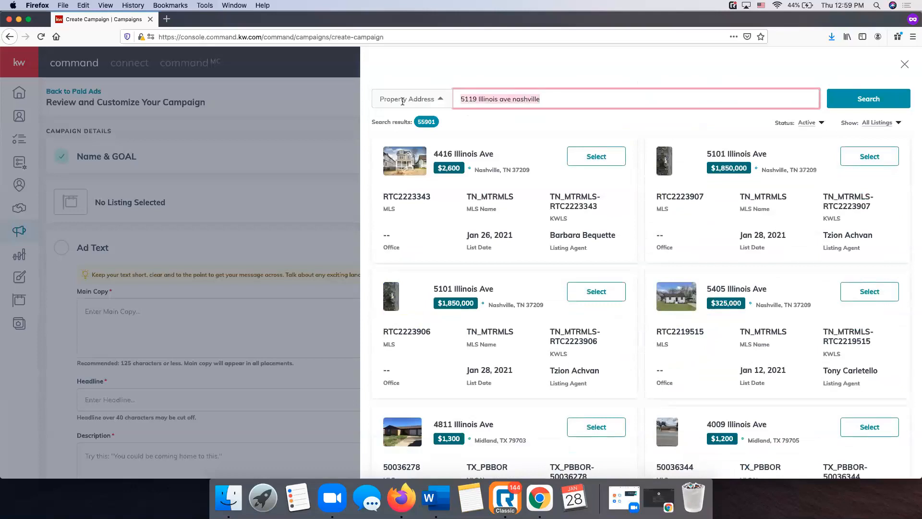
click(846, 101)
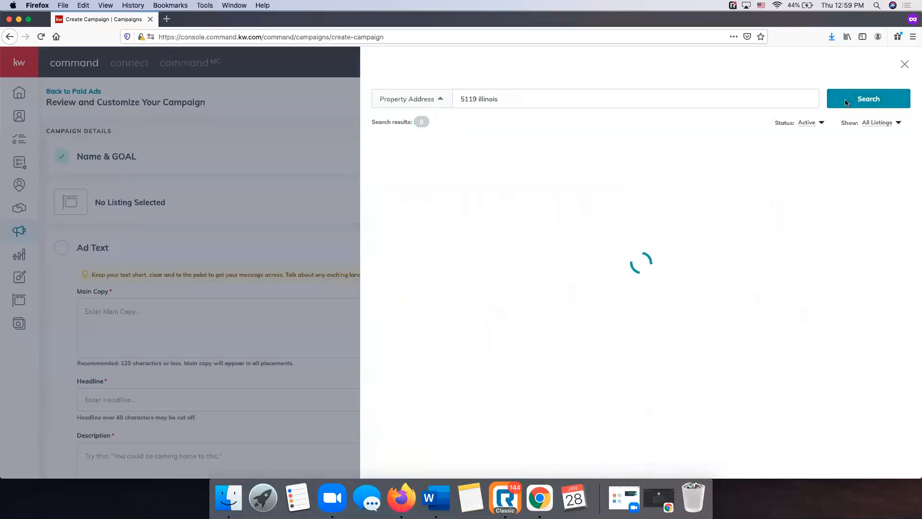
click(806, 126)
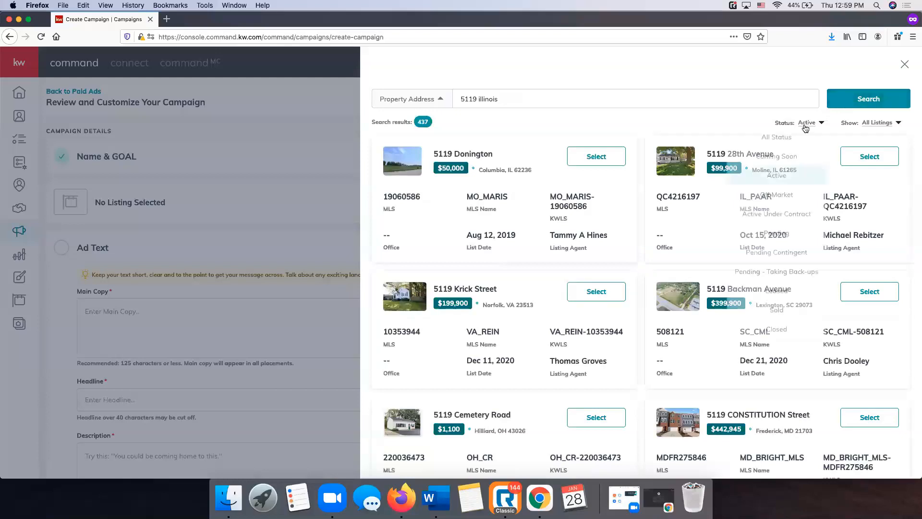
click(777, 137)
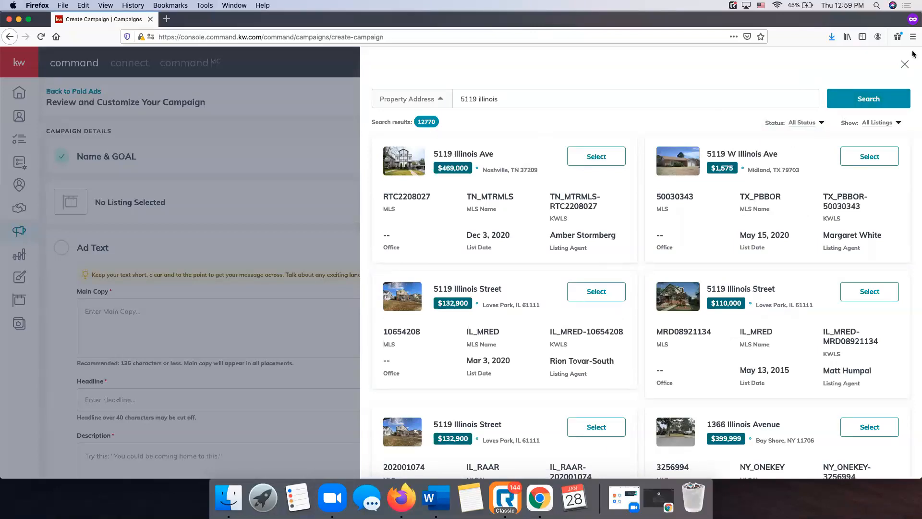
click(805, 127)
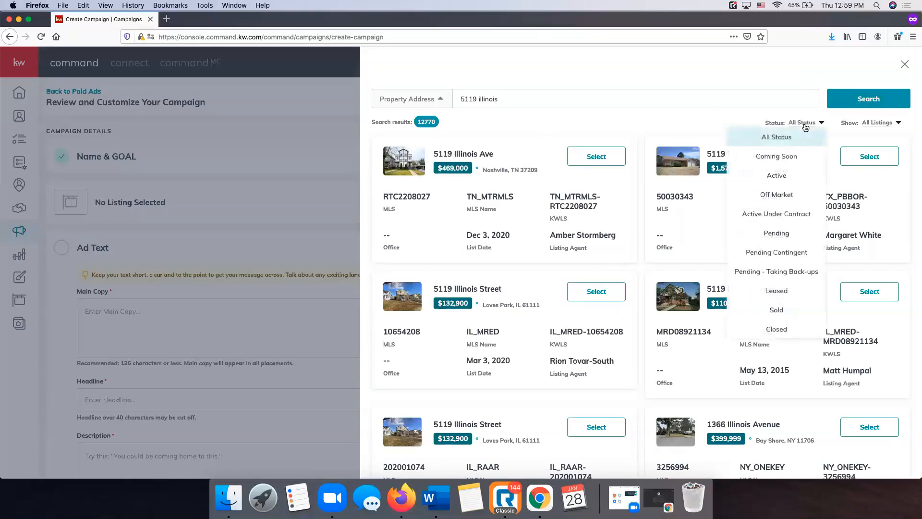
click(714, 121)
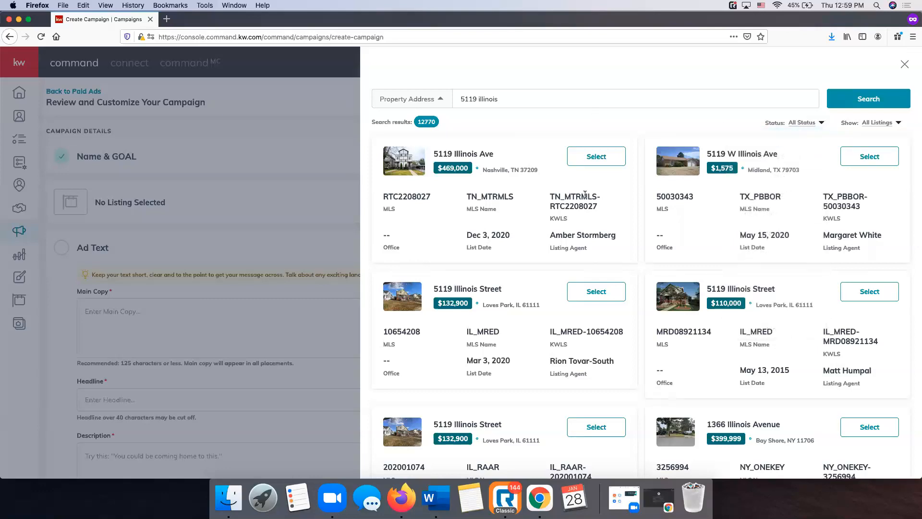
click(605, 159)
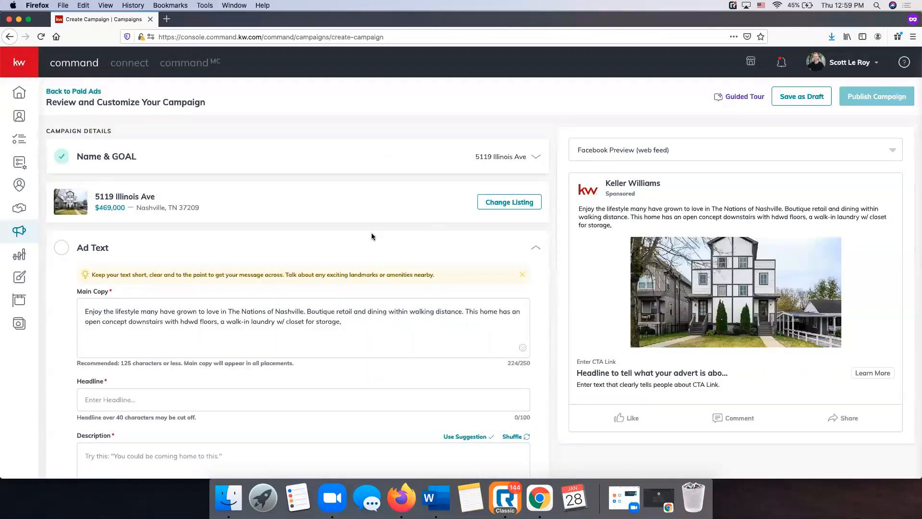
Delete the second sentence from the Main Copy
scroll(372, 231, down, 6)
scroll(379, 234, up, 6)
scroll(264, 271, down, 3)
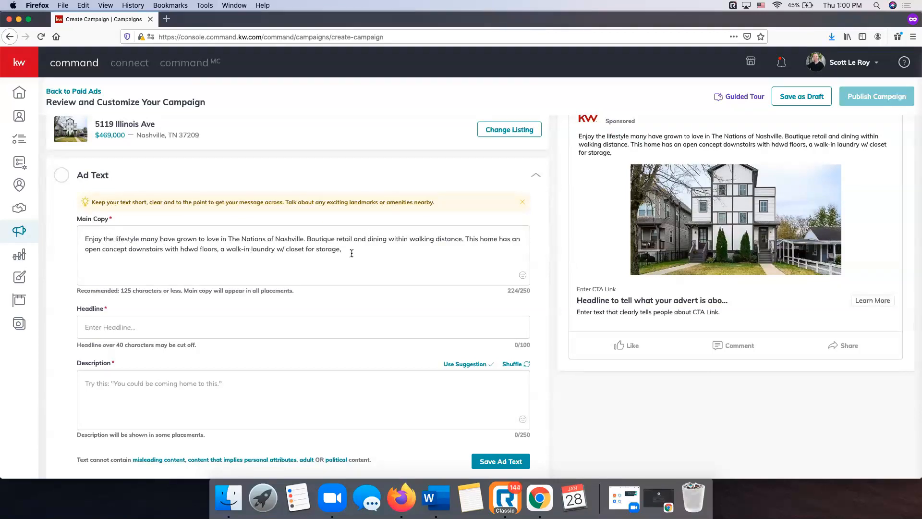
drag(356, 255, 466, 240)
key(BackSpace)
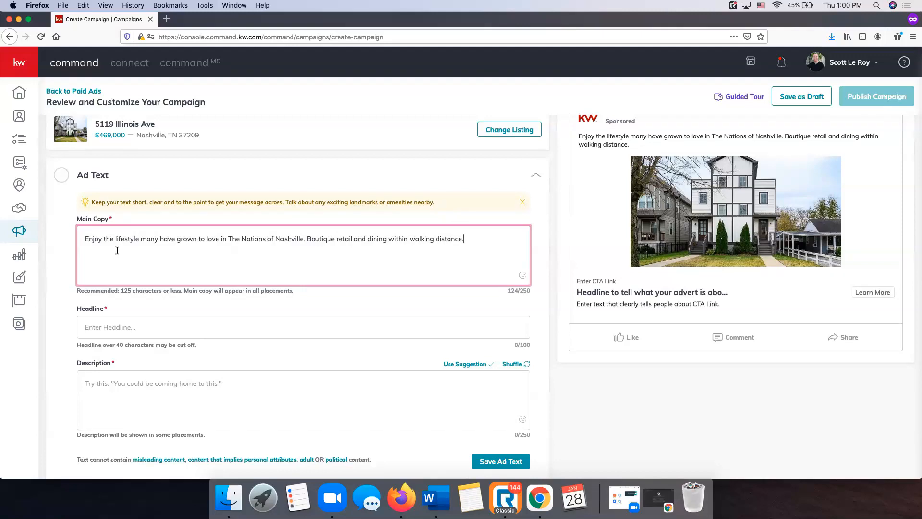
Enter 'Just Listed in The Nations' as the ad headline
scroll(117, 249, down, 1)
click(115, 301)
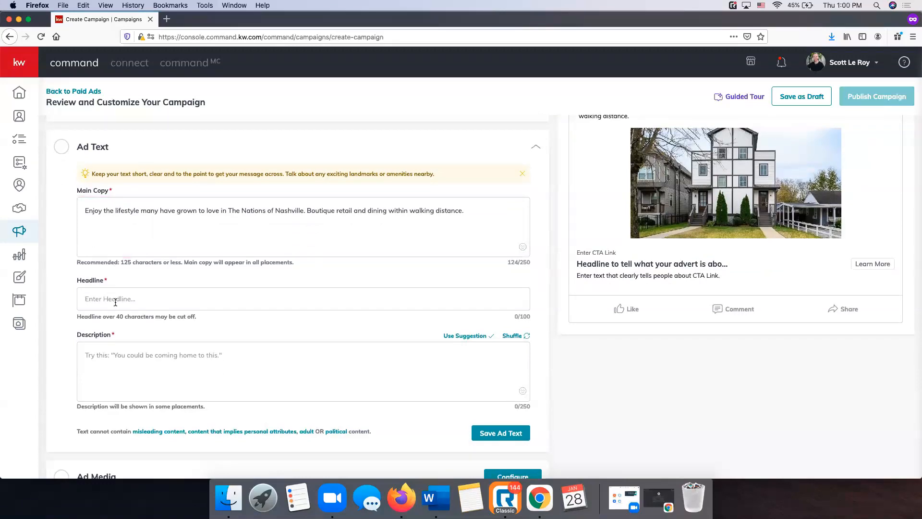
scroll(428, 302, up, 1)
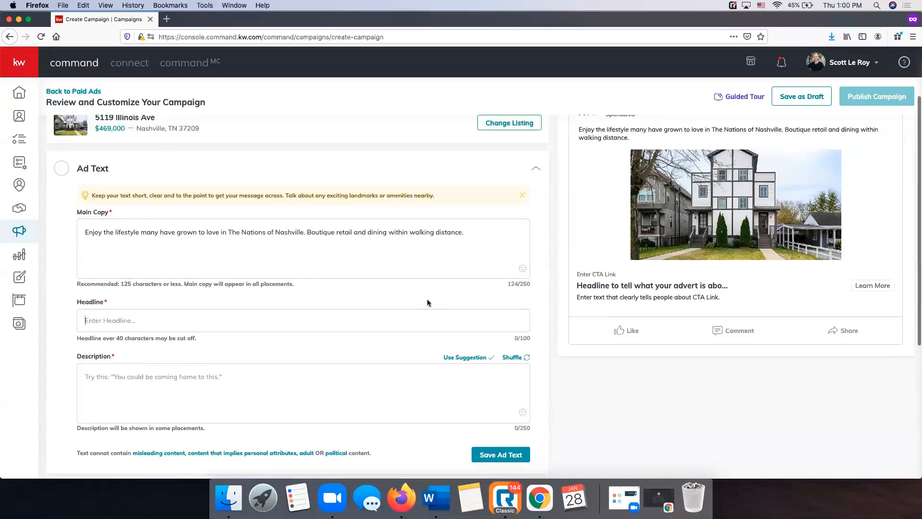
text(Just L)
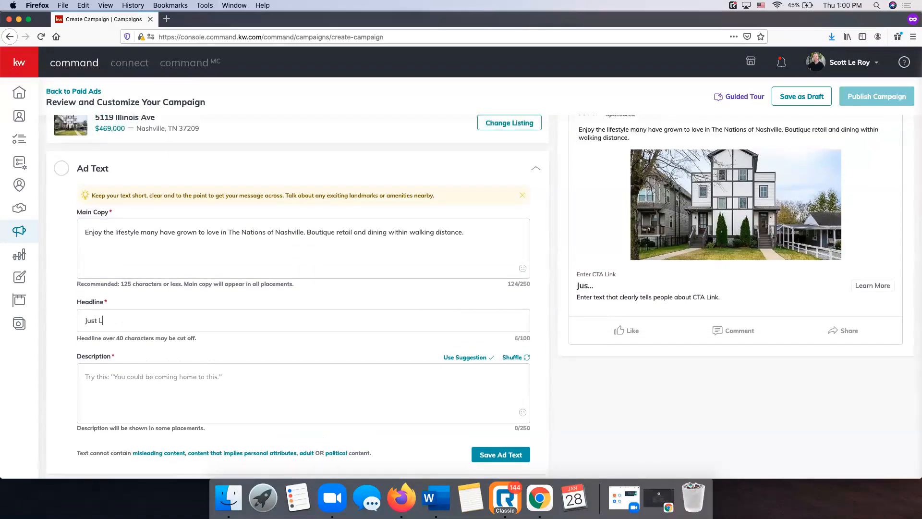
text(isted in The Nations)
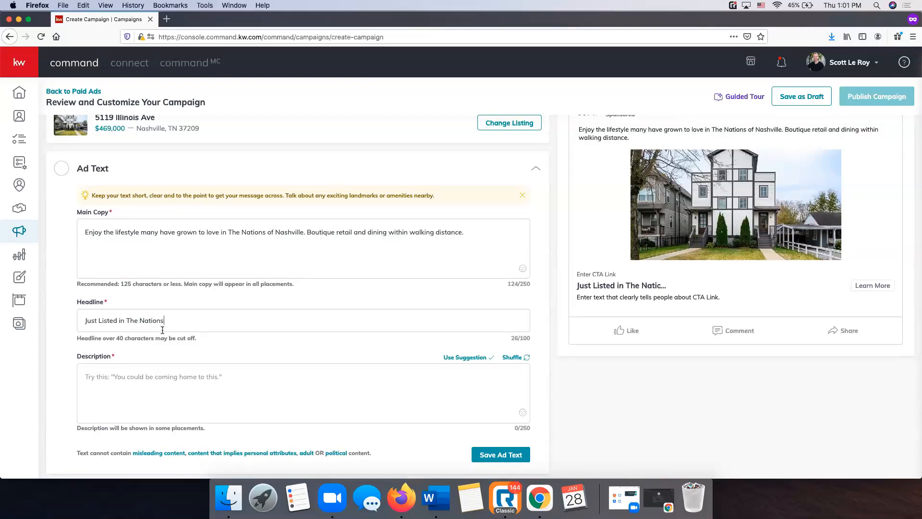
scroll(201, 325, down, 1)
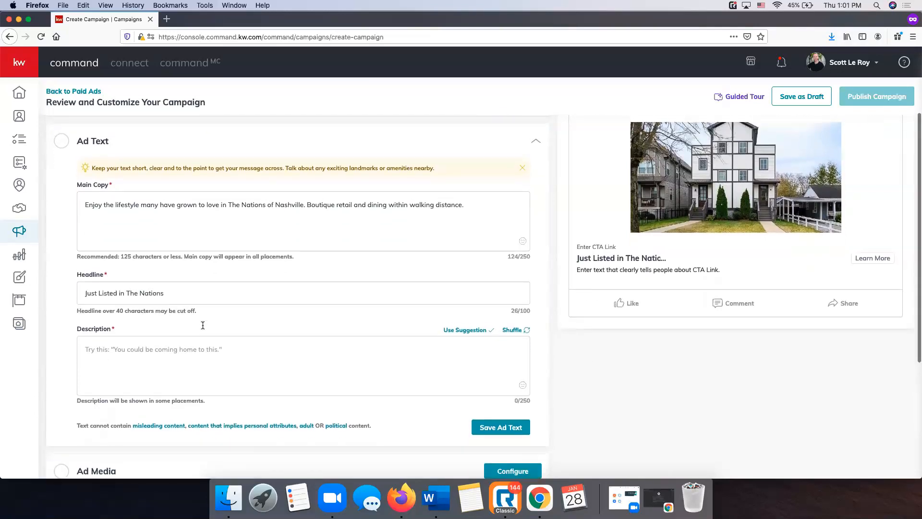
scroll(192, 318, down, 2)
Apply the suggested description 'View photos and videos of this home.'
click(183, 304)
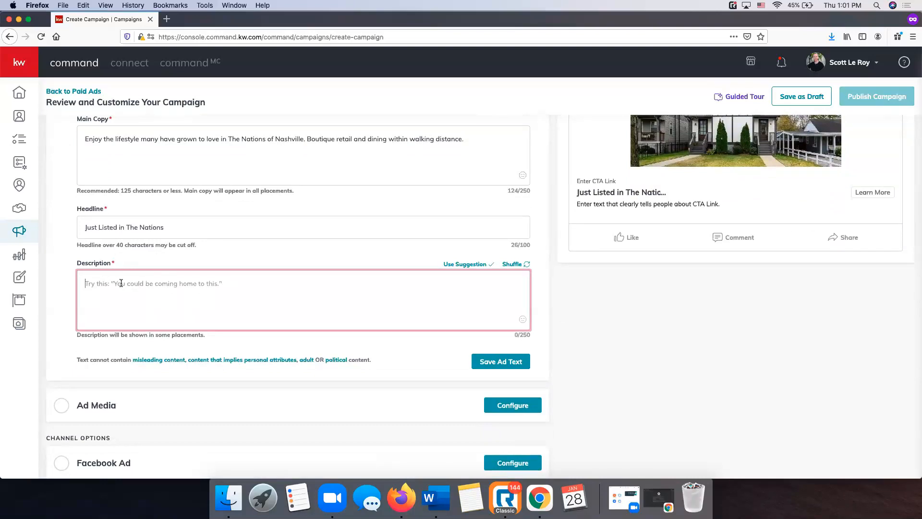
click(518, 269)
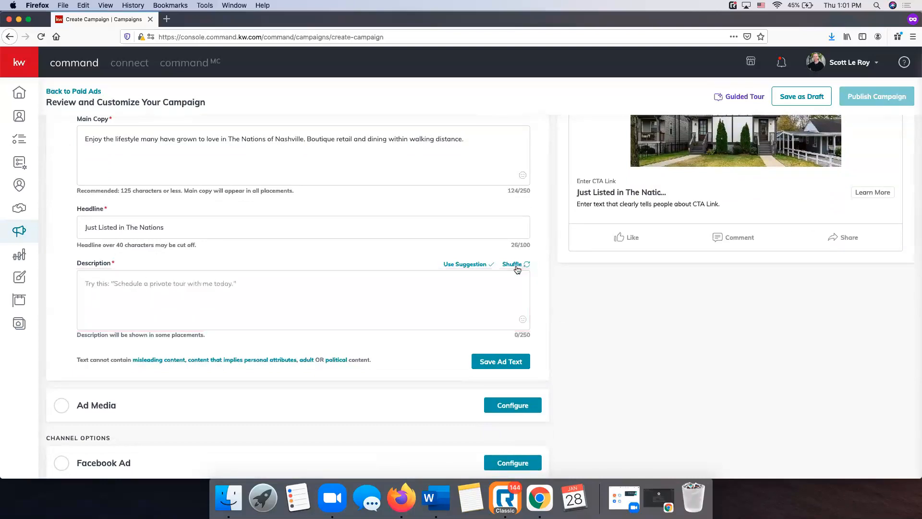
click(518, 269)
click(518, 269)
click(518, 269)
click(518, 269)
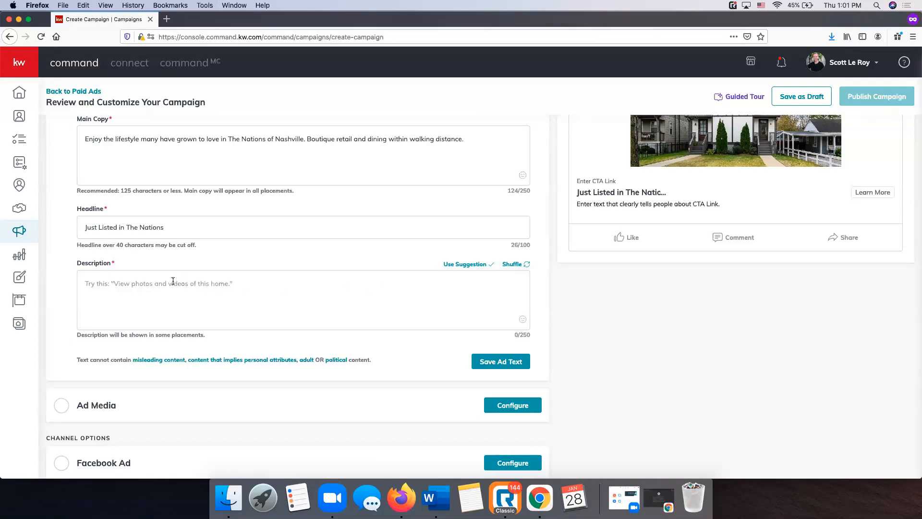
click(483, 265)
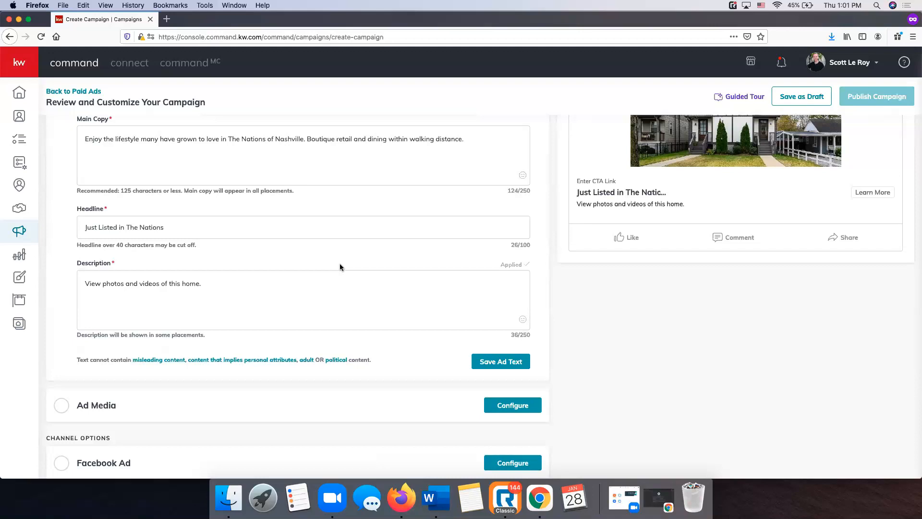
scroll(343, 266, down, 3)
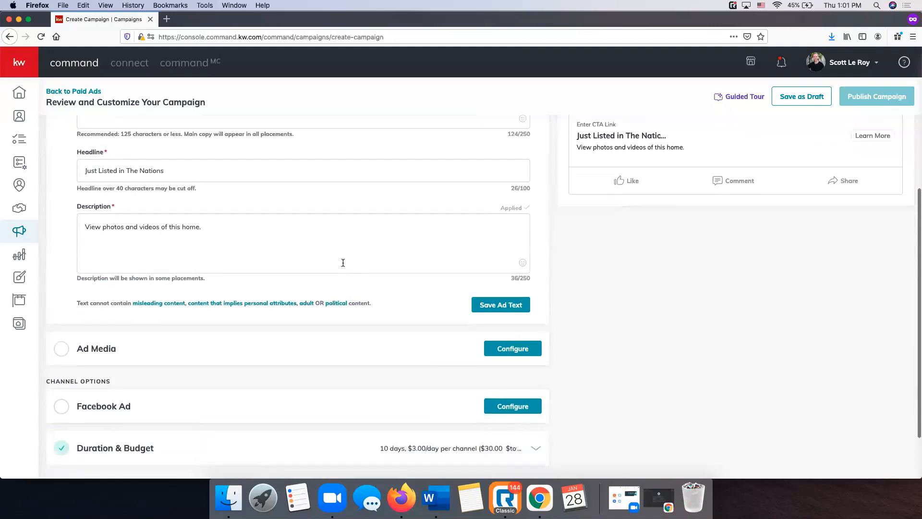
scroll(344, 267, up, 4)
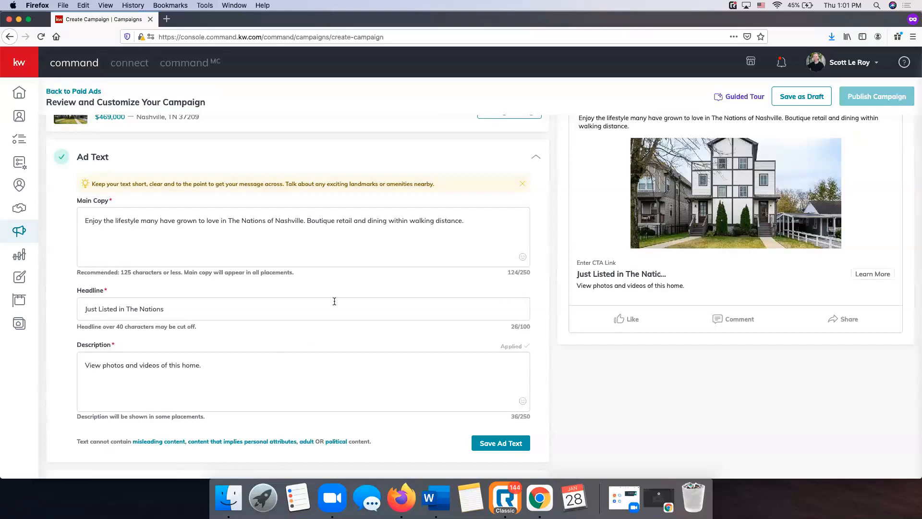
Retype 'in The Nations' at the end of the headline and save the ad text
drag(120, 308, 224, 313)
key(BackSpace)
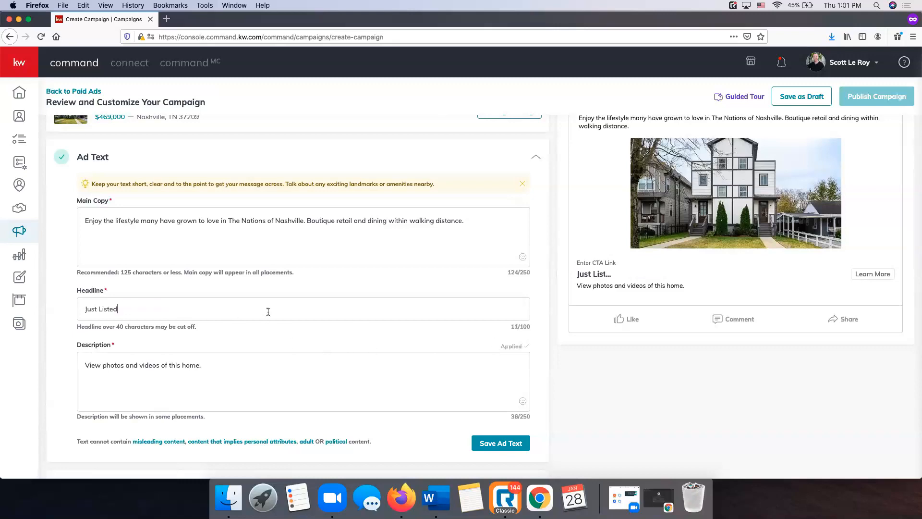
text(in The Nations)
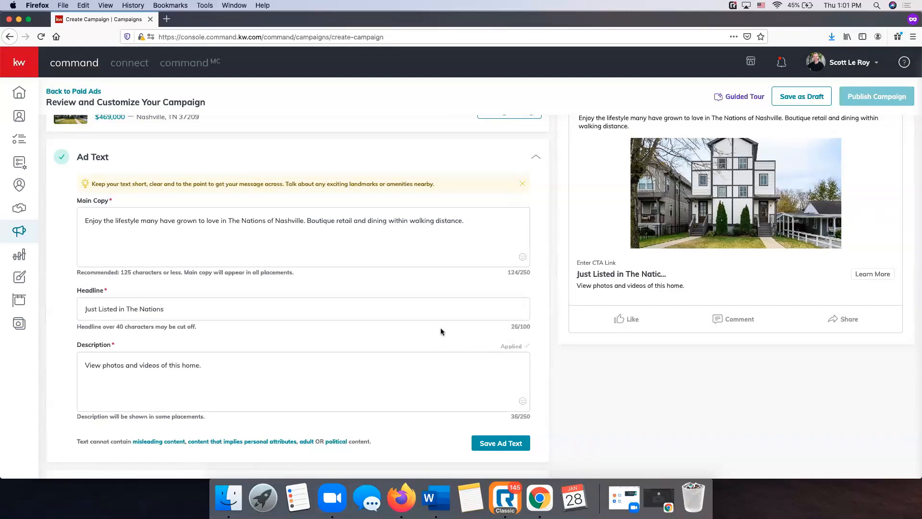
scroll(505, 366, down, 3)
click(501, 369)
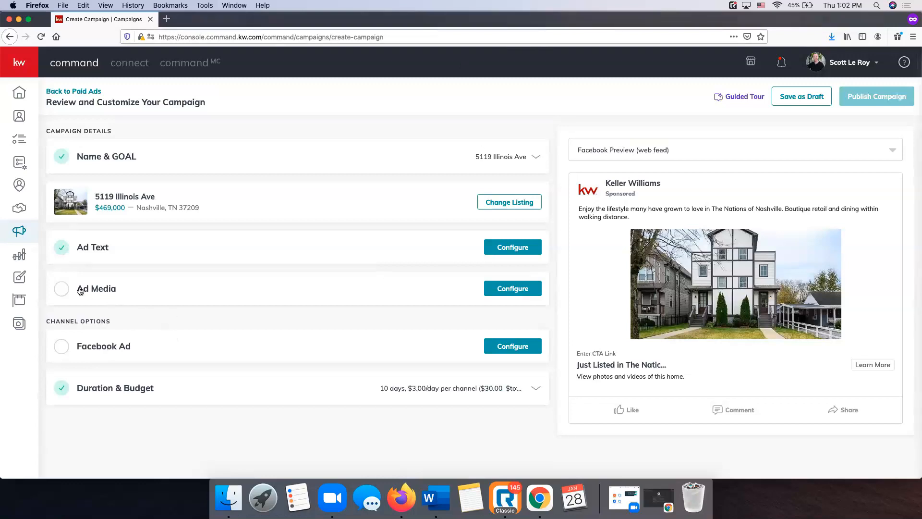
Upload kw logo.png from the SLM Items folder as the Ad Media DBA logo
click(522, 291)
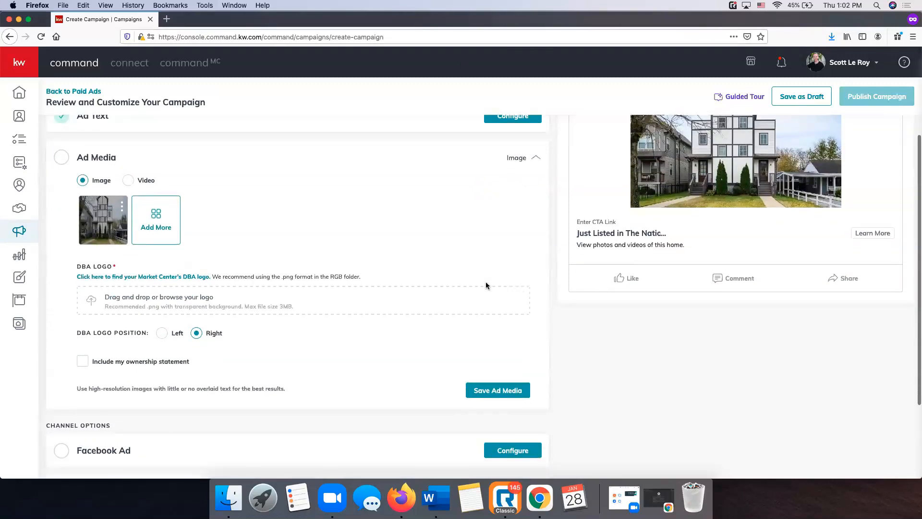
scroll(106, 359, up, 3)
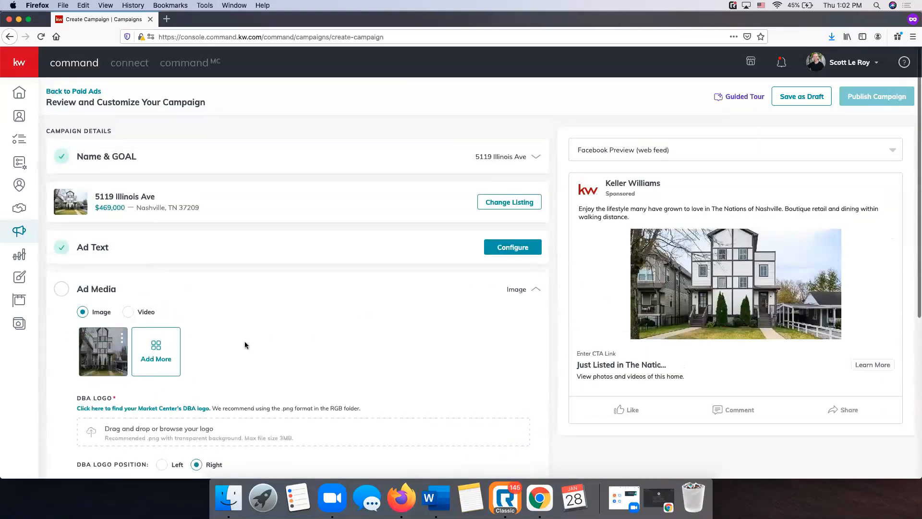
scroll(244, 341, down, 1)
scroll(244, 345, down, 1)
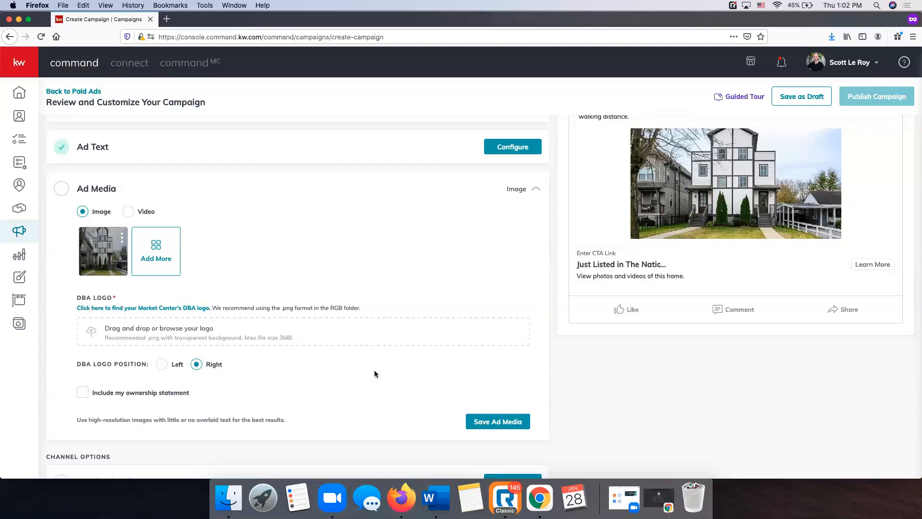
scroll(375, 373, down, 1)
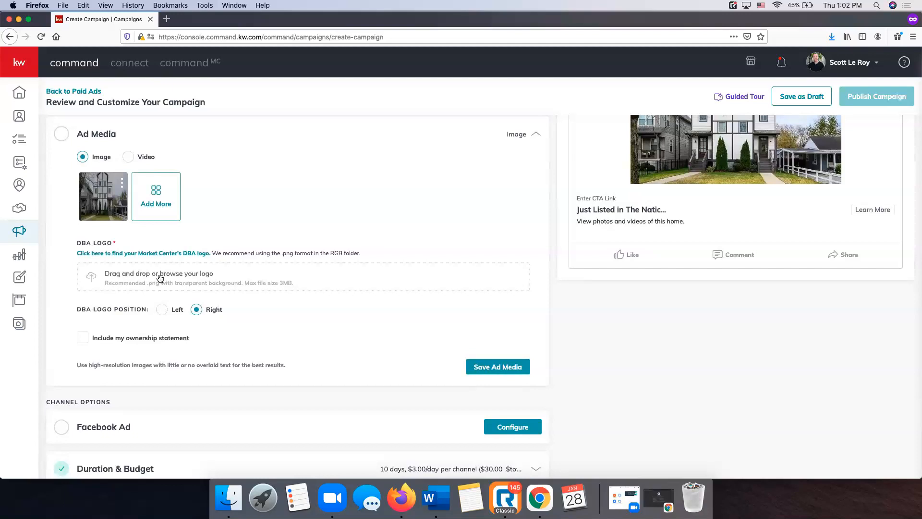
scroll(176, 283, down, 1)
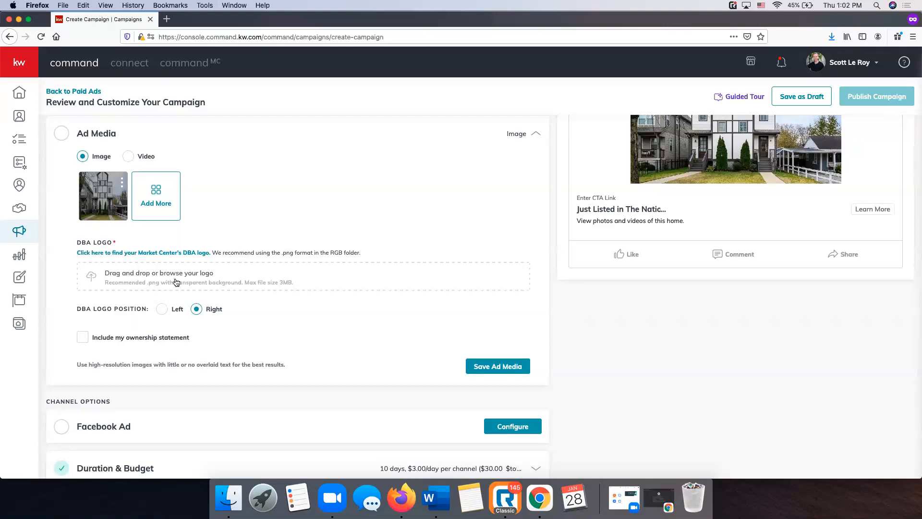
click(176, 282)
double_click(371, 111)
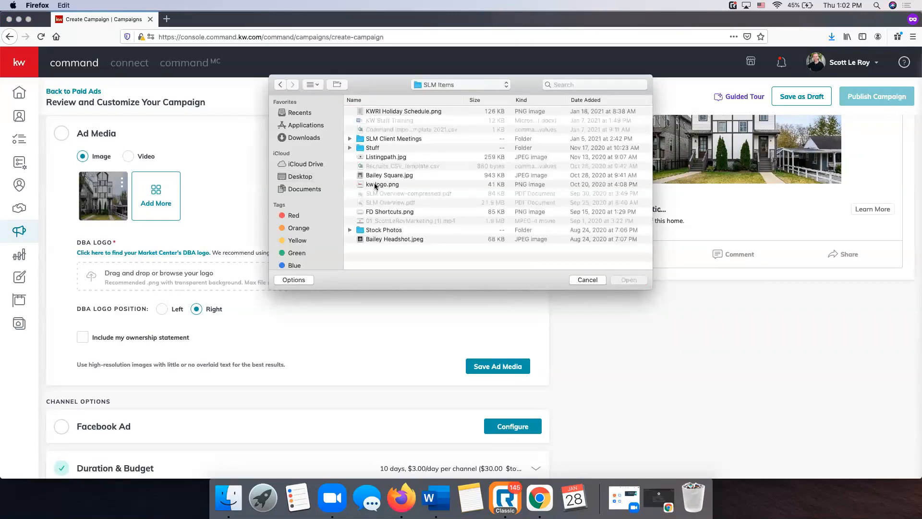
click(375, 185)
click(629, 280)
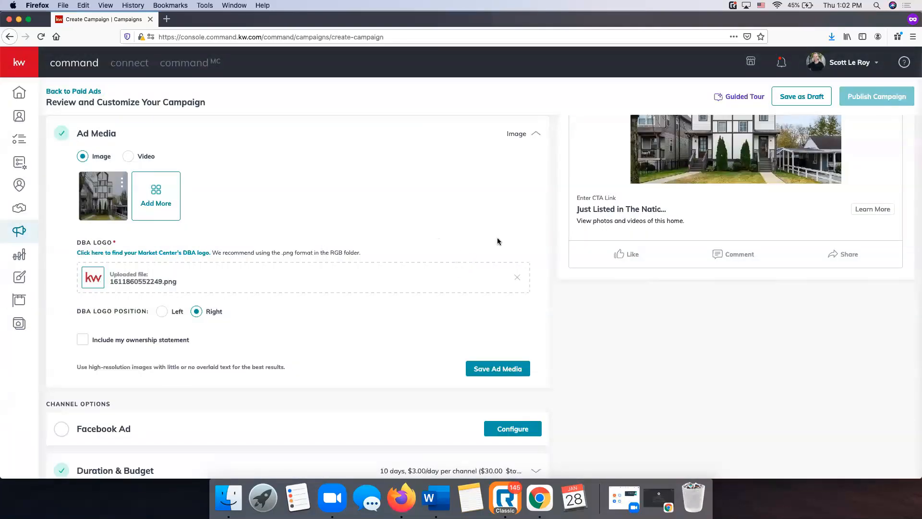
Switch the DBA logo position to Left, then back to Right
scroll(513, 243, up, 1)
scroll(513, 243, up, 2)
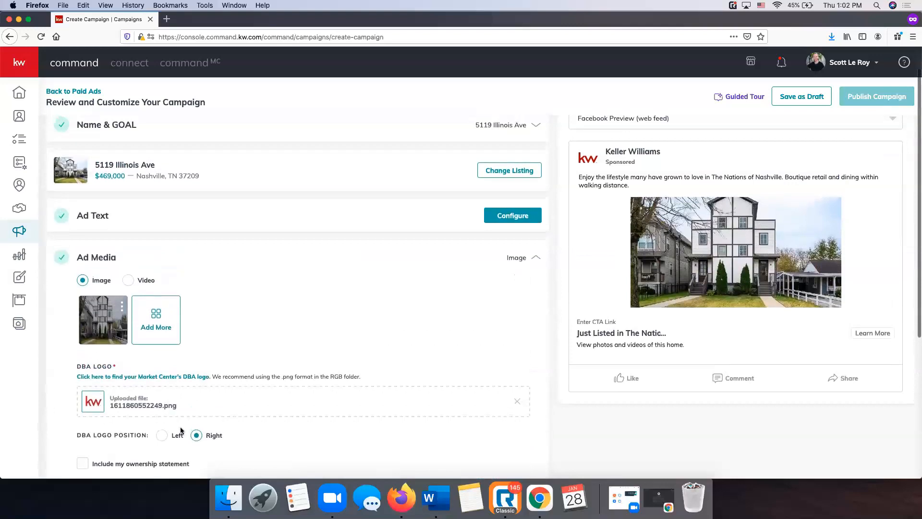
scroll(192, 411, down, 2)
click(173, 357)
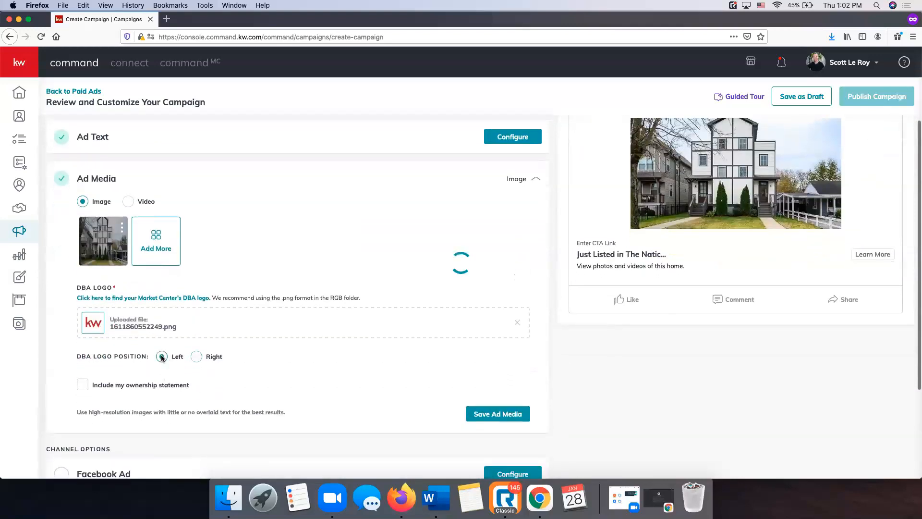
click(196, 357)
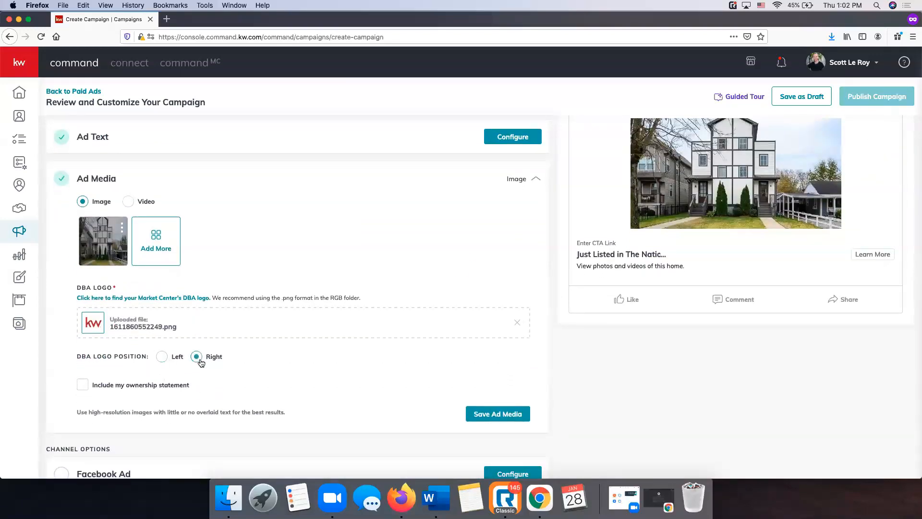
scroll(573, 343, up, 2)
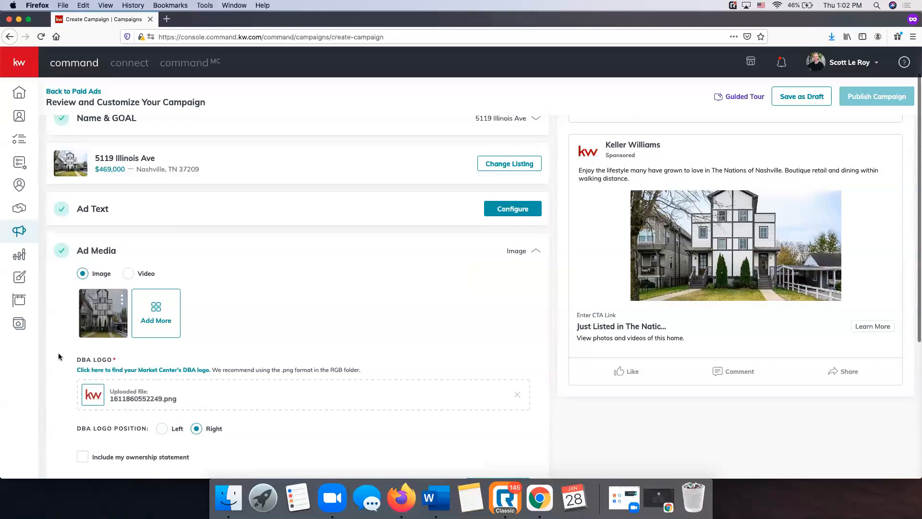
scroll(769, 219, down, 3)
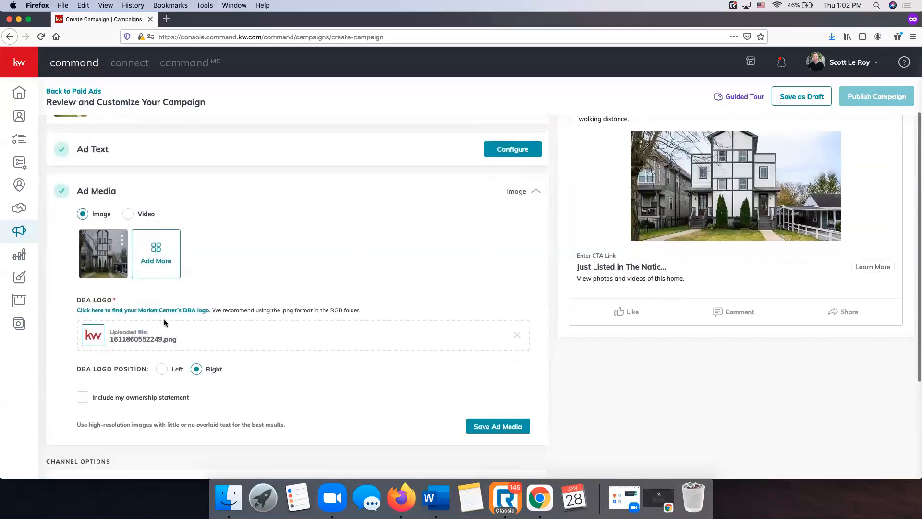
scroll(165, 323, down, 3)
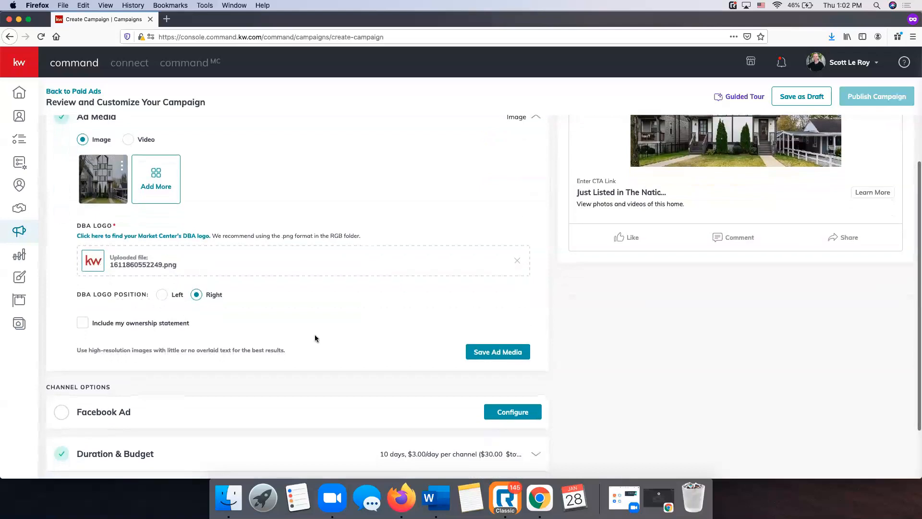
scroll(316, 336, up, 5)
scroll(317, 337, down, 1)
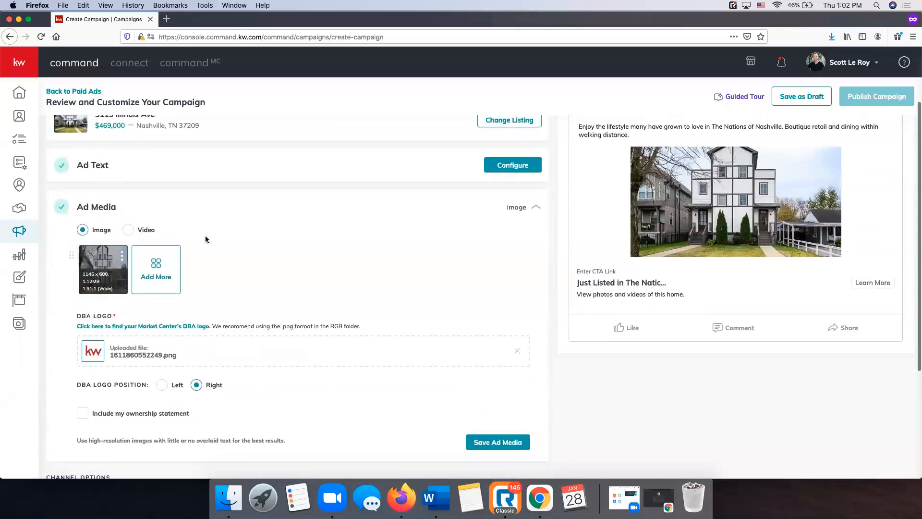
scroll(434, 332, down, 2)
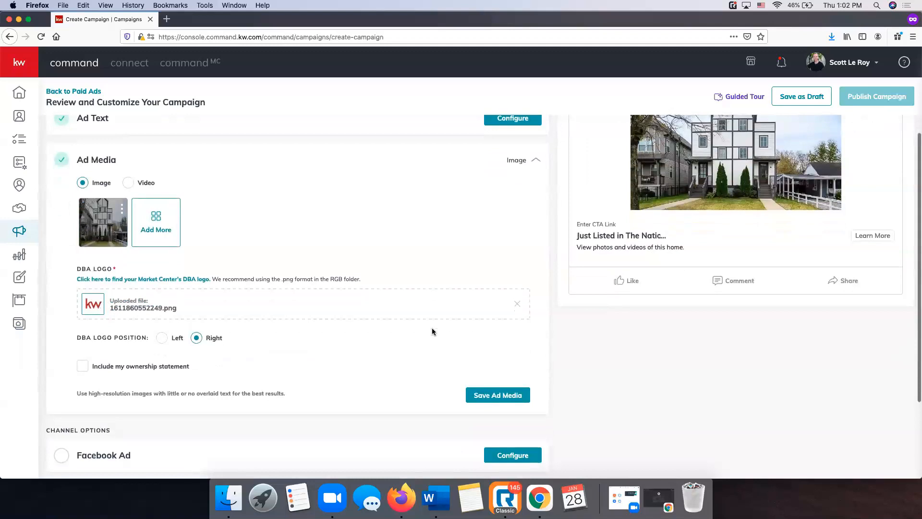
Go back to the paid campaigns list
click(161, 208)
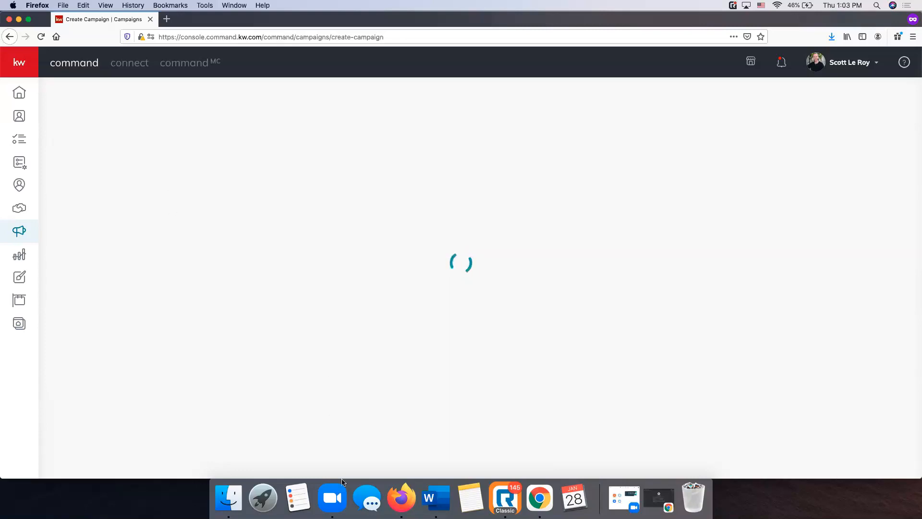
click(10, 39)
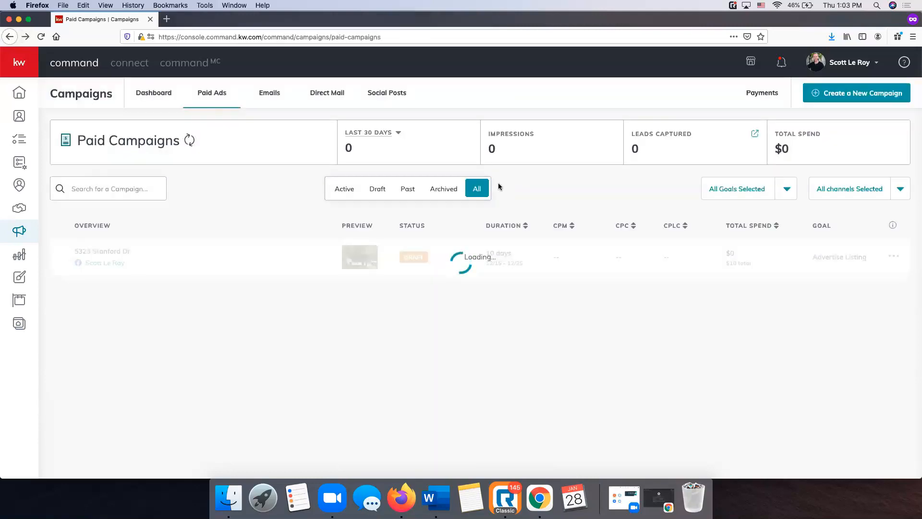
click(24, 38)
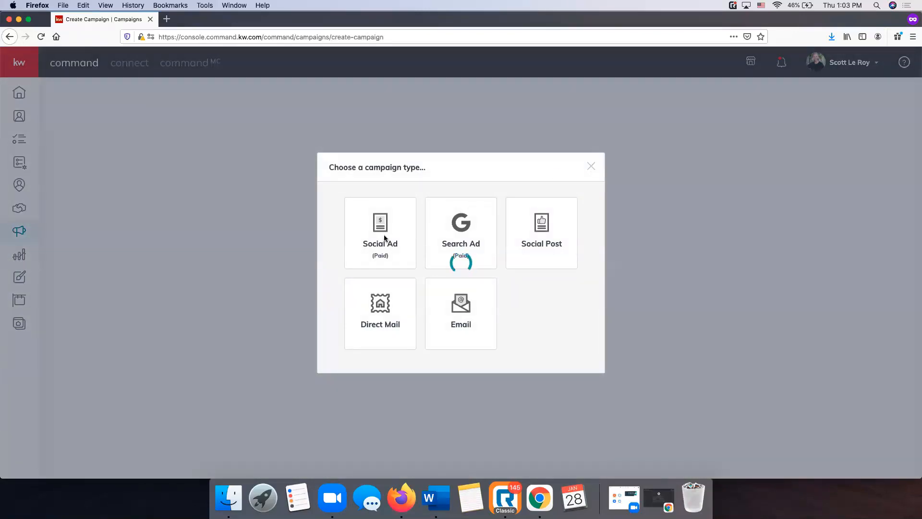
click(10, 37)
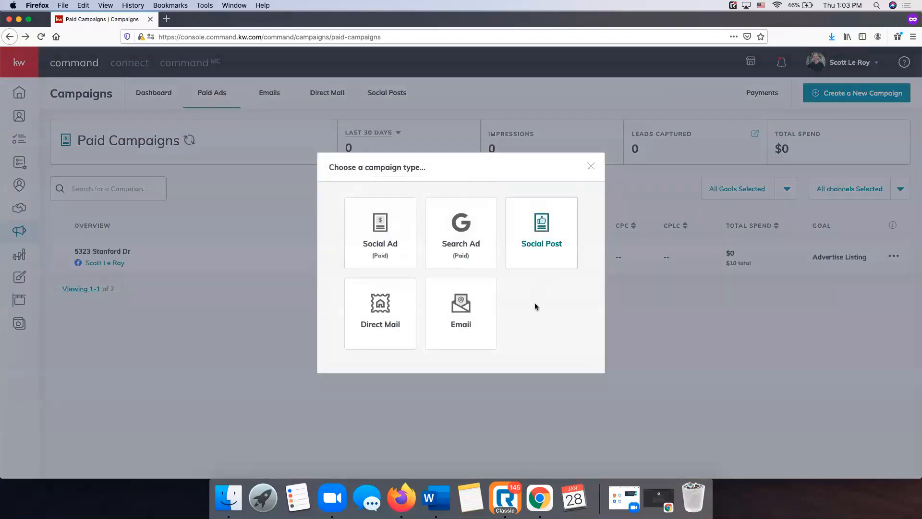
Create a Social Ad campaign named 'Test' with the Advertise Listing goal on Facebook
click(391, 240)
click(377, 103)
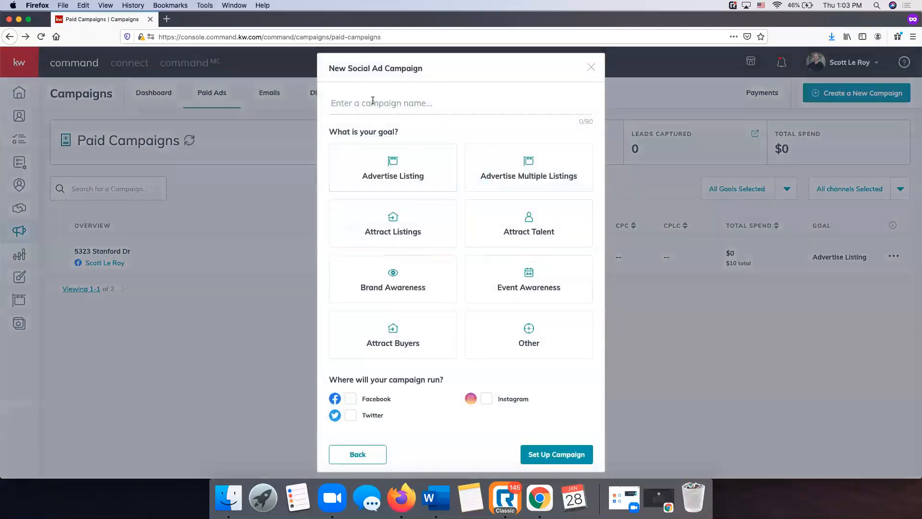
text(Test)
click(398, 178)
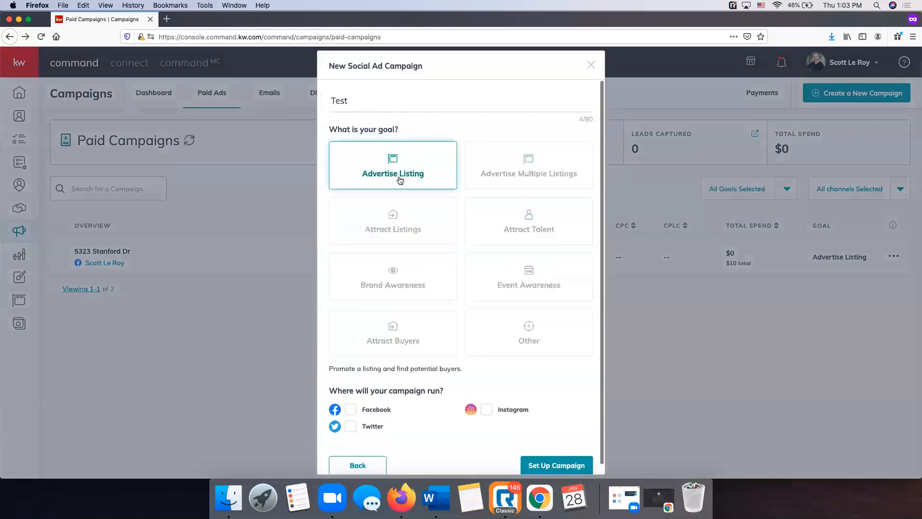
click(350, 410)
click(564, 472)
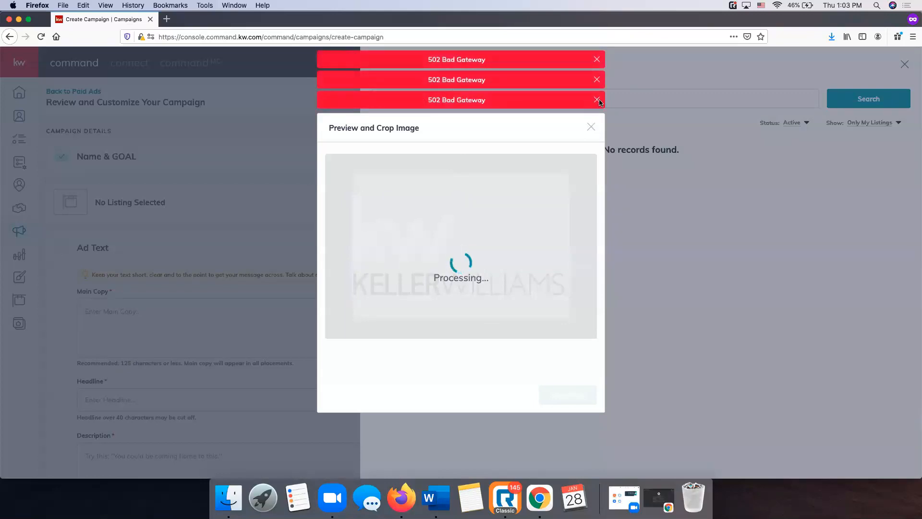
Dismiss the 502 Bad Gateway banners and reload the campaign creation page
click(340, 37)
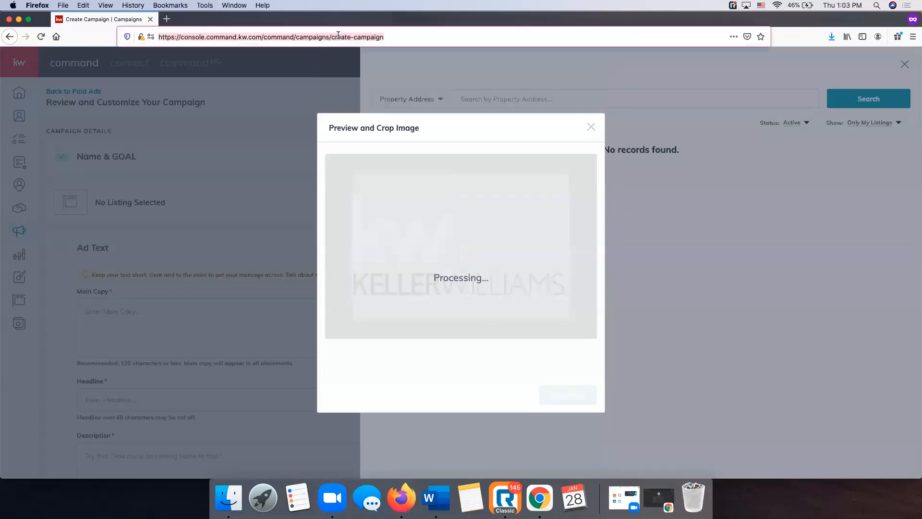
key(Return)
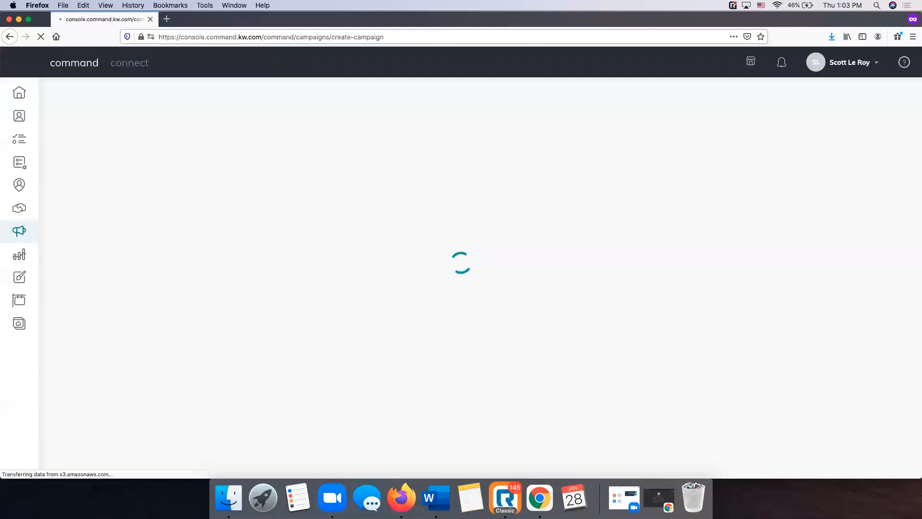